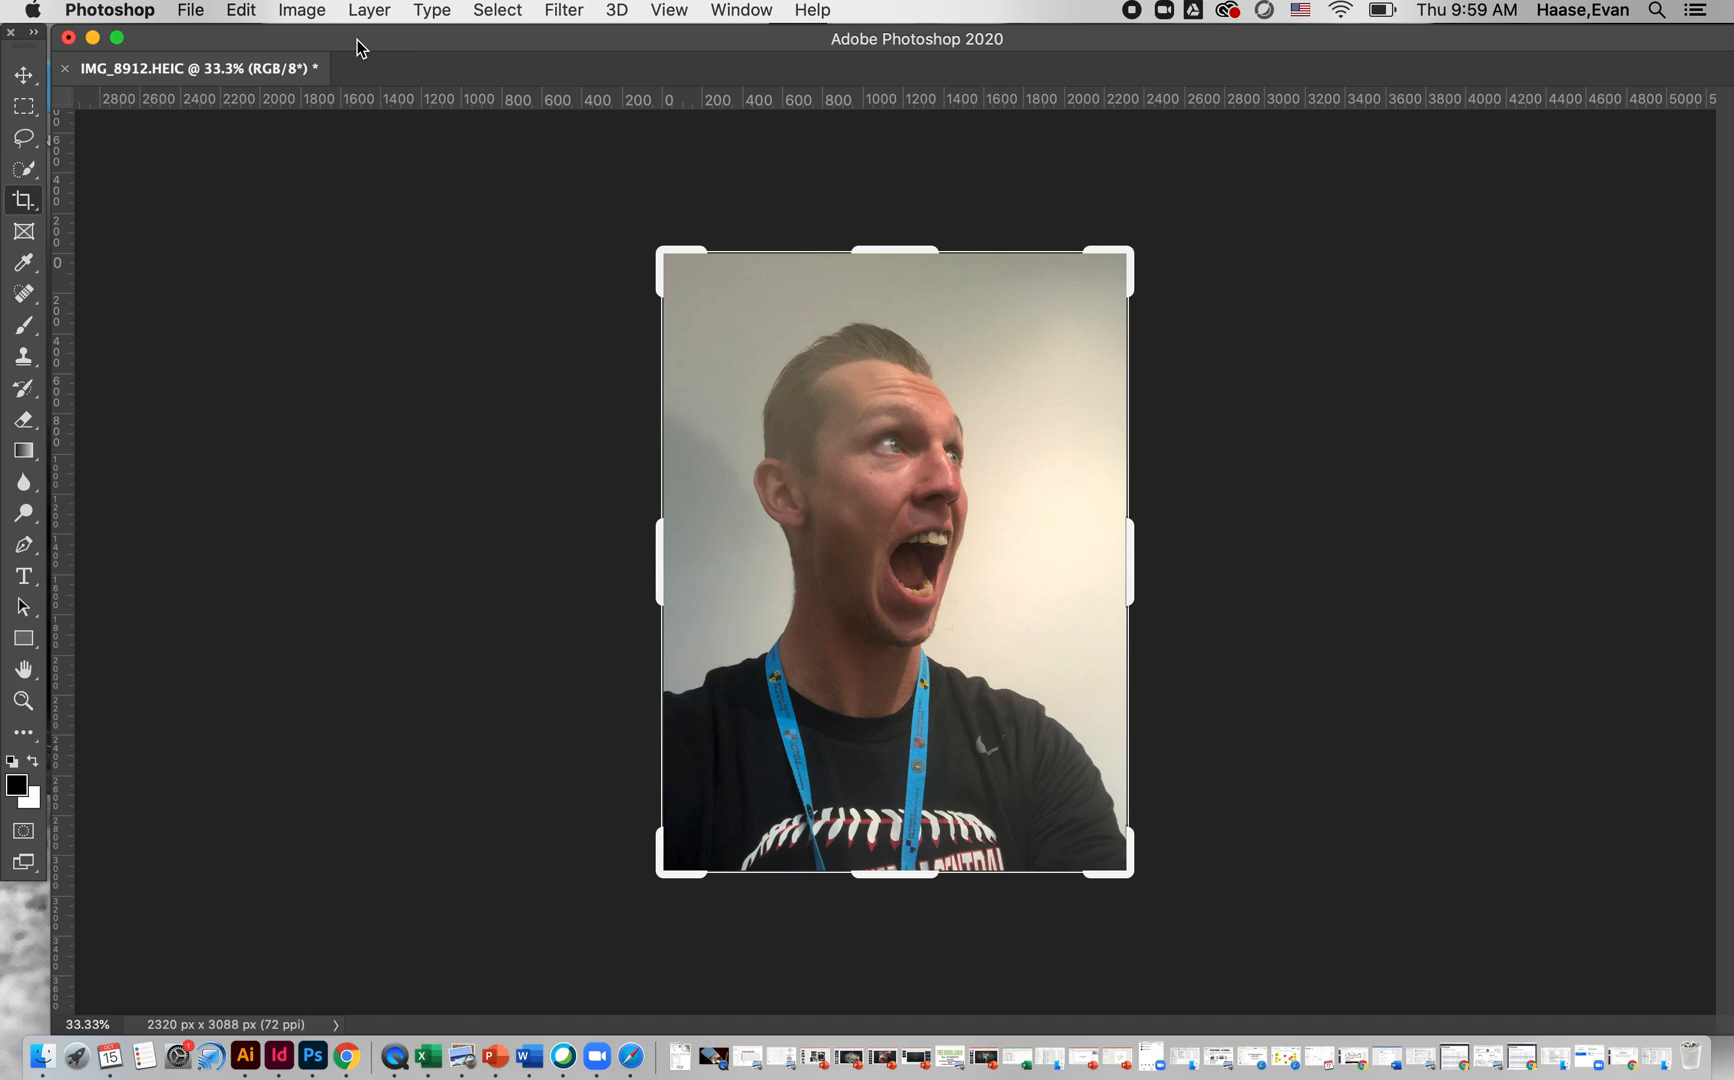
Switch to Google Chrome and save the edited Surrealism Progress 1 assignment.
left_click(366, 1052)
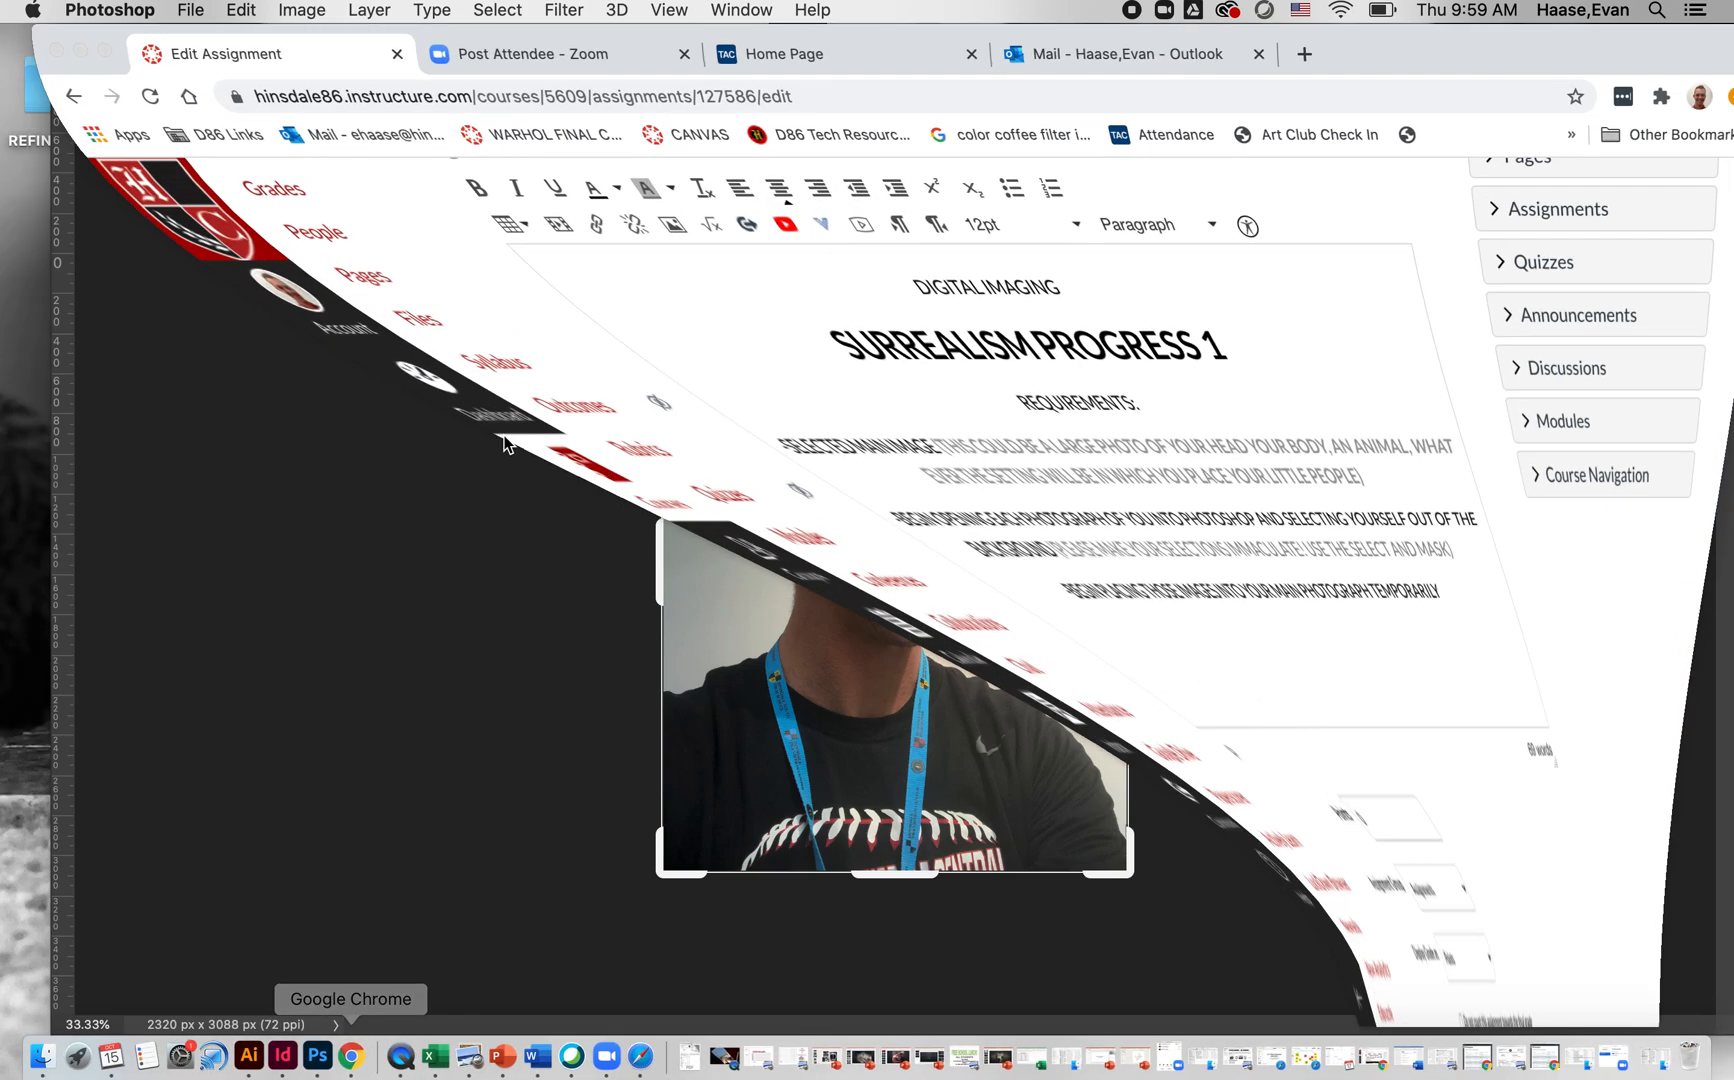
scroll(697, 600, "up", 3)
scroll(720, 646, "down", 15)
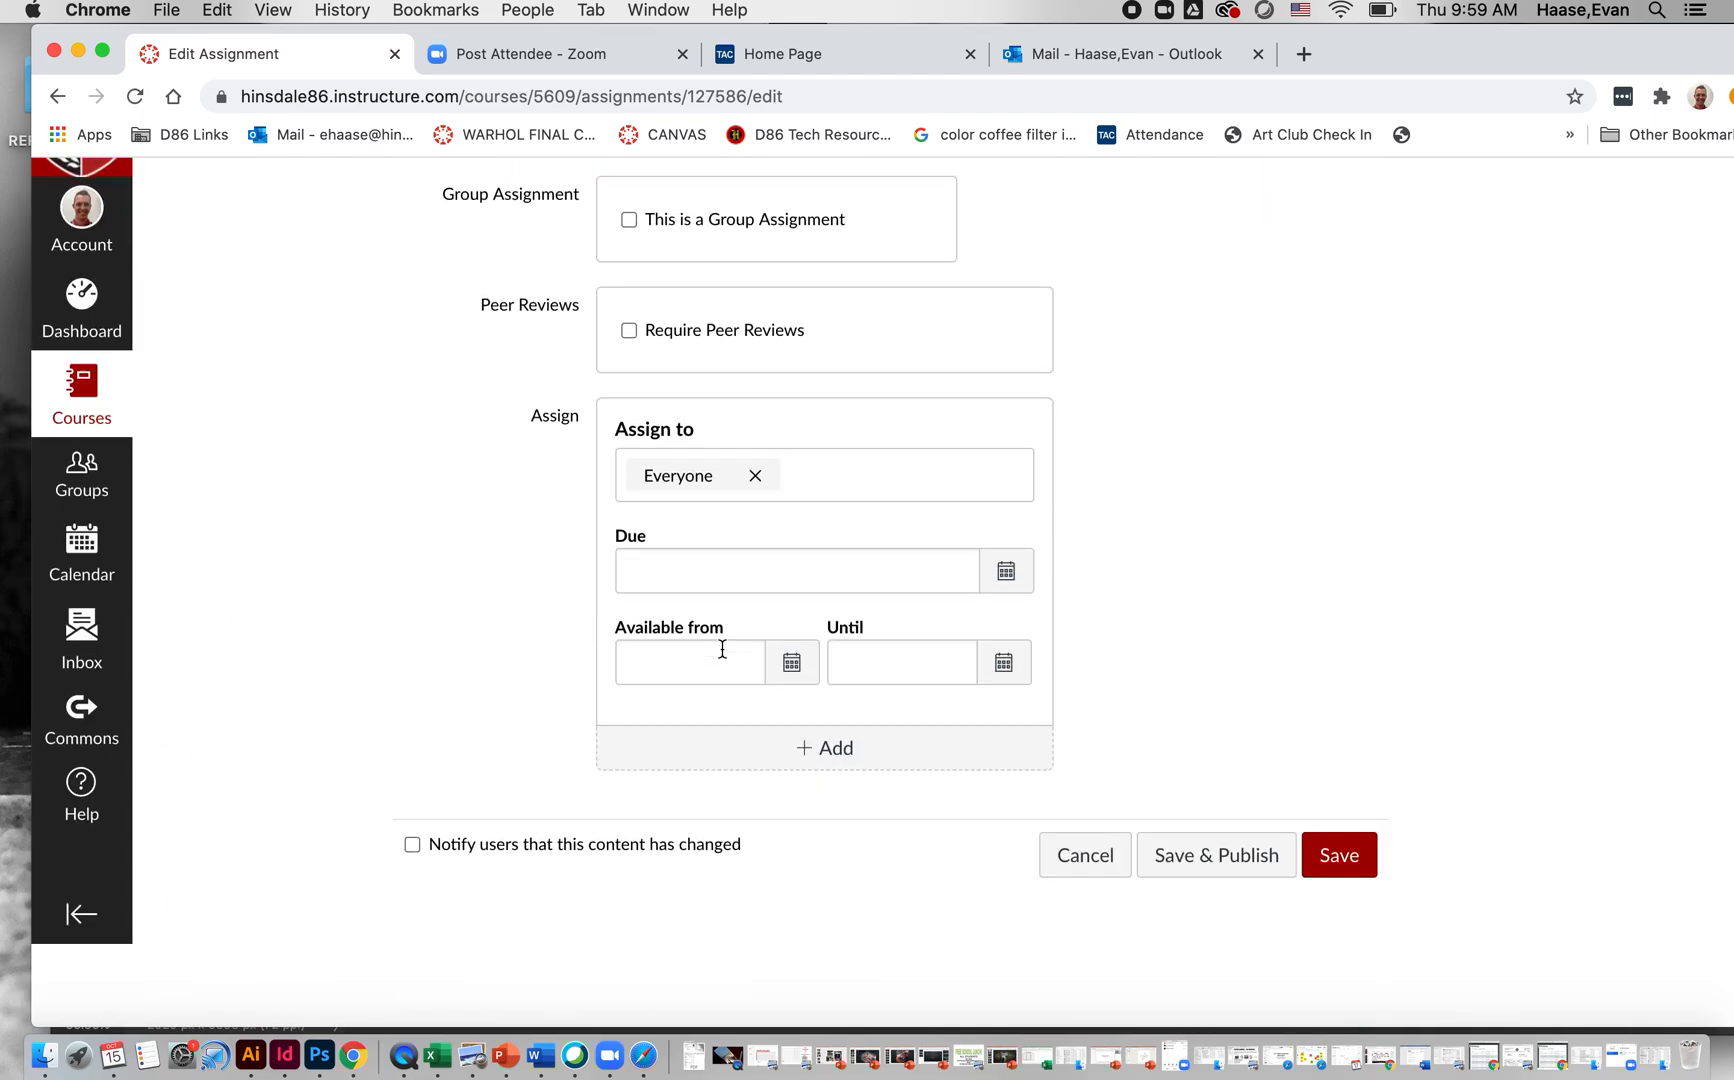
left_click(1306, 925)
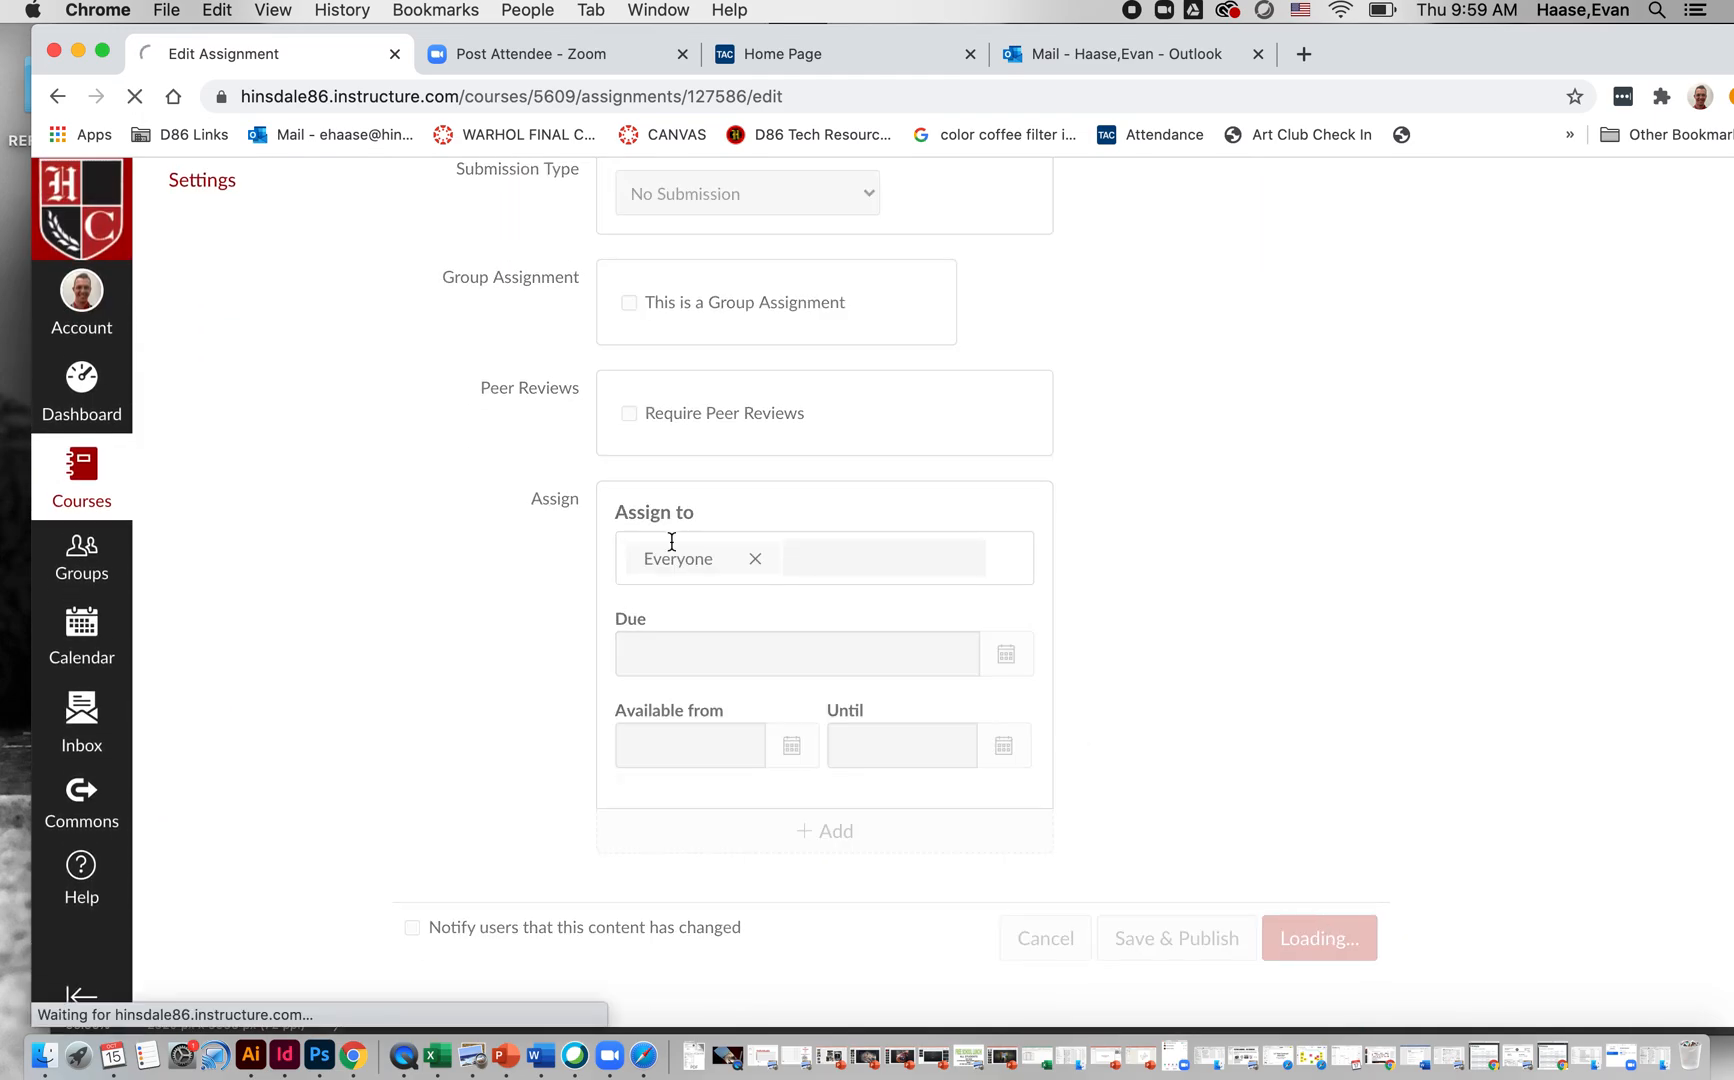
Examine the surrealism example image on the Digital Imaging 1 course home page, and return to Photoshop.
left_click(176, 331)
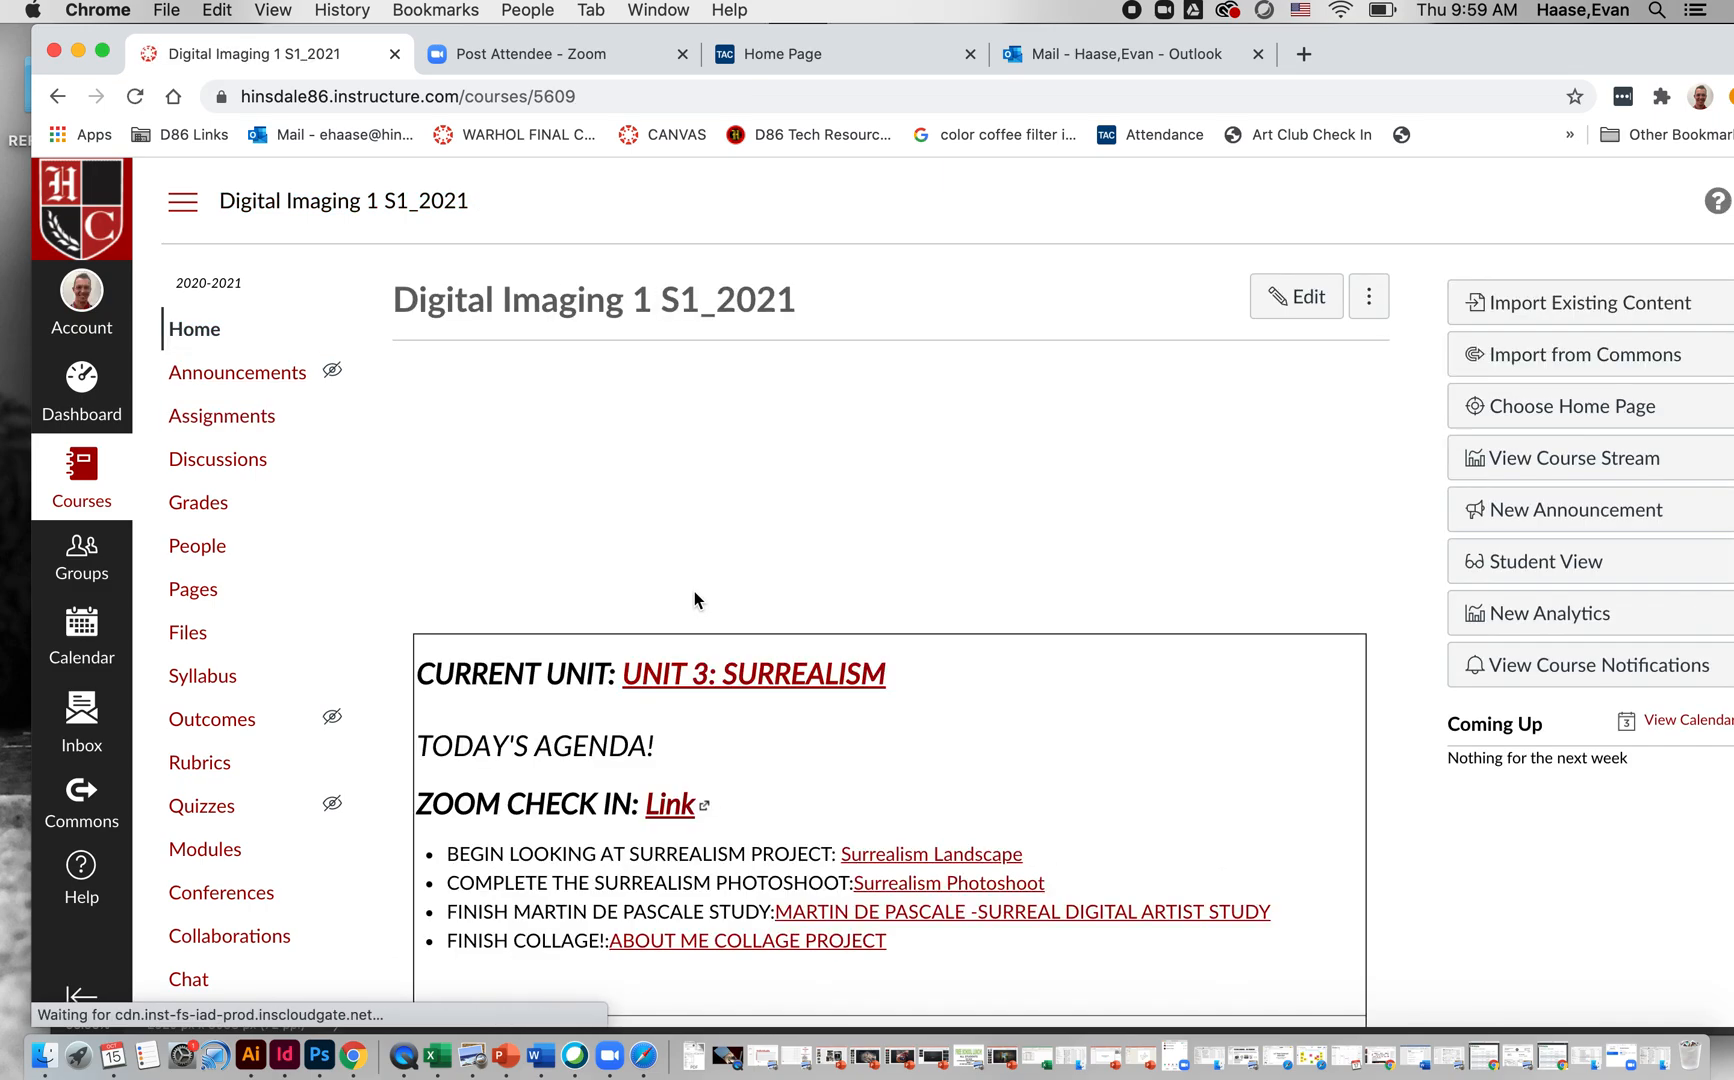
scroll(694, 593, "down", 3)
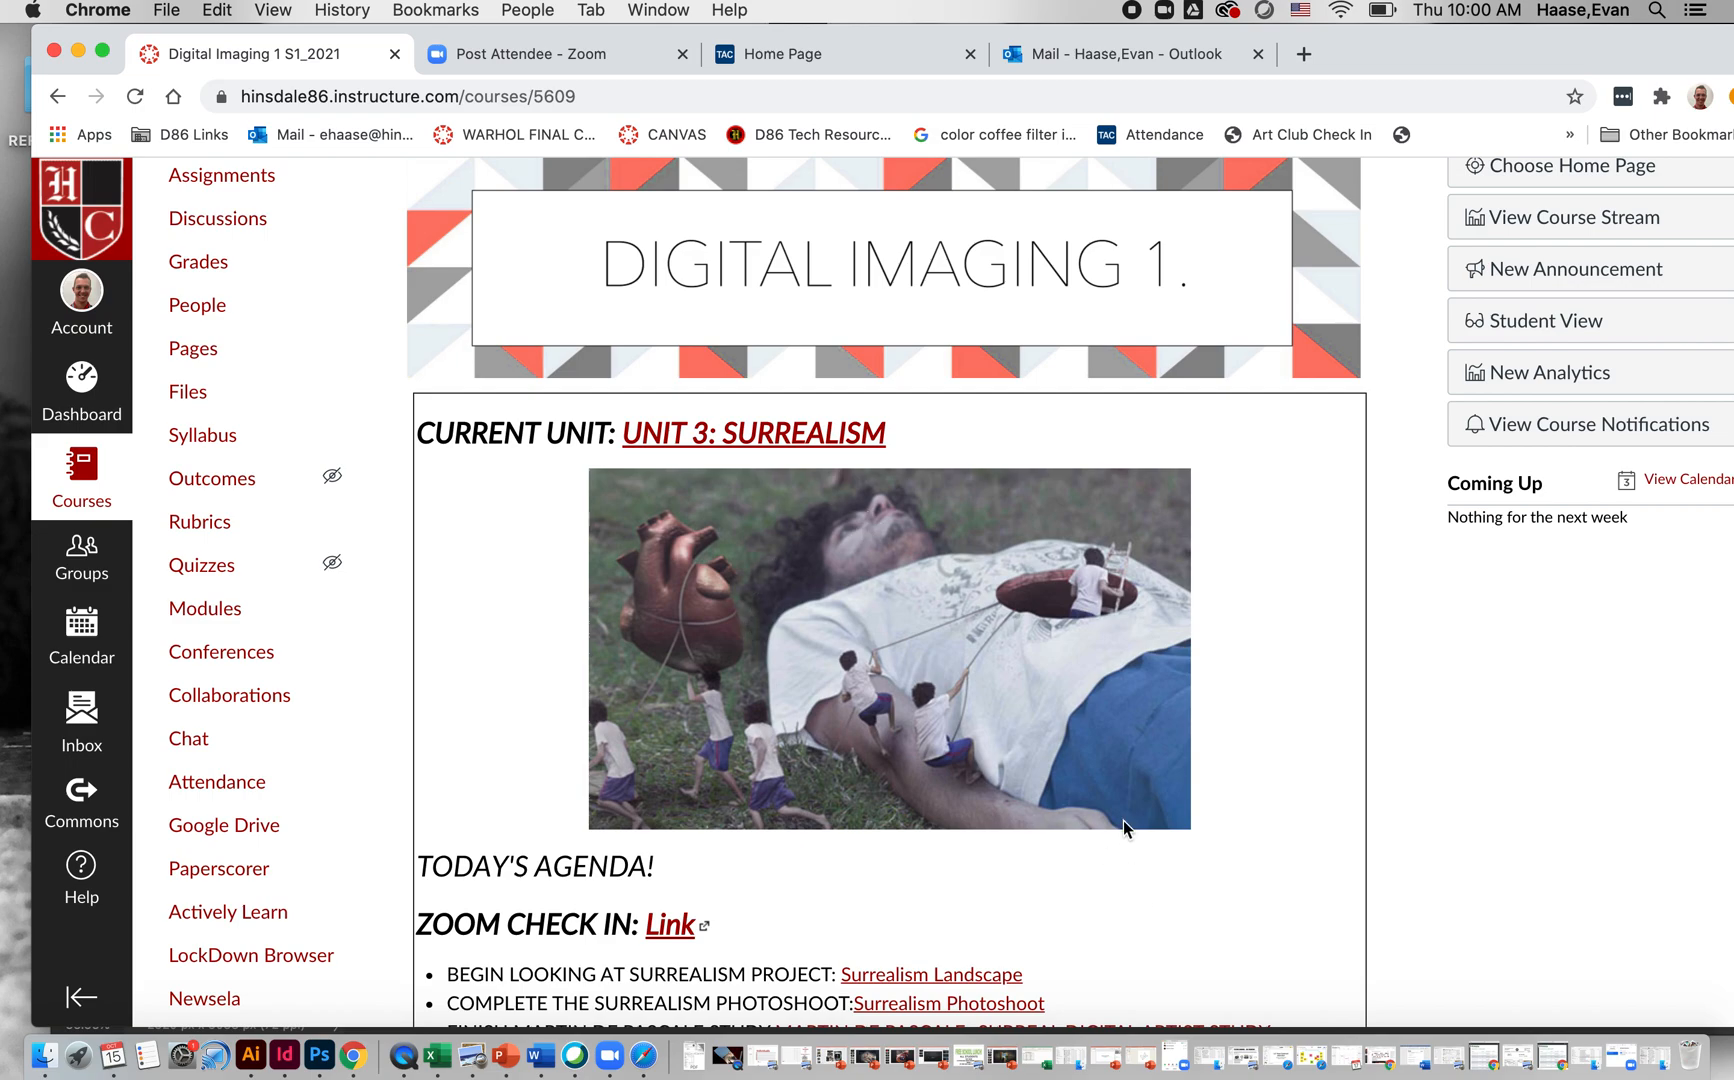
scroll(1133, 809, "up", 5)
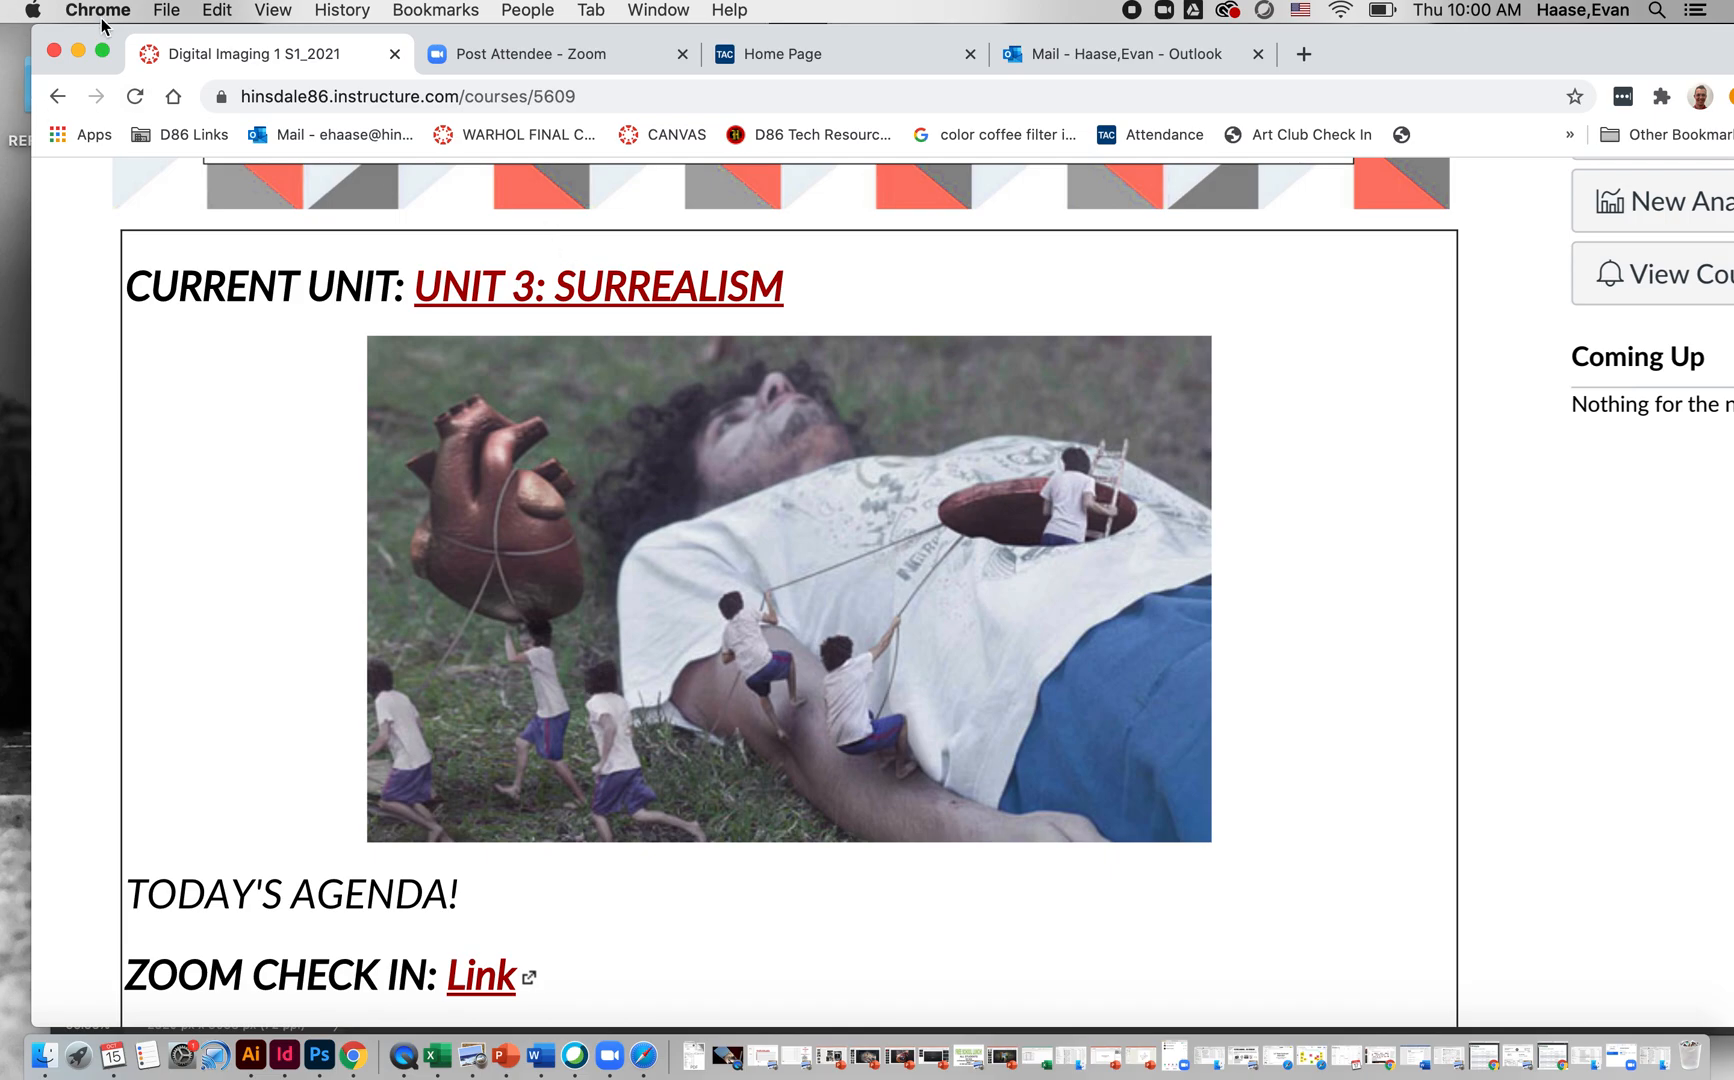
left_click(79, 49)
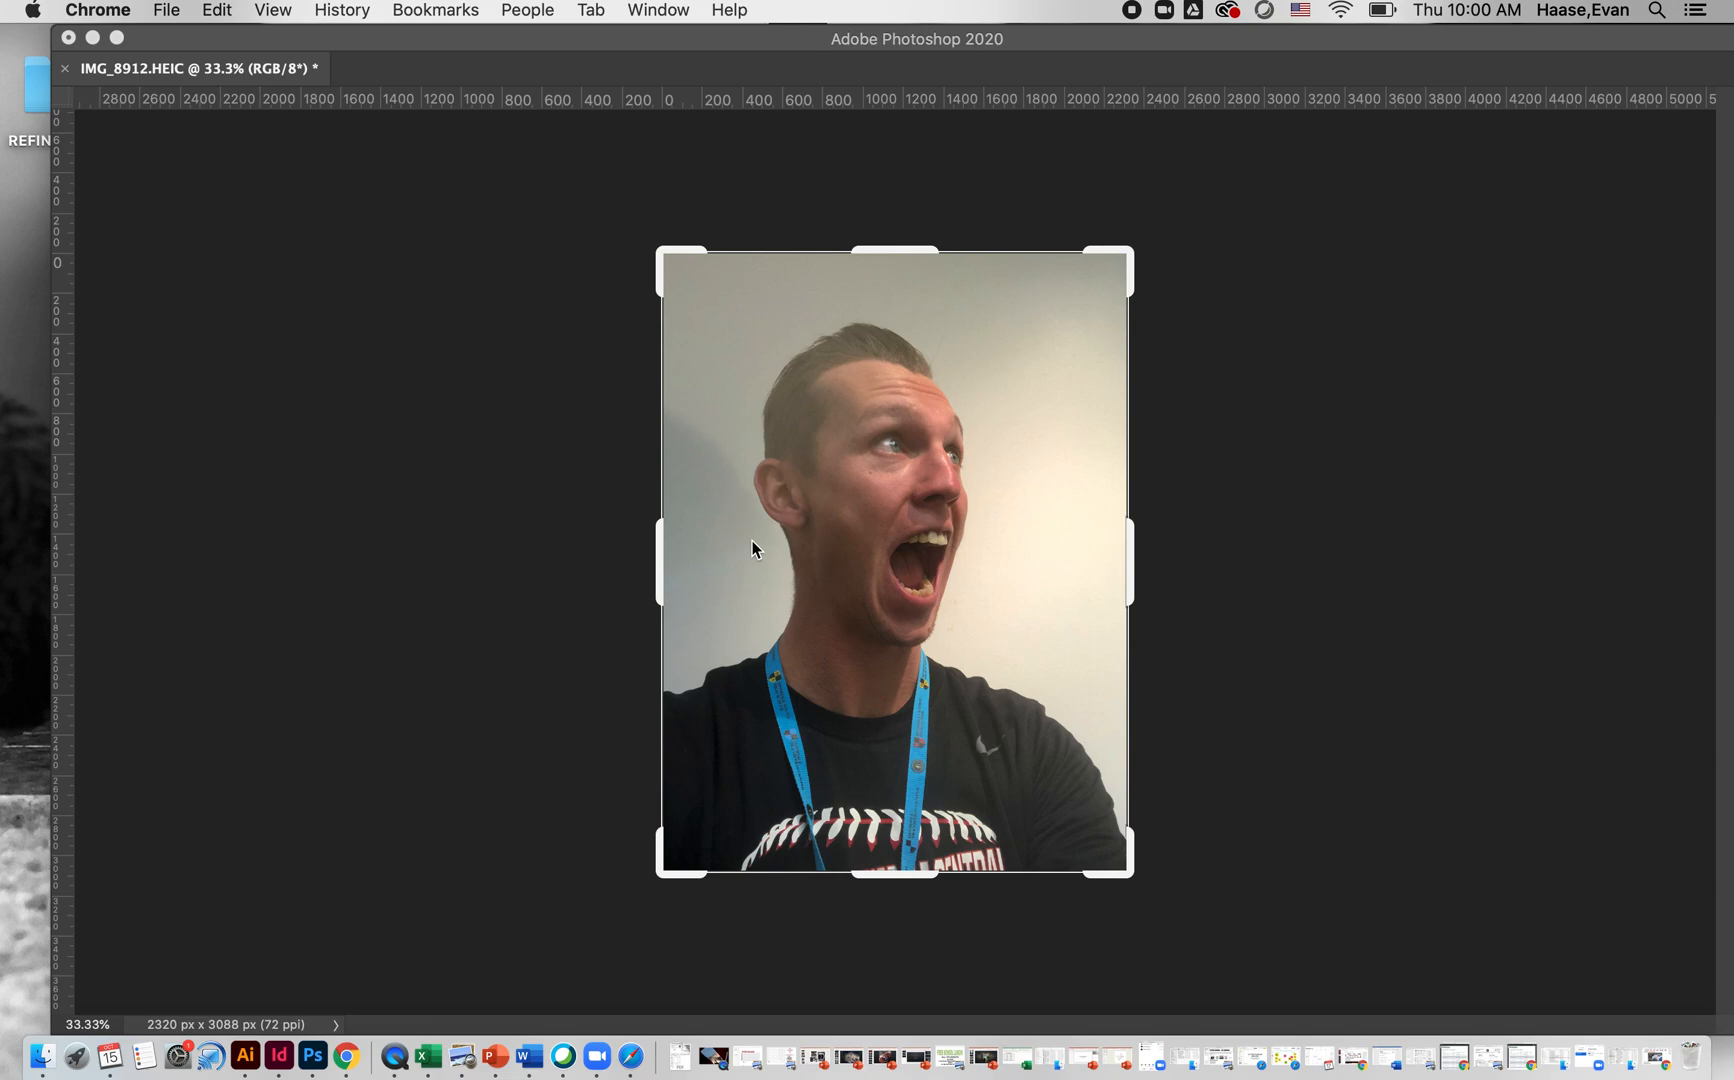
left_click(667, 37)
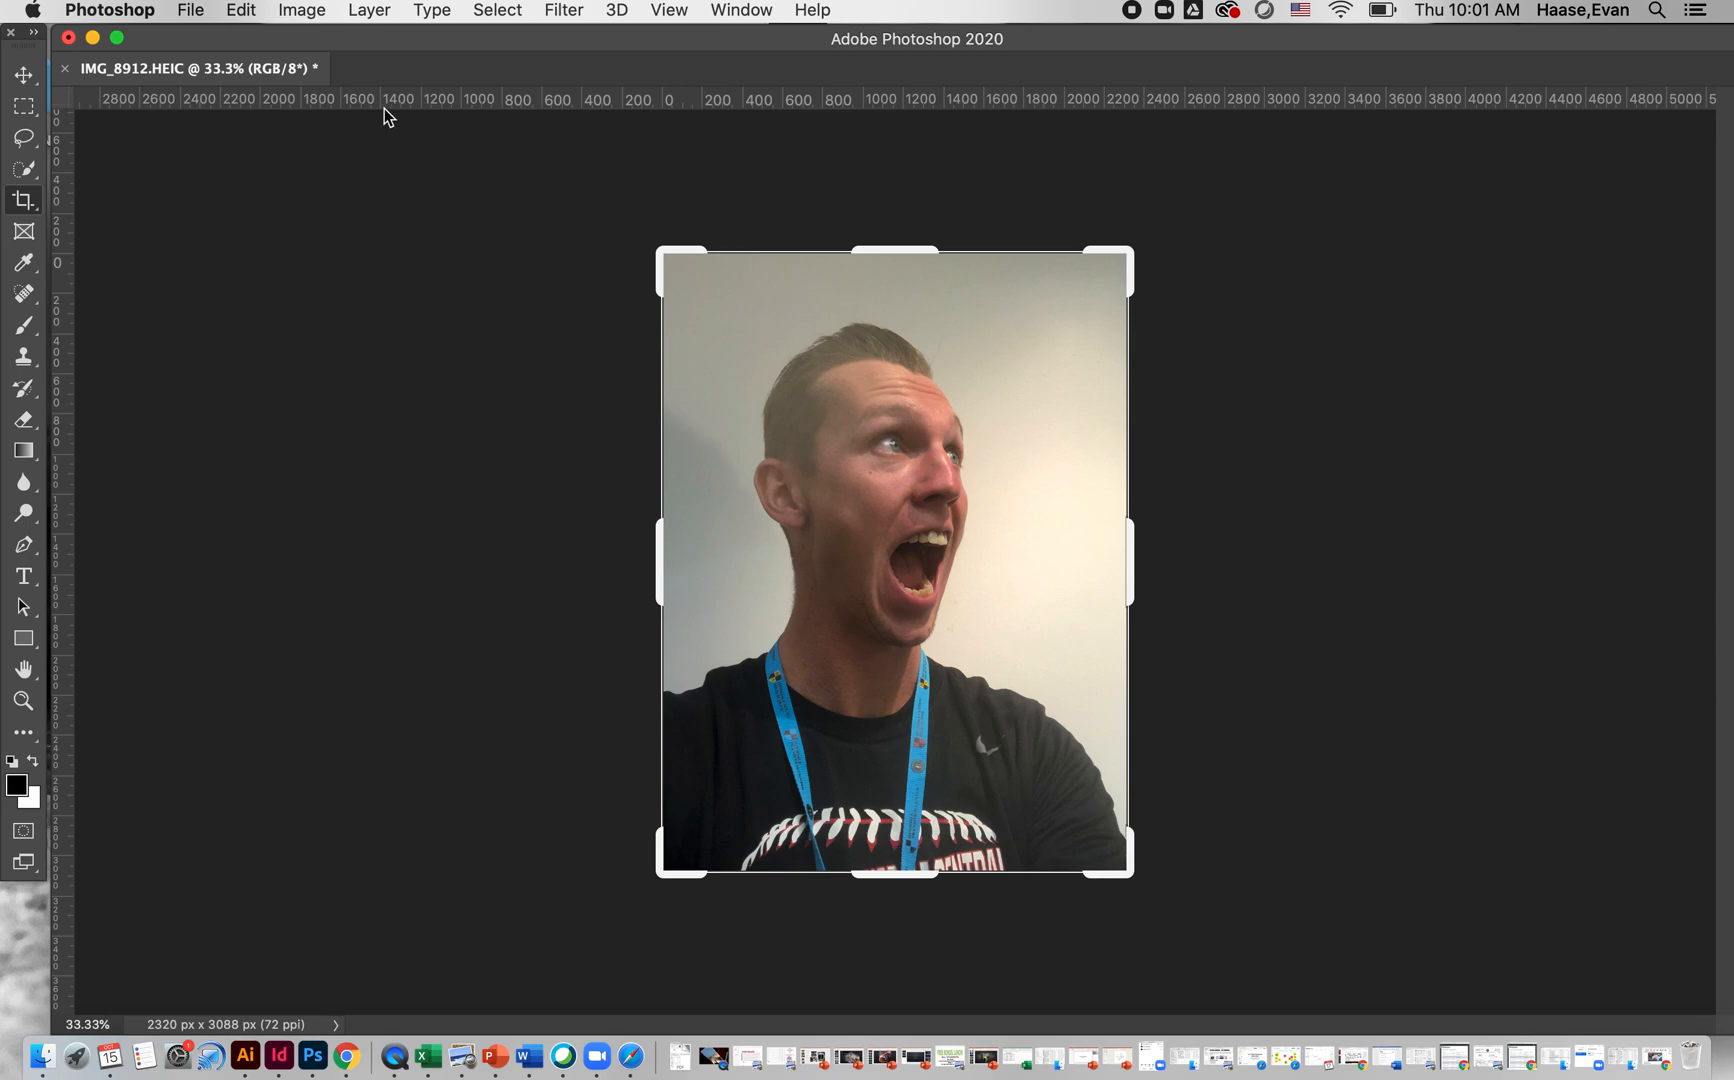
Apply a Brightness/Contrast adjustment to the main portrait photo with brightness 45 and contrast 37.
left_click(301, 10)
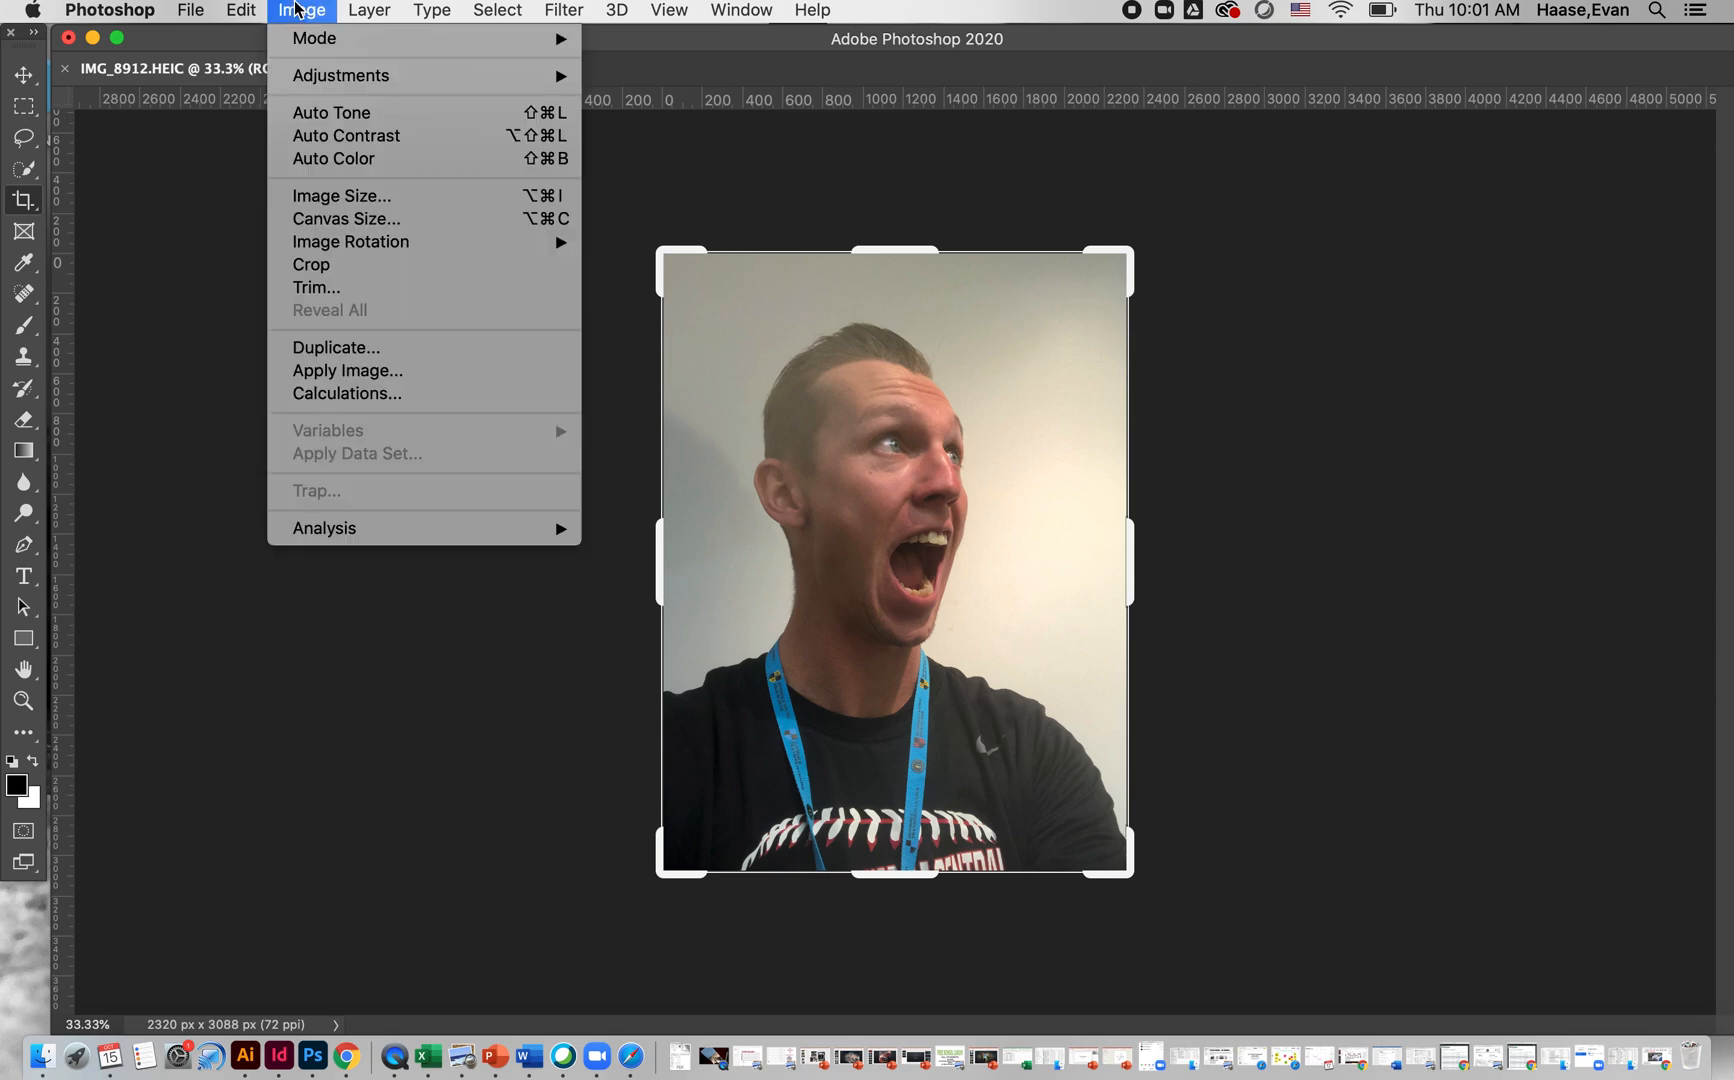
mouse_move(405, 76)
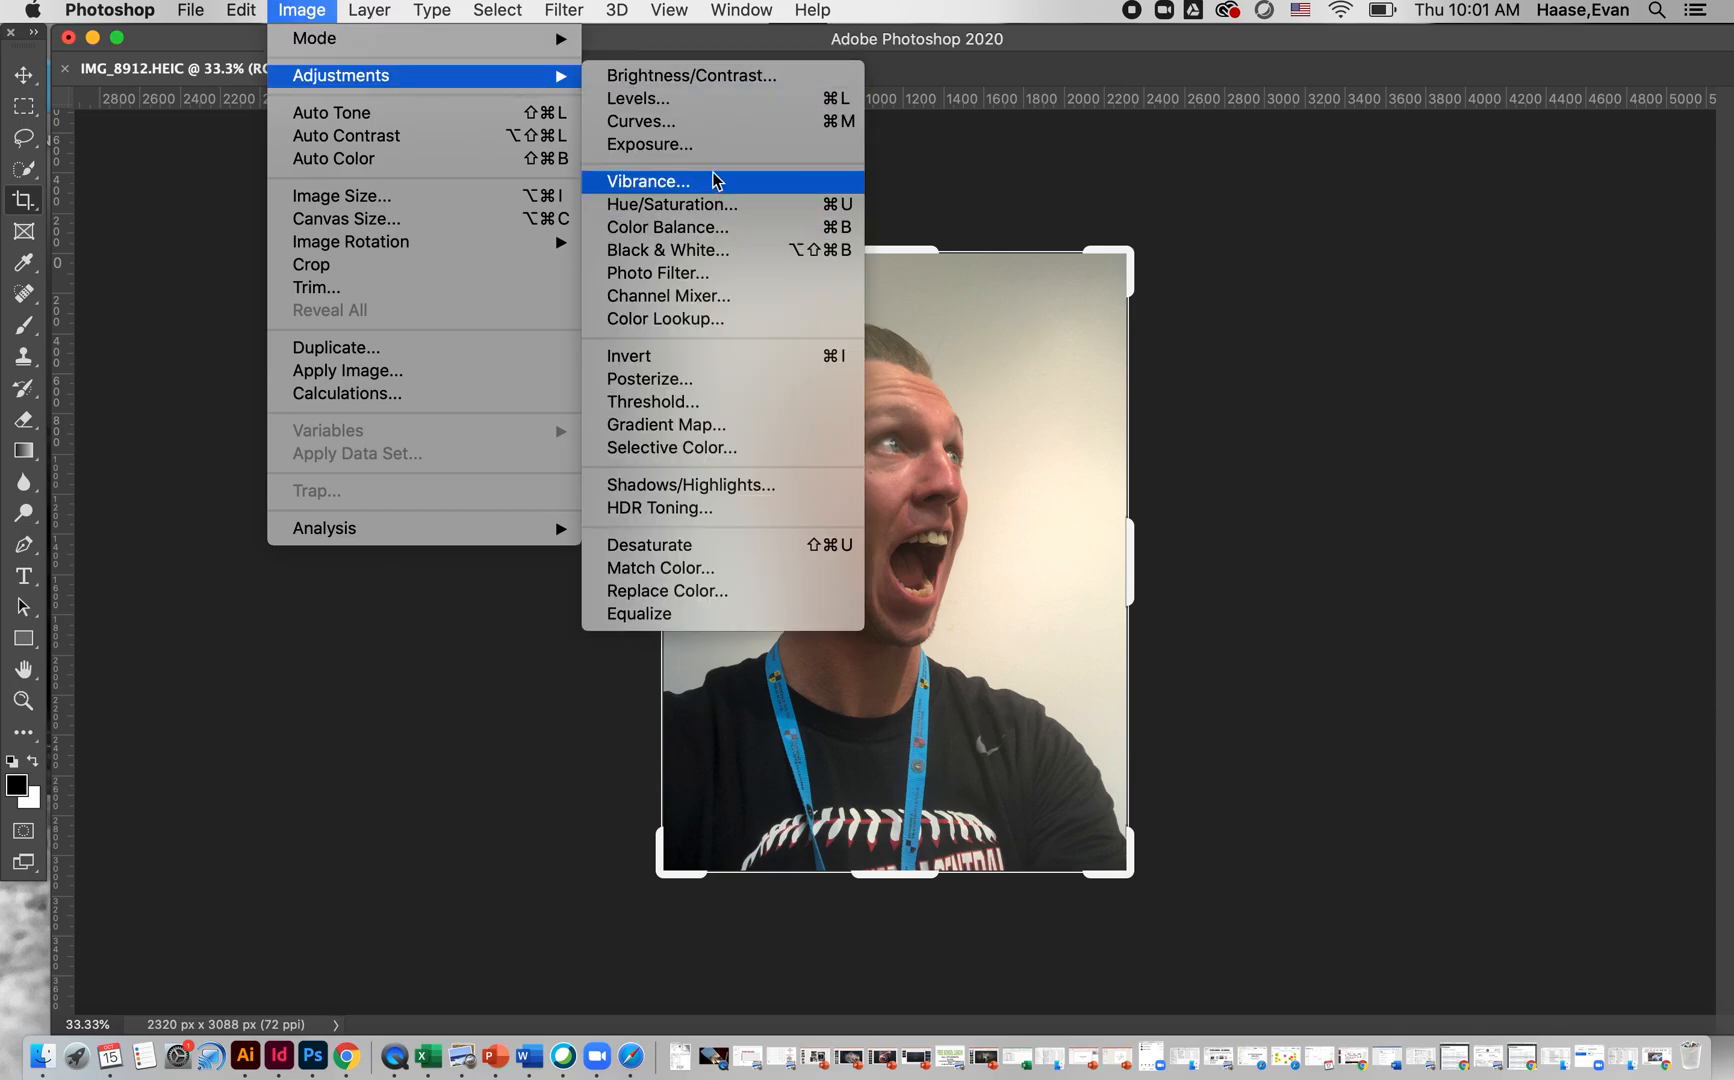
left_click(699, 78)
left_click_drag(1133, 266, 1474, 303)
left_click_drag(1286, 368, 1332, 423)
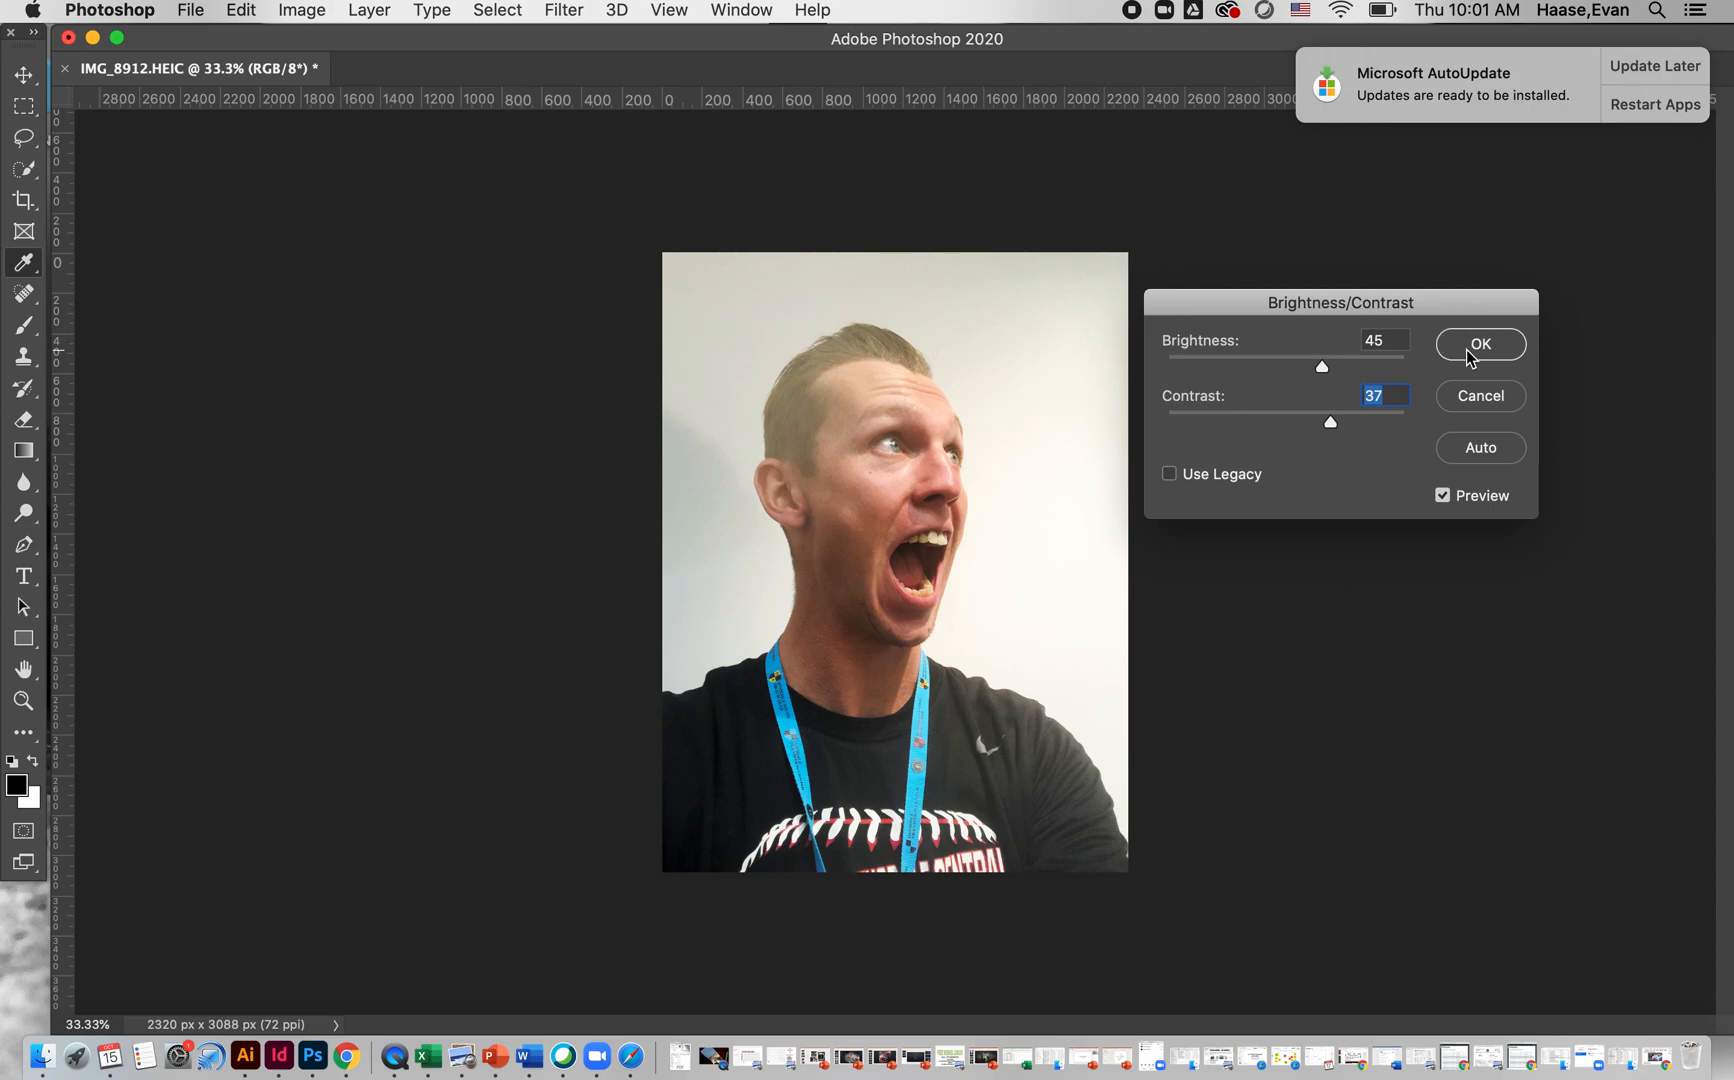
left_click(1480, 344)
key("c")
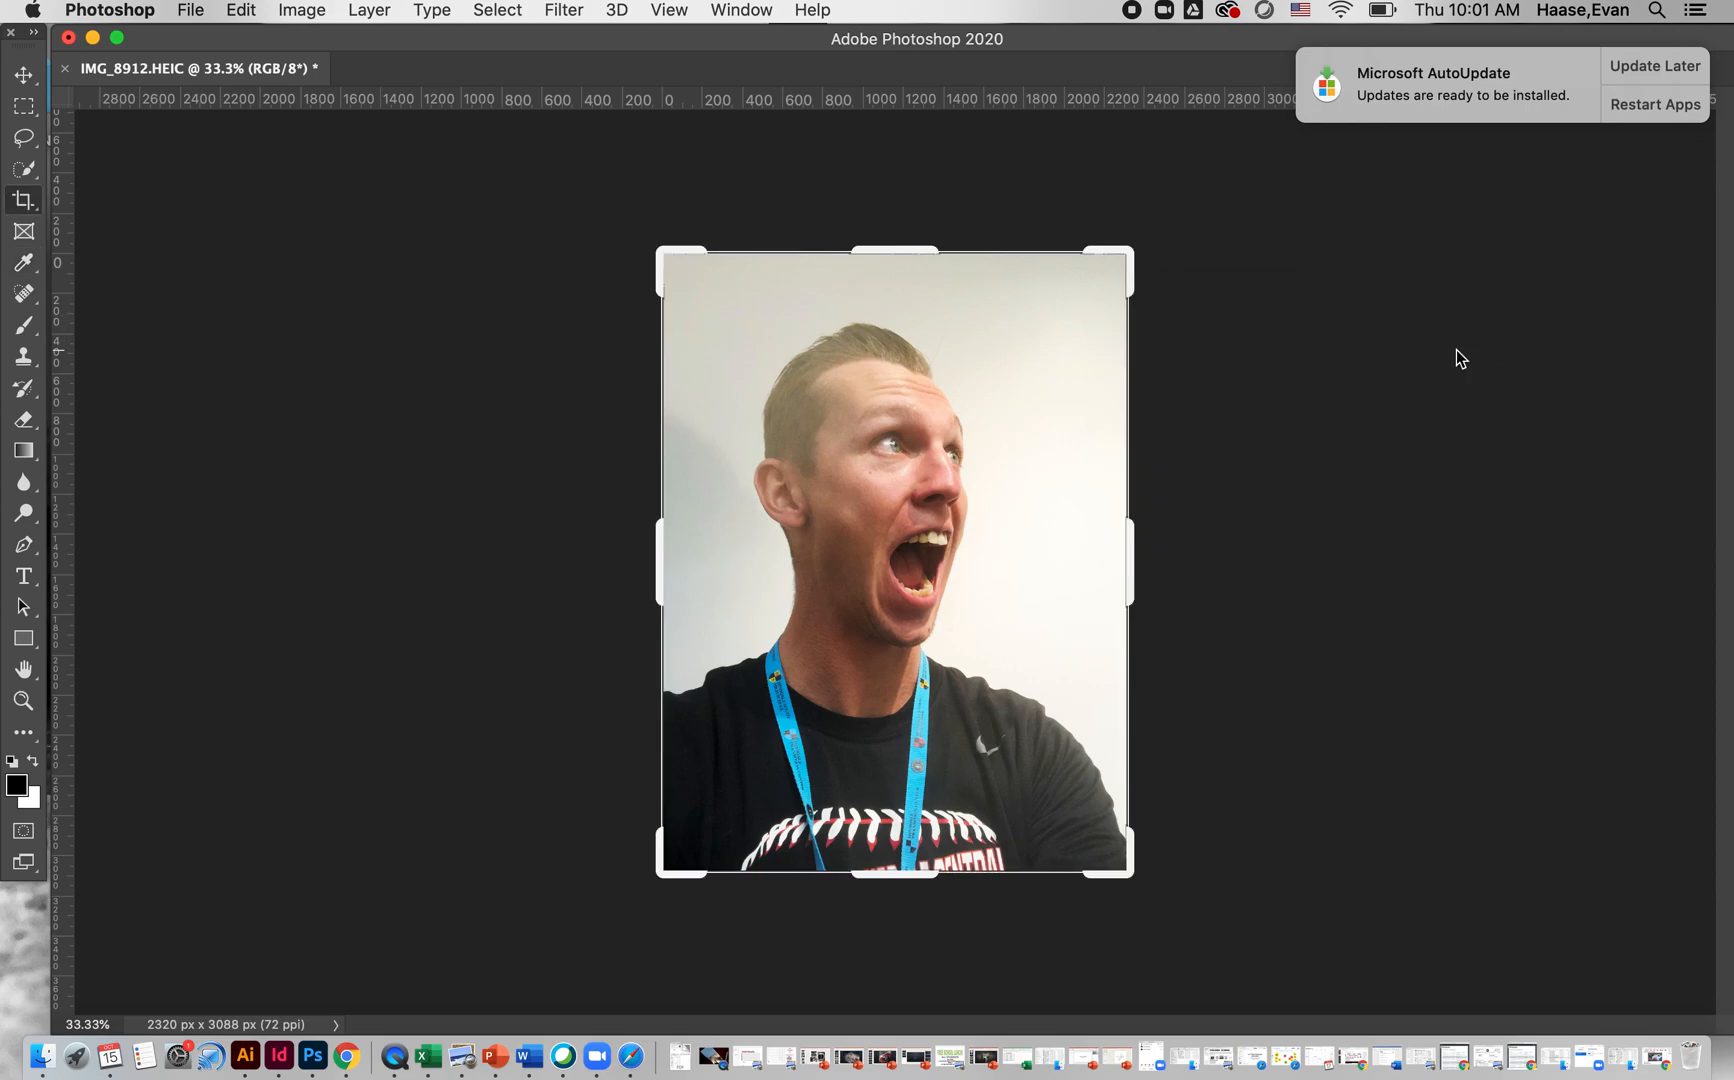
Apply a Hue/Saturation adjustment to the portrait with hue +5 and saturation -16.
left_click(323, 10)
mouse_move(448, 82)
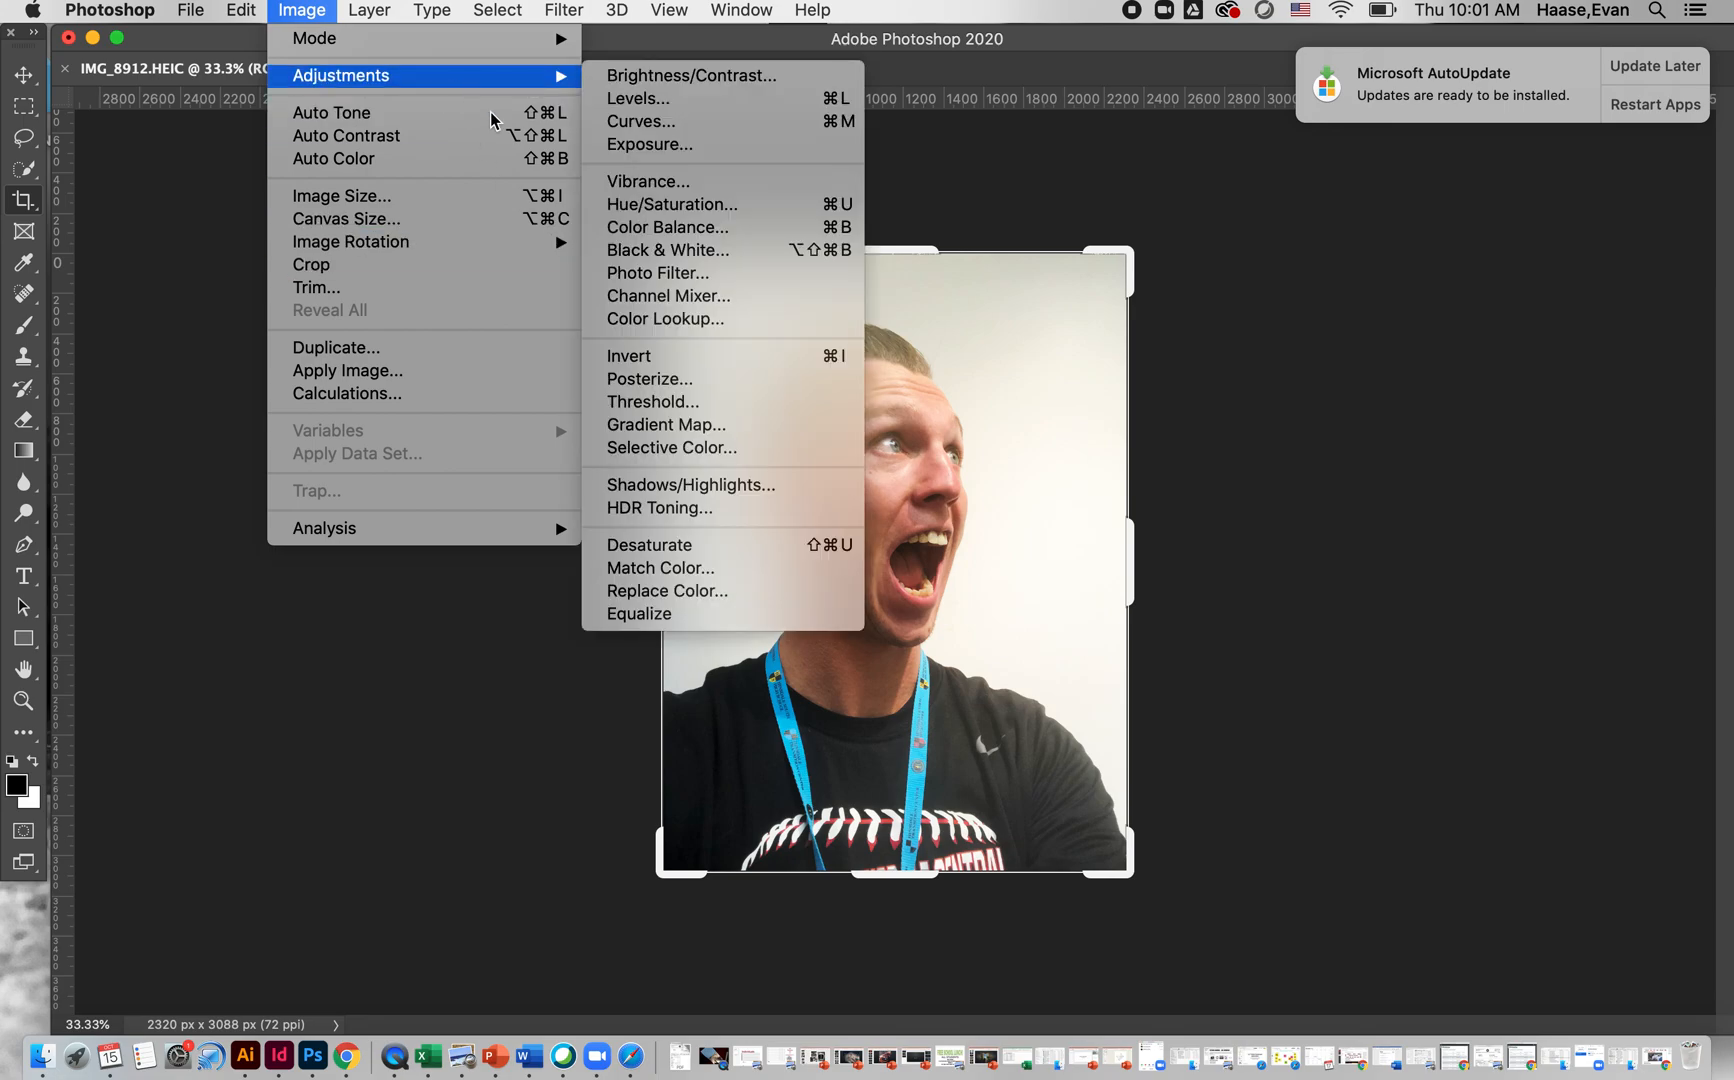
left_click(722, 204)
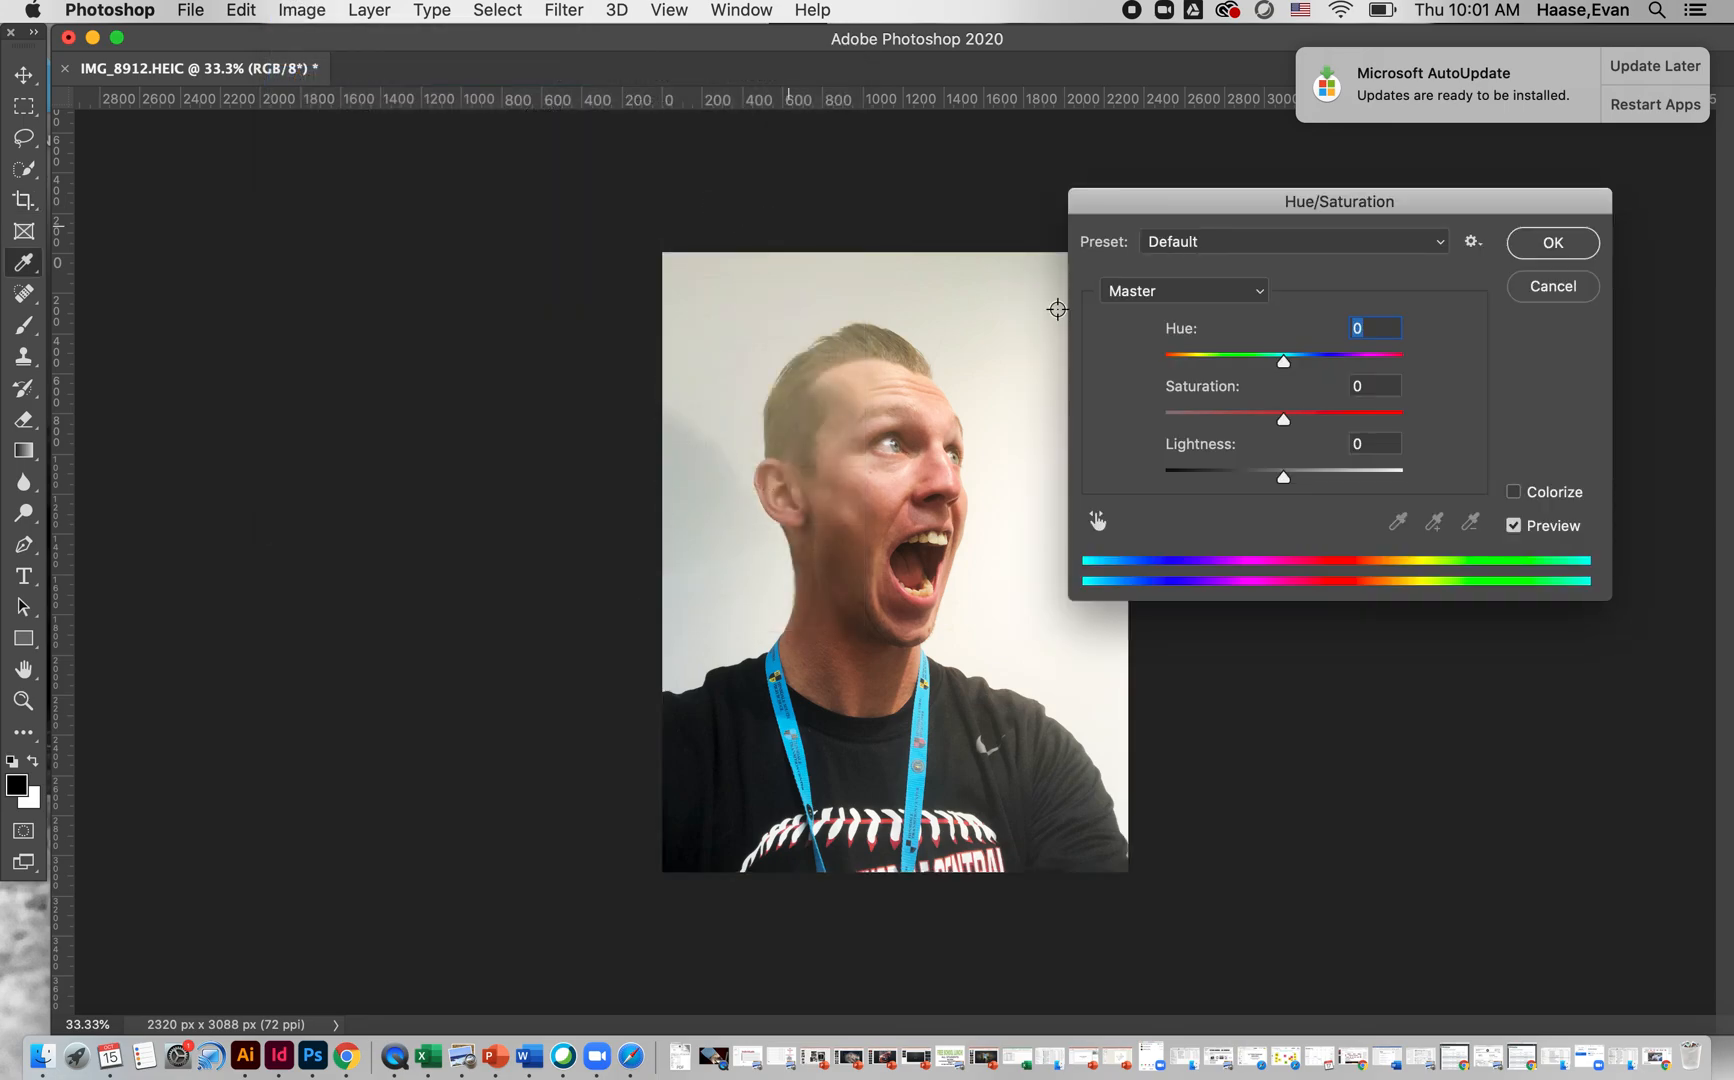
left_click(1282, 362)
left_click_drag(1283, 365, 1284, 481)
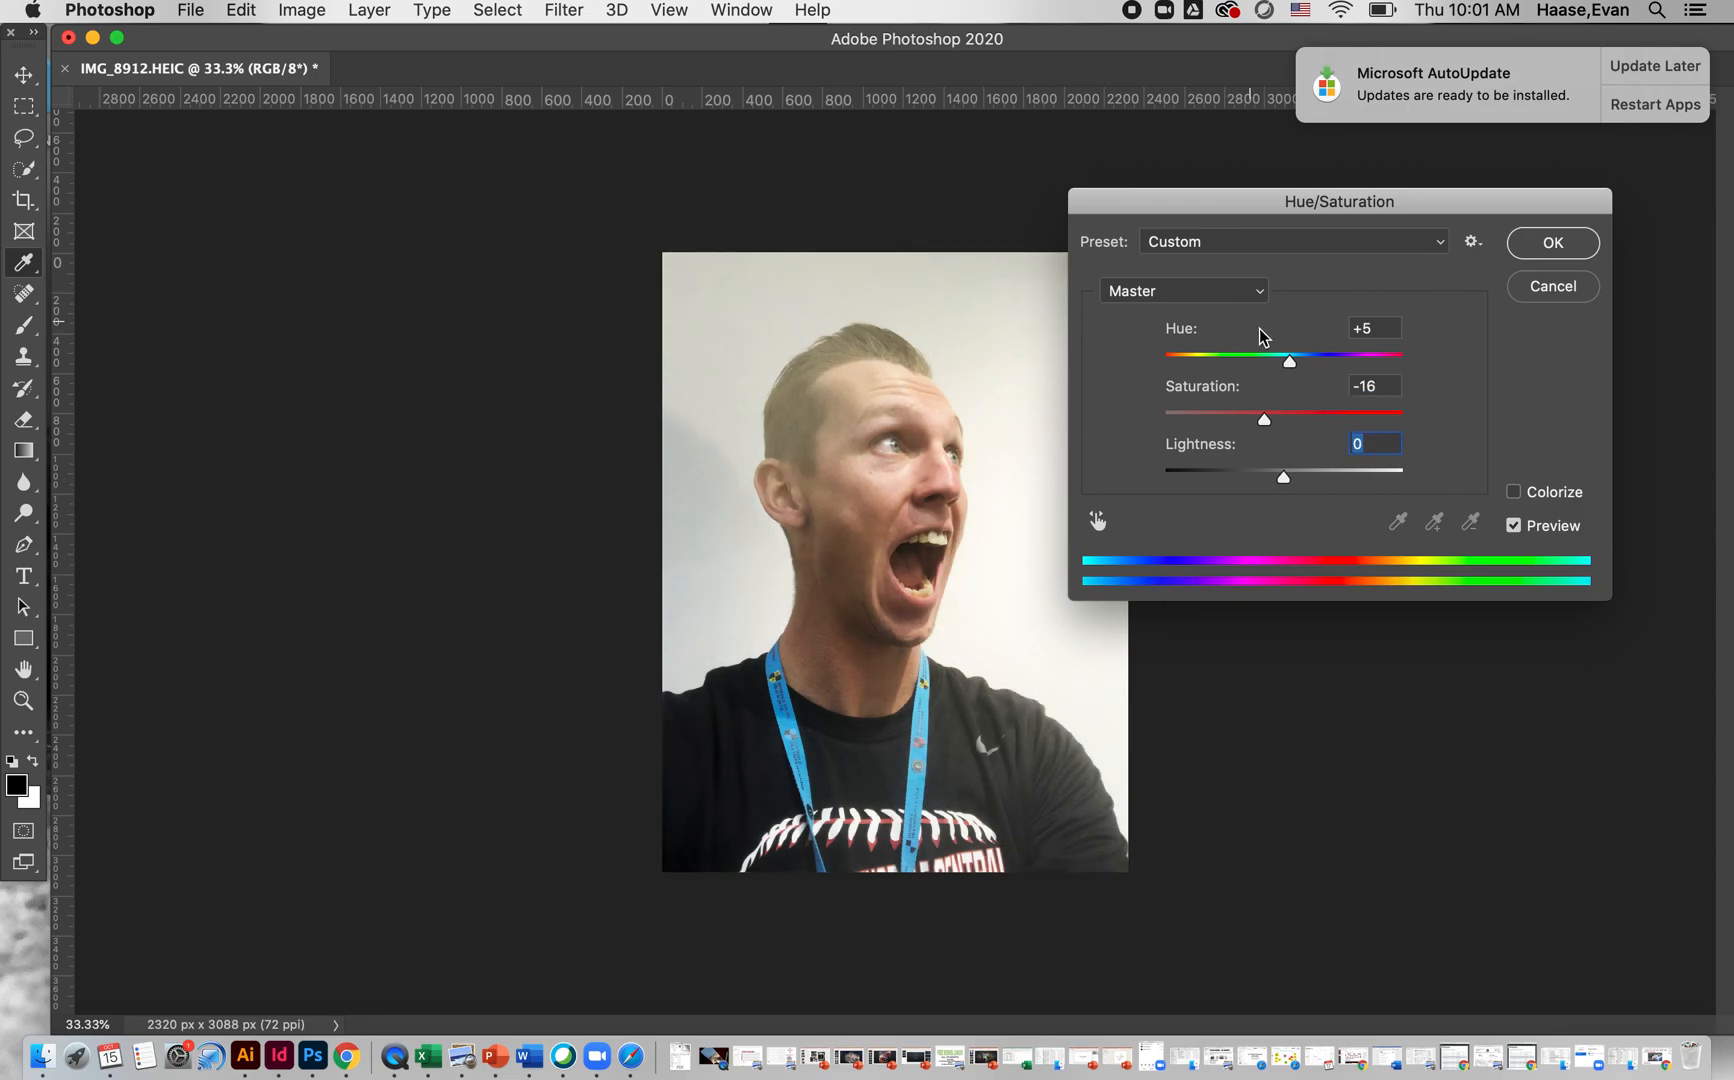
left_click(1526, 250)
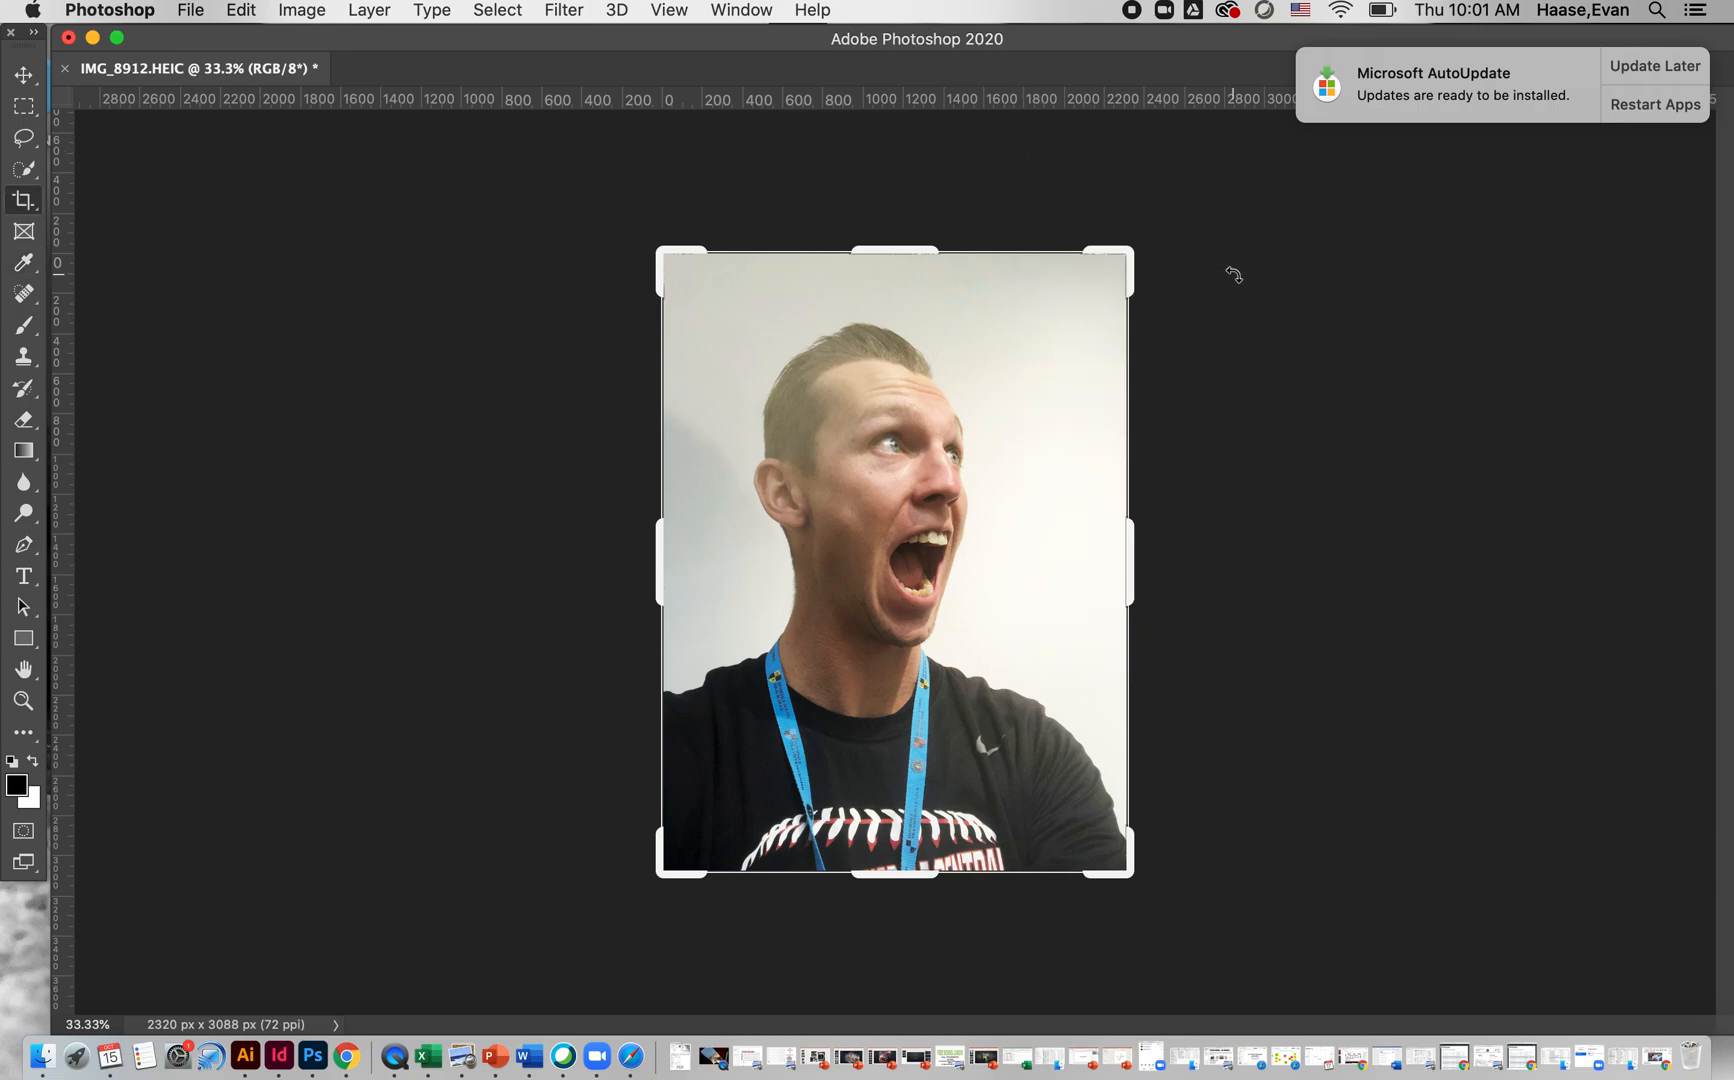
Apply Auto Tone to the portrait, followed by one more automatic image correction.
left_click(320, 10)
mouse_move(343, 75)
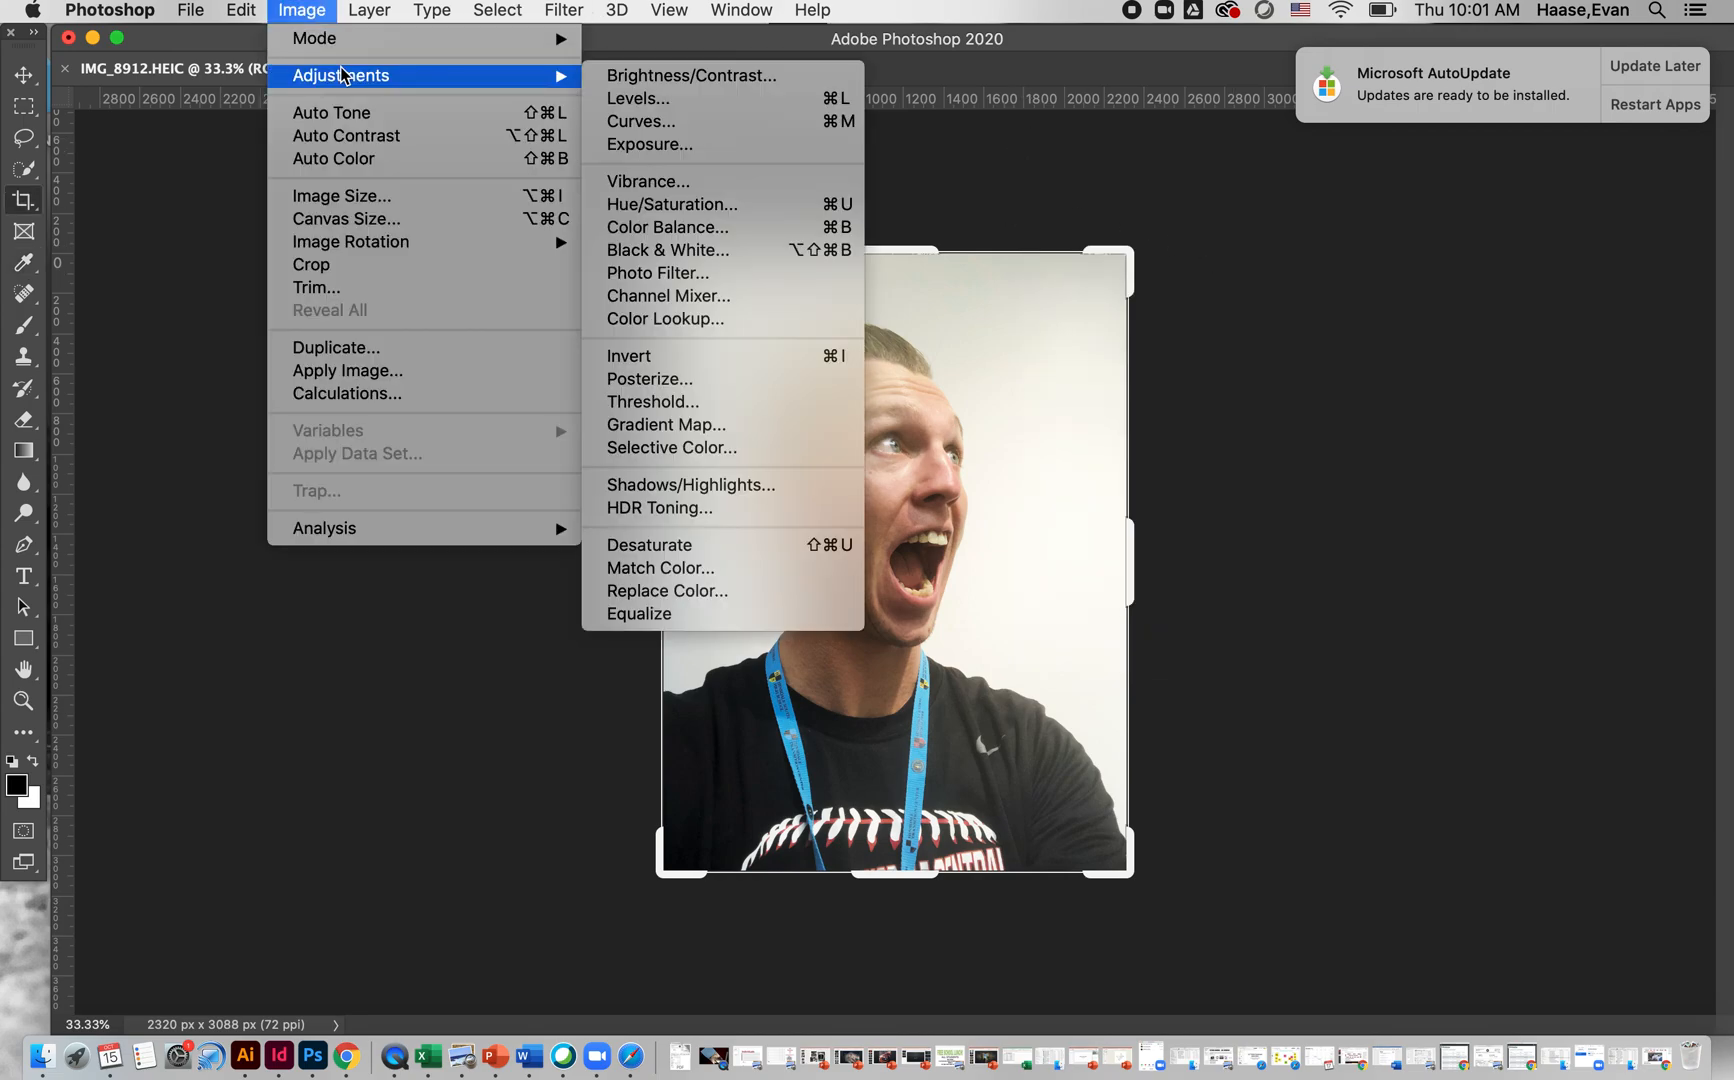
left_click(336, 114)
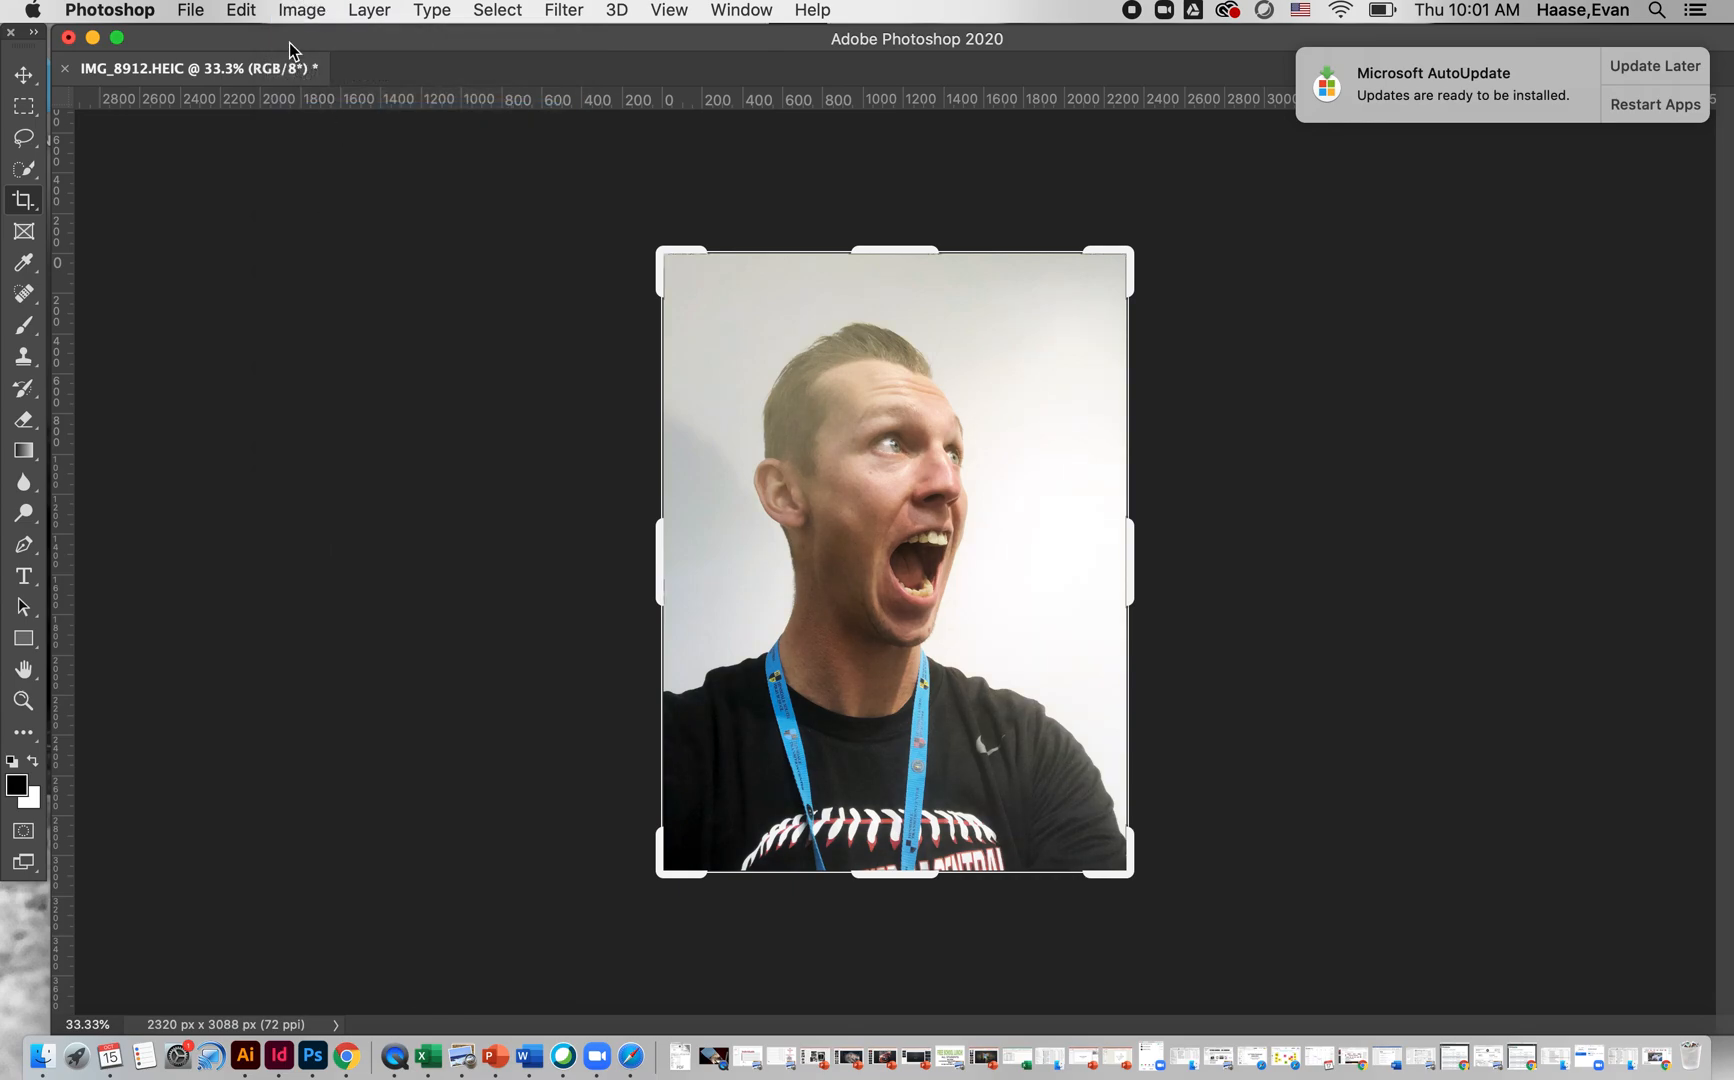
left_click(286, 8)
left_click(330, 147)
Save the portrait to the Desktop in Photoshop format as "Surrealism Main Photo", and postpone the Microsoft update.
left_click(182, 9)
left_click(328, 282)
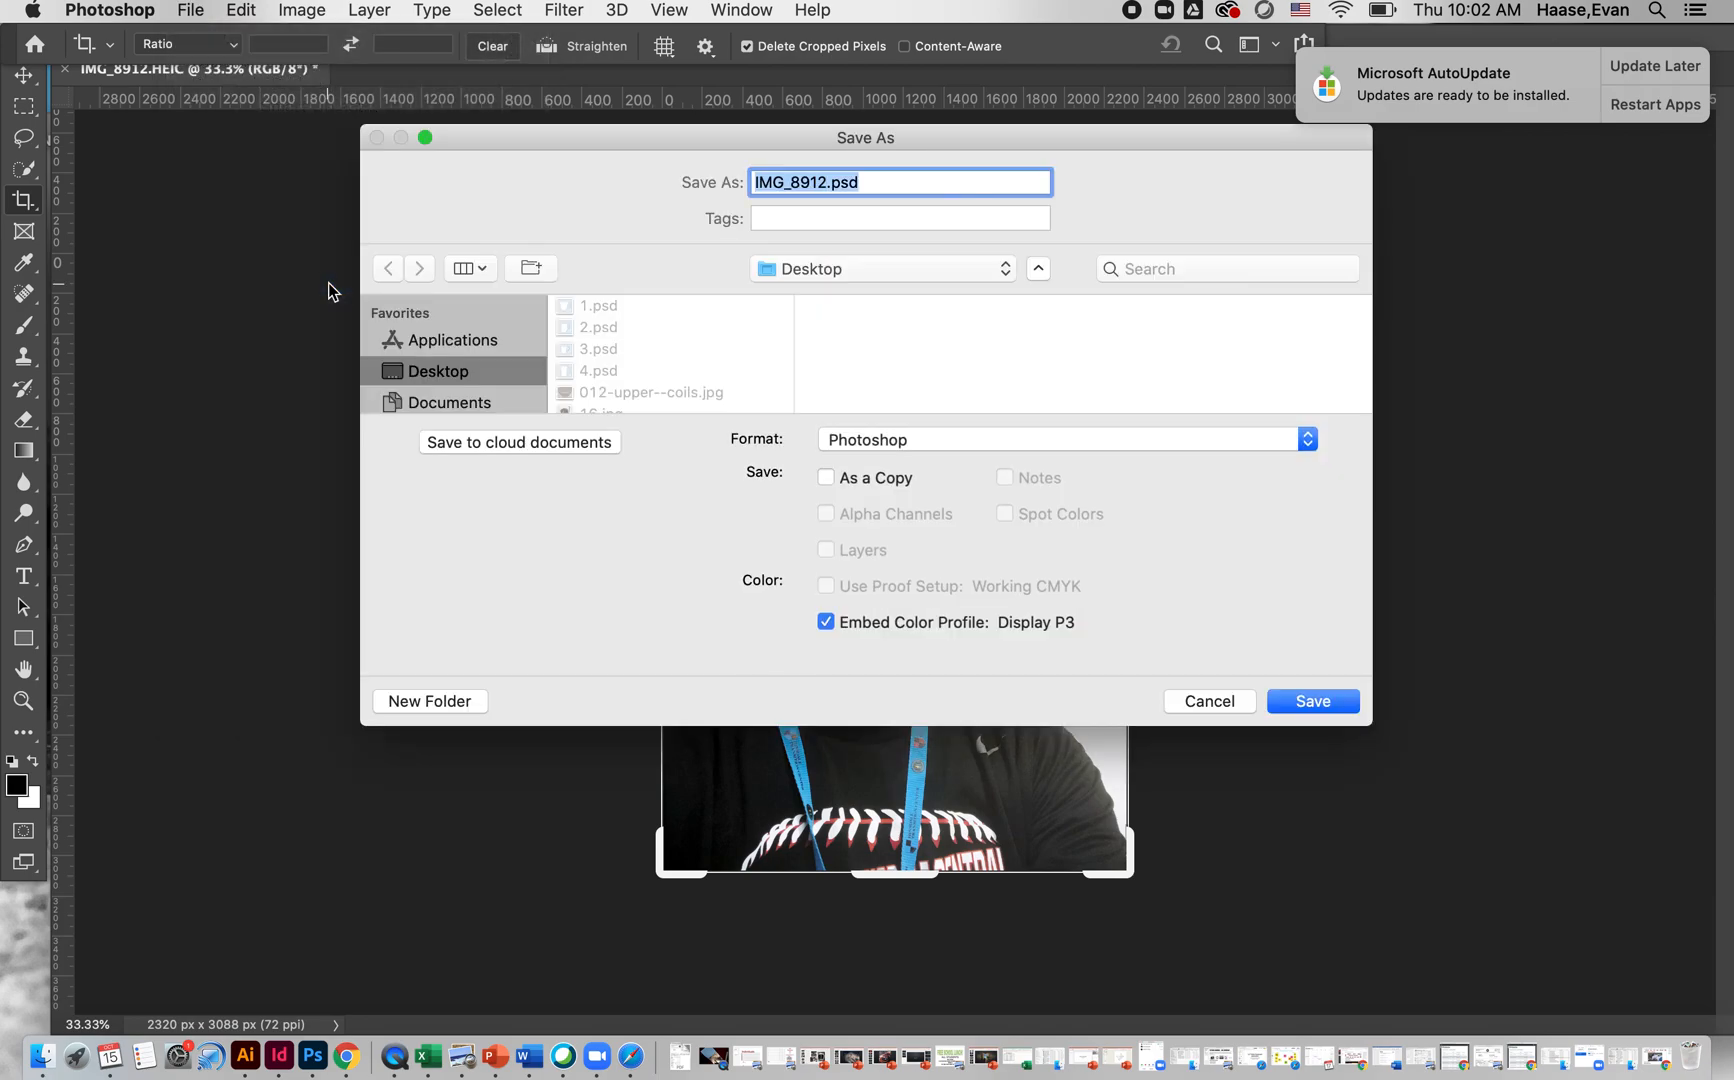
type("Surrealism Main Photo")
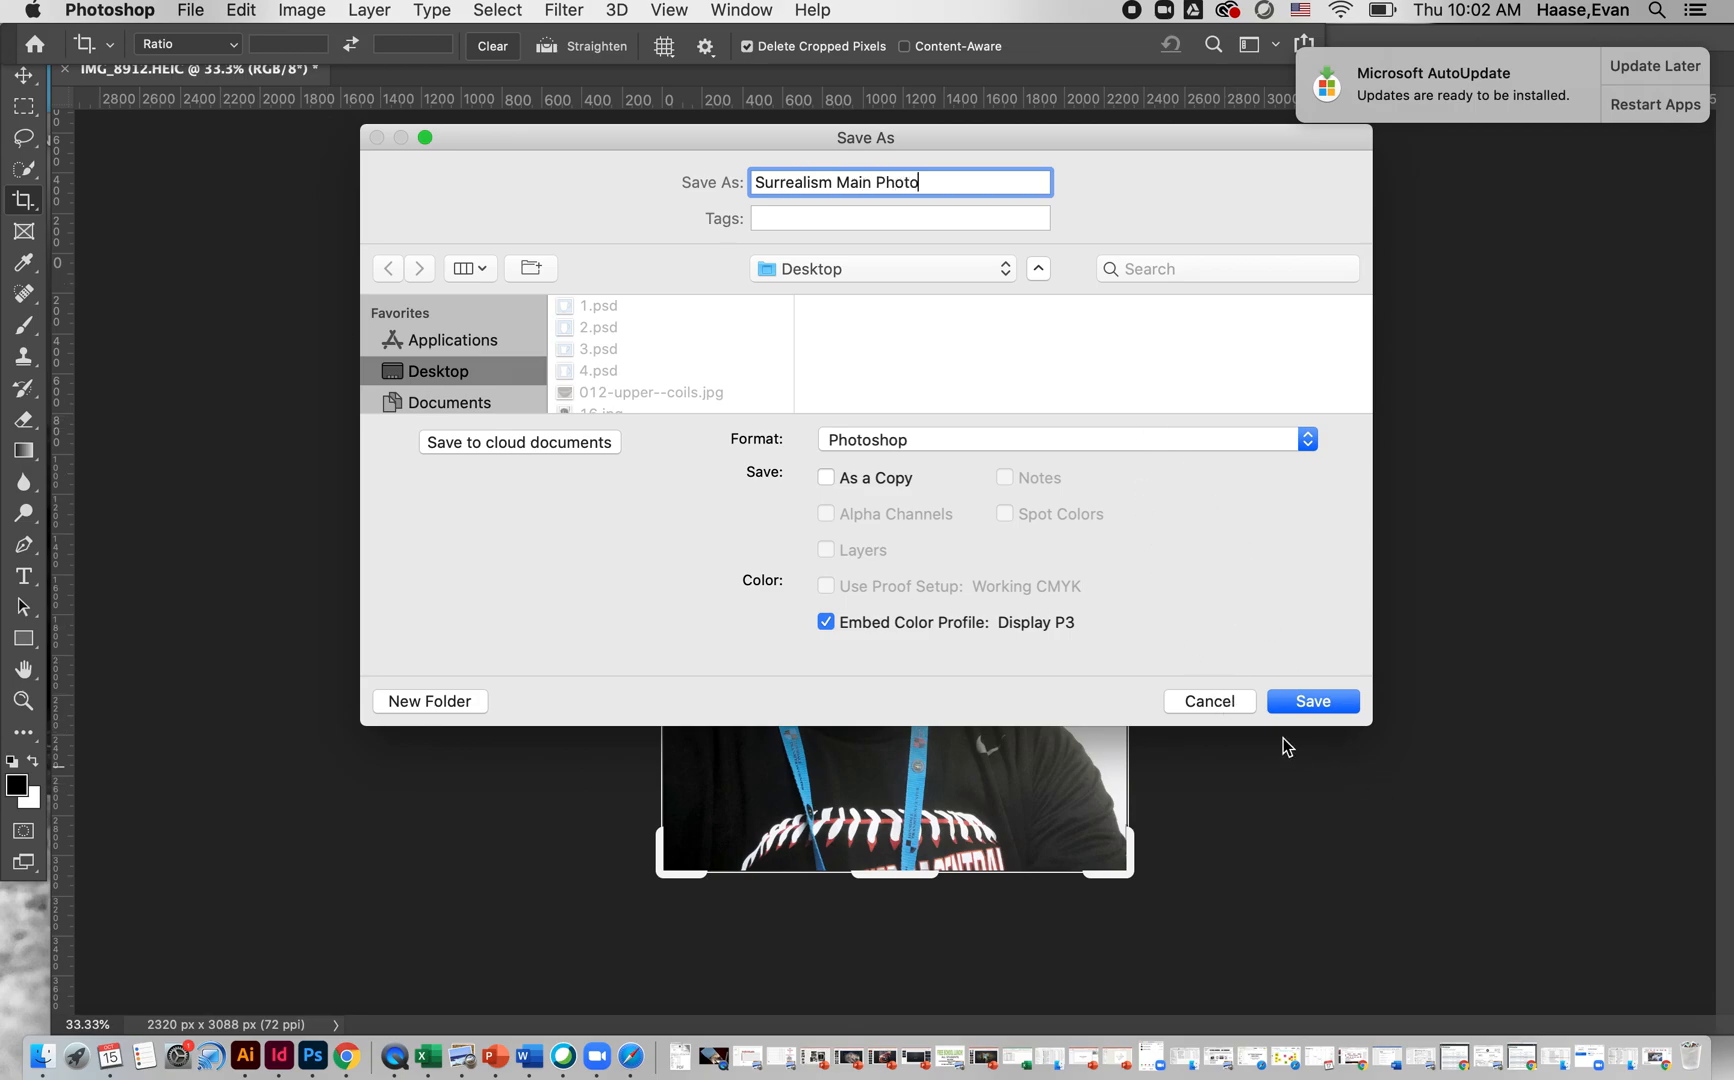
left_click(1288, 704)
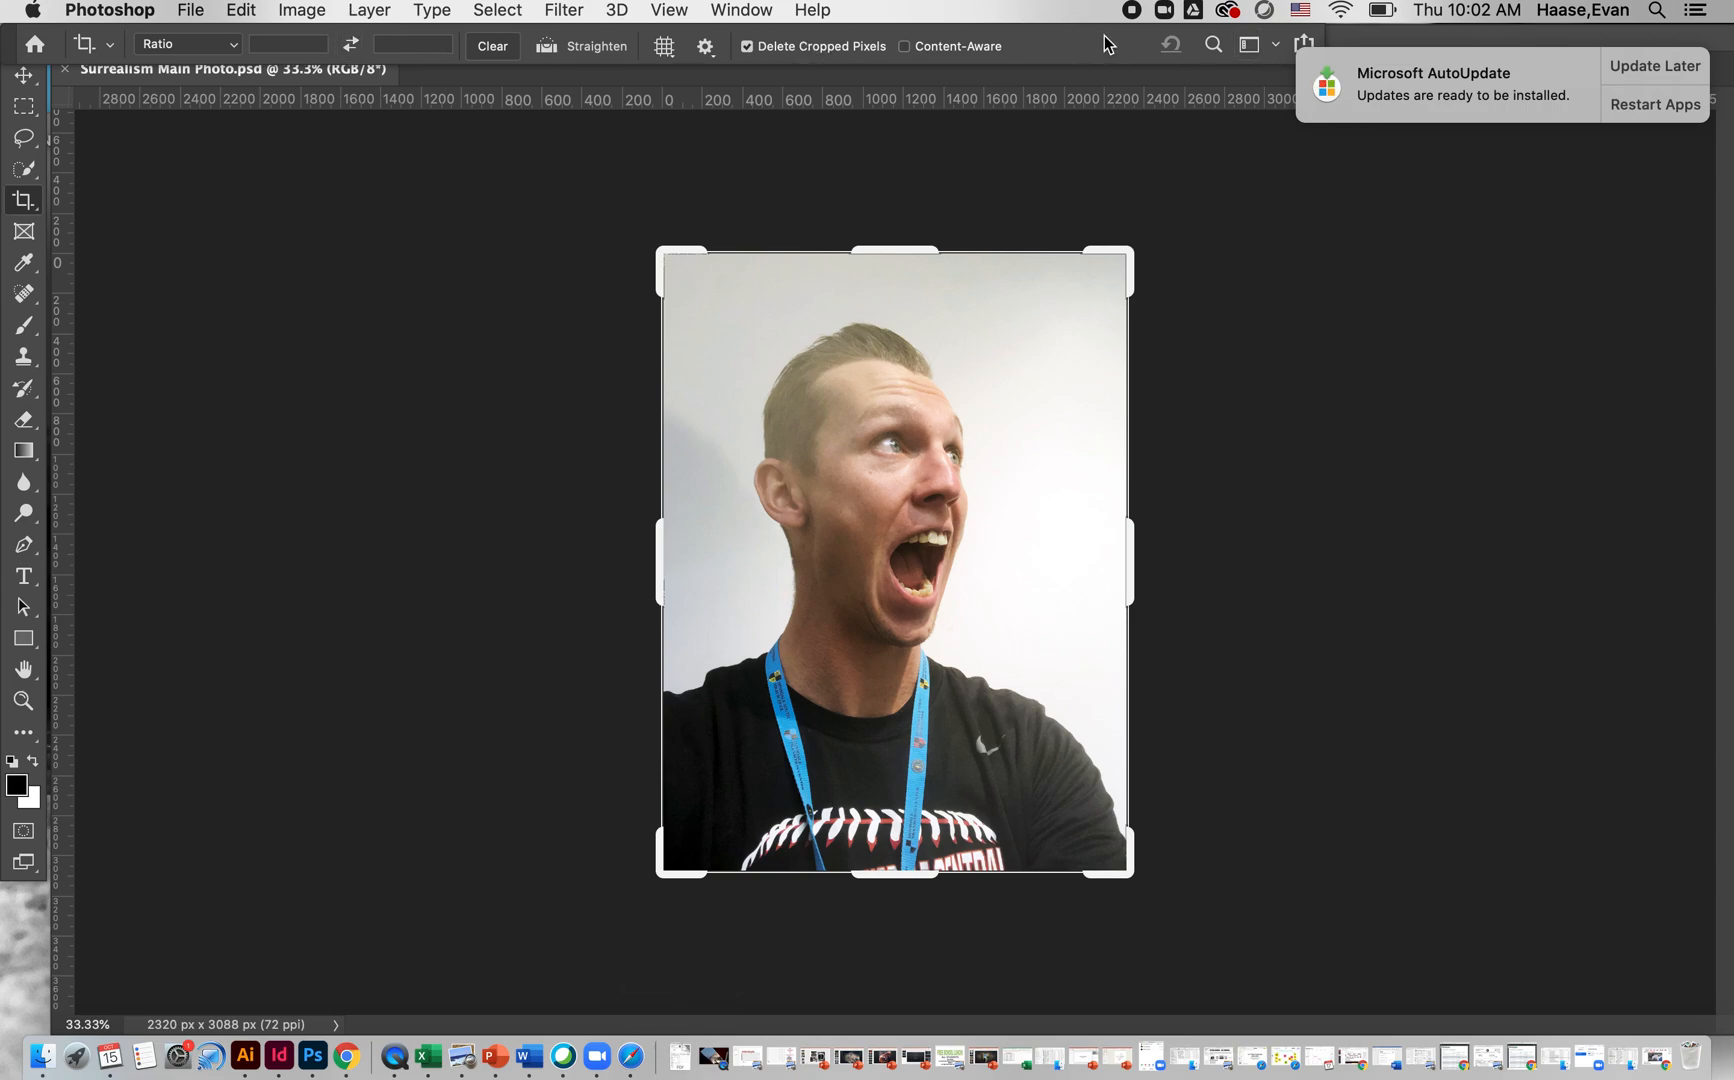
left_click(1677, 82)
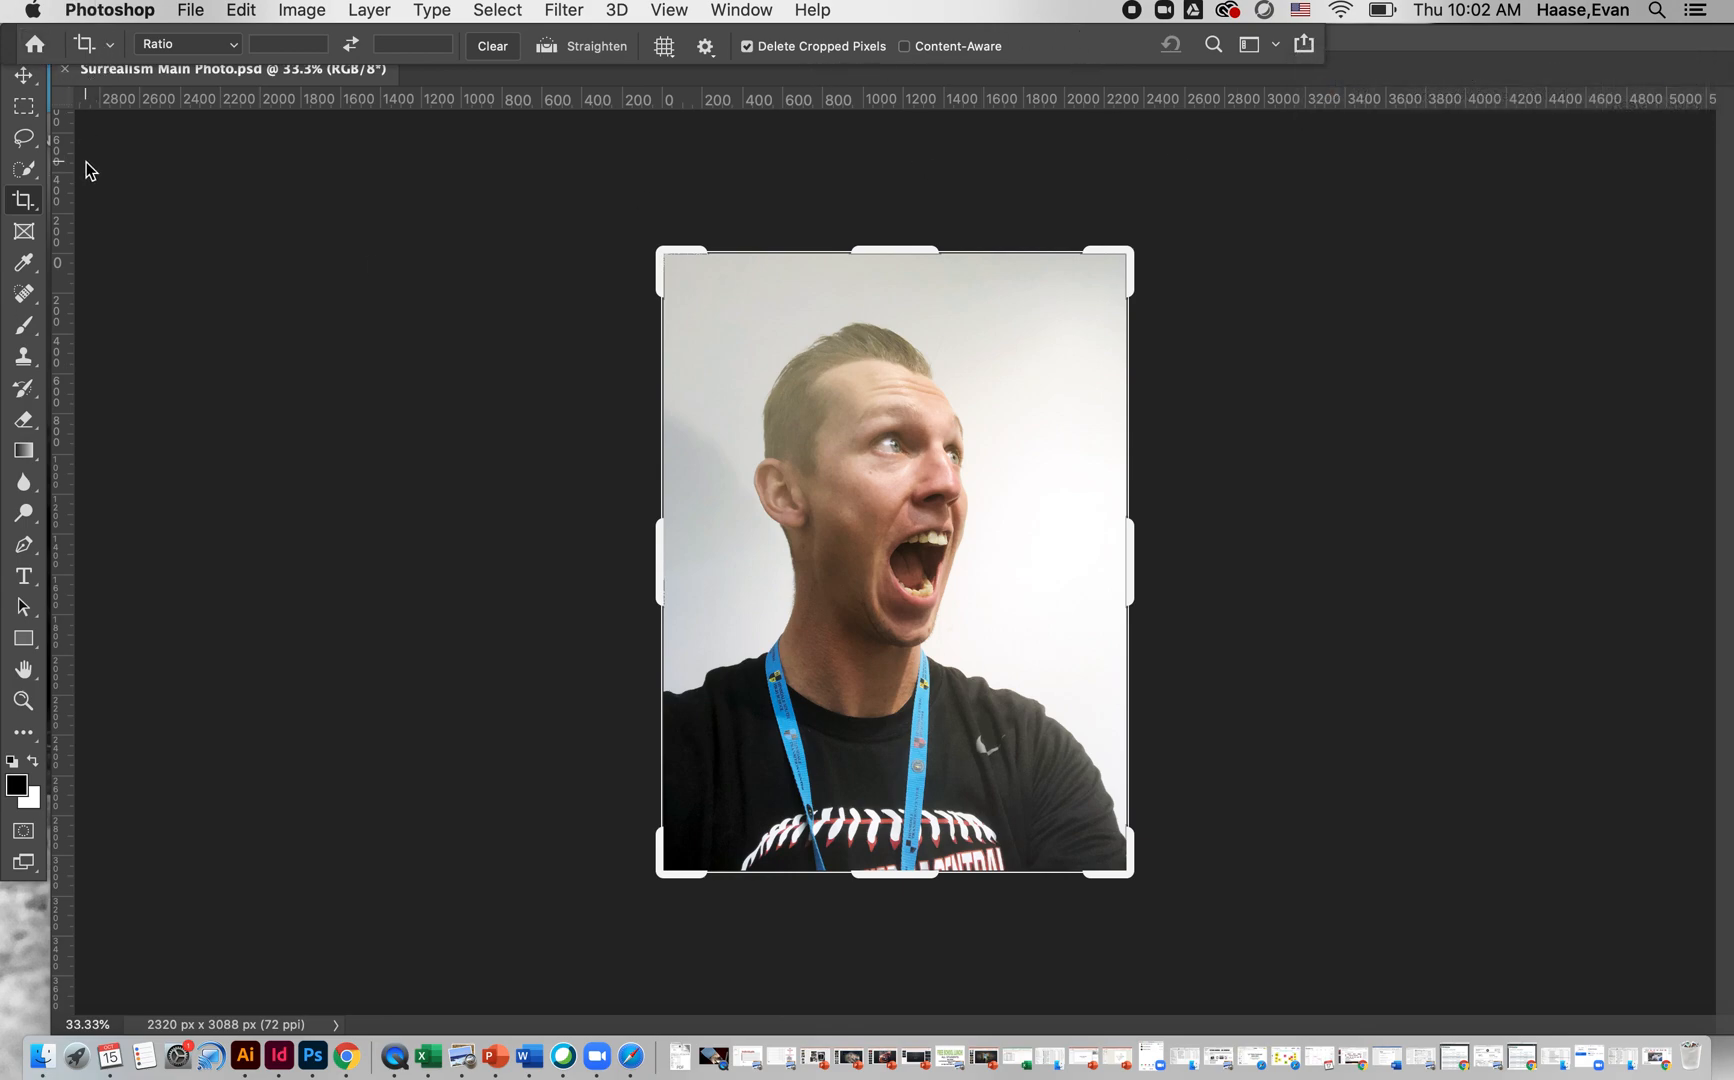
left_click_drag(61, 89, 225, 186)
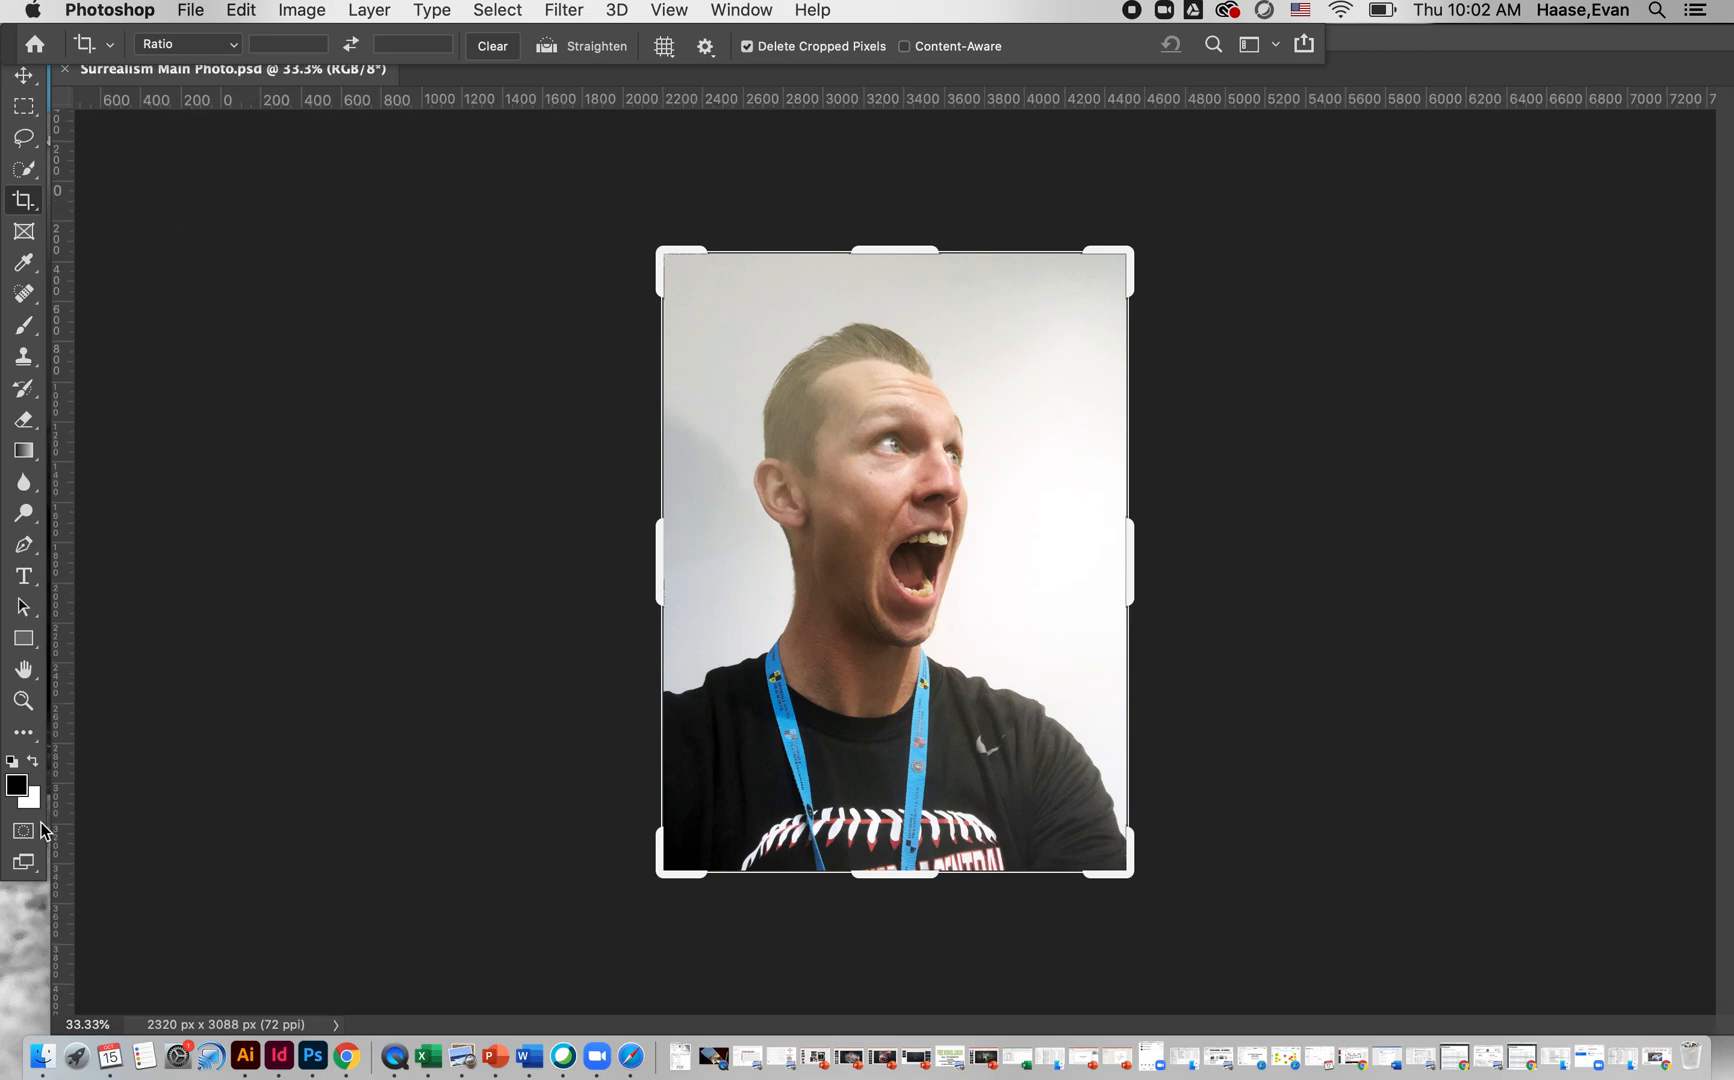
Look through the Downloads folder in Finder, sorted by date modified, for the figure photos, and close it.
left_click(40, 1057)
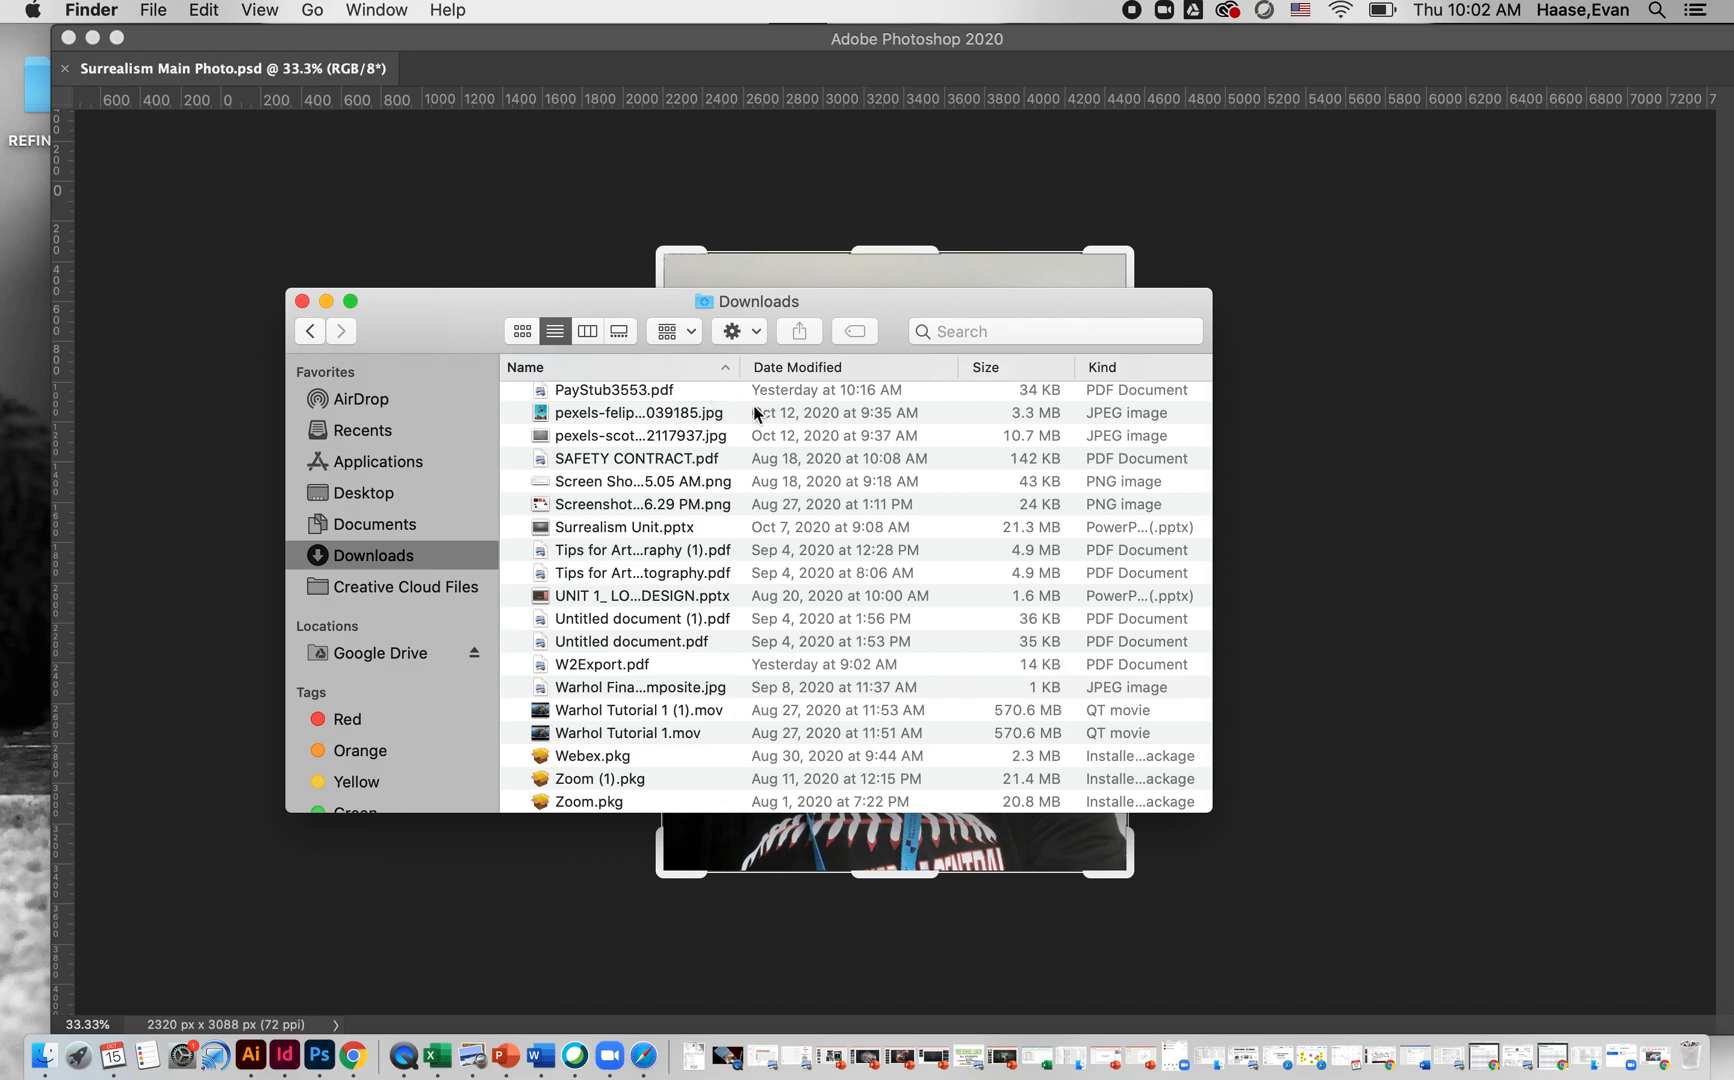
left_click(905, 368)
scroll(833, 482, "up", 10)
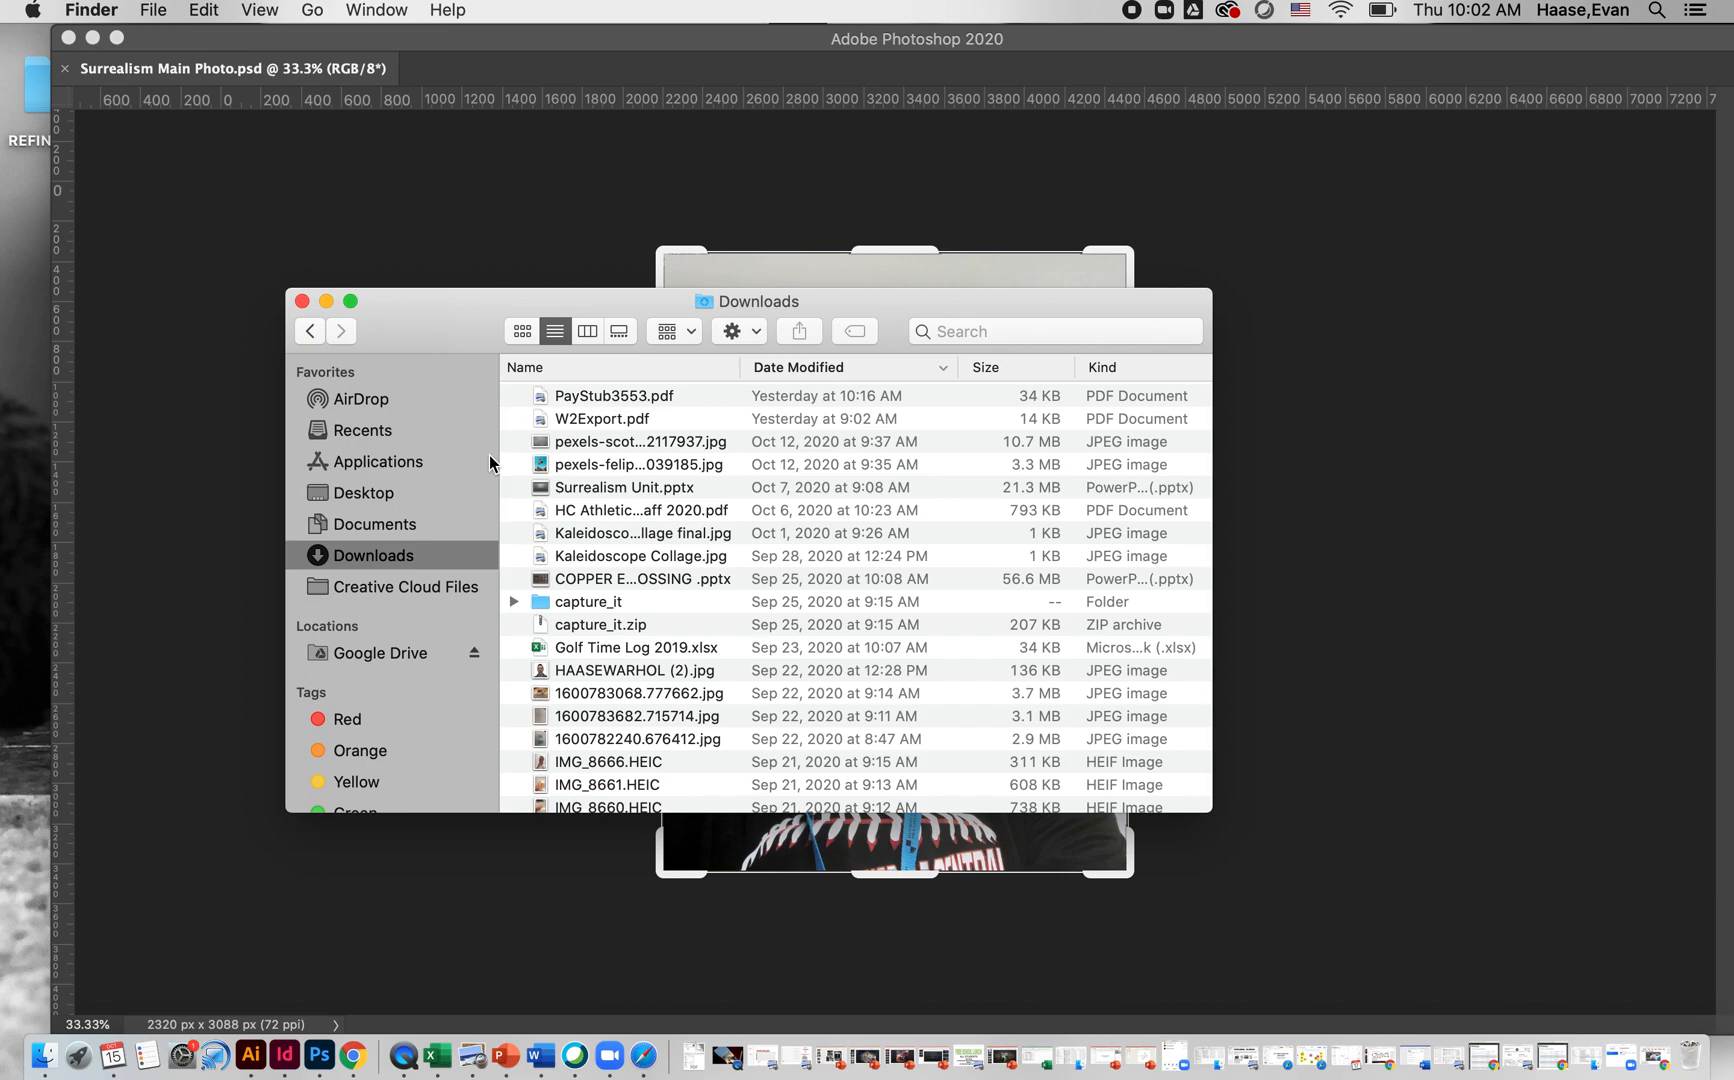
scroll(580, 688, "down", 5)
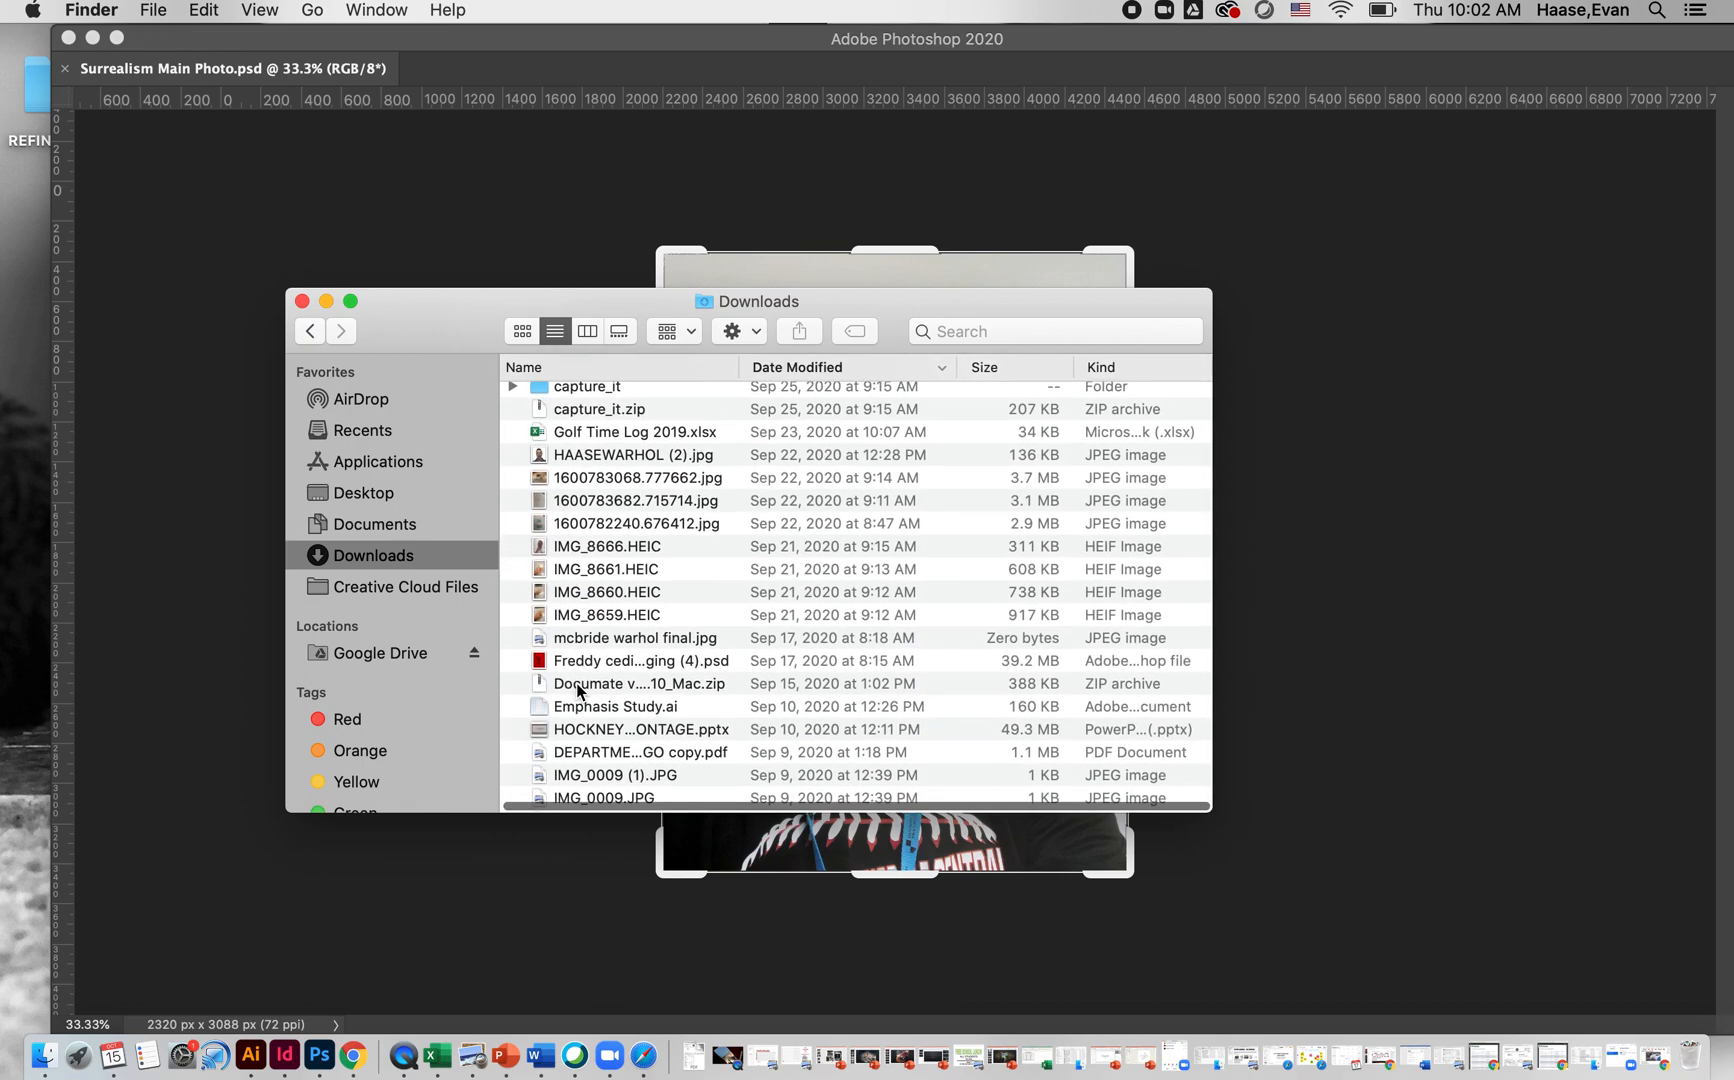
left_click(326, 300)
Uncover the desktop and preview the photos IMG_8908.JPG and IMG_8896.JPG.
left_click(92, 38)
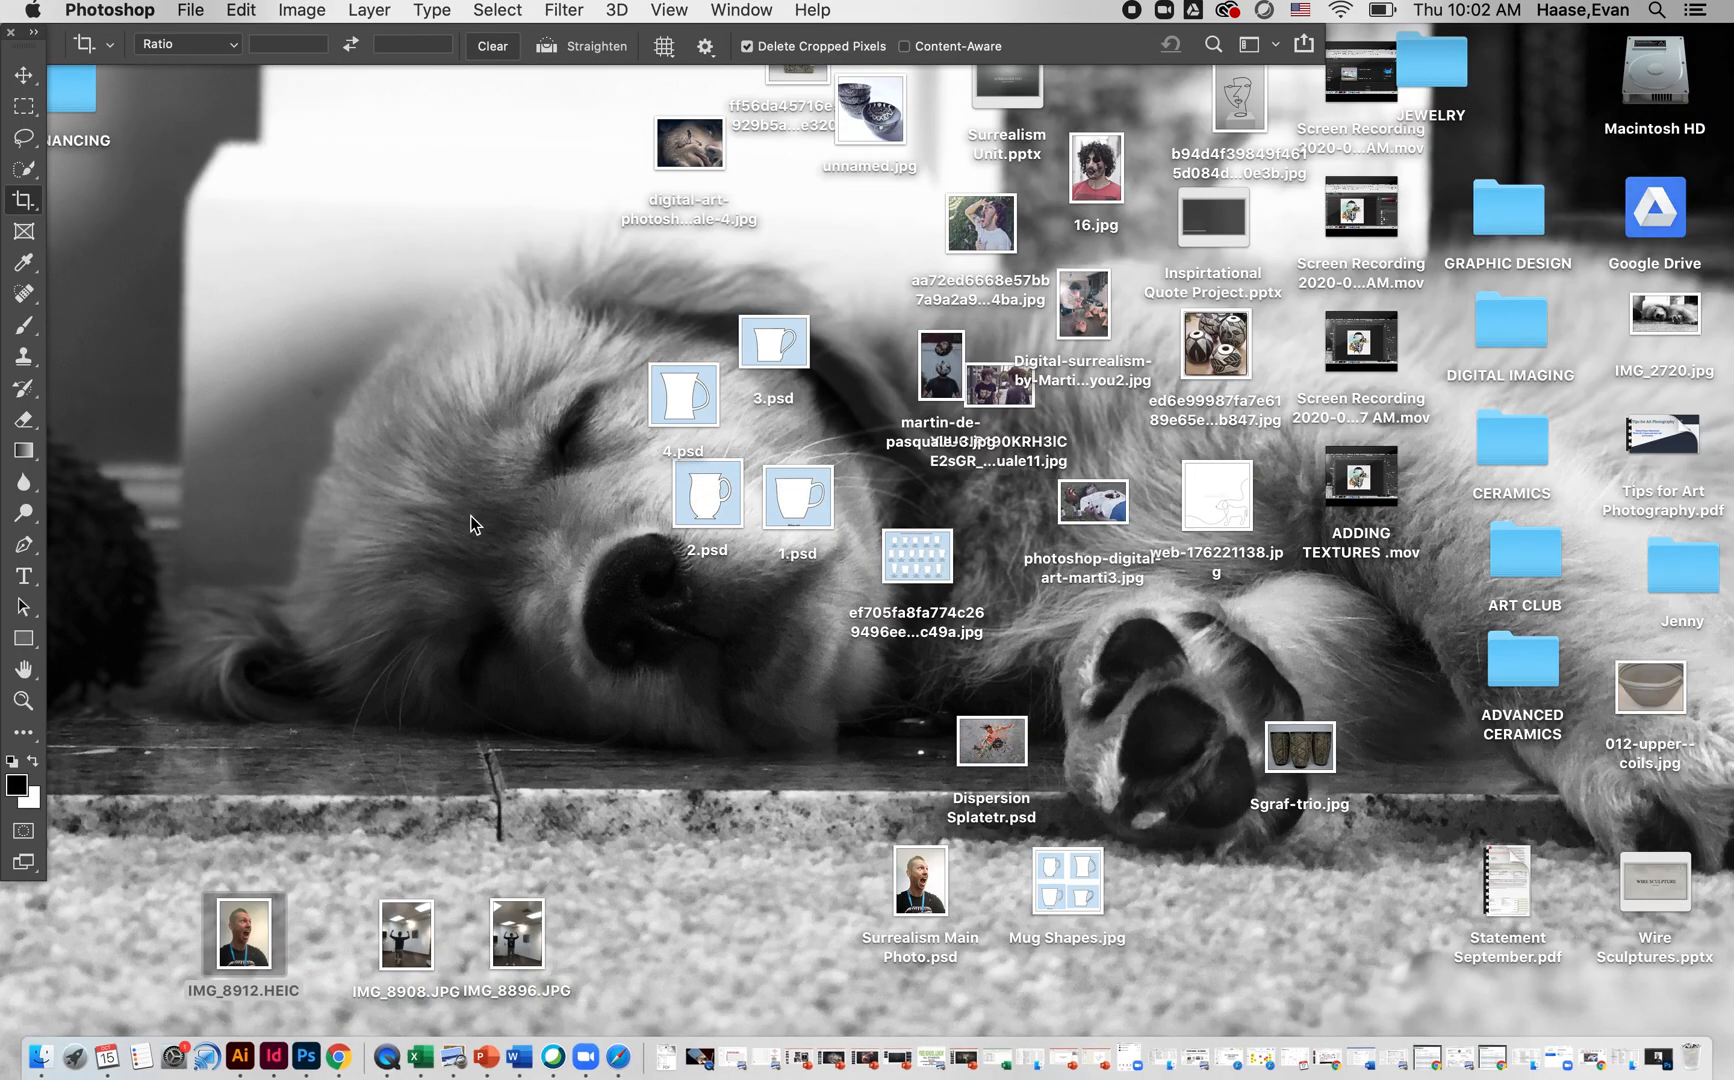
left_click(397, 932)
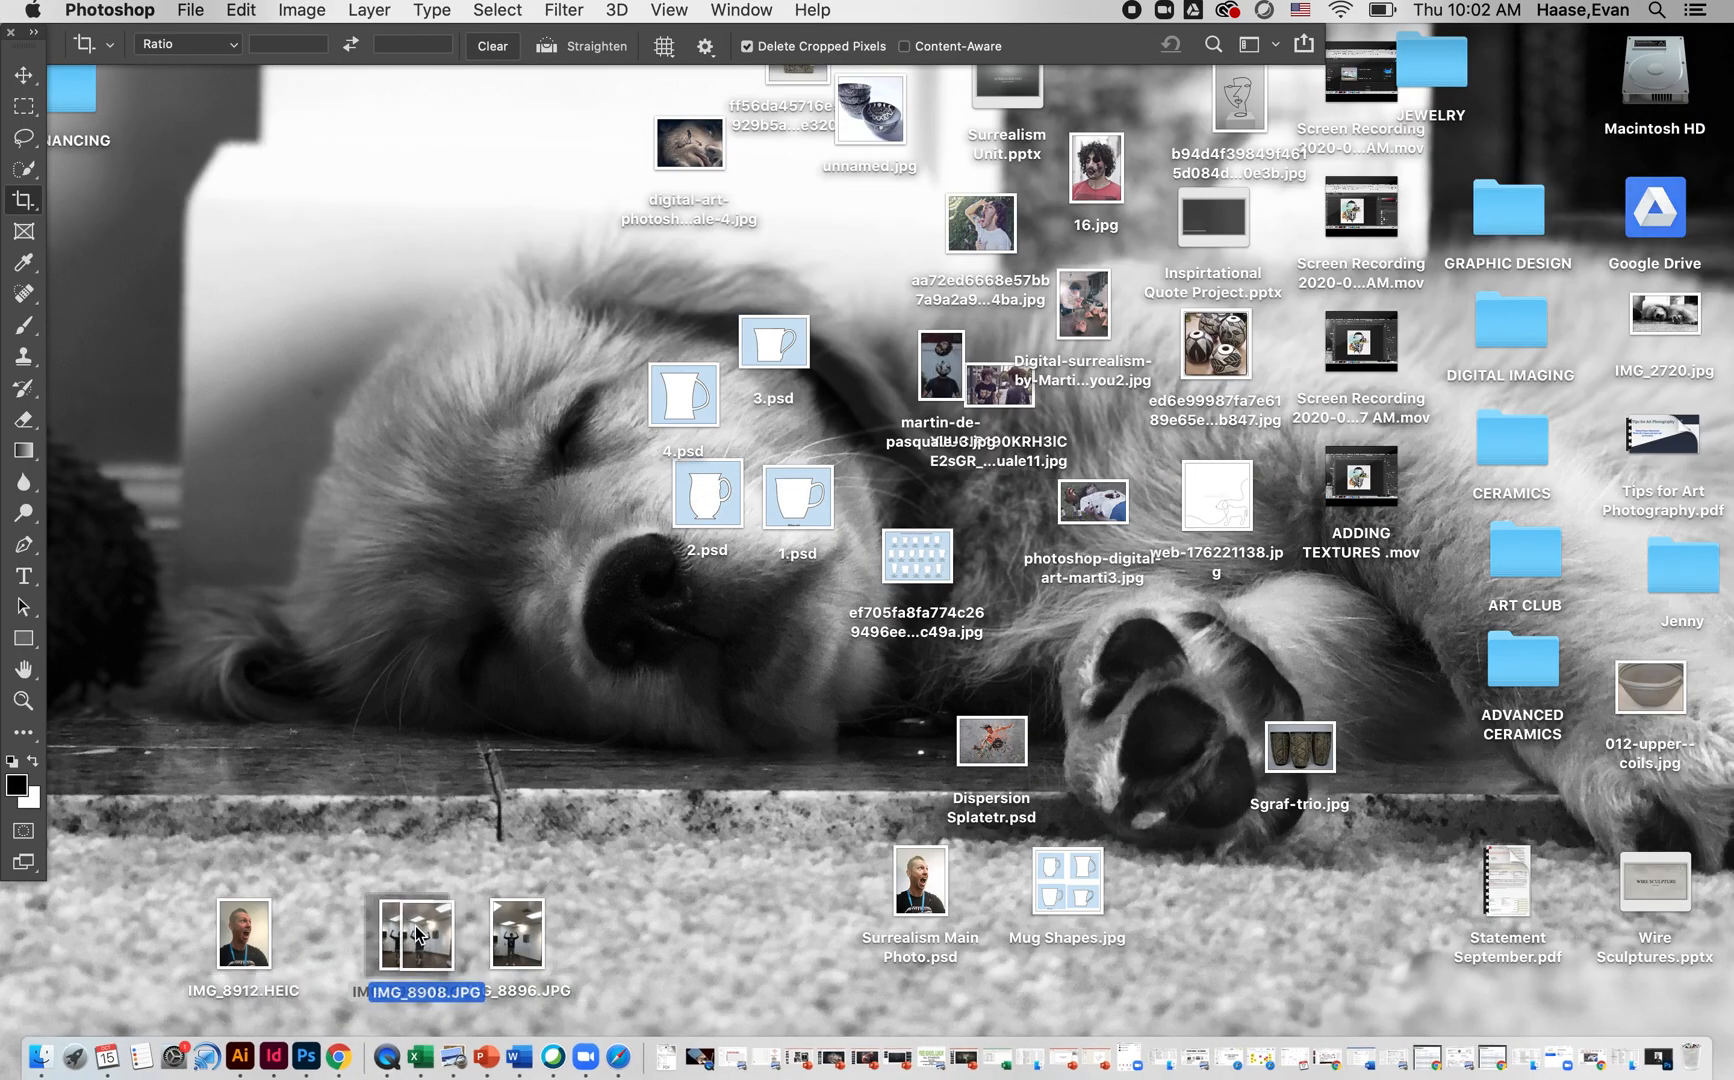
key("space")
key("space")
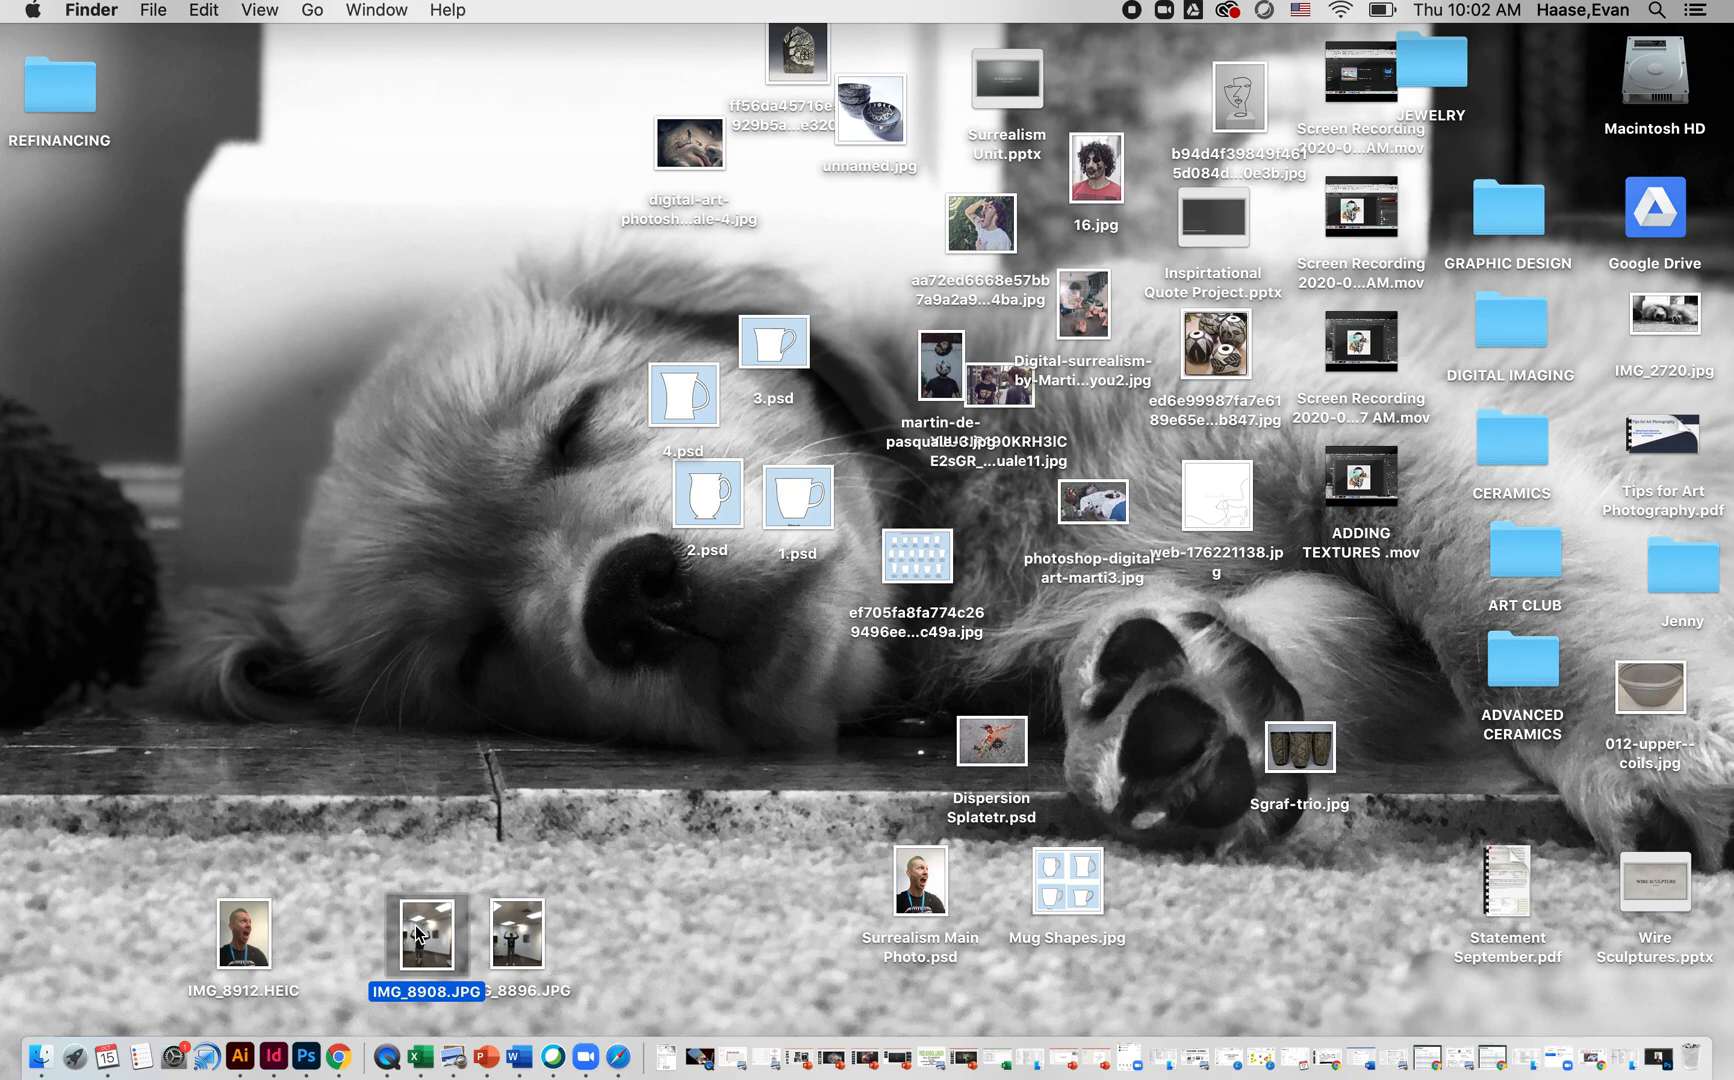
left_click(515, 935)
key("space")
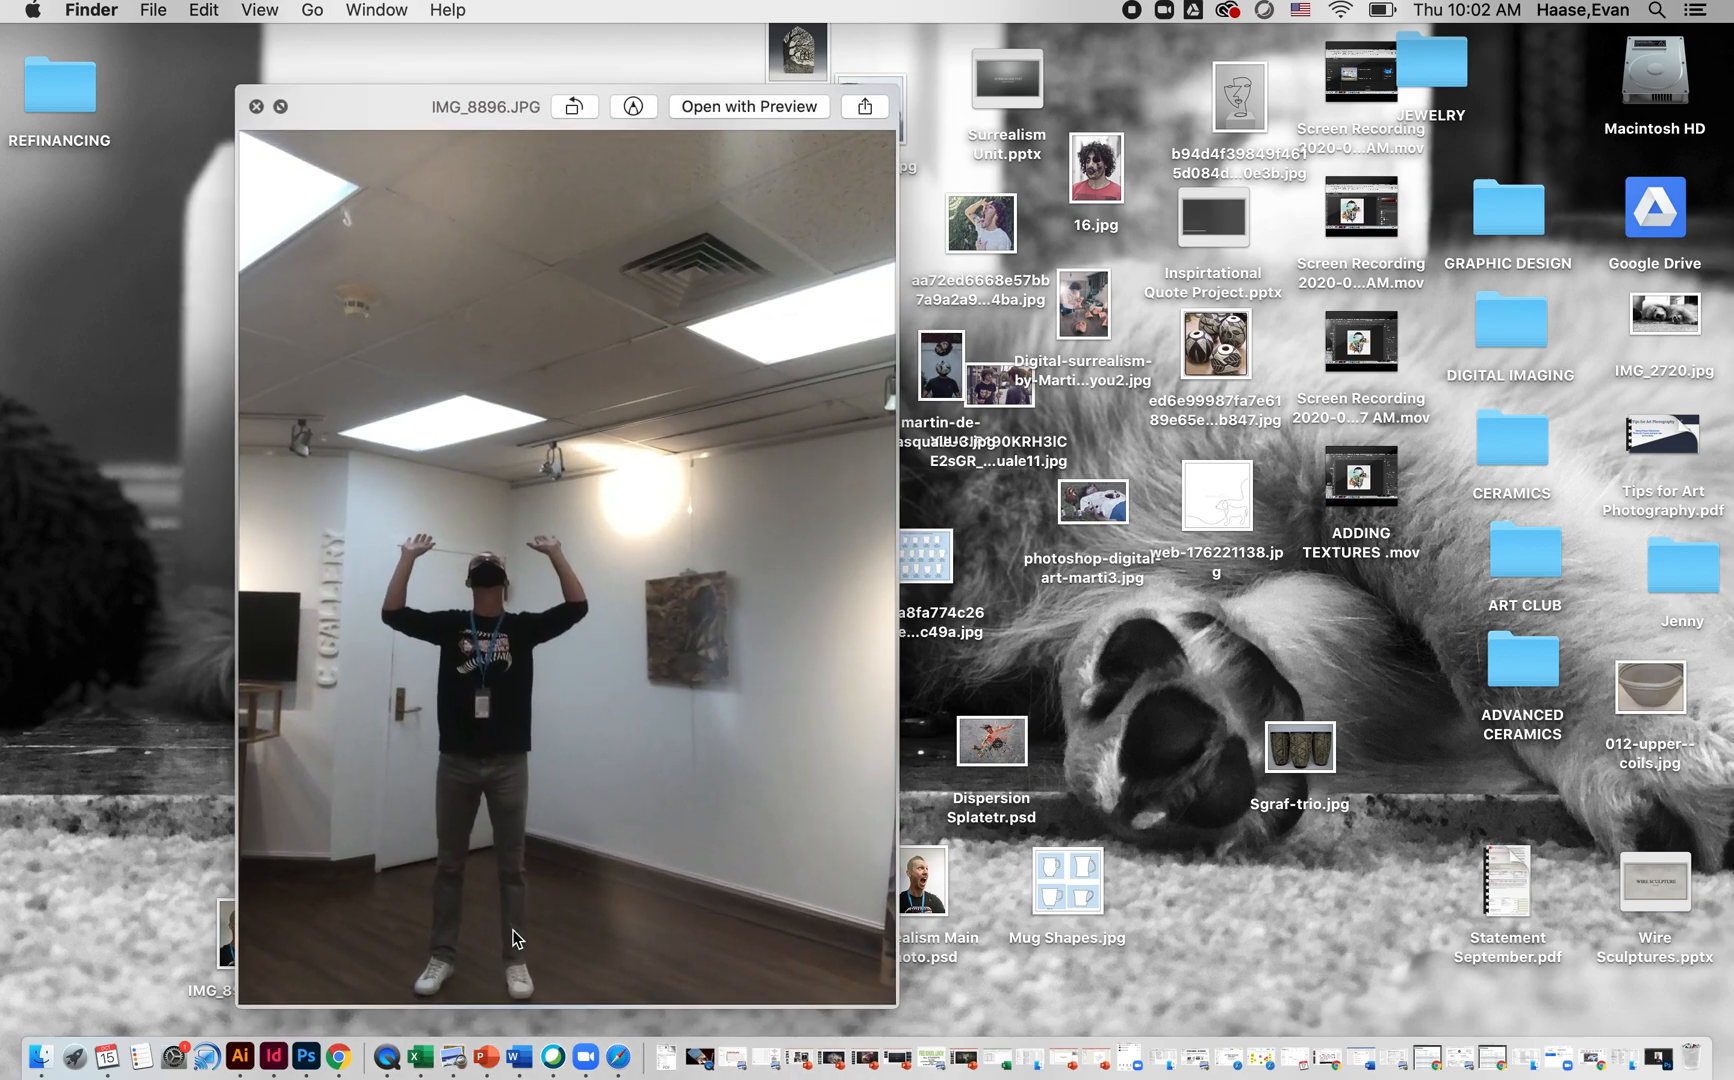
key("space")
Open the desktop photo IMG_8896.JPG of the standing figure with raised arms in Photoshop.
left_click_drag(515, 935, 318, 1068)
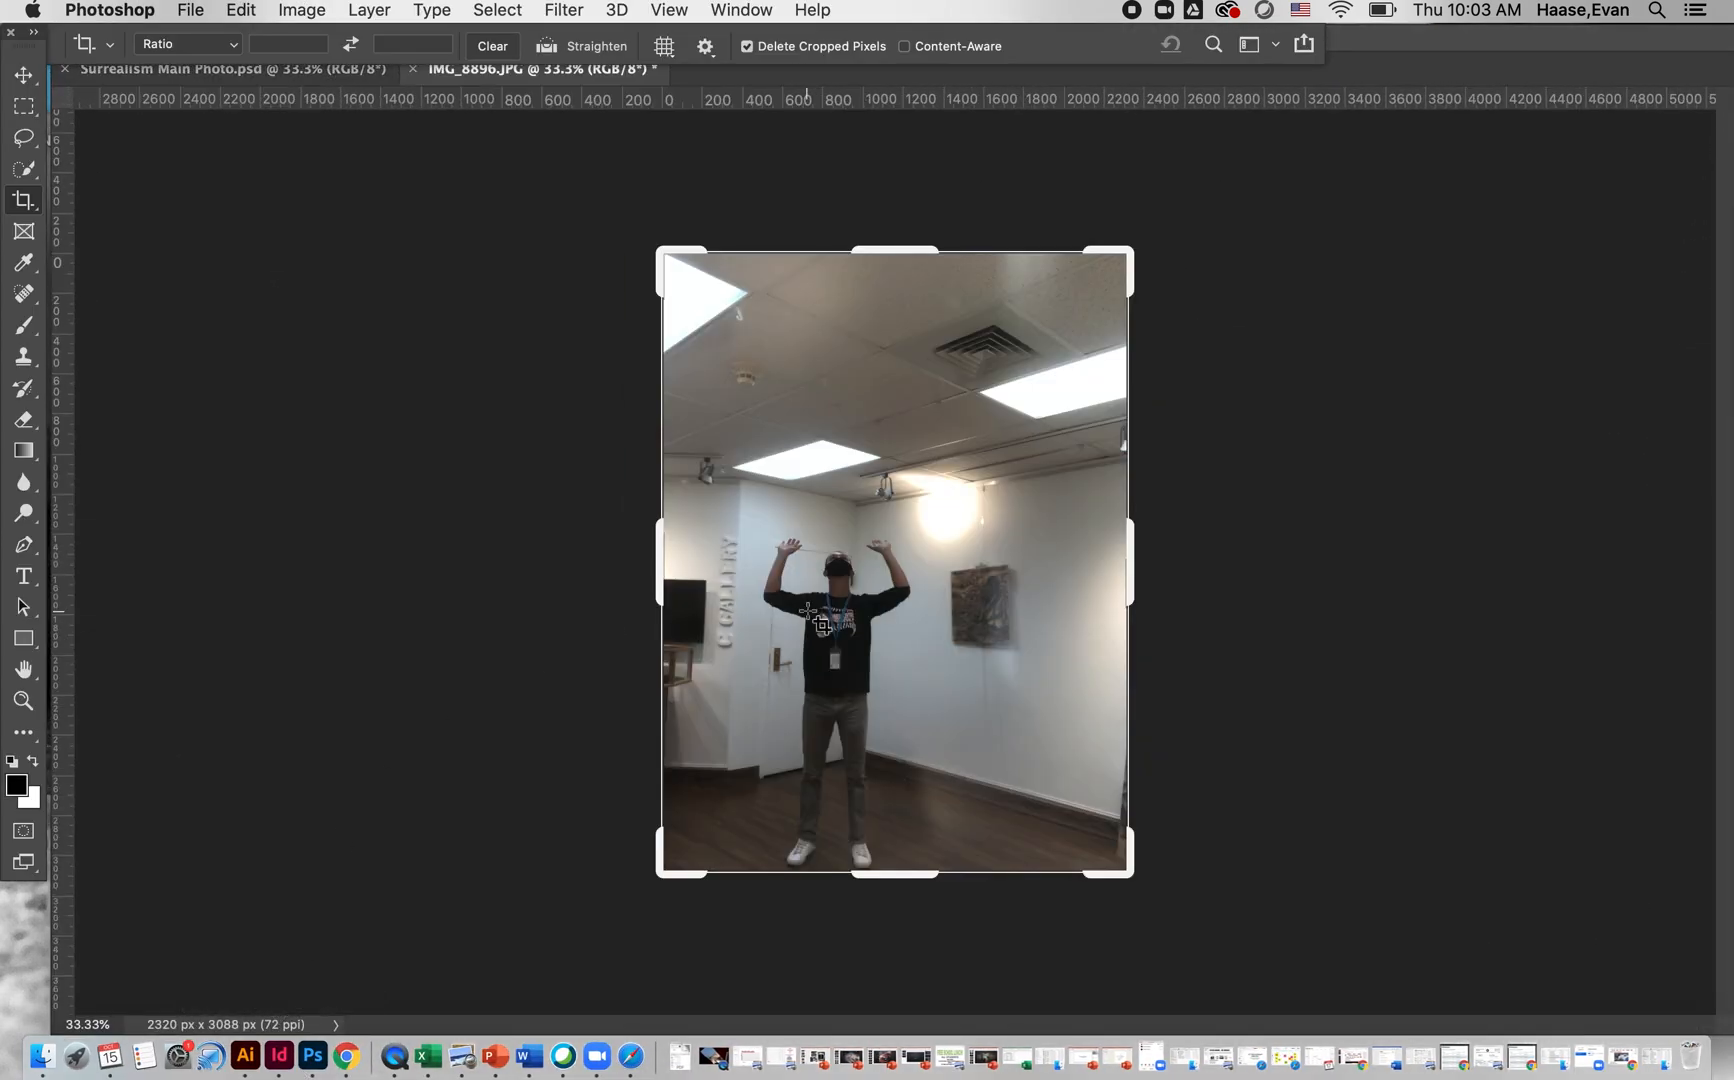
scroll(987, 573, "up", 5)
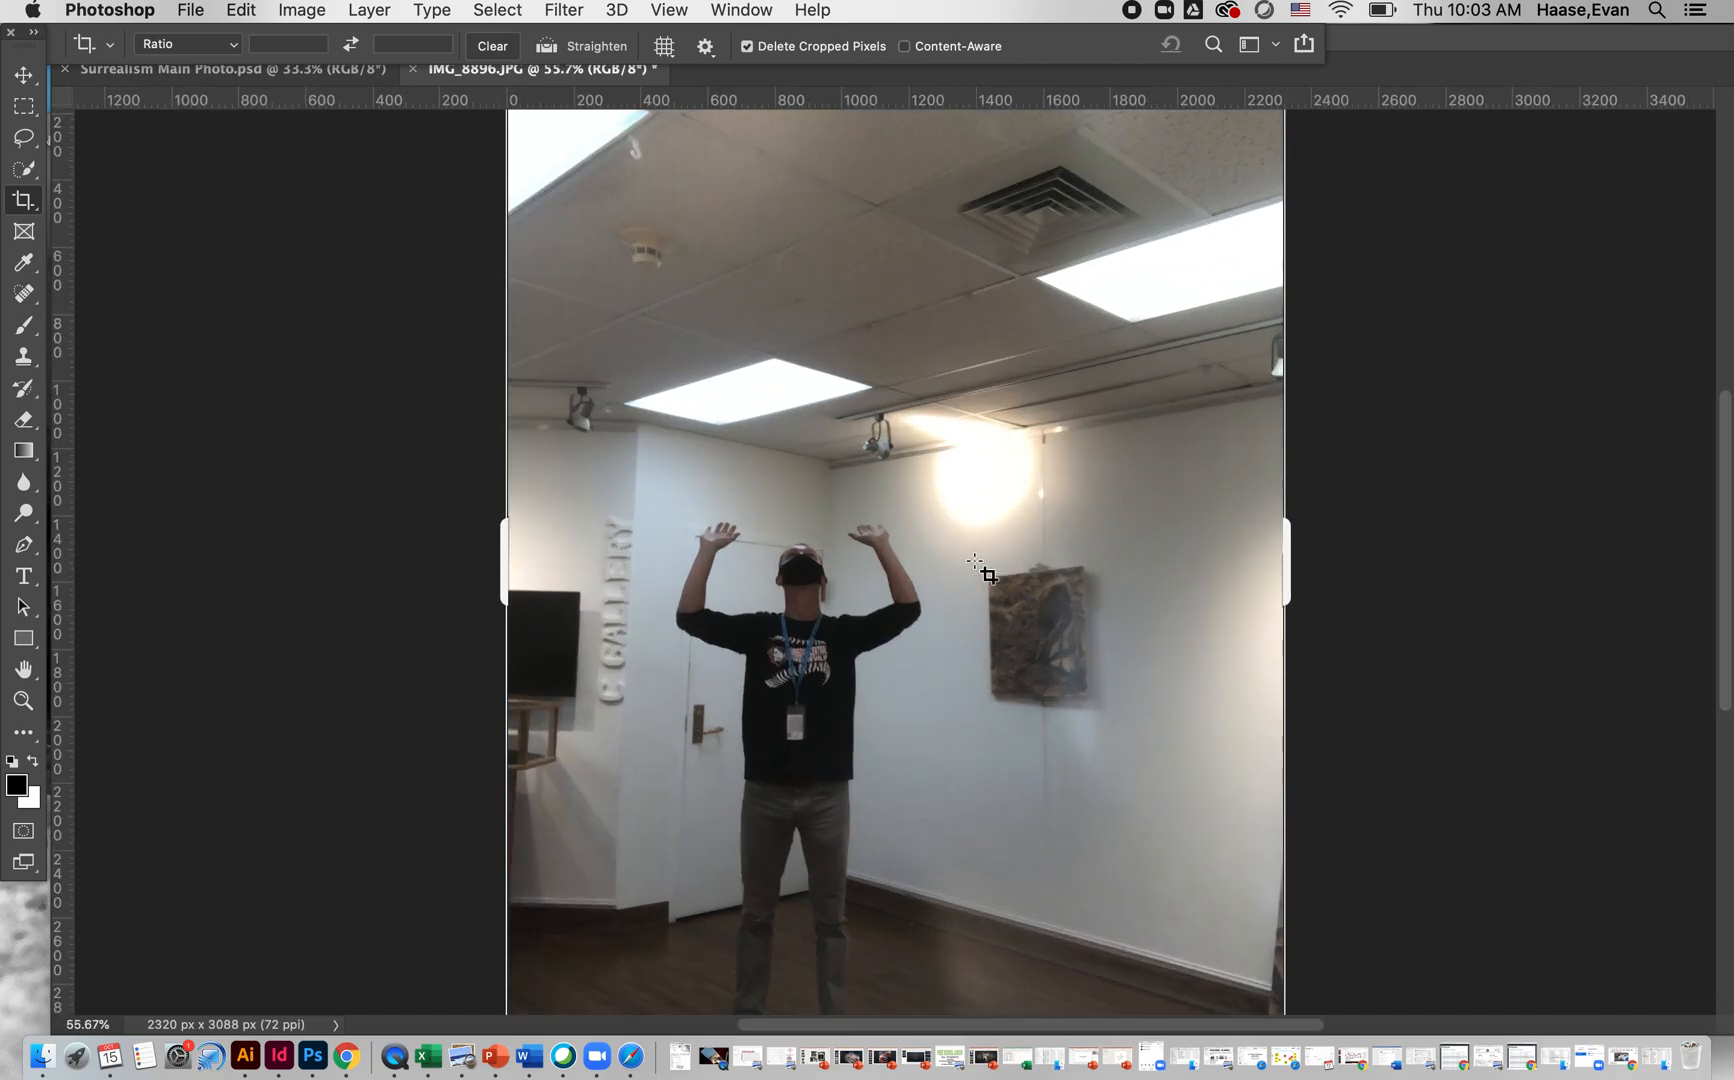
scroll(987, 573, "down", 1)
scroll(987, 573, "down", 3)
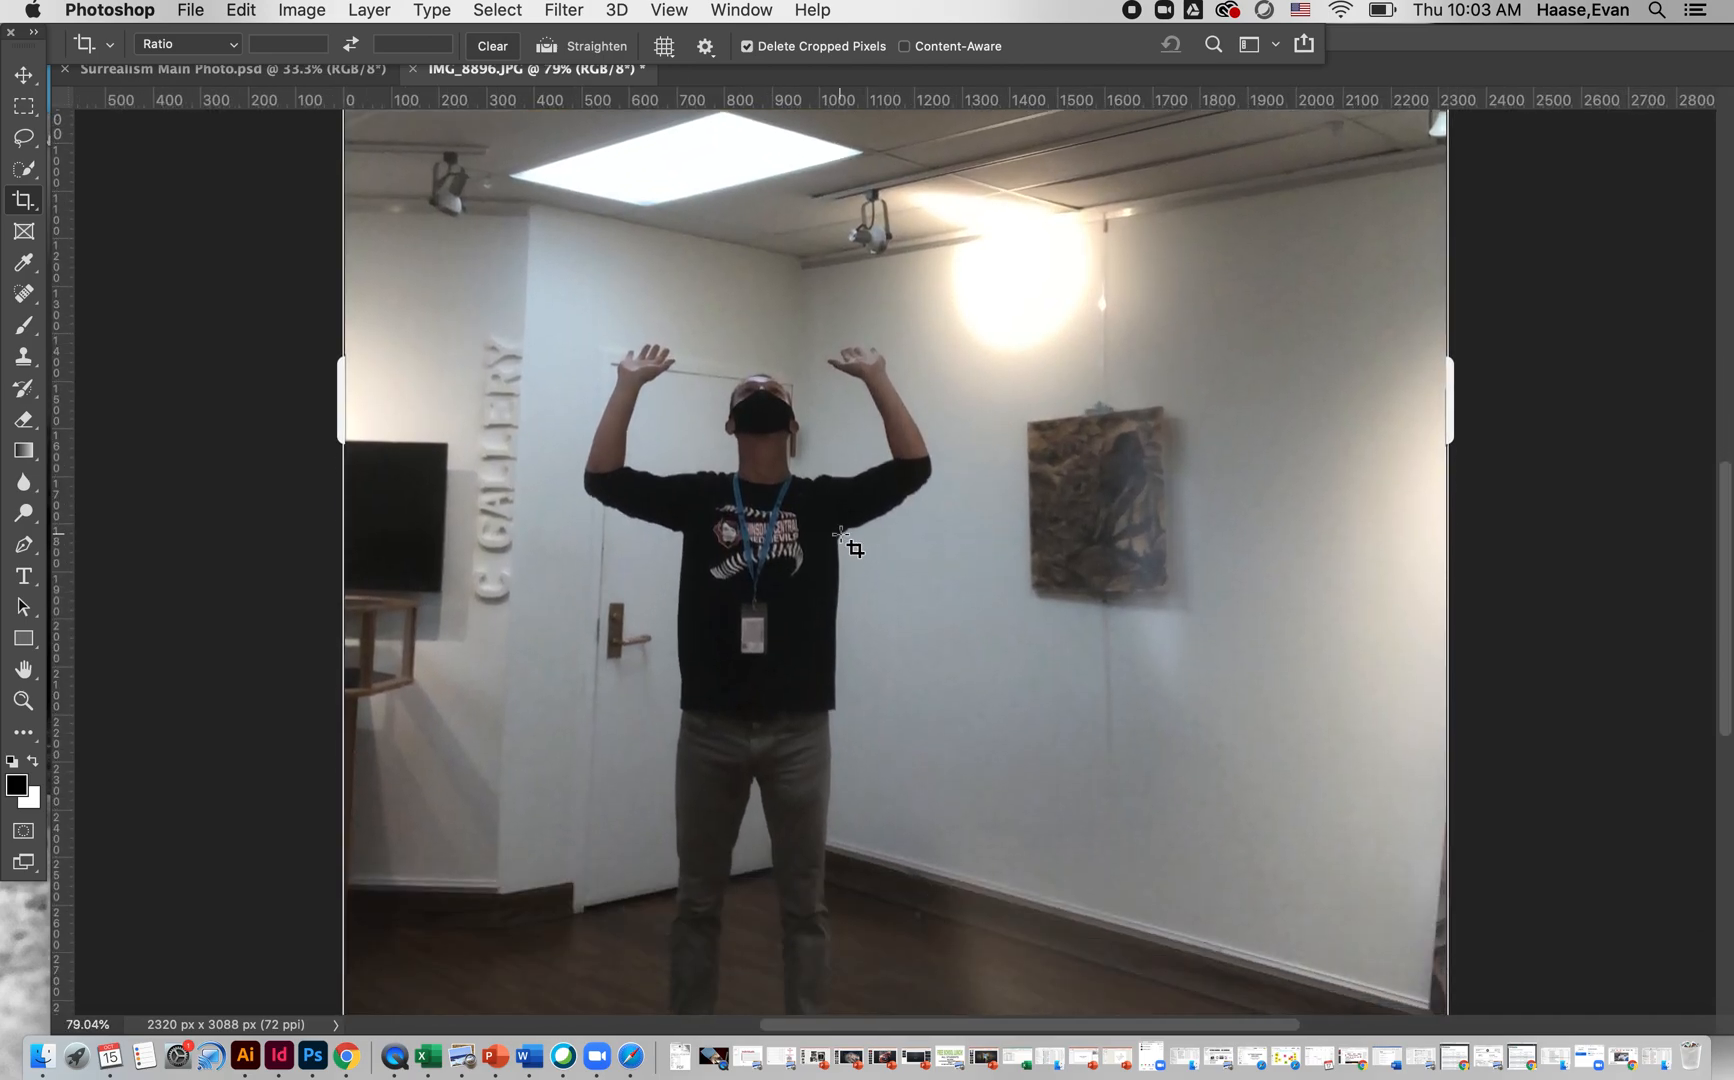
scroll(851, 542, "down", 3)
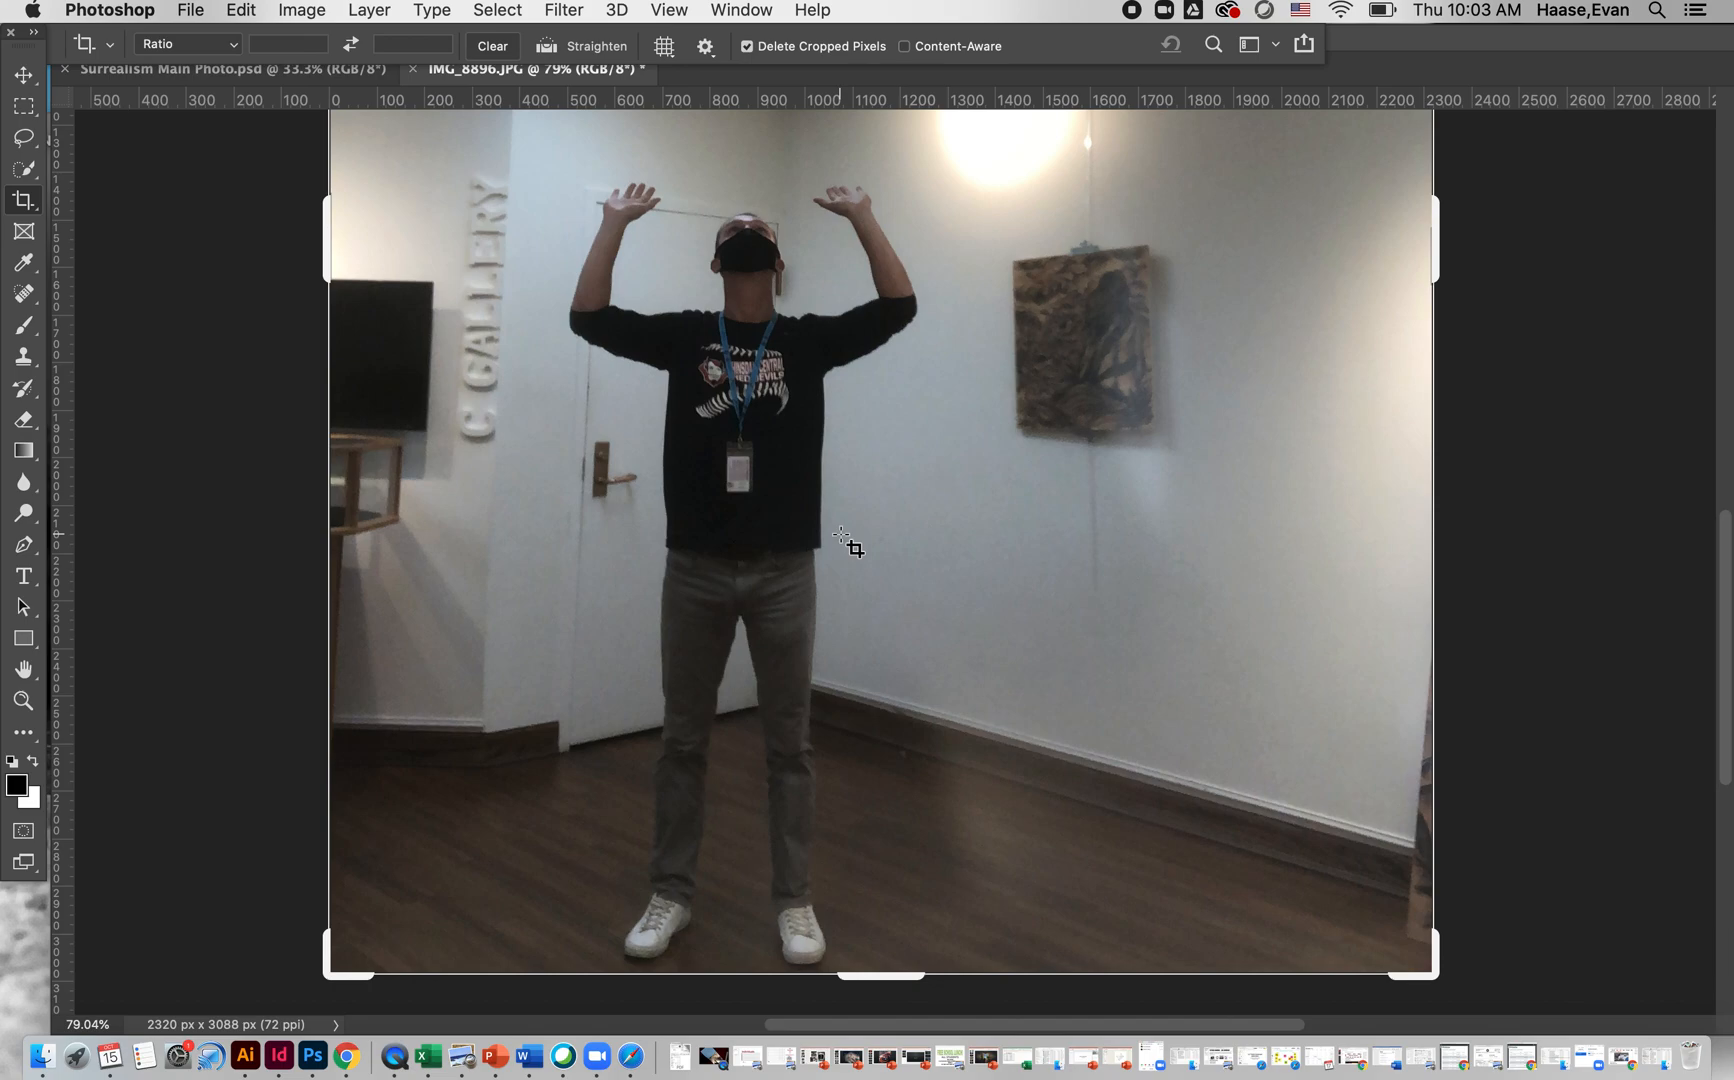
scroll(842, 537, "up", 3)
scroll(881, 592, "down", 3)
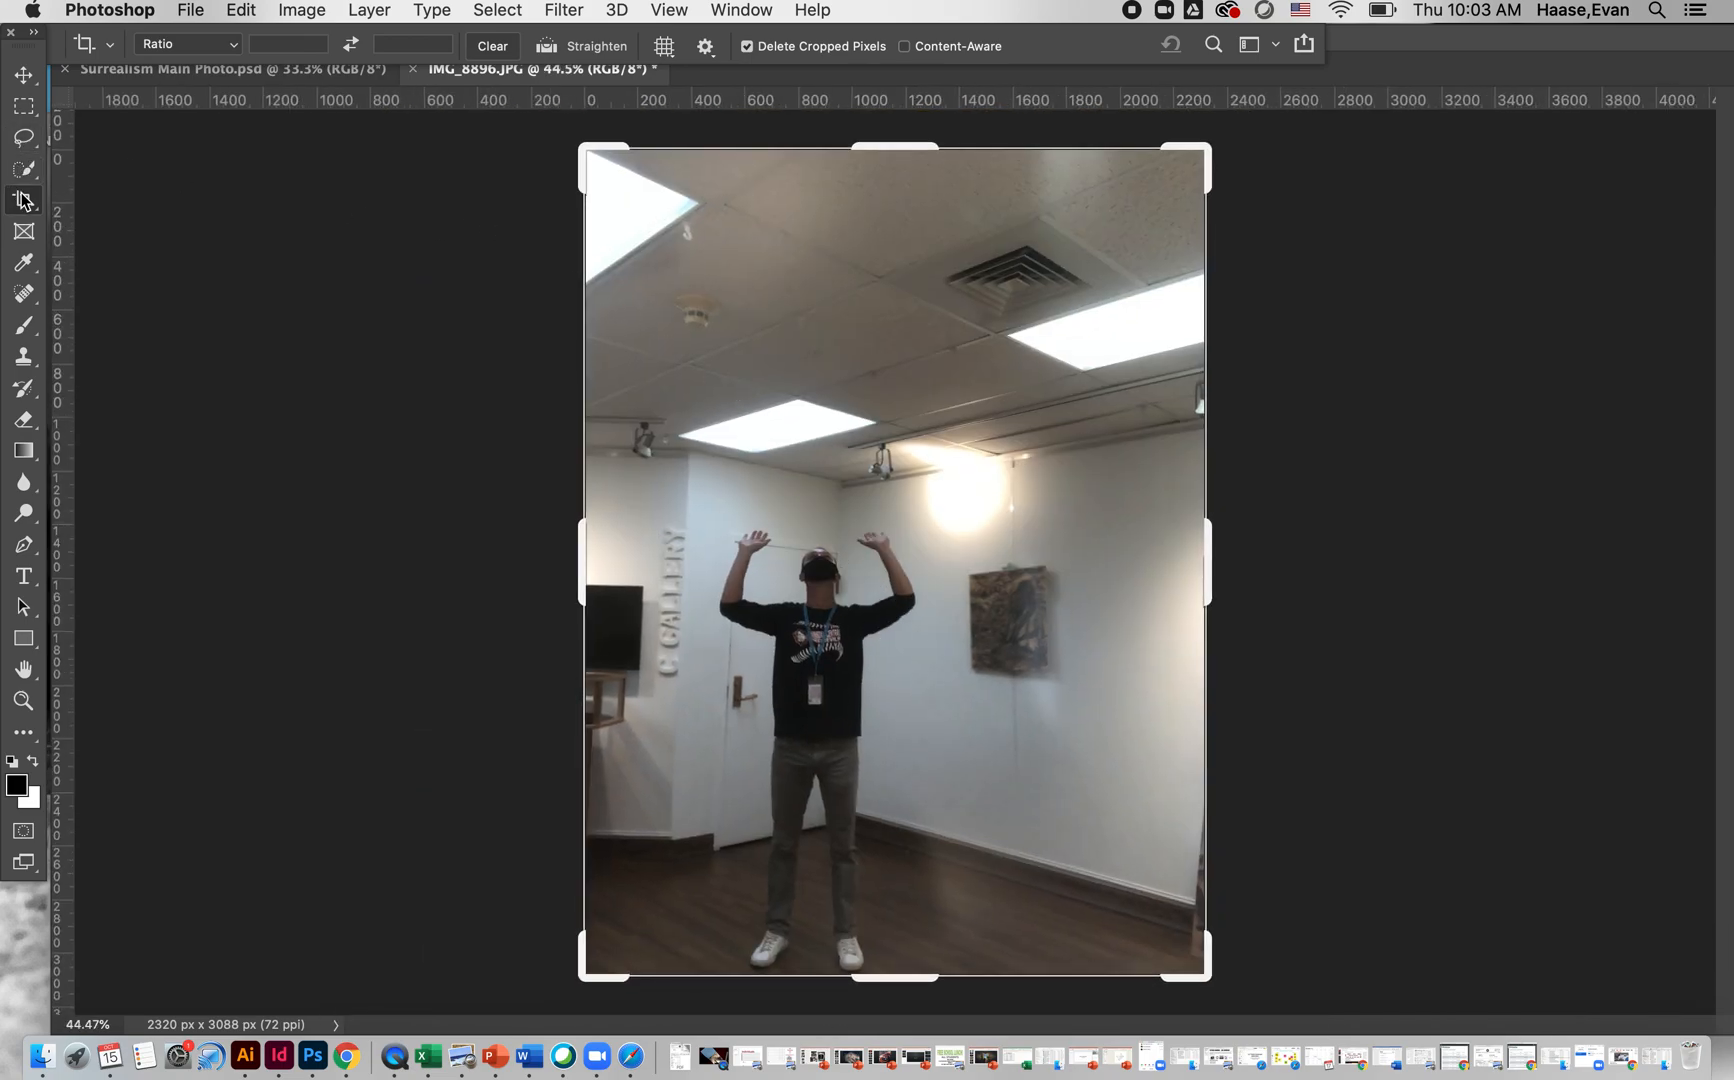
Open the photo in Select and Mask for the Quick Selection tool and set the view transparency to 26%.
left_click(308, 334)
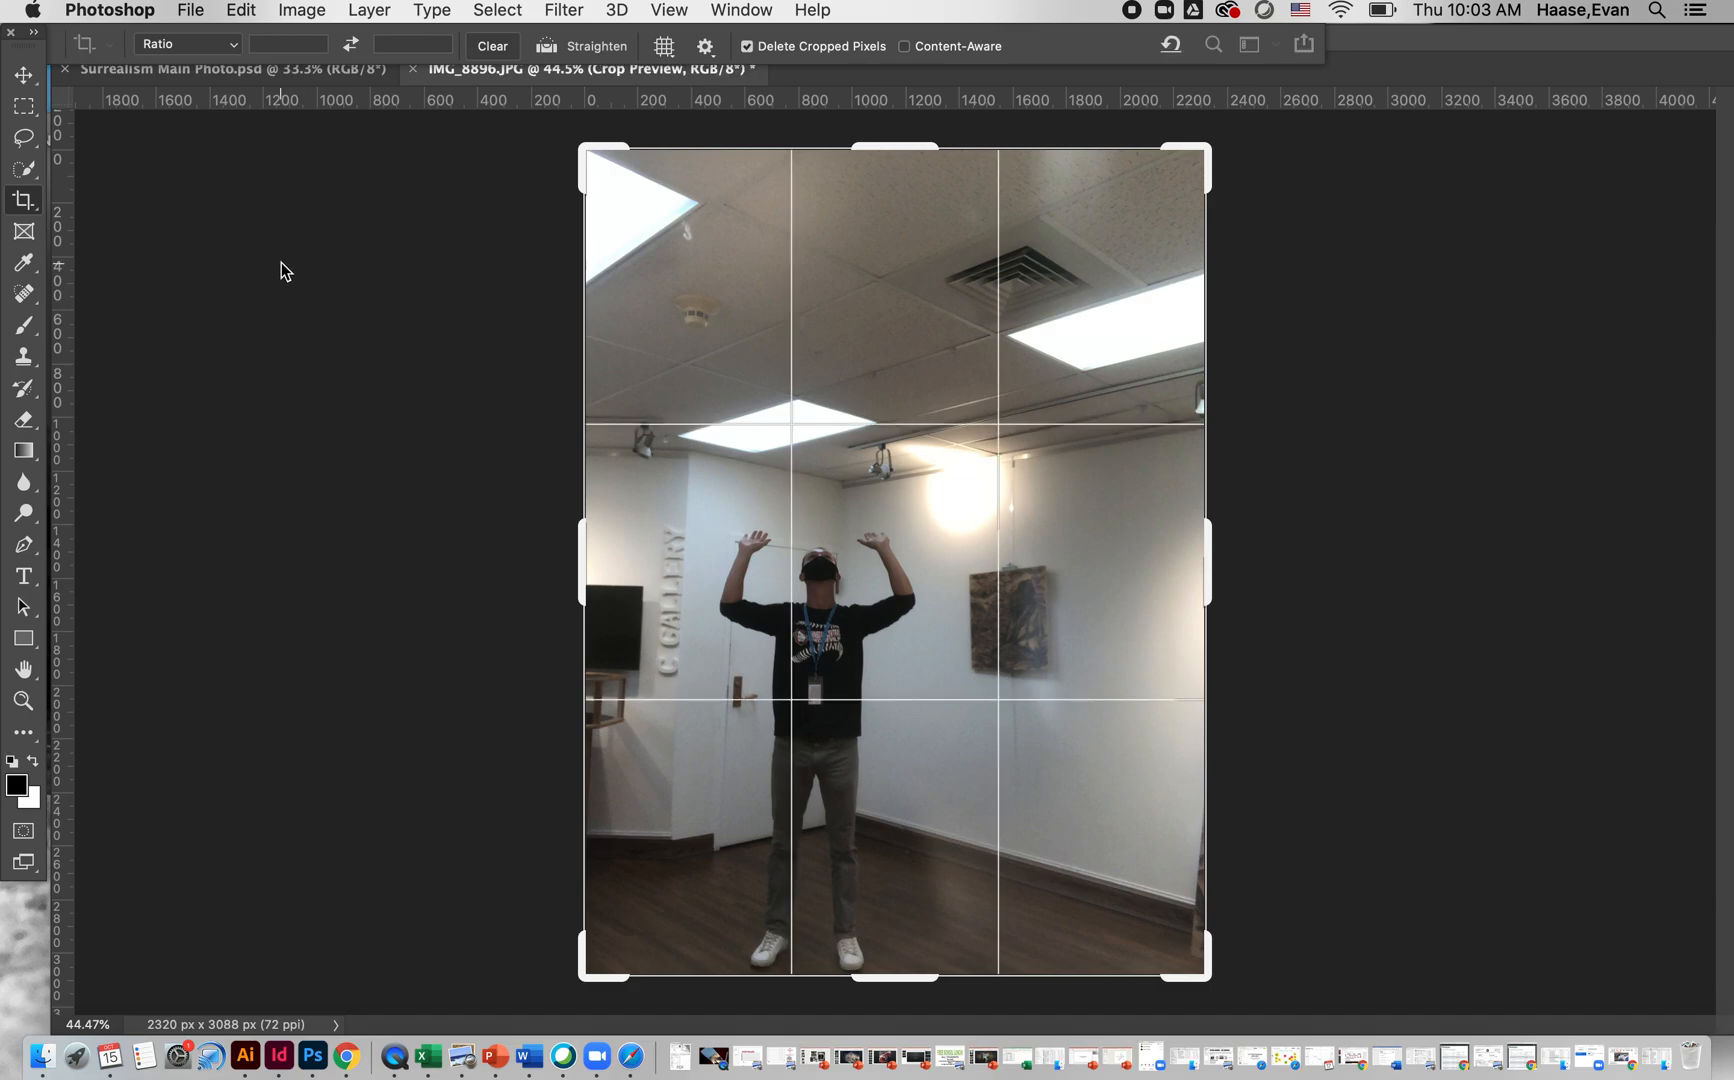
key("Return")
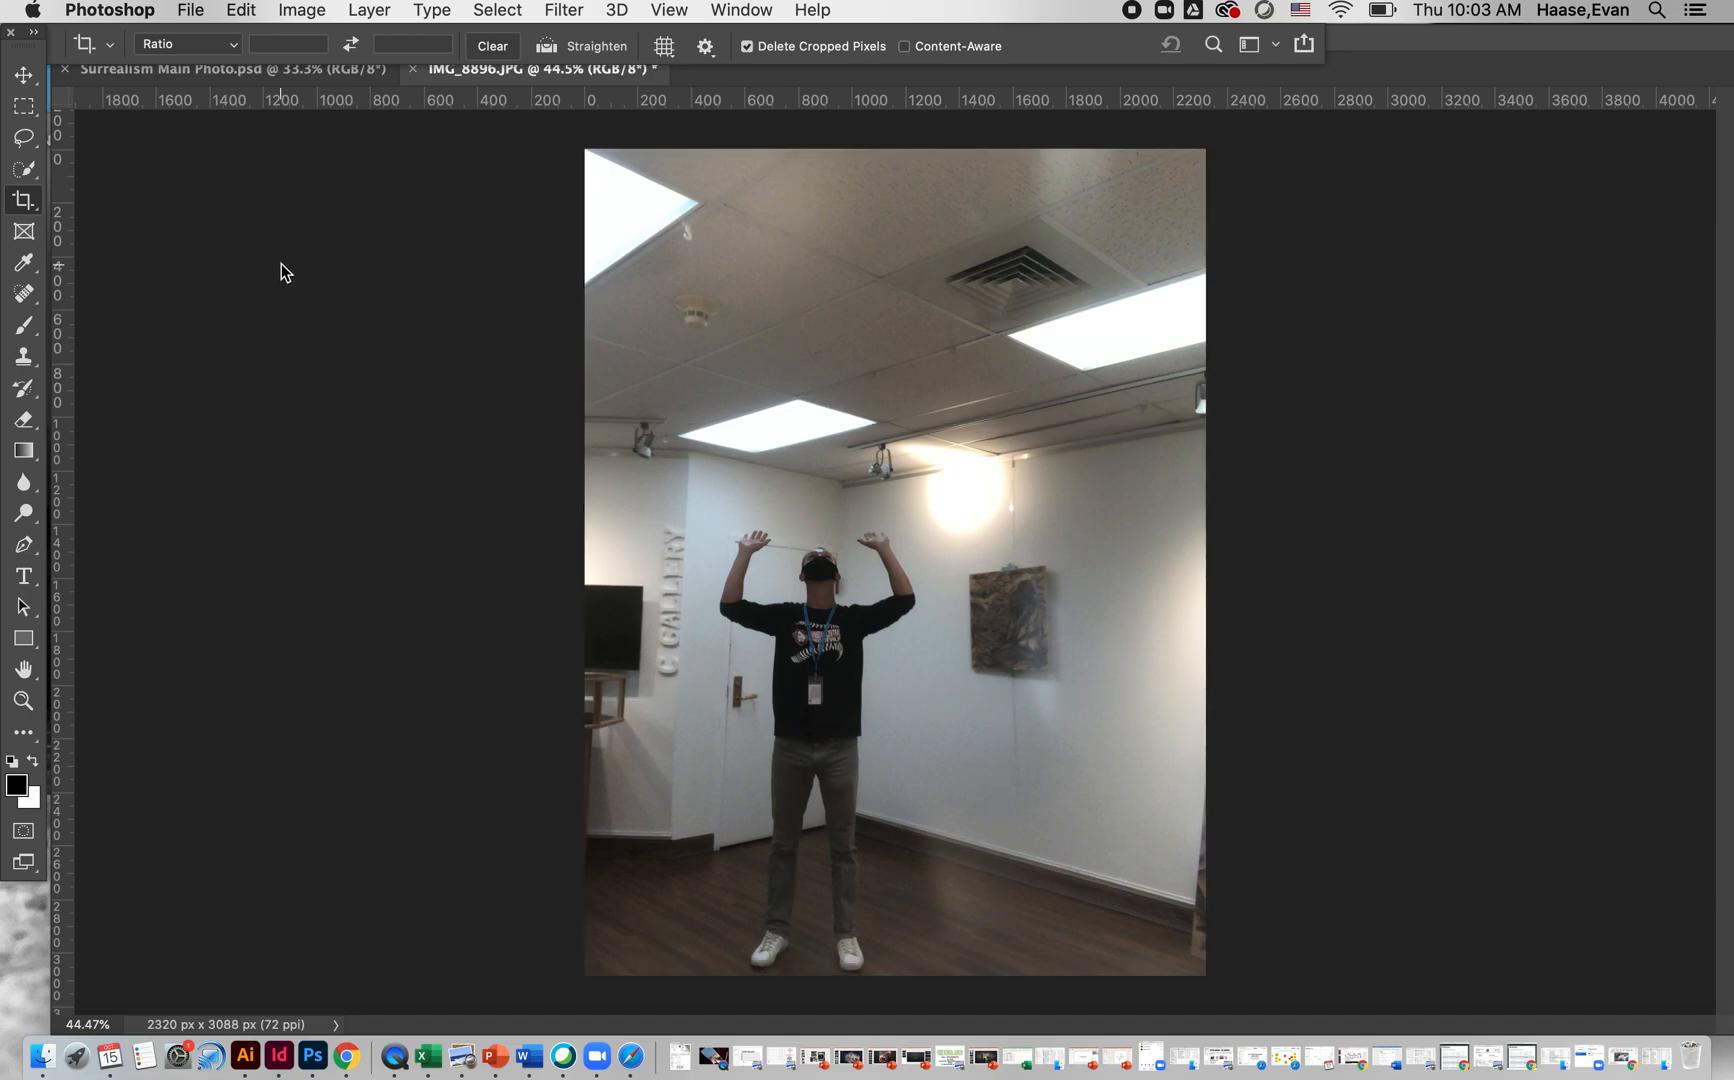
left_click(21, 173)
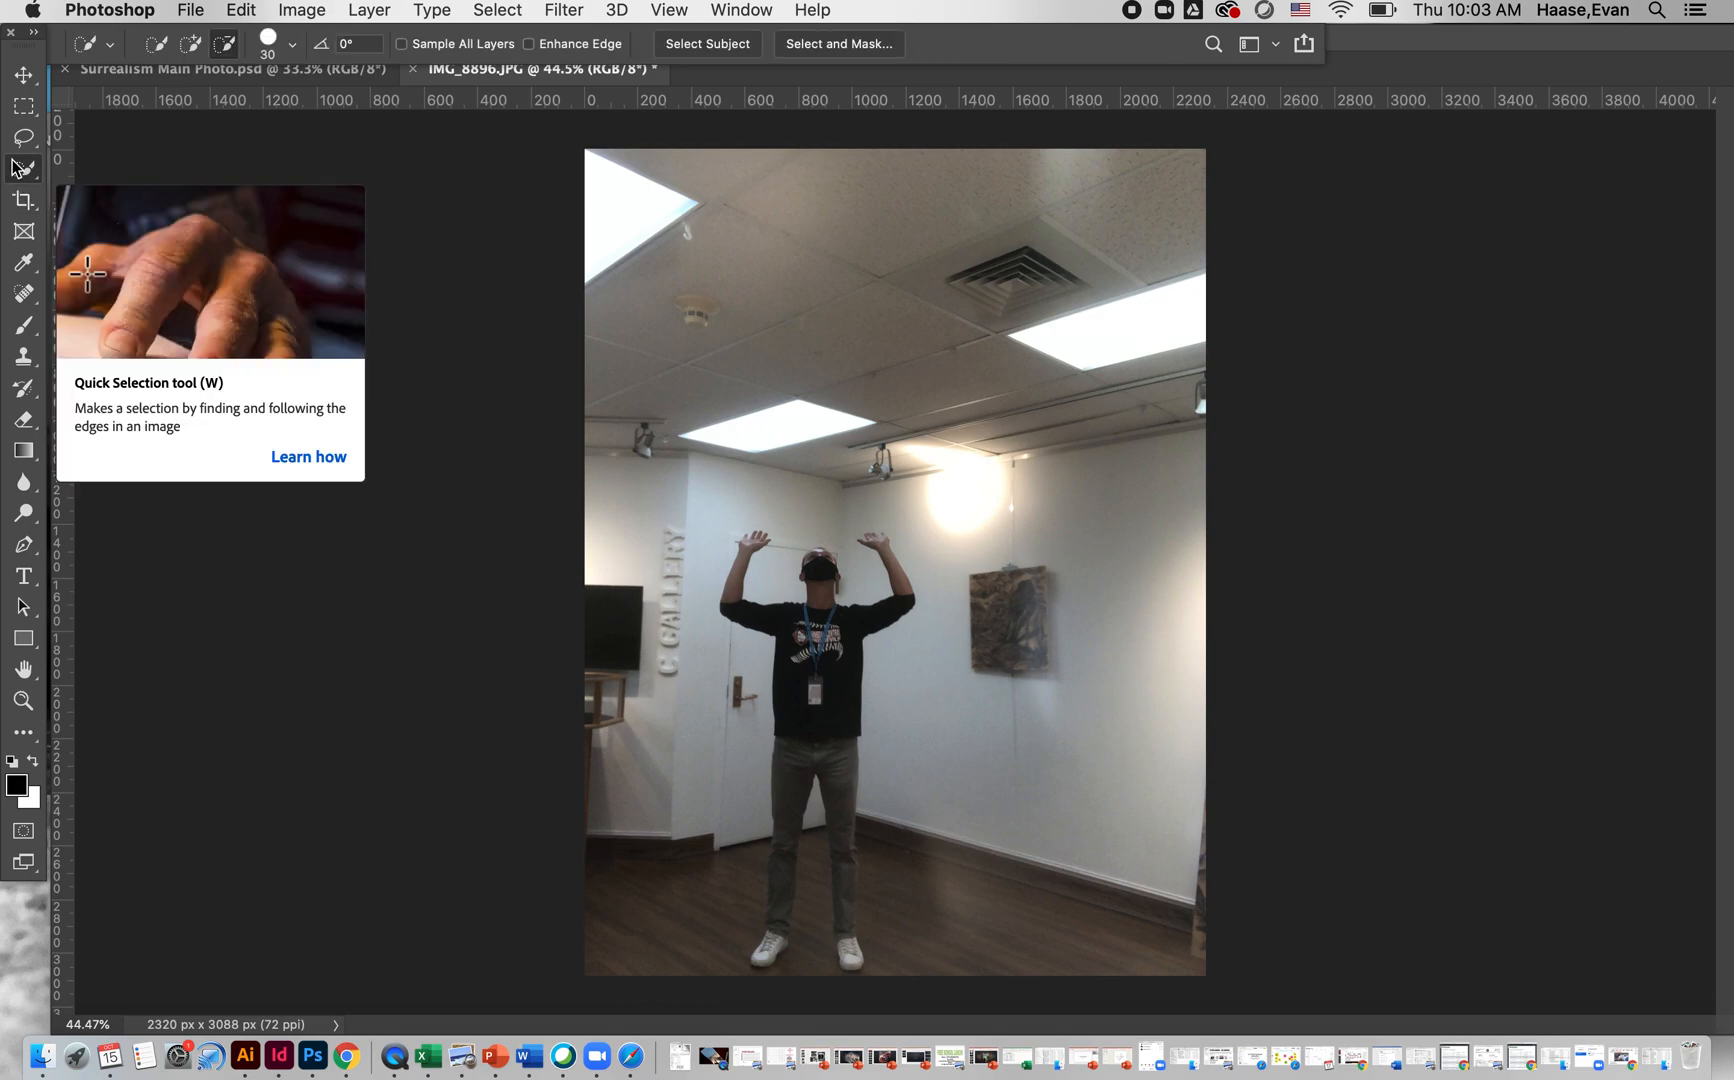
left_click(836, 45)
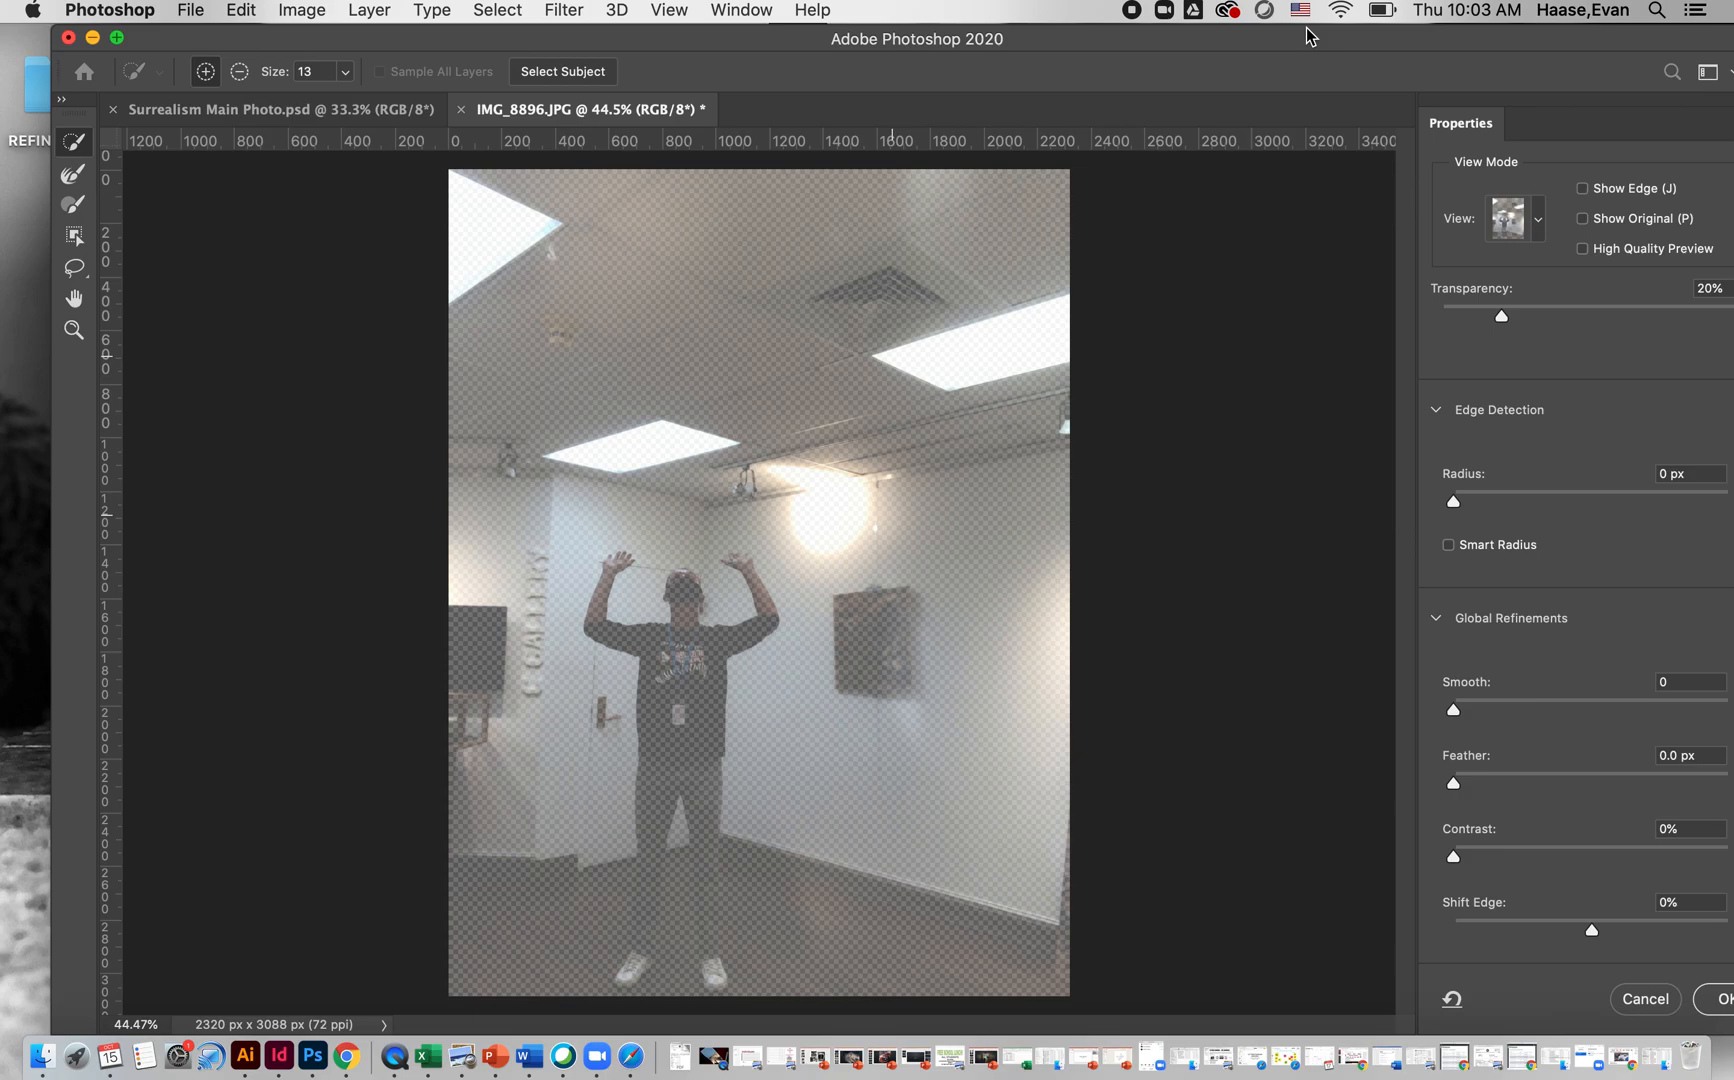
left_click_drag(1298, 36, 1238, 30)
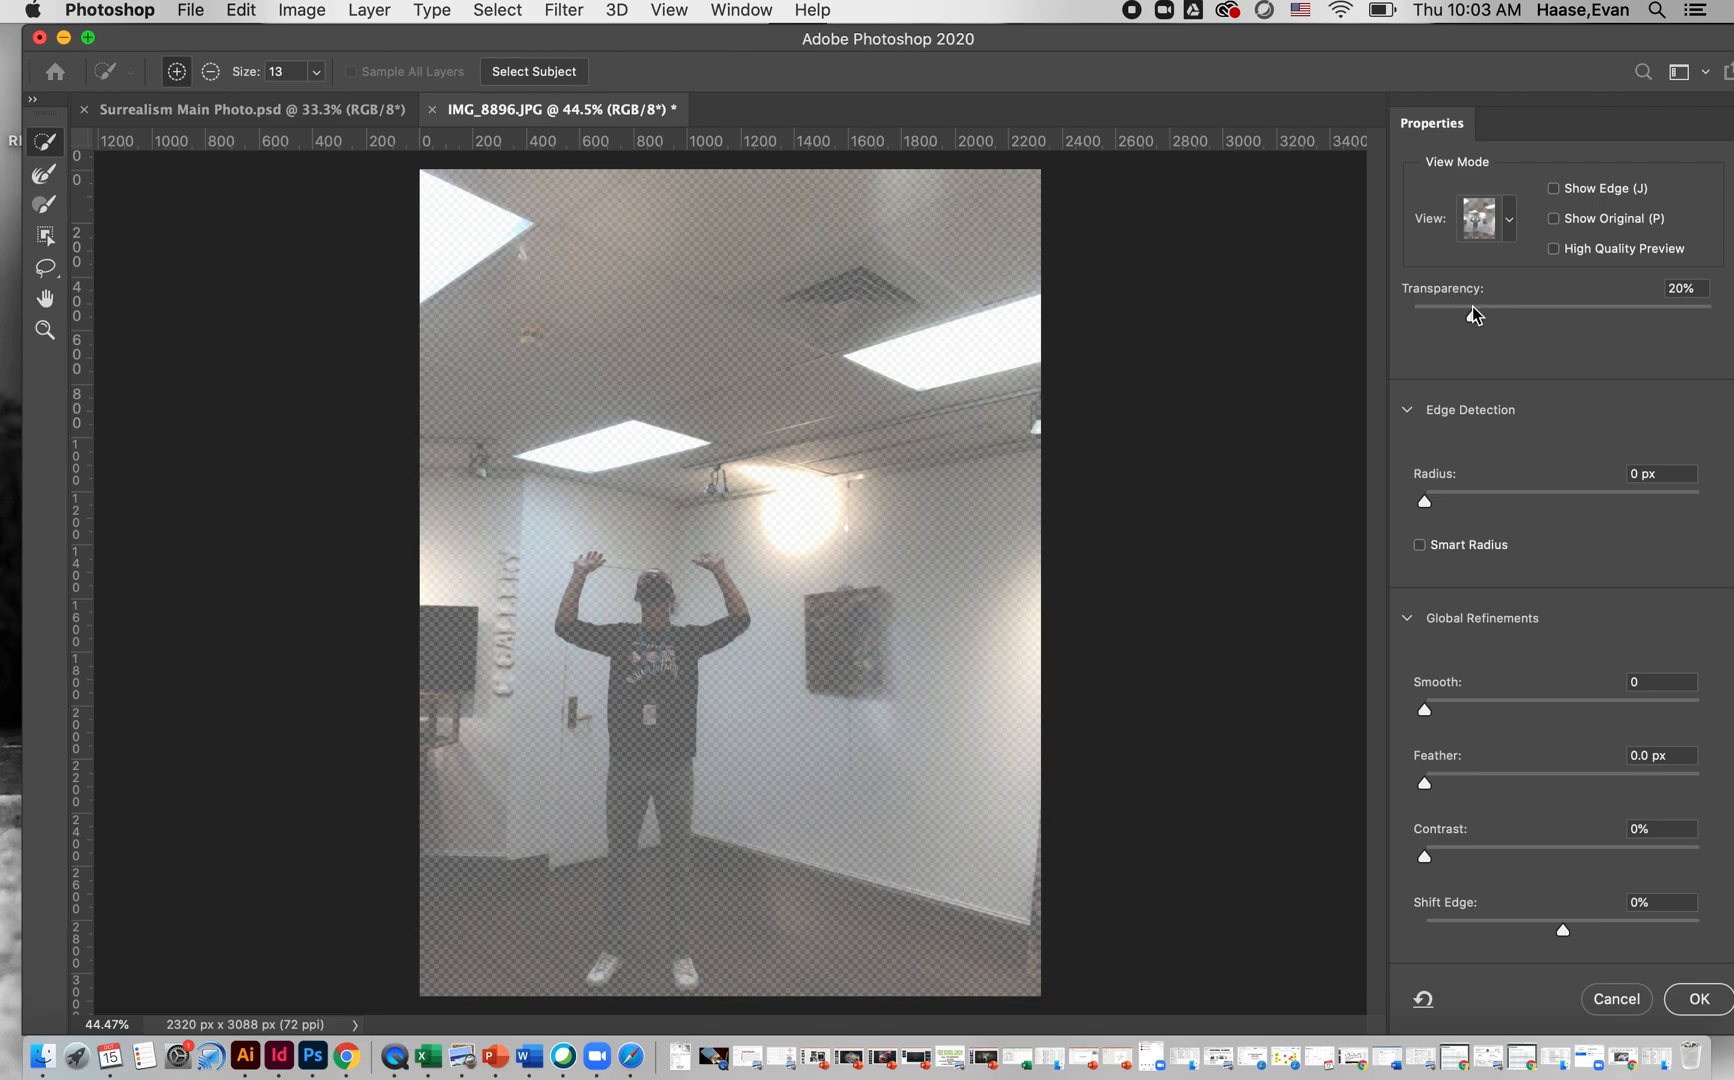
mouse_move(1474, 316)
left_mouse_down()
mouse_move(1628, 330)
mouse_move(1424, 314)
mouse_move(1511, 326)
mouse_move(1492, 333)
left_mouse_up()
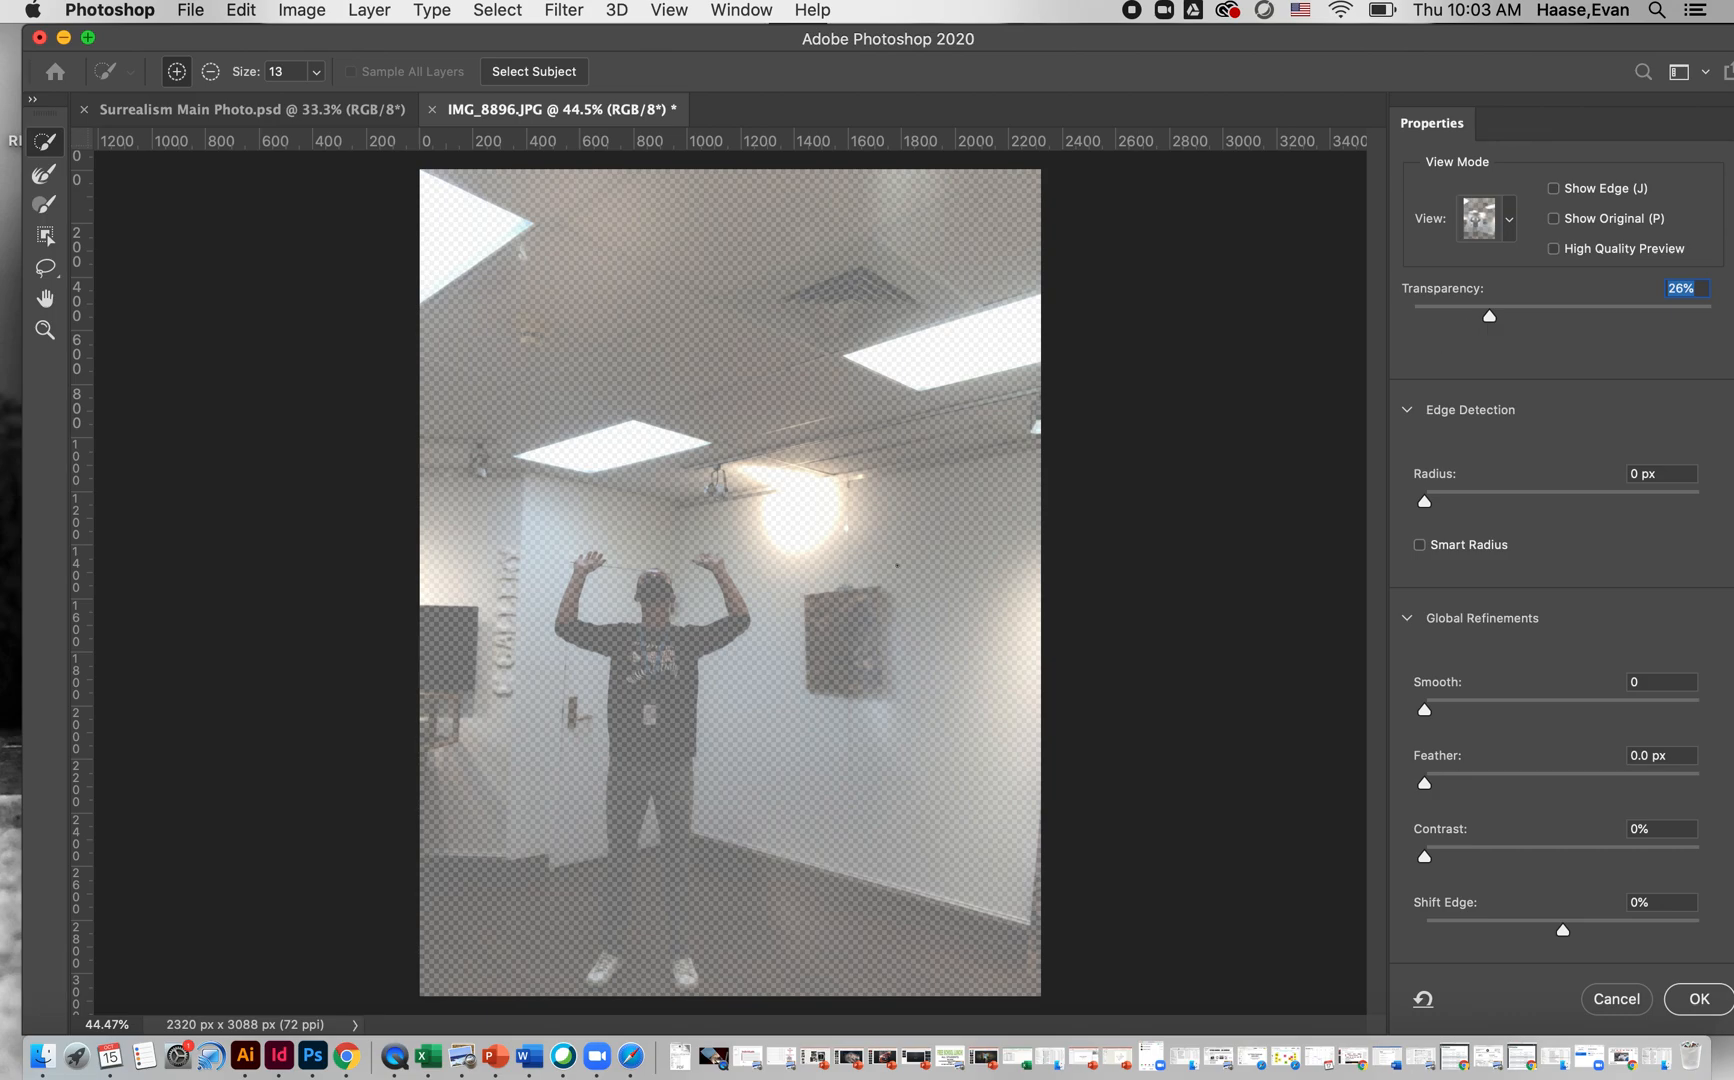
Brush the head, neck, shoulders and both raised arms up to the hands into the selection with a size 13 brush.
key("super+equal")
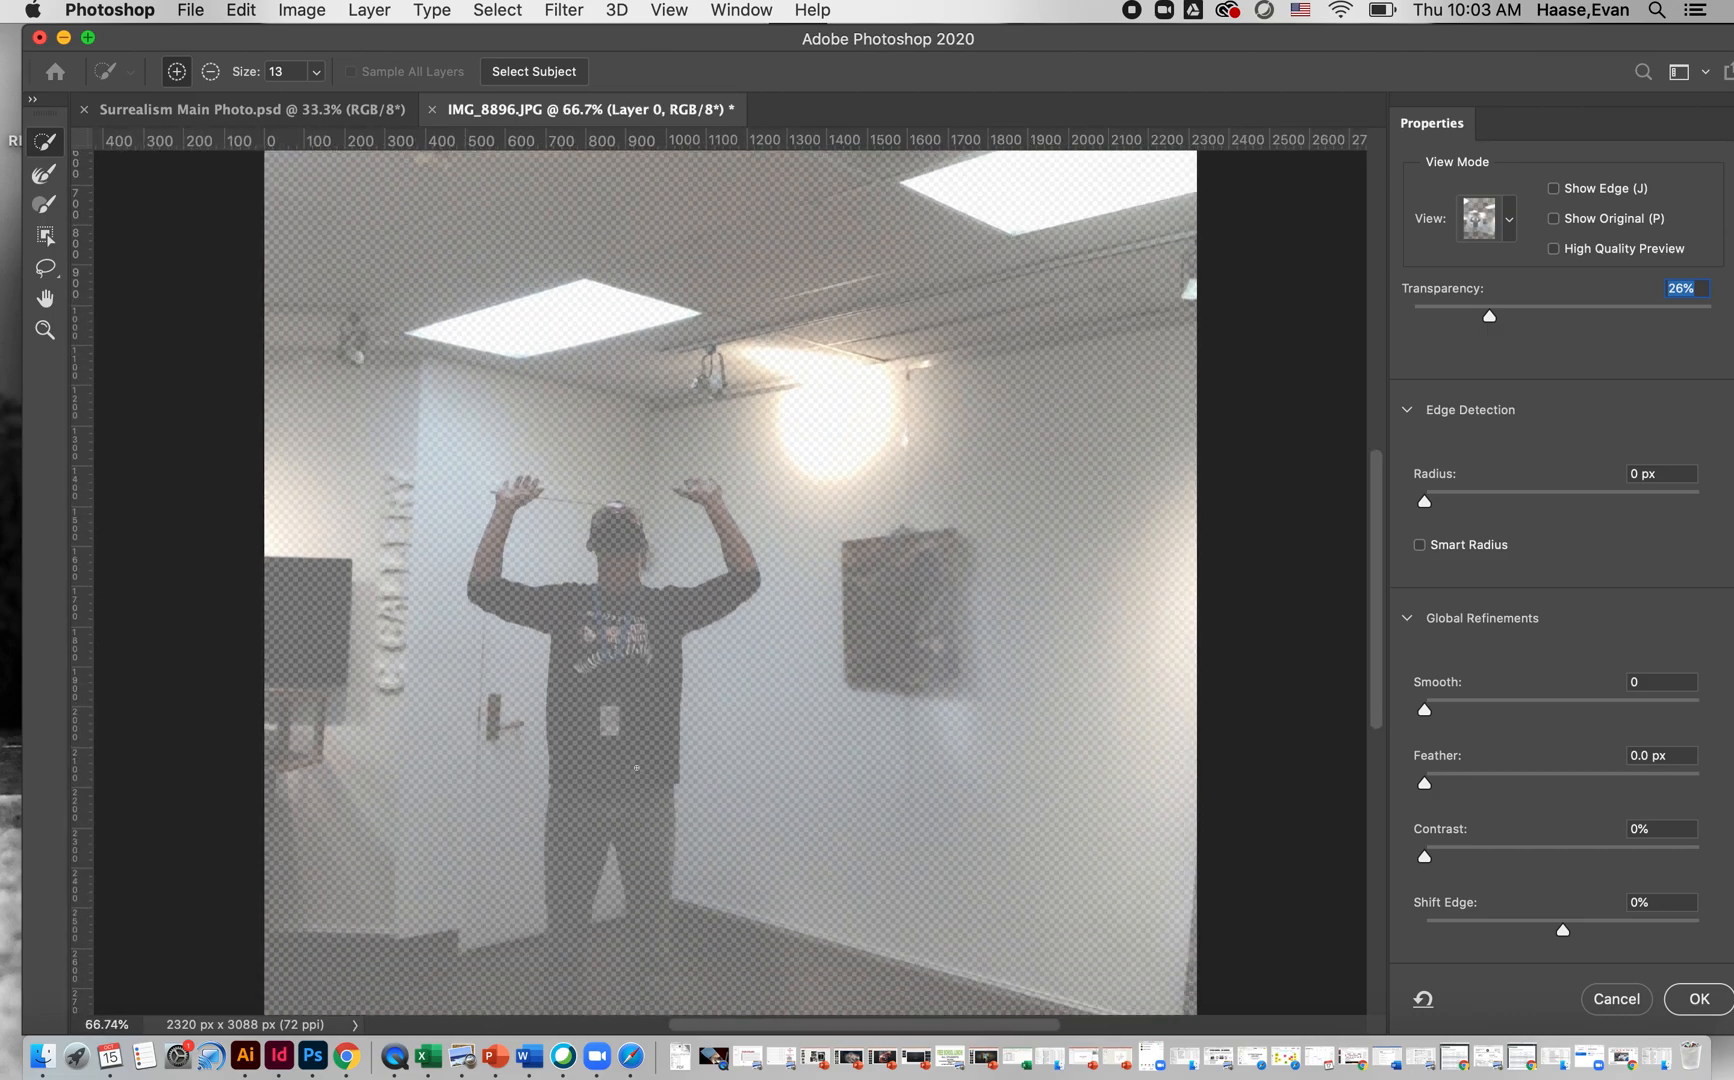
key("super+equal")
scroll(706, 678, "left", 5)
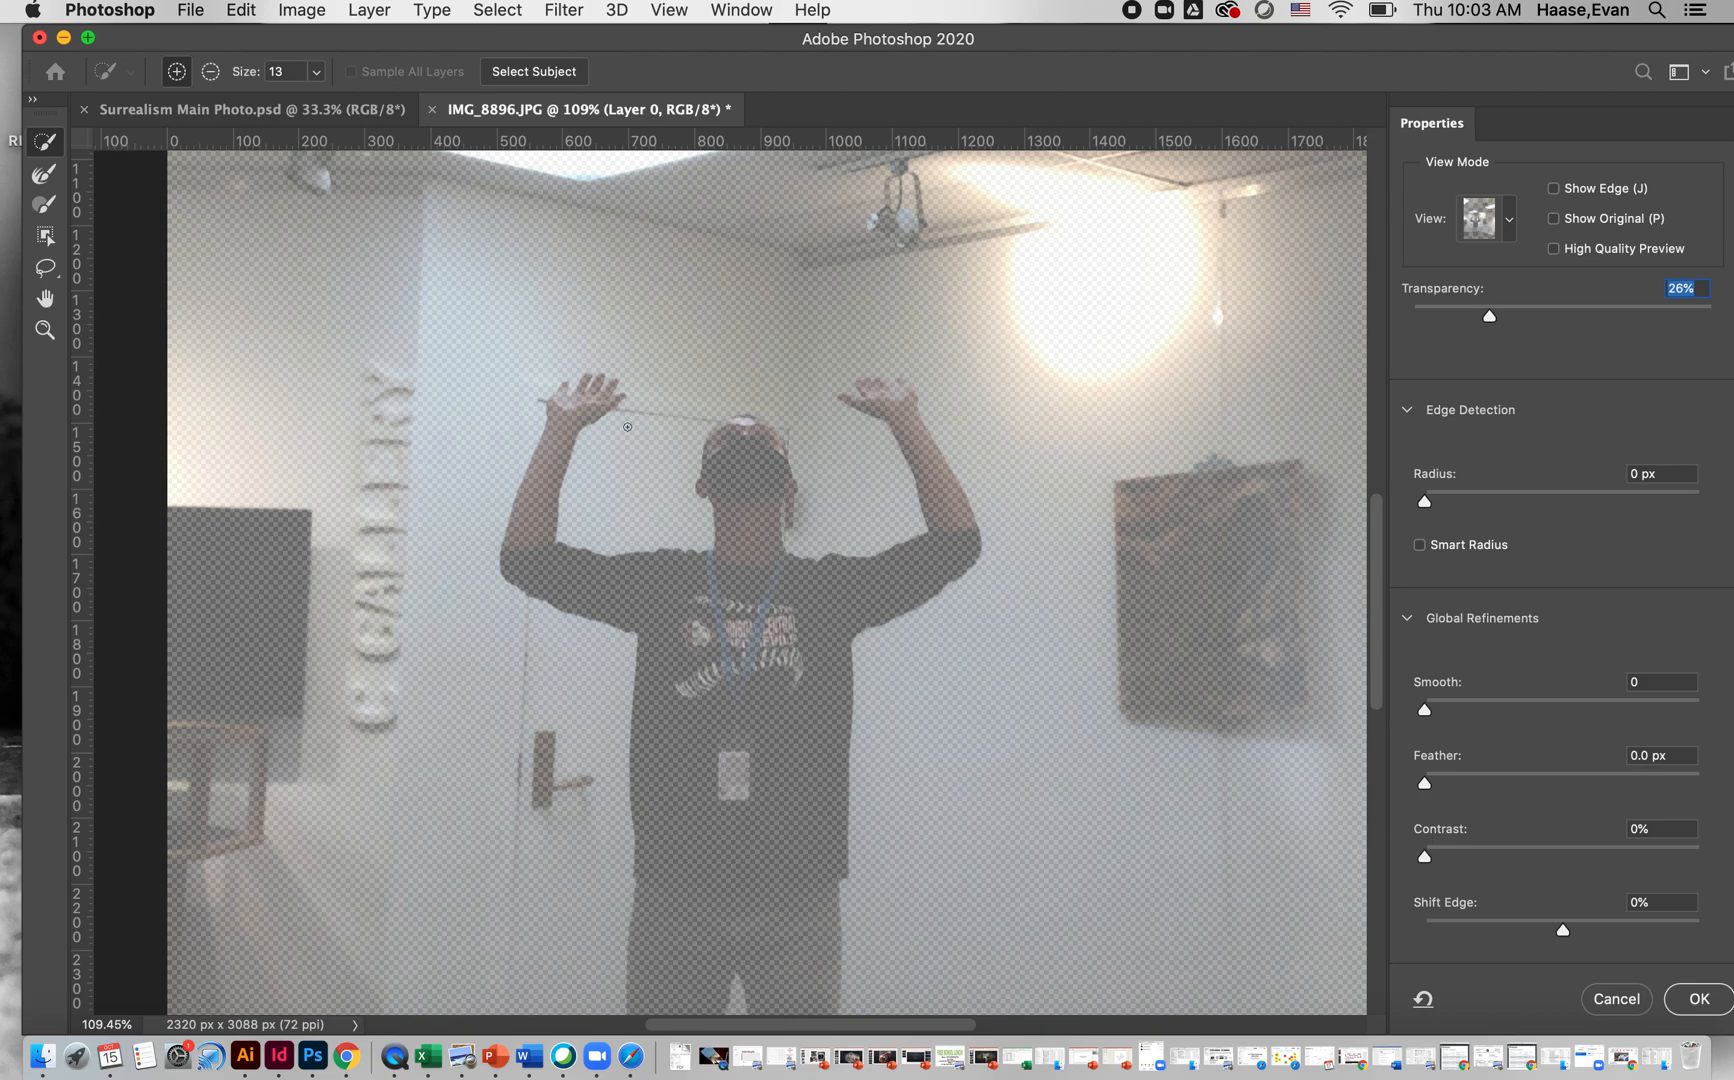
left_click(725, 463)
mouse_move(729, 490)
left_mouse_down()
mouse_move(745, 590)
mouse_move(690, 630)
mouse_move(560, 580)
mouse_move(522, 530)
left_mouse_up()
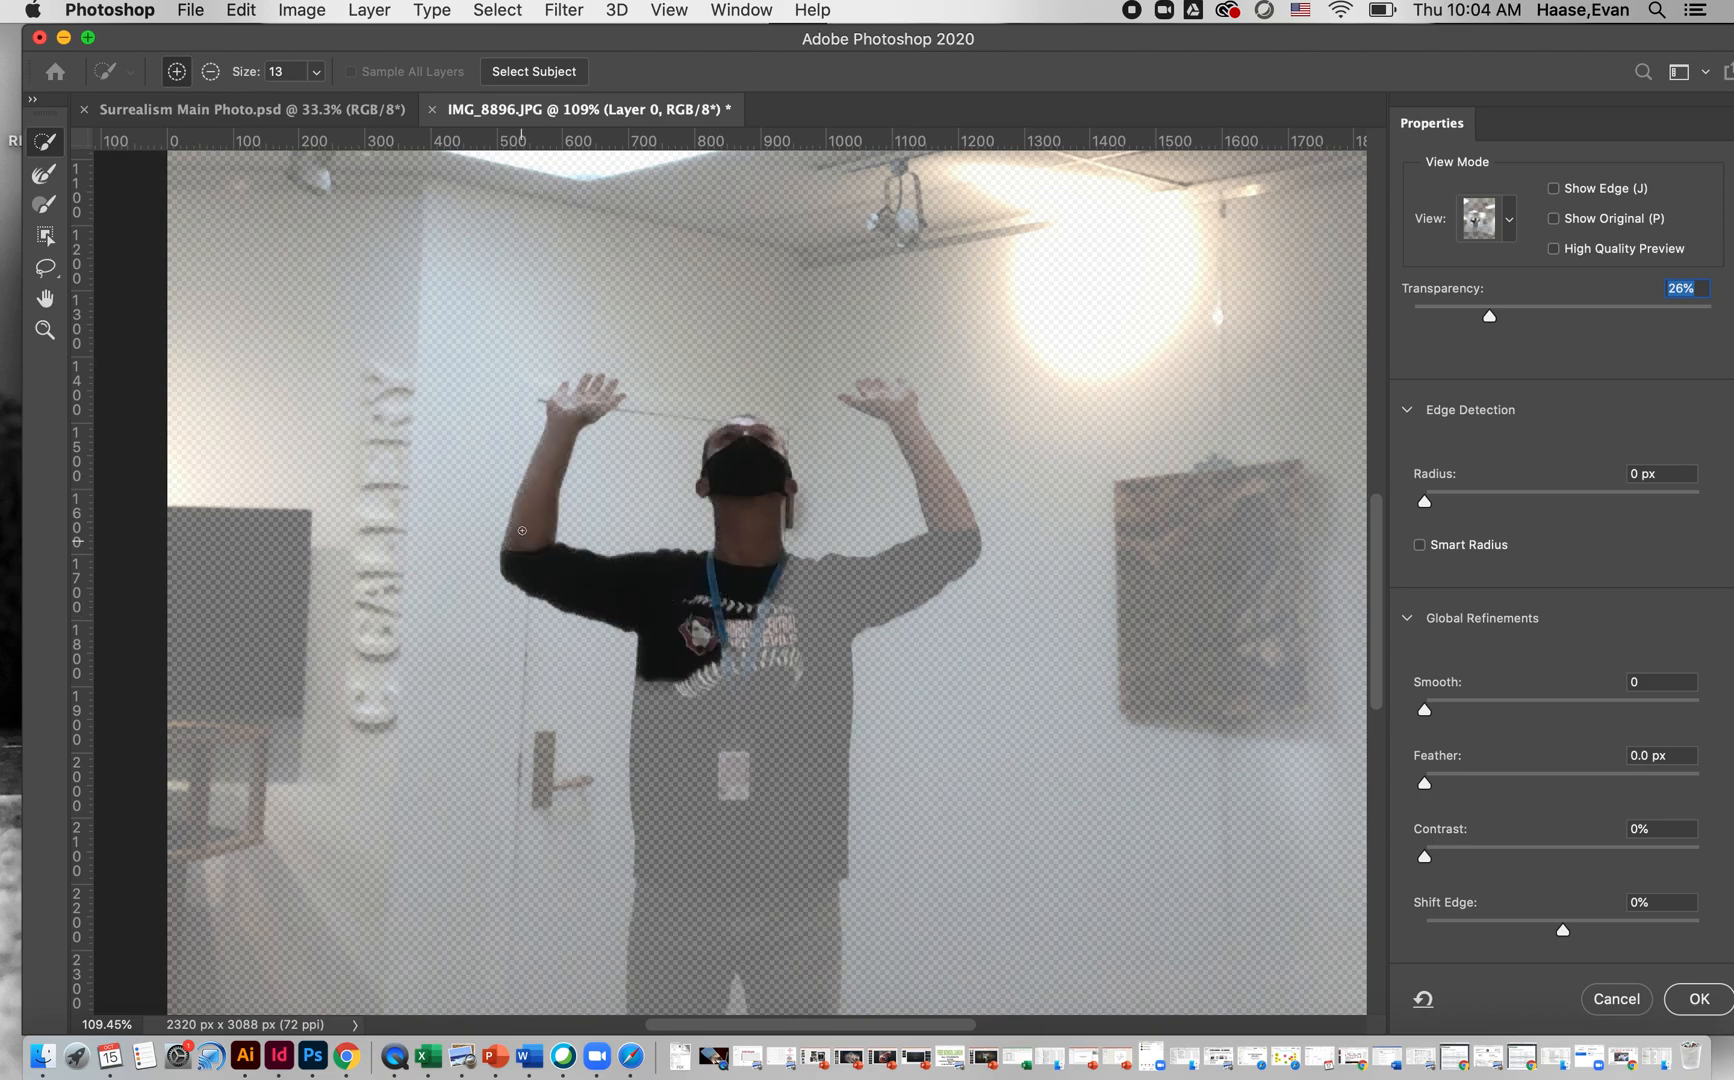
left_click_drag(577, 409, 574, 394)
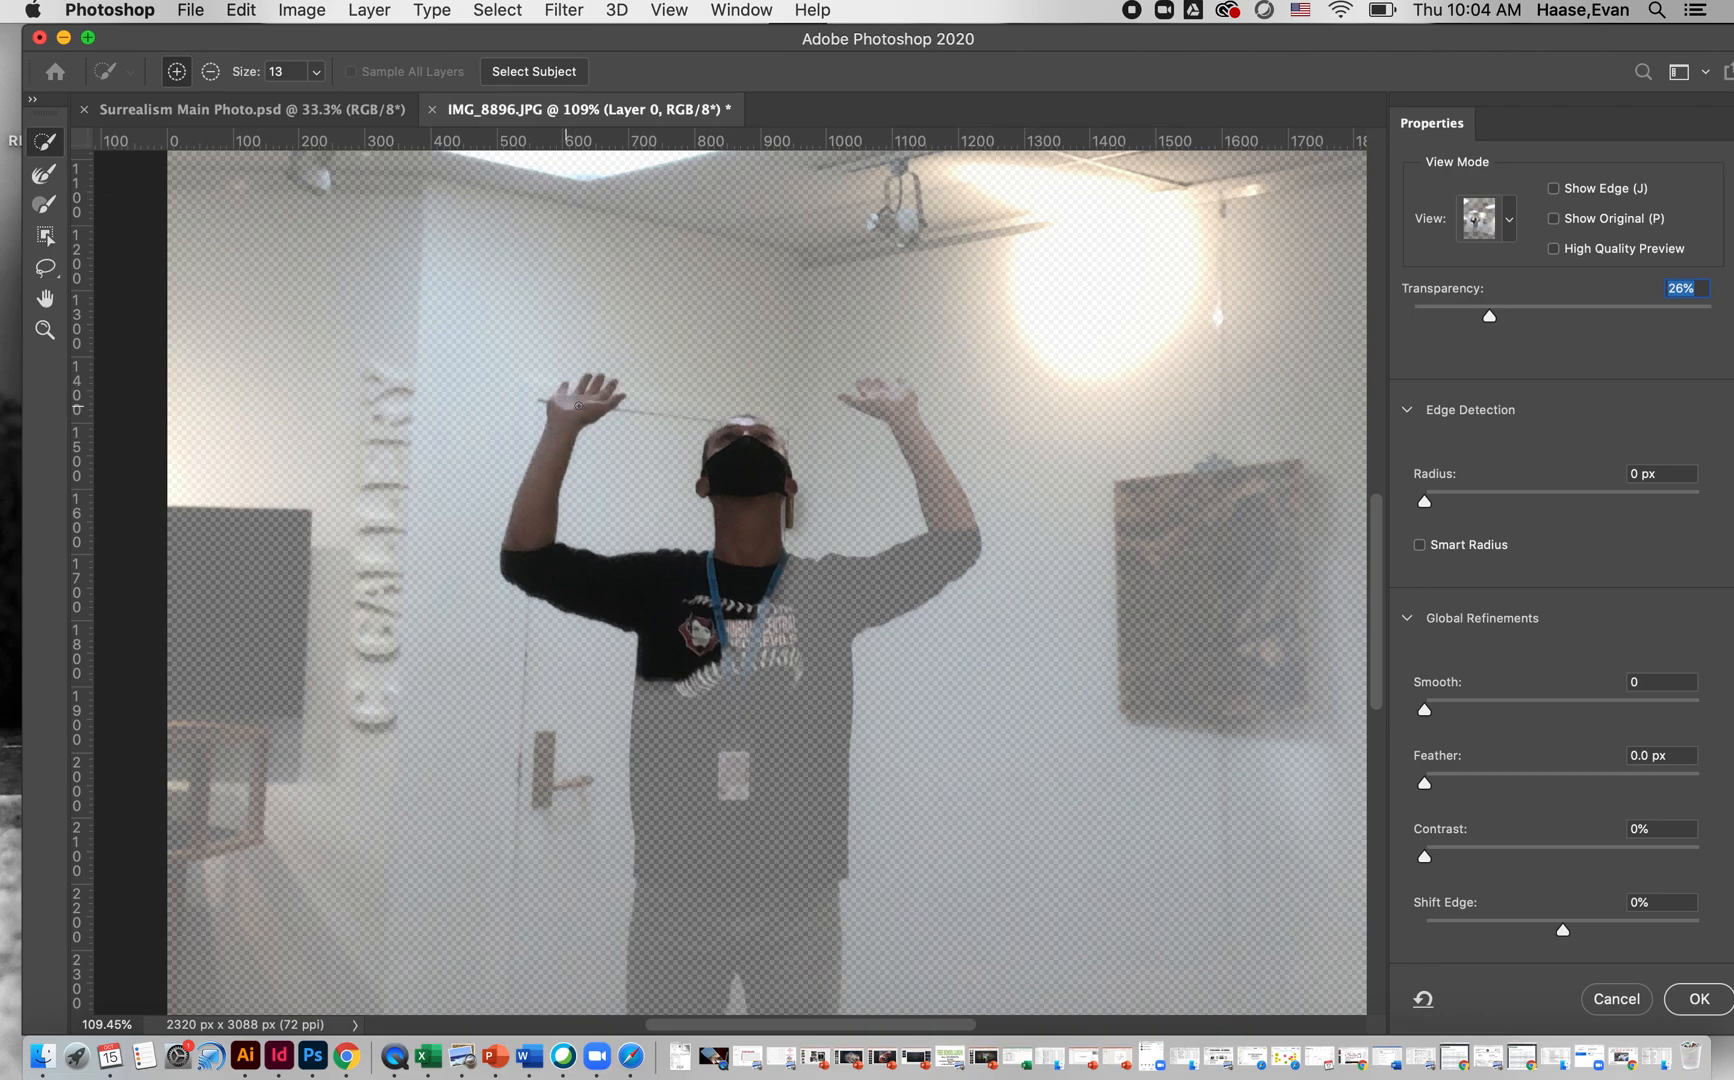
left_click_drag(828, 637, 853, 601)
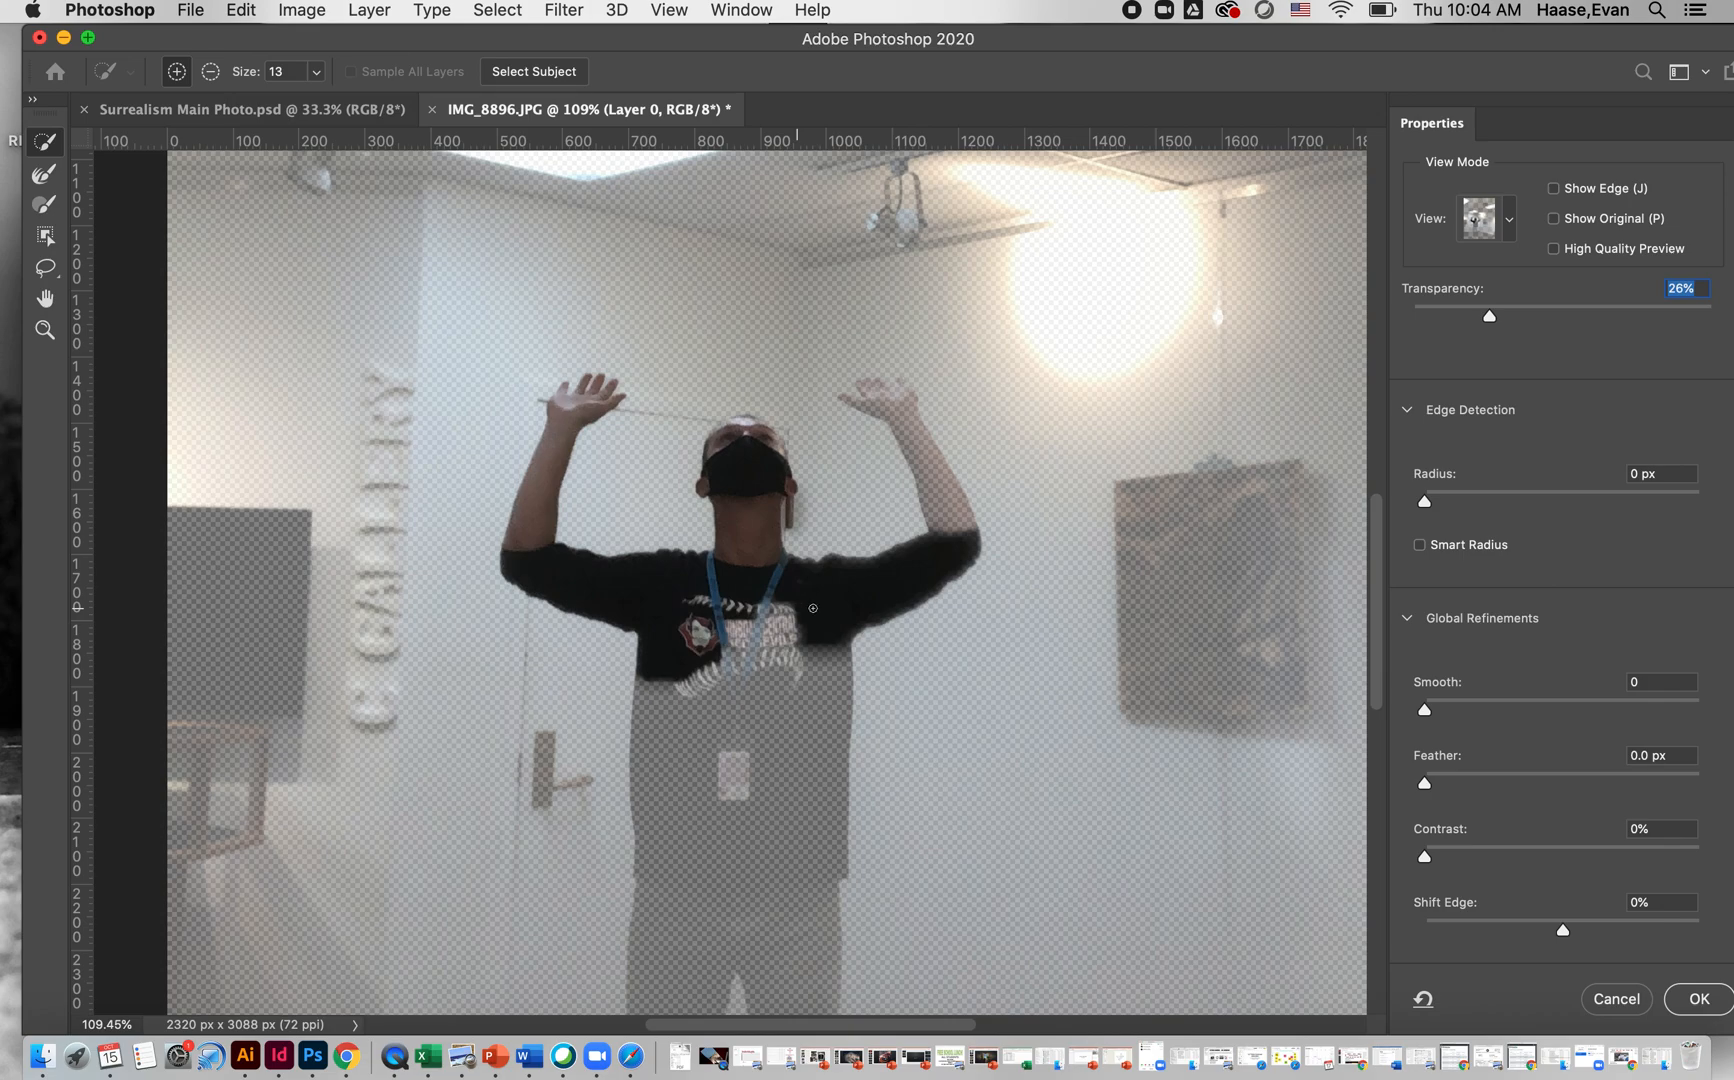
left_click_drag(947, 517, 898, 421)
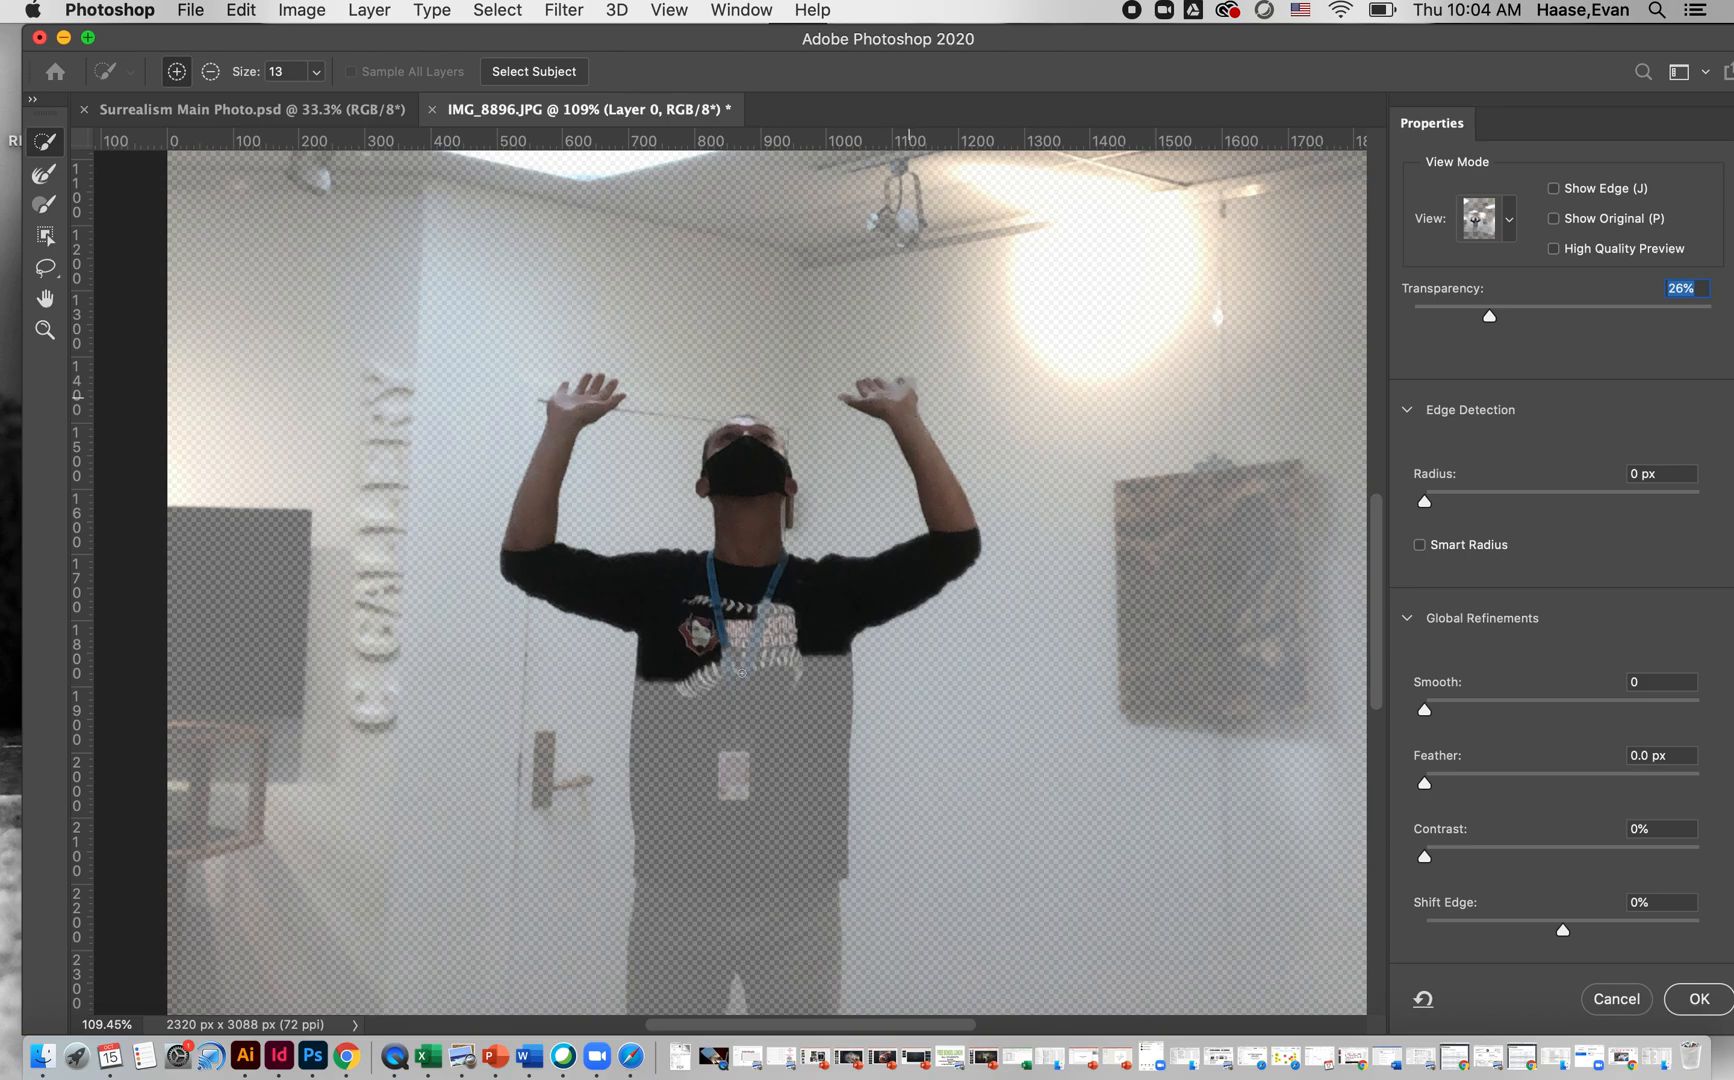
Extend the selection over the torso, both legs and the shoes, undoing and repeating the lower-leg strokes.
scroll(741, 673, "down", 5)
mouse_move(750, 500)
left_mouse_down()
mouse_move(692, 366)
mouse_move(700, 526)
mouse_move(651, 727)
mouse_move(594, 742)
mouse_move(620, 526)
left_mouse_up()
scroll(651, 733, "down", 6)
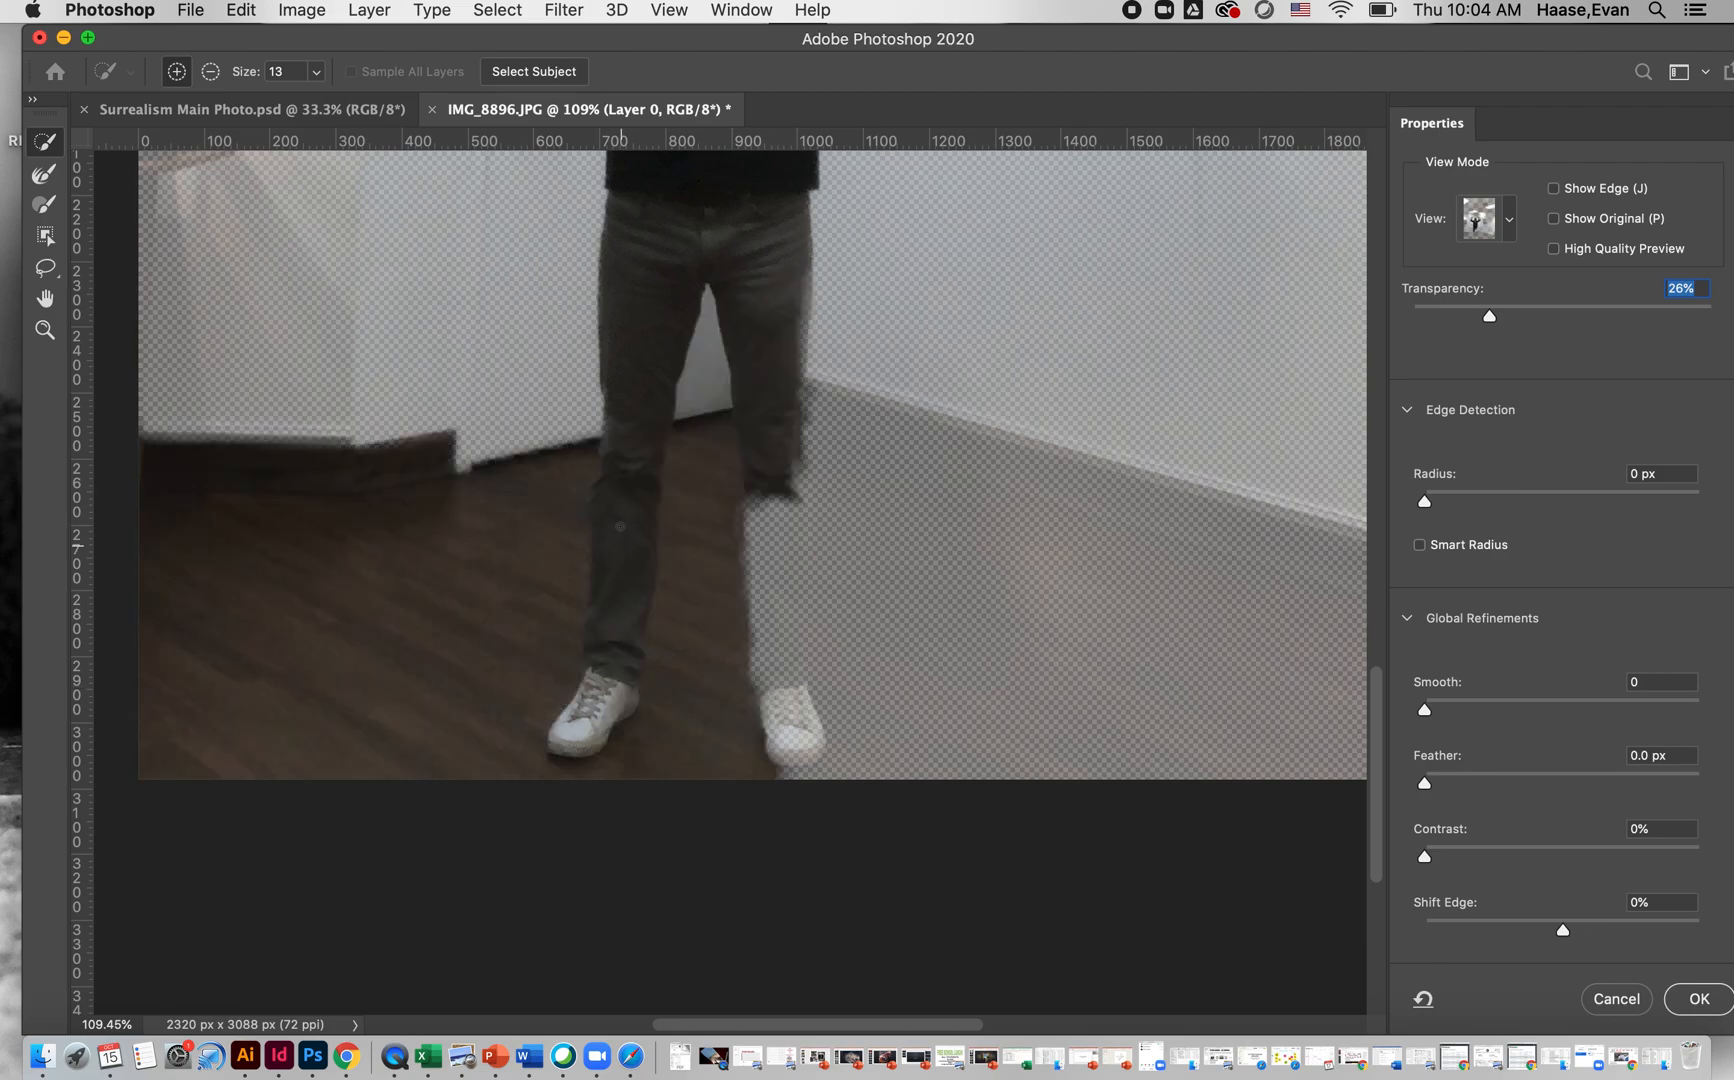
key("super+z")
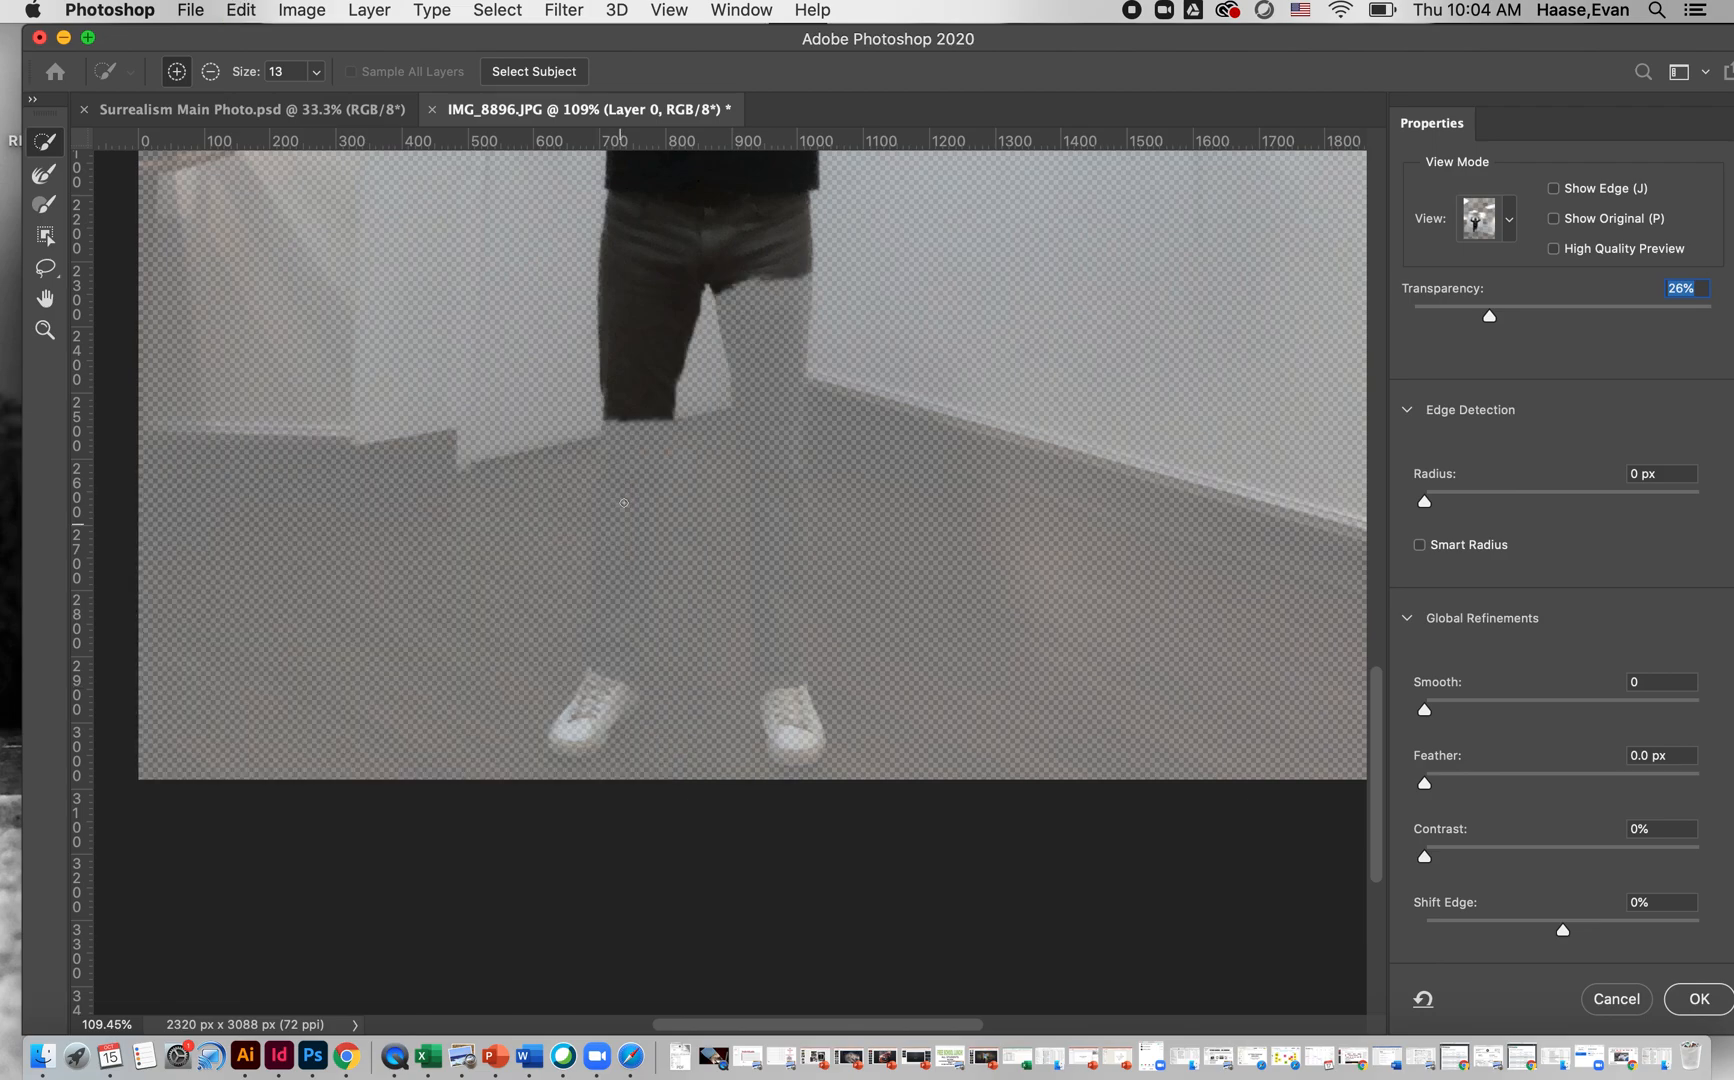
left_click_drag(630, 465, 617, 618)
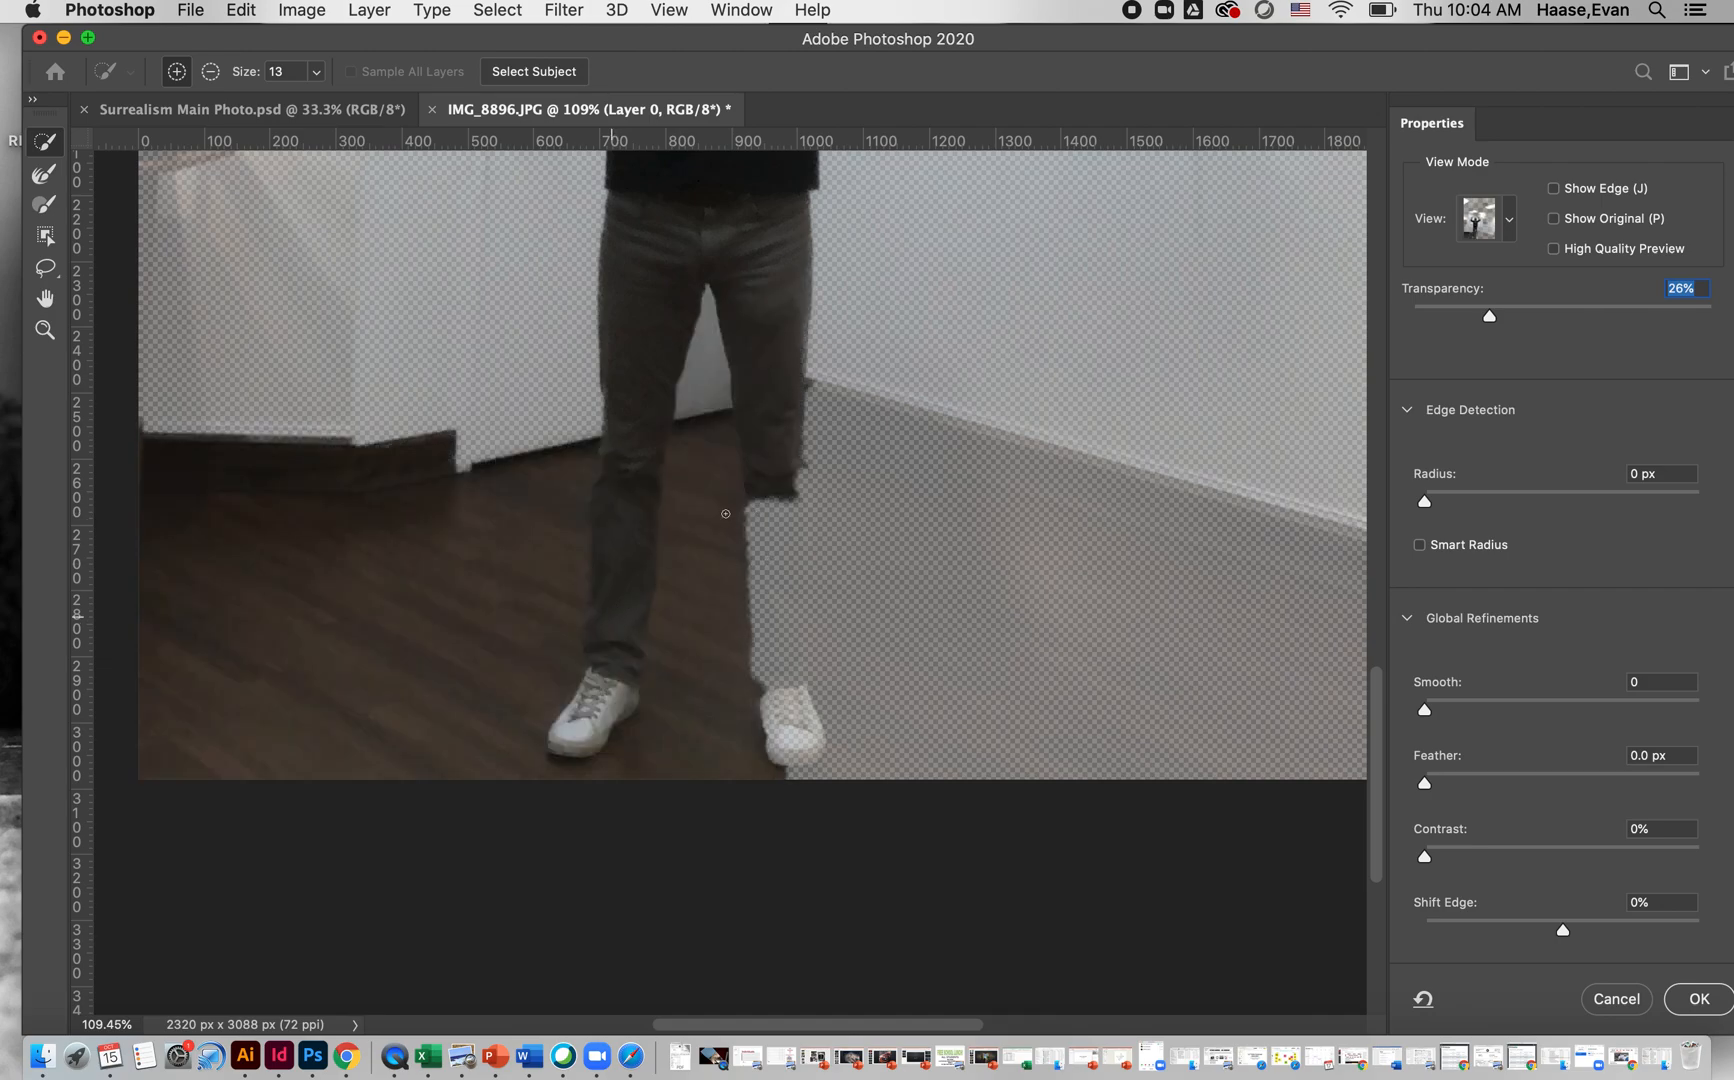
key("super+z")
left_click_drag(767, 341, 780, 626)
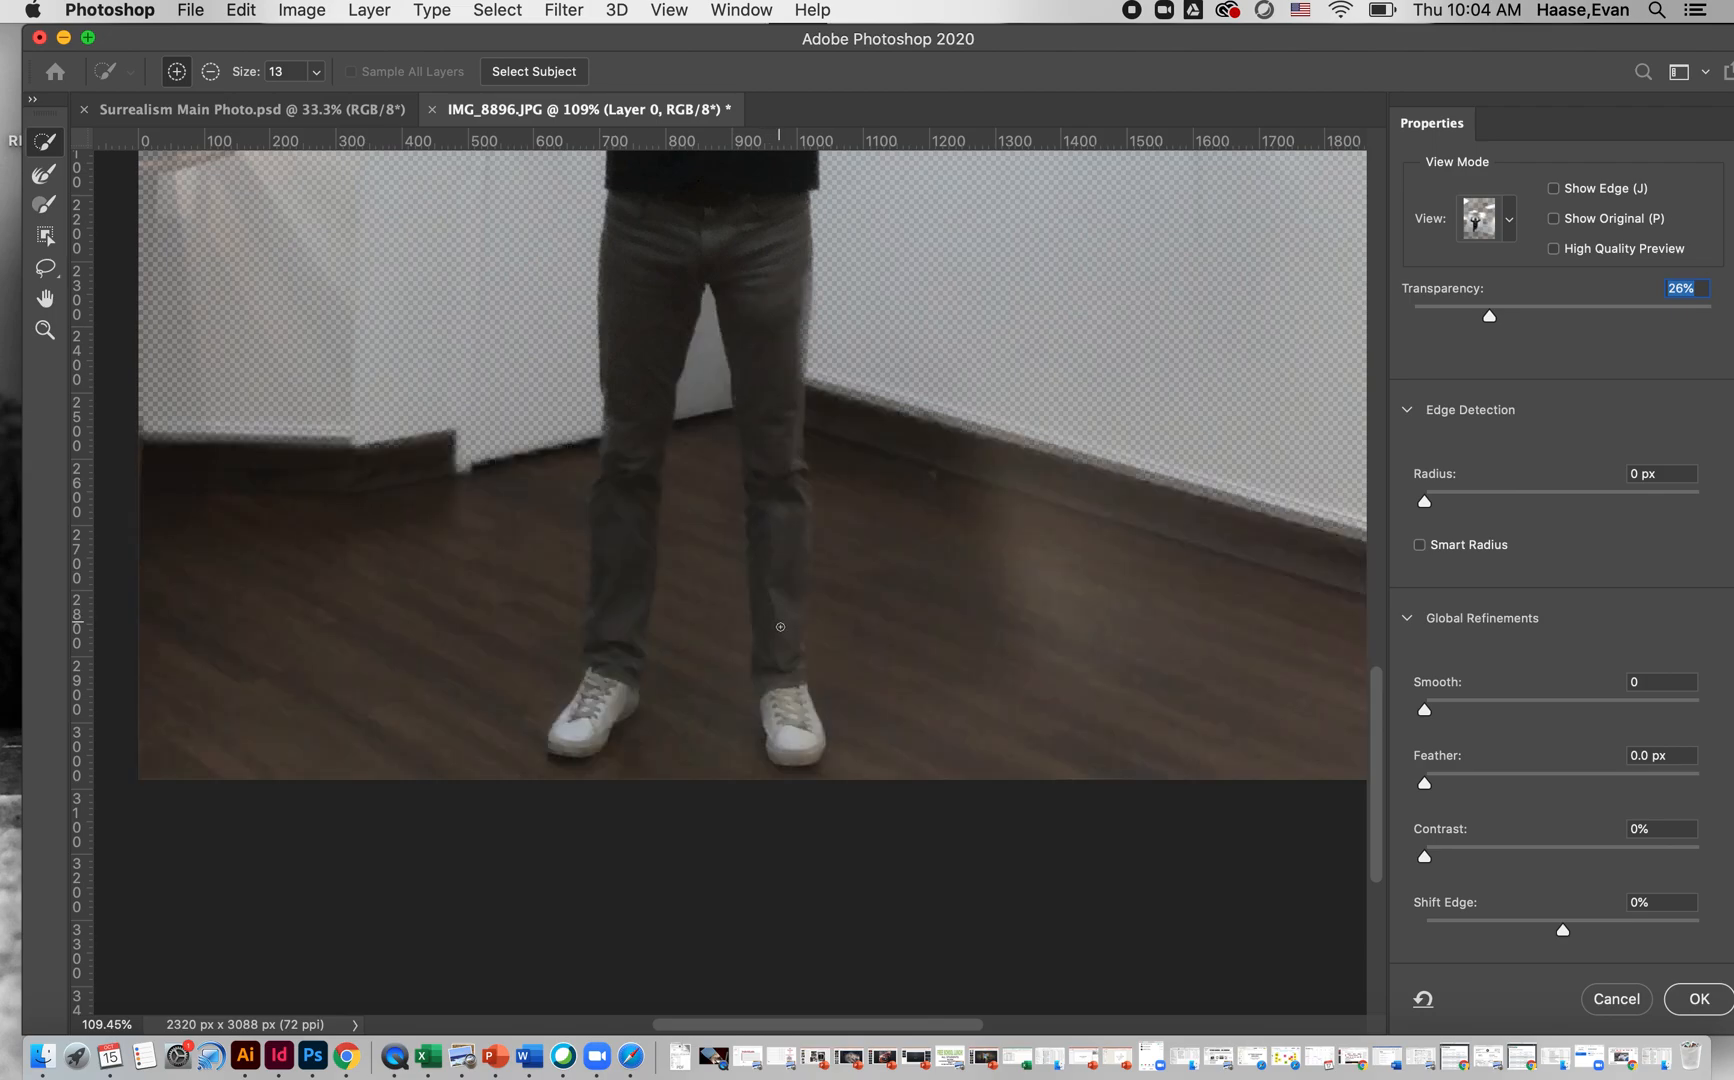
Set the view transparency to 0% and examine the figure's head, mask and hands up close against the background.
scroll(775, 645, "down", 5)
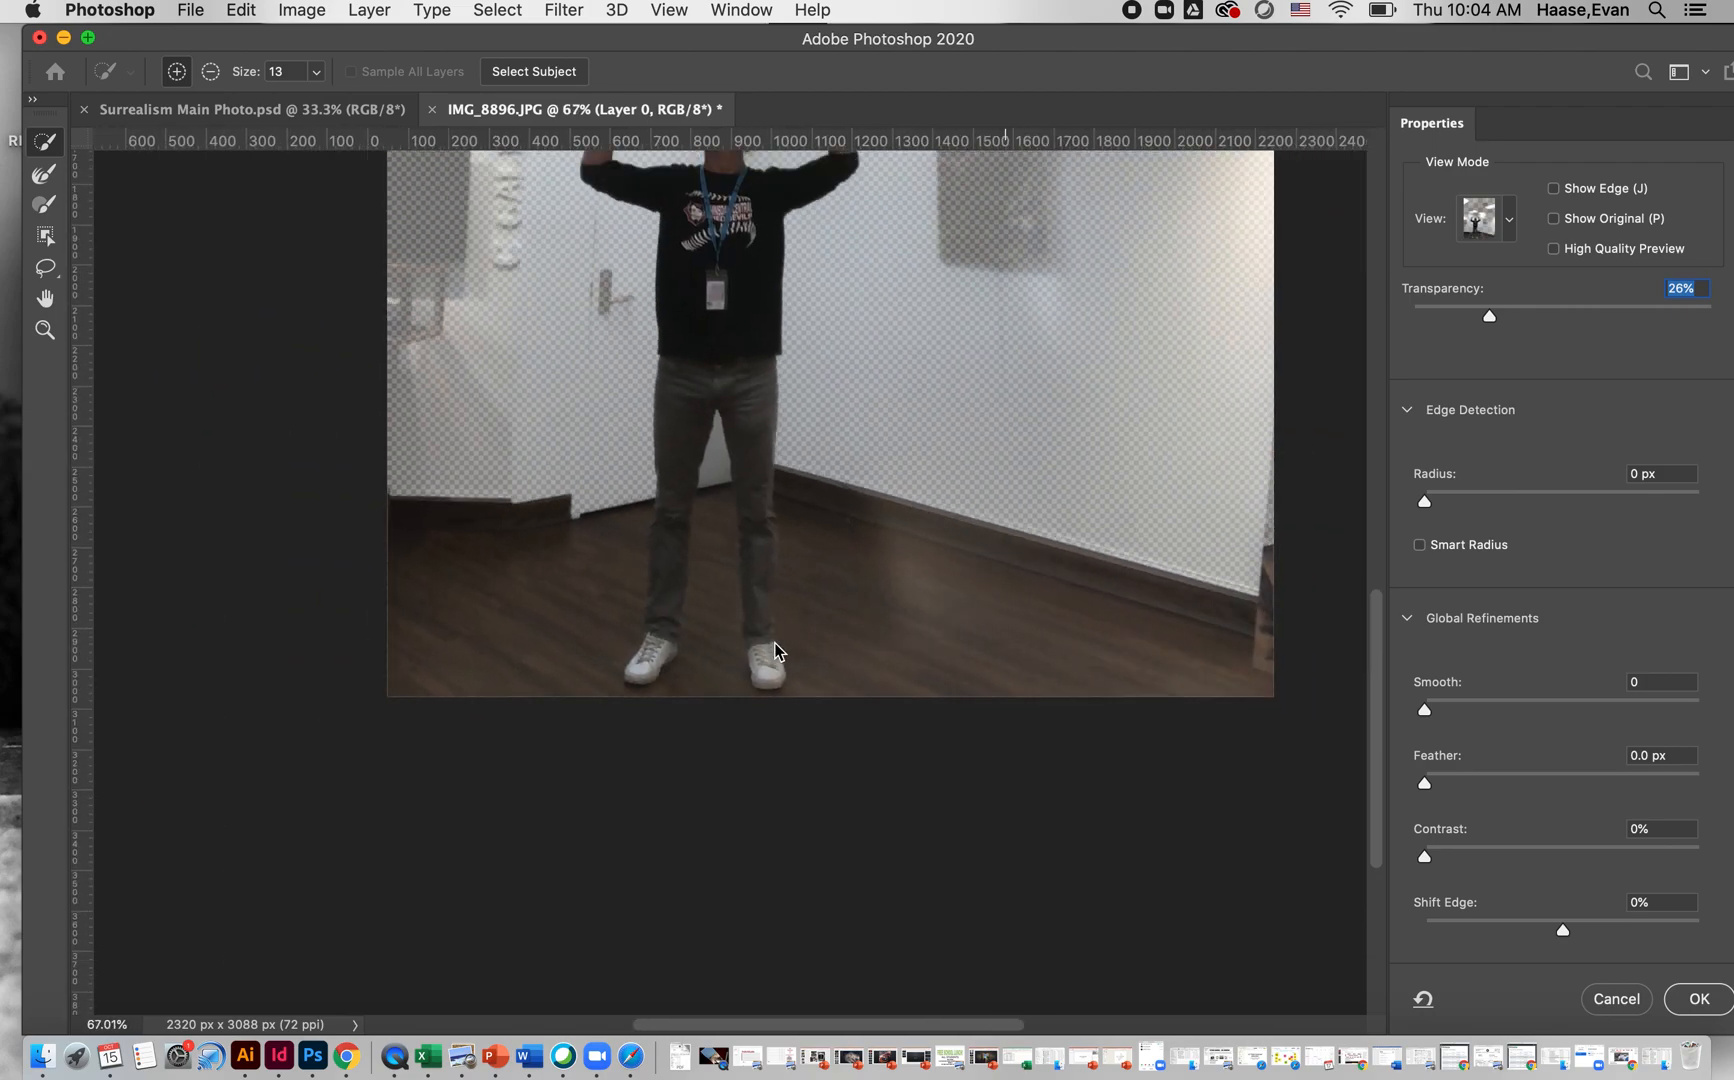
scroll(773, 643, "up", 4)
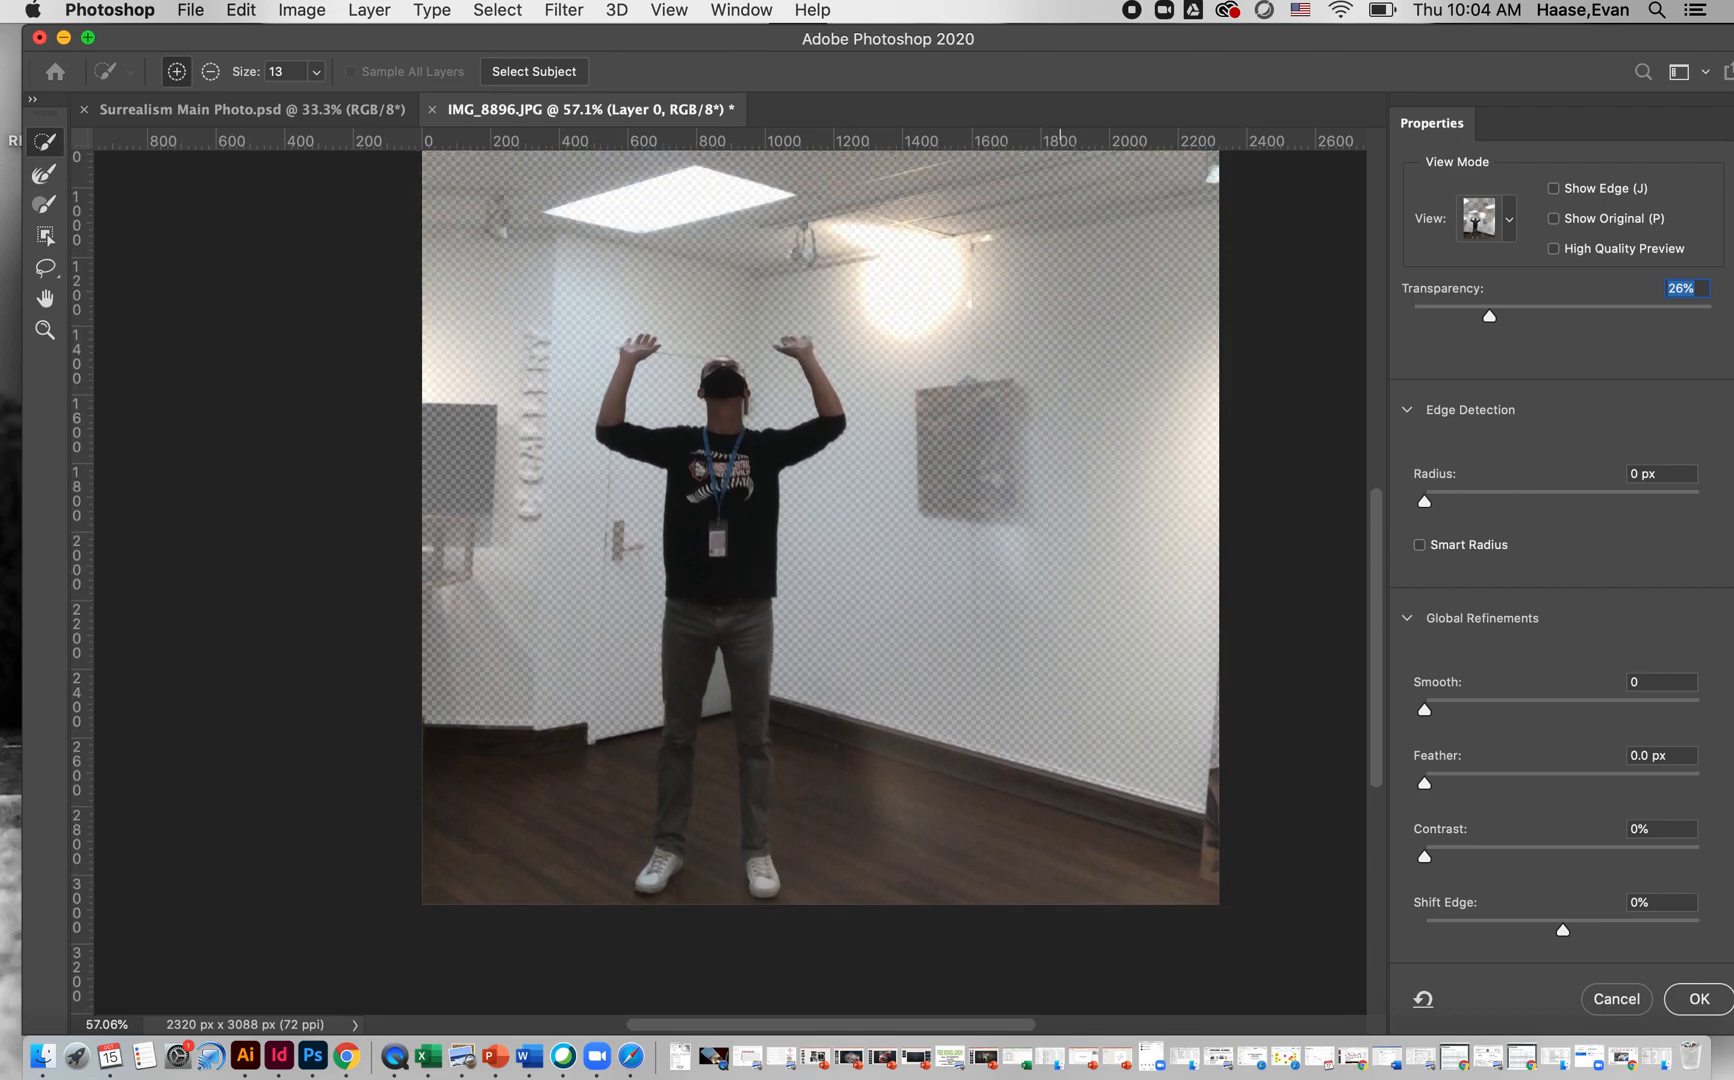
left_click_drag(1490, 318, 1328, 283)
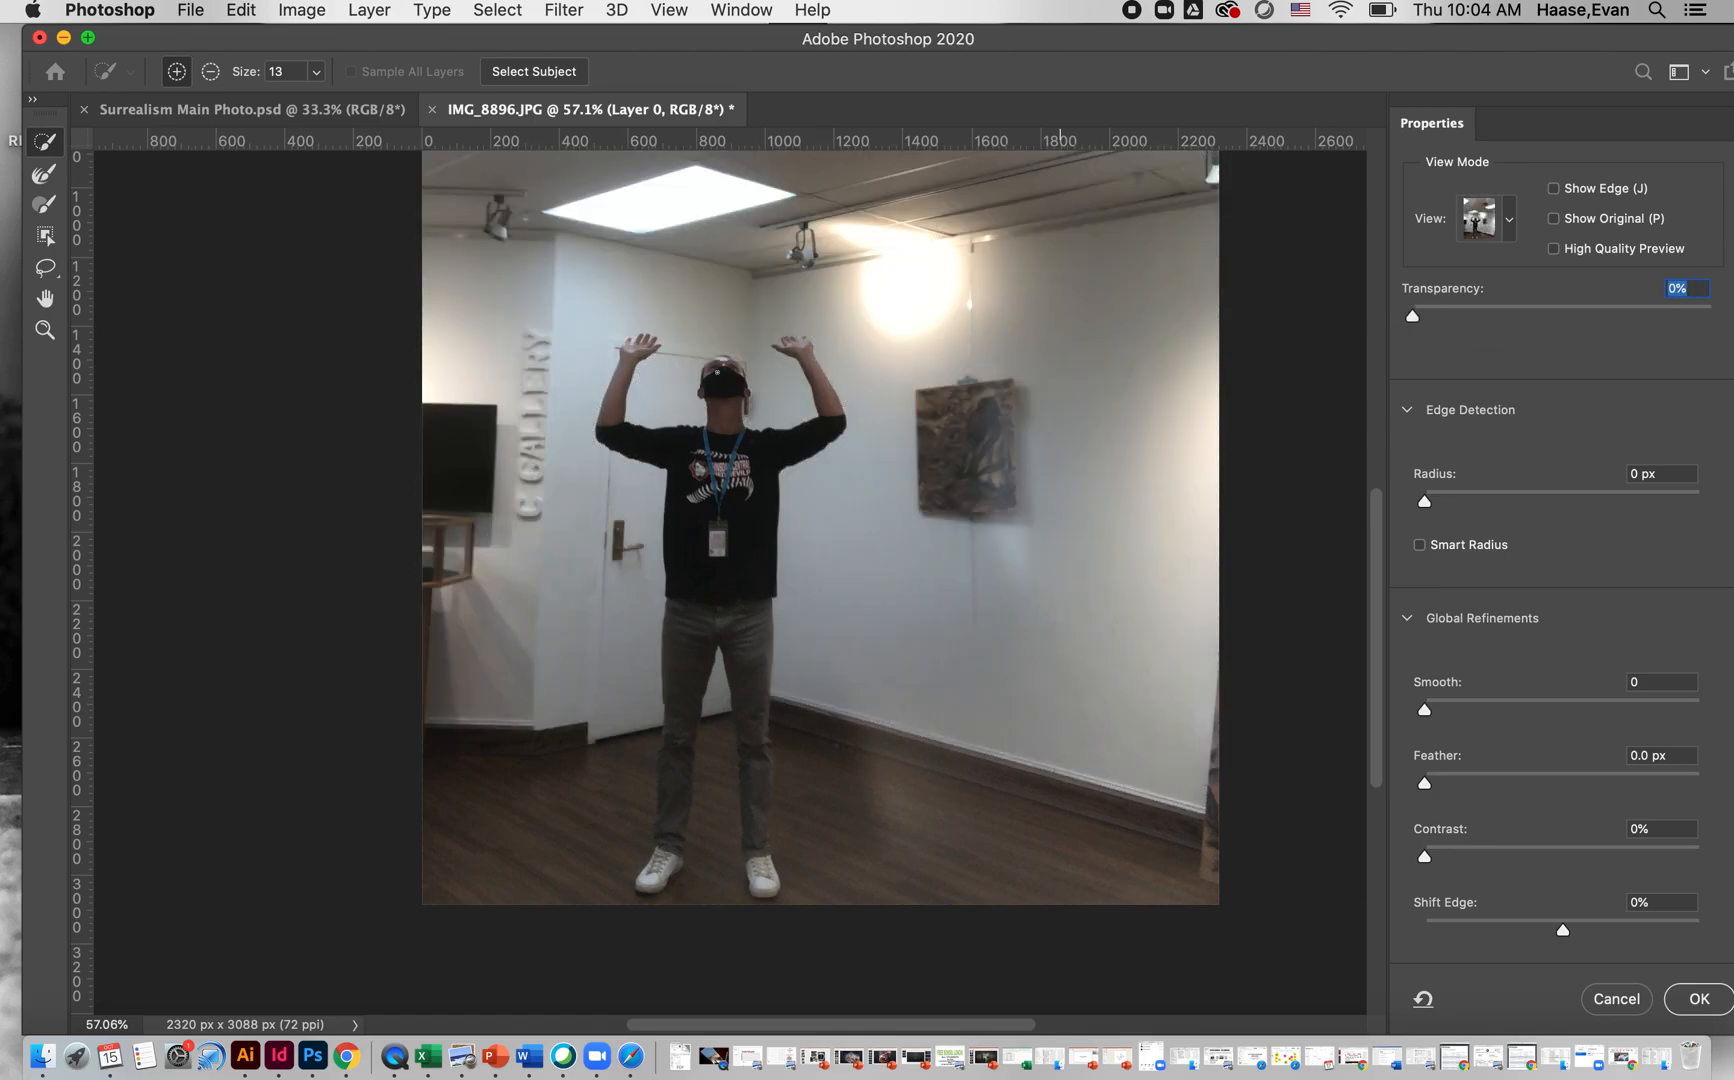
key("super+equal")
key("super+equal")
key("super+equal")
key("super+equal")
key("super+equal")
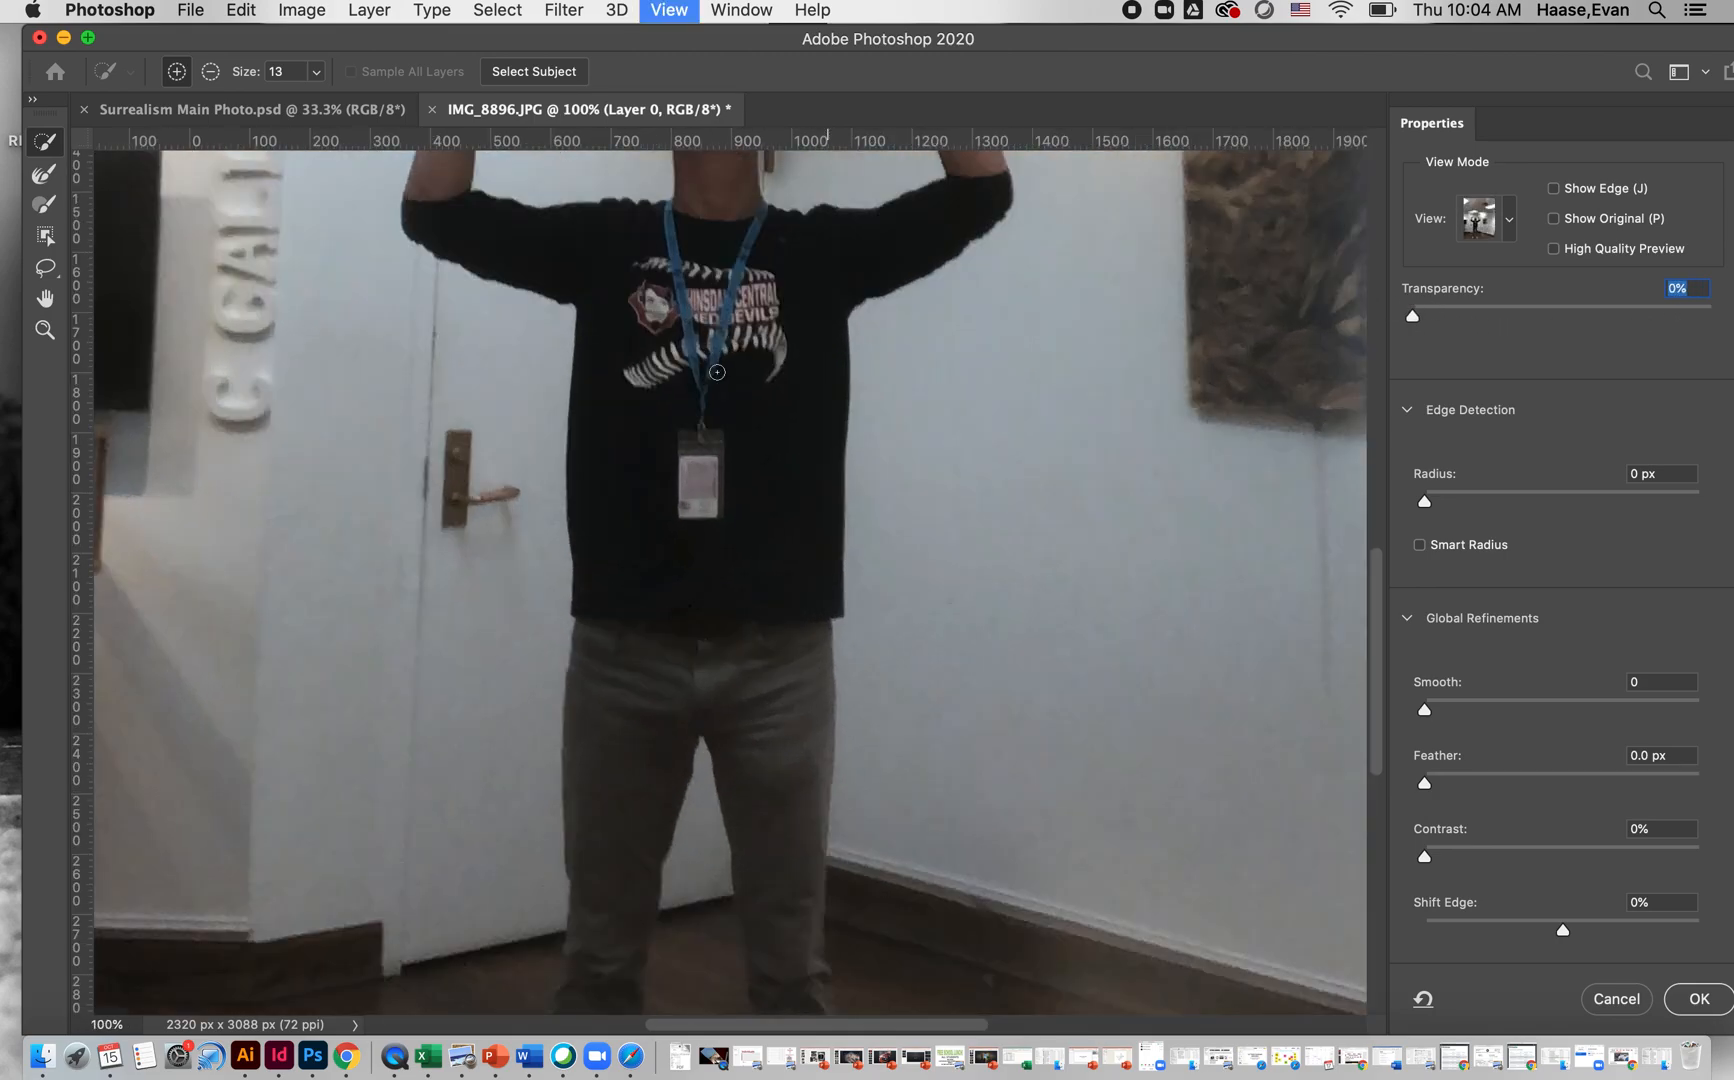
scroll(716, 378, "up", 5)
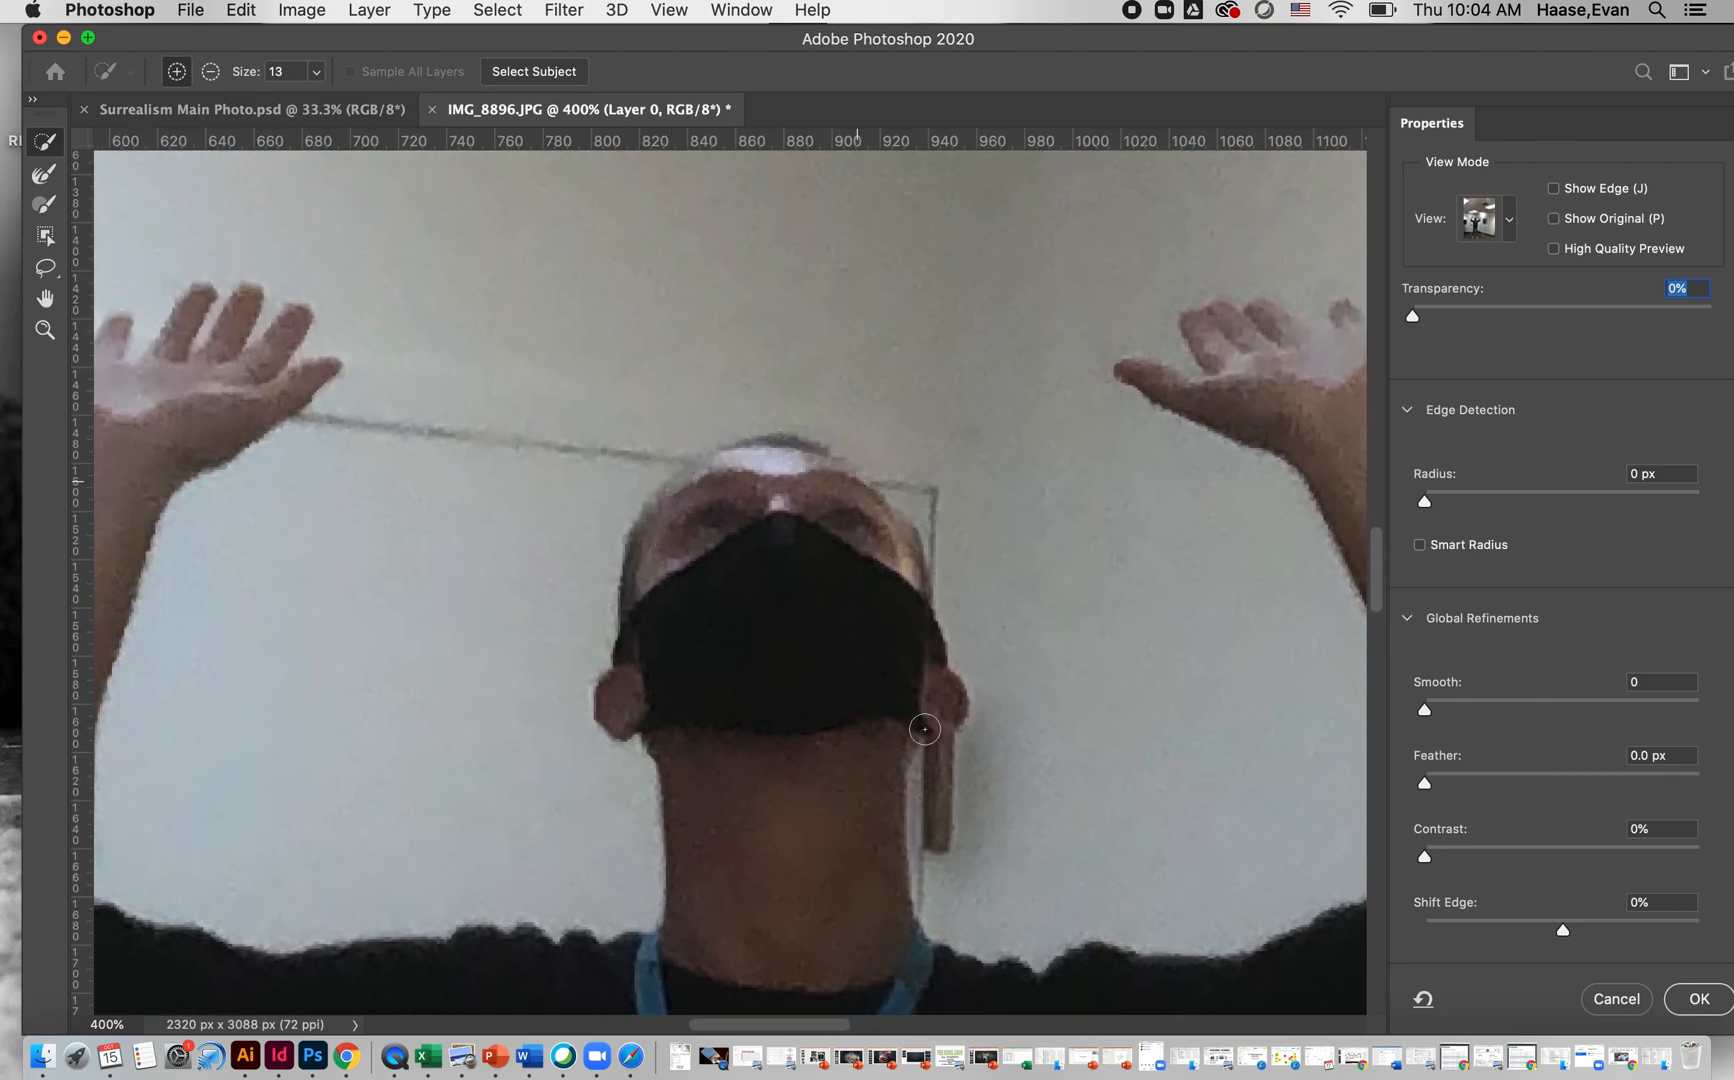
scroll(910, 754, "down", 3)
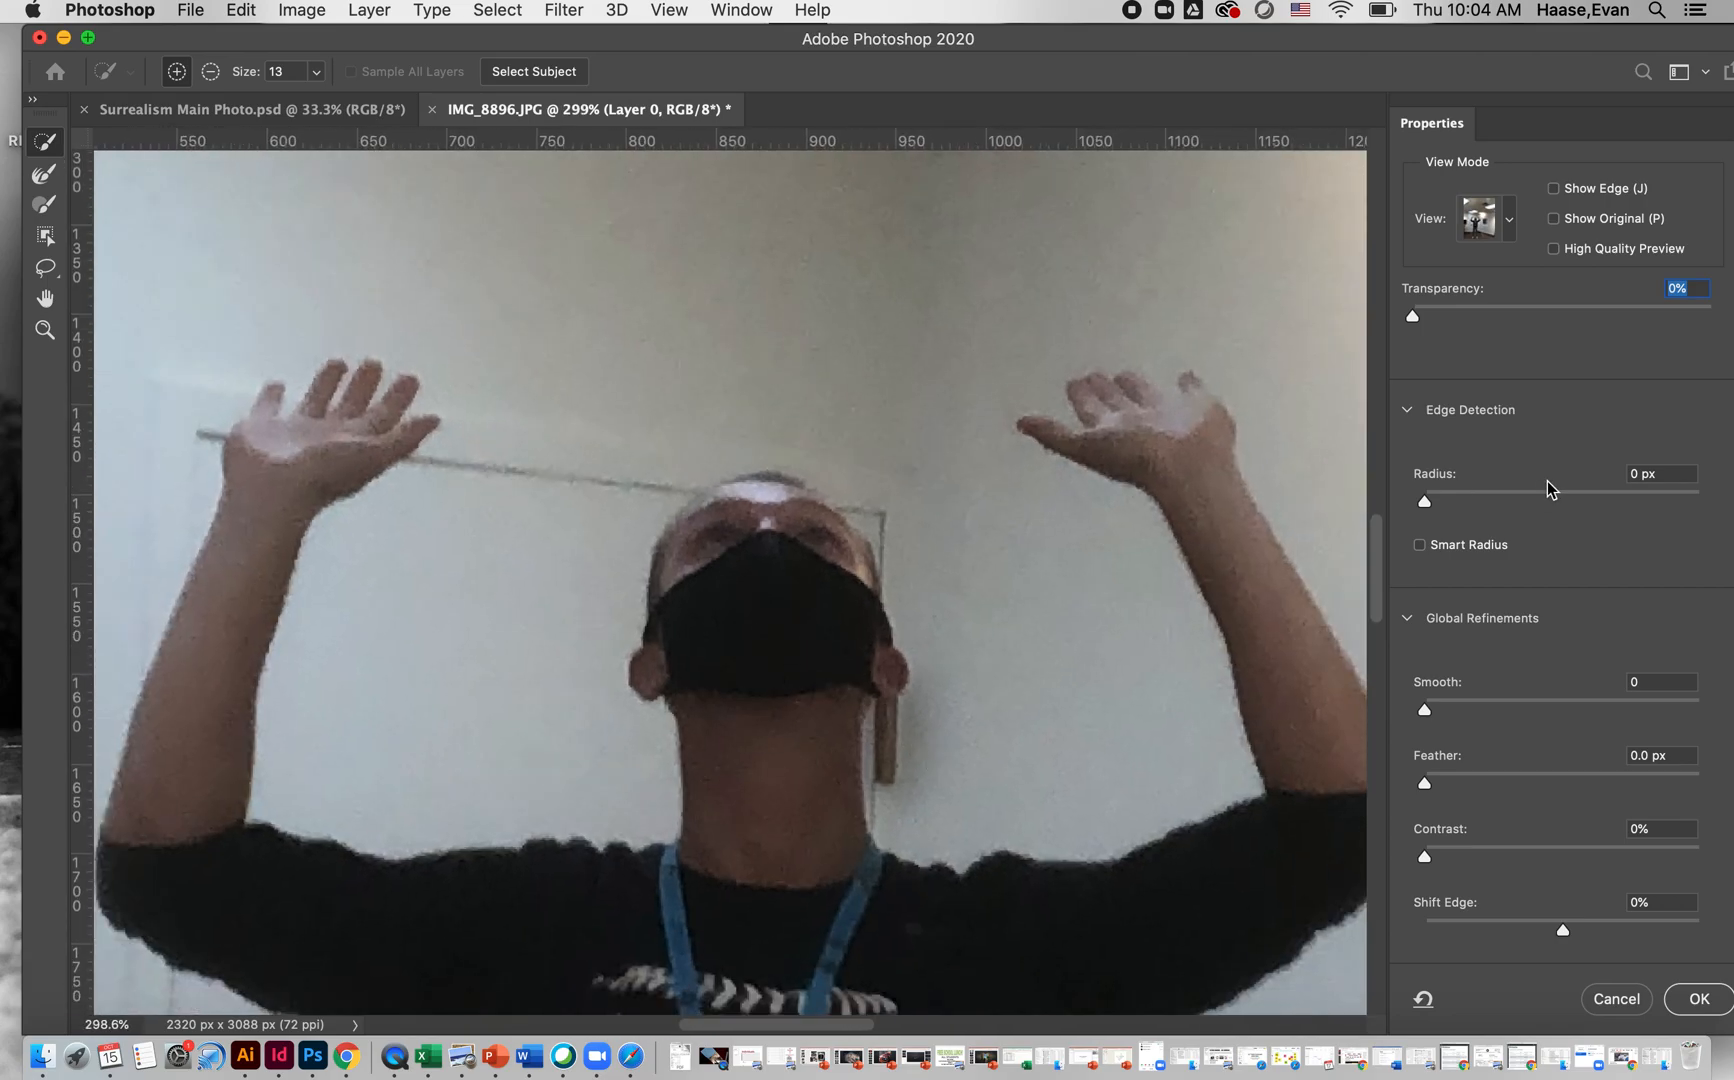
Set the view transparency to 100%, try subtracting the background fringe beside the head, and undo the stroke.
left_click_drag(1415, 322, 1718, 360)
left_click(210, 71)
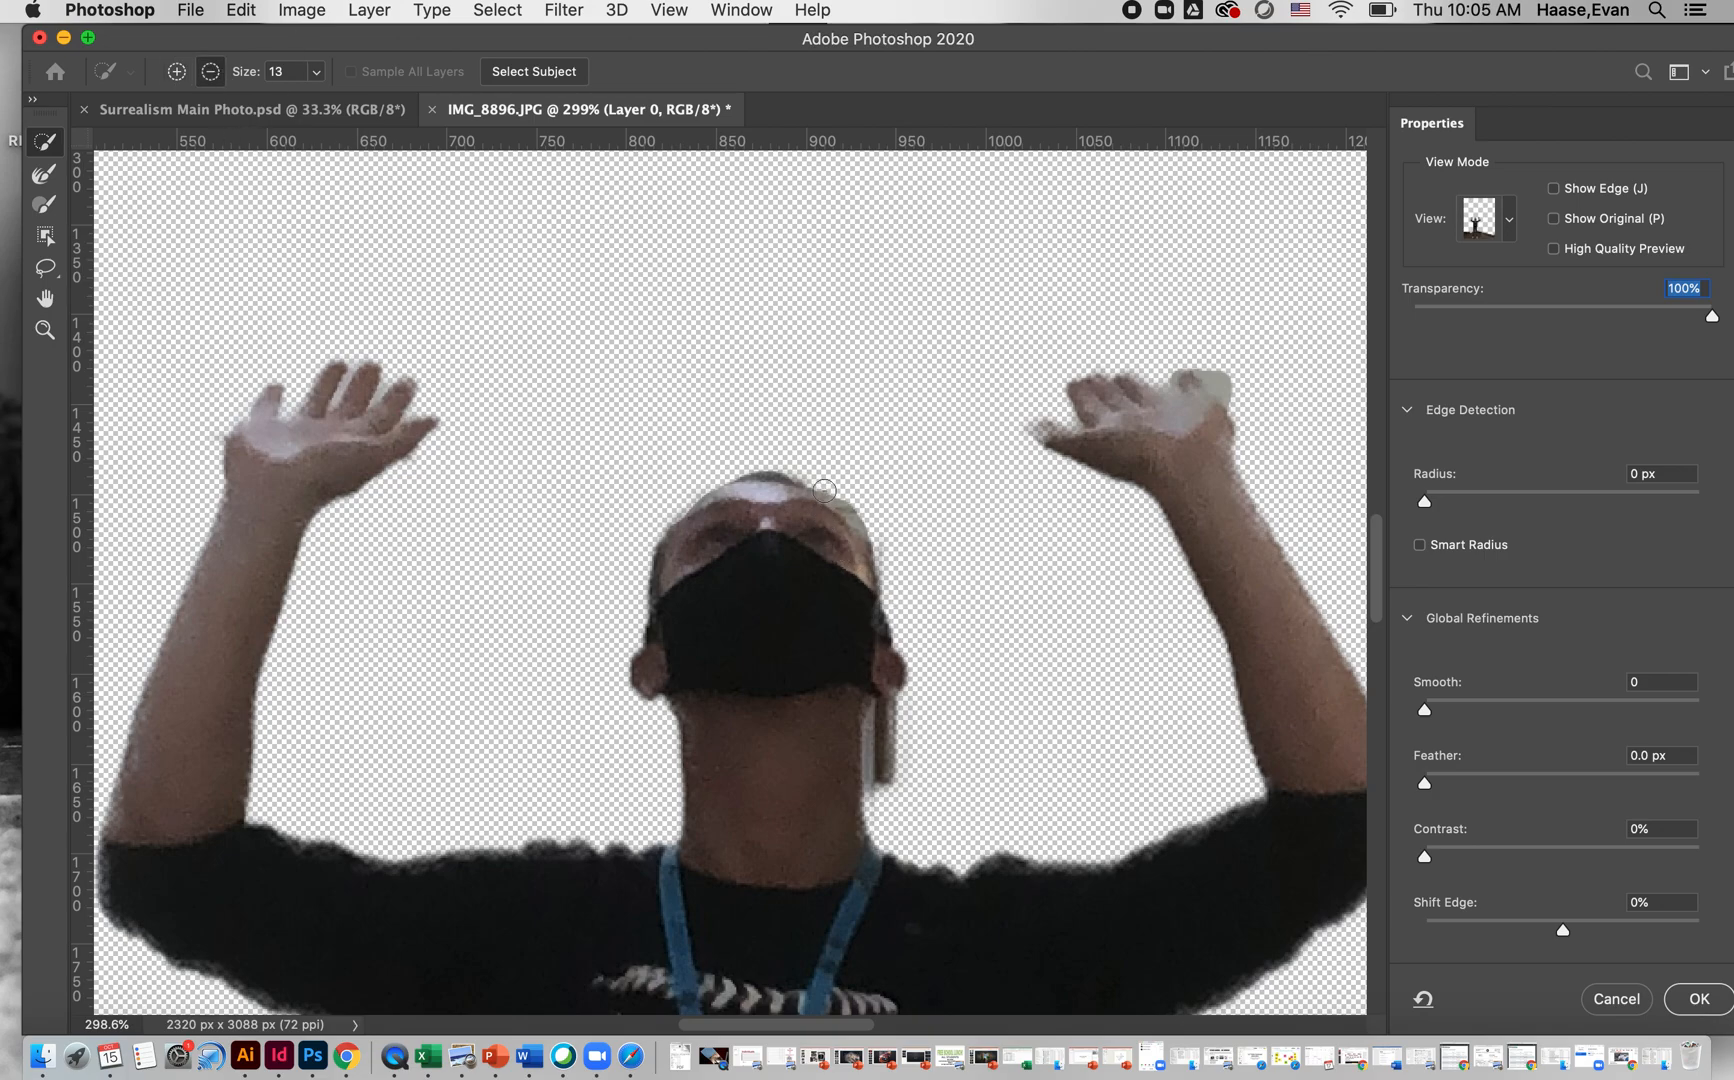
left_click_drag(869, 529, 903, 599)
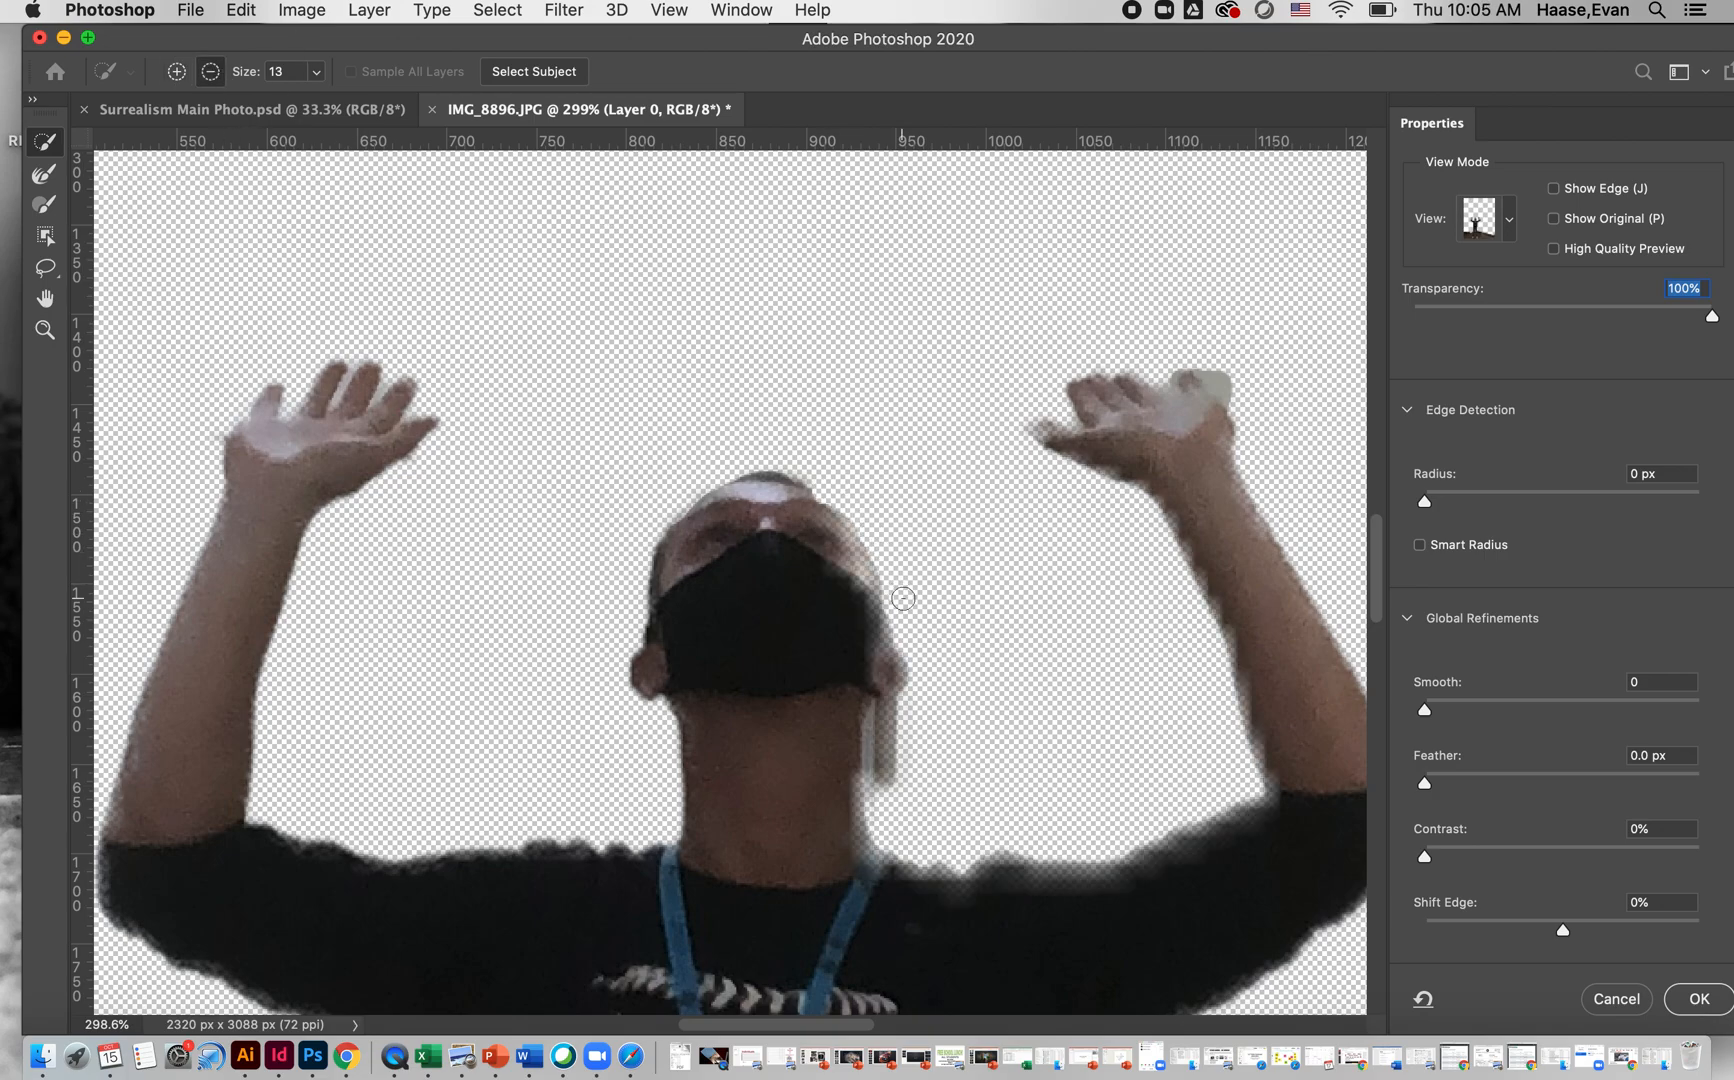
key("super+z")
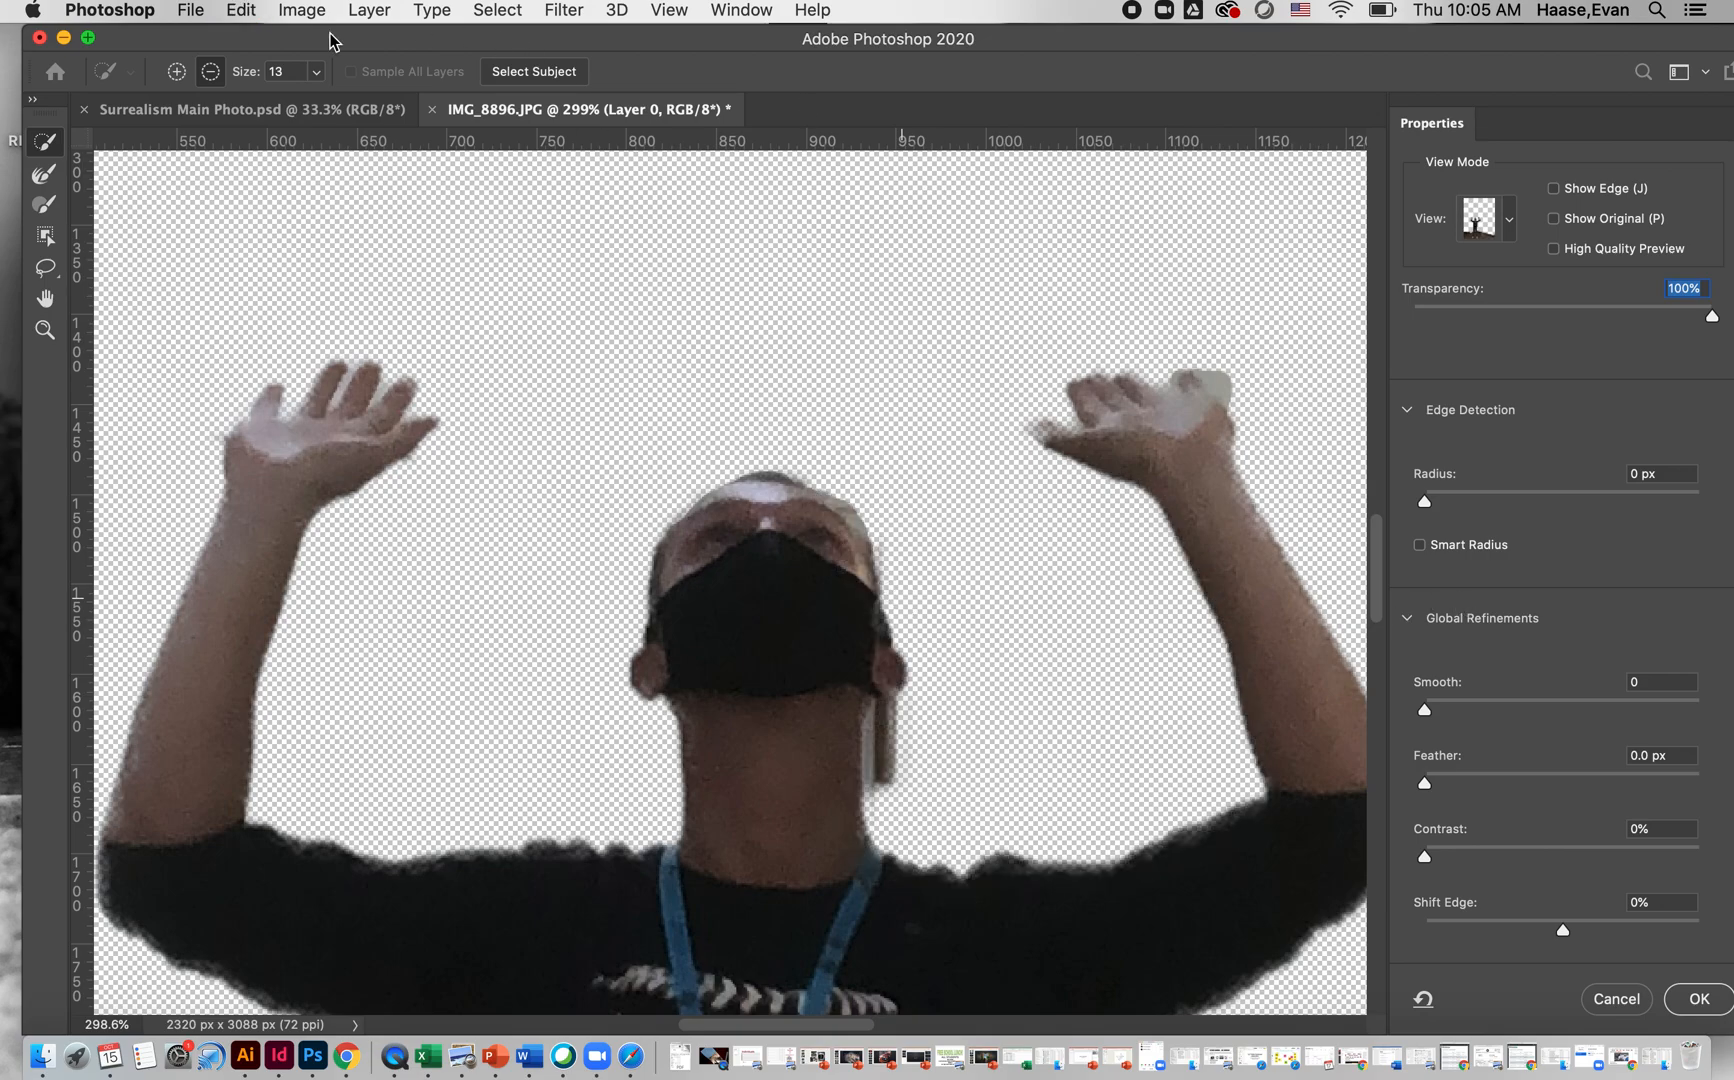
Reduce the brush size to 4 and subtract the leftover background beside the neck and along the side of the head.
left_click(317, 75)
left_click_drag(317, 97, 307, 100)
left_click_drag(874, 737, 865, 787)
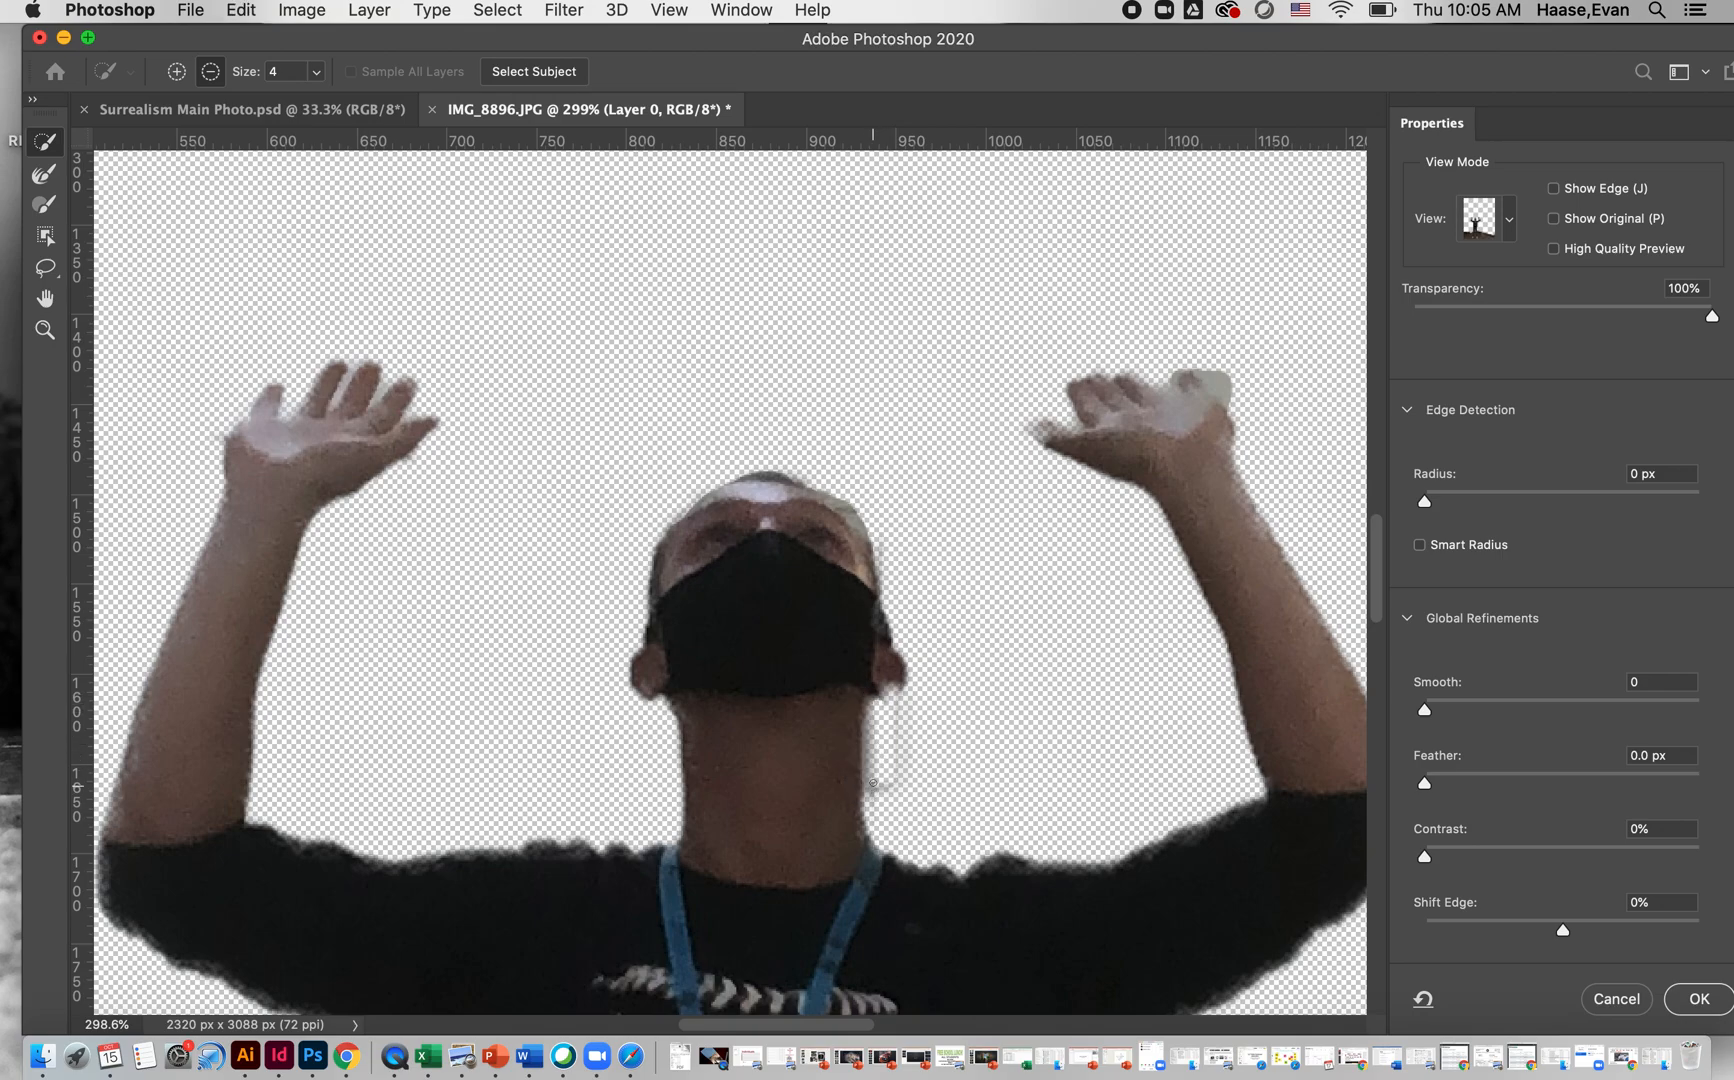
left_click_drag(859, 517, 886, 600)
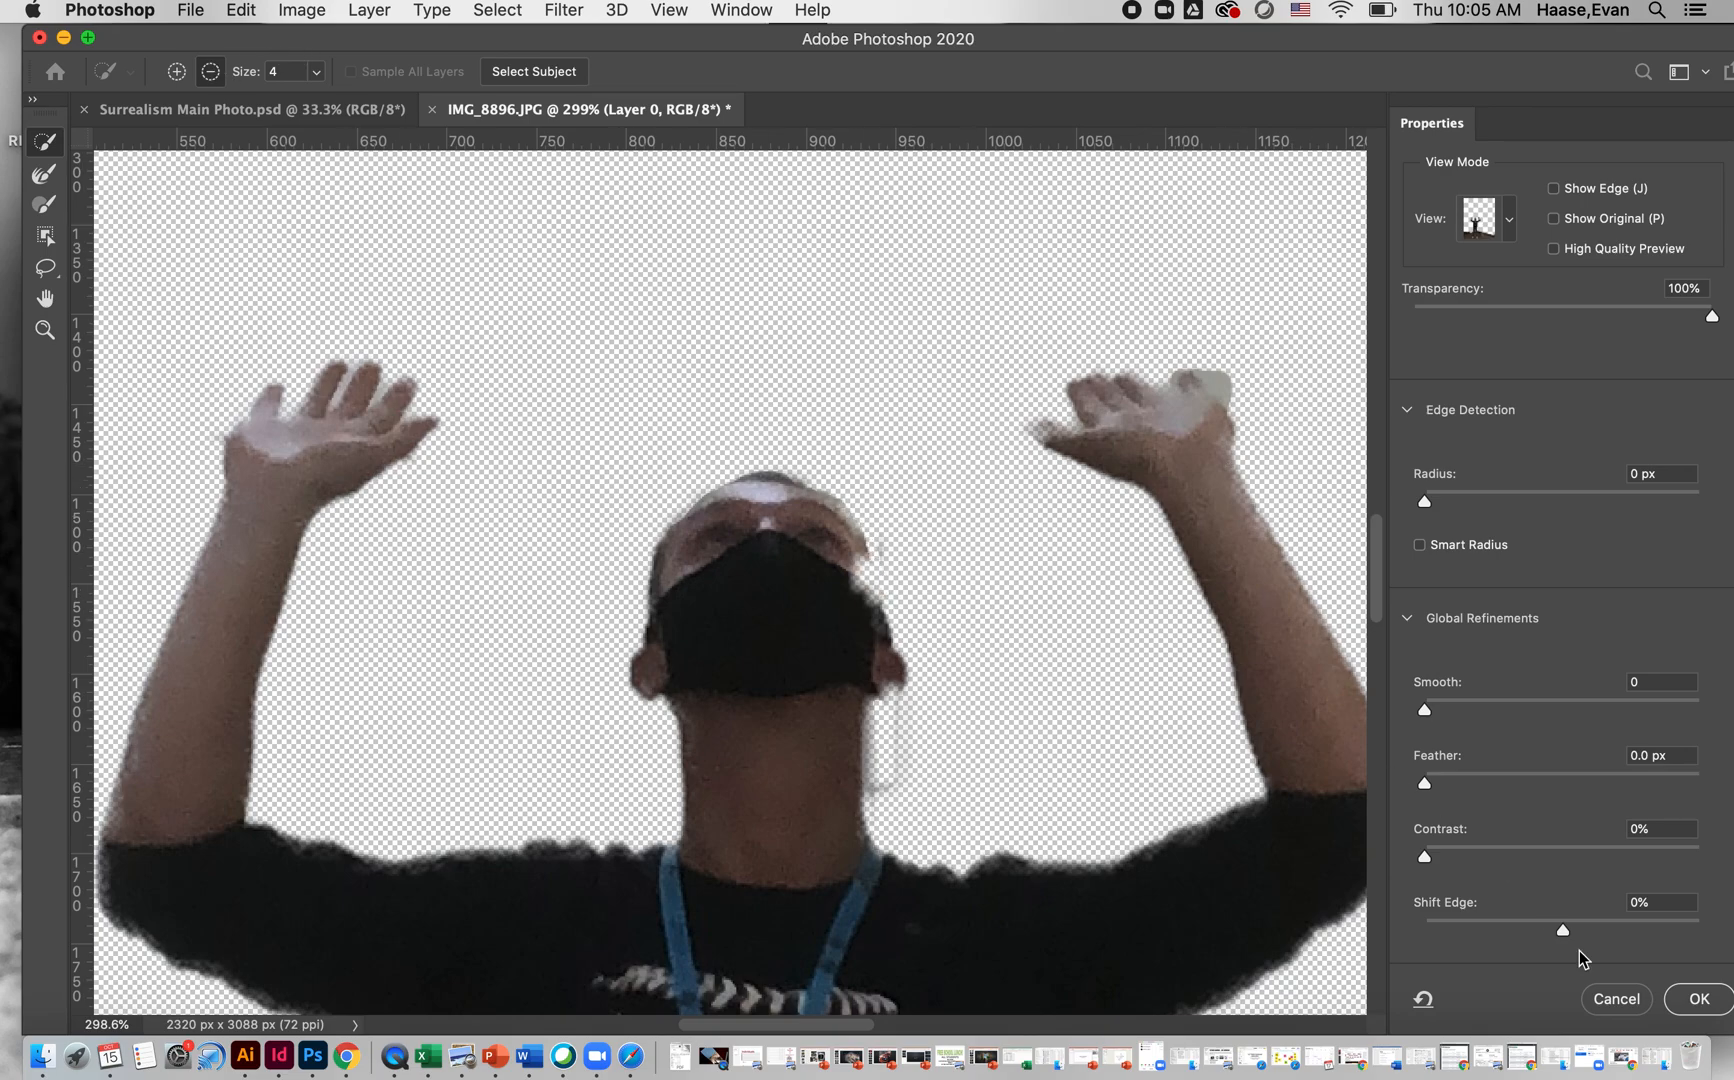
Refine the selection edge with Shift Edge -11%, Smooth 22, Feather 0.9 px, Contrast 14% and Radius 2 px.
mouse_move(1565, 932)
left_mouse_down()
mouse_move(1506, 933)
mouse_move(1547, 930)
left_mouse_up()
left_click_drag(1425, 710, 1487, 745)
left_click(1487, 711)
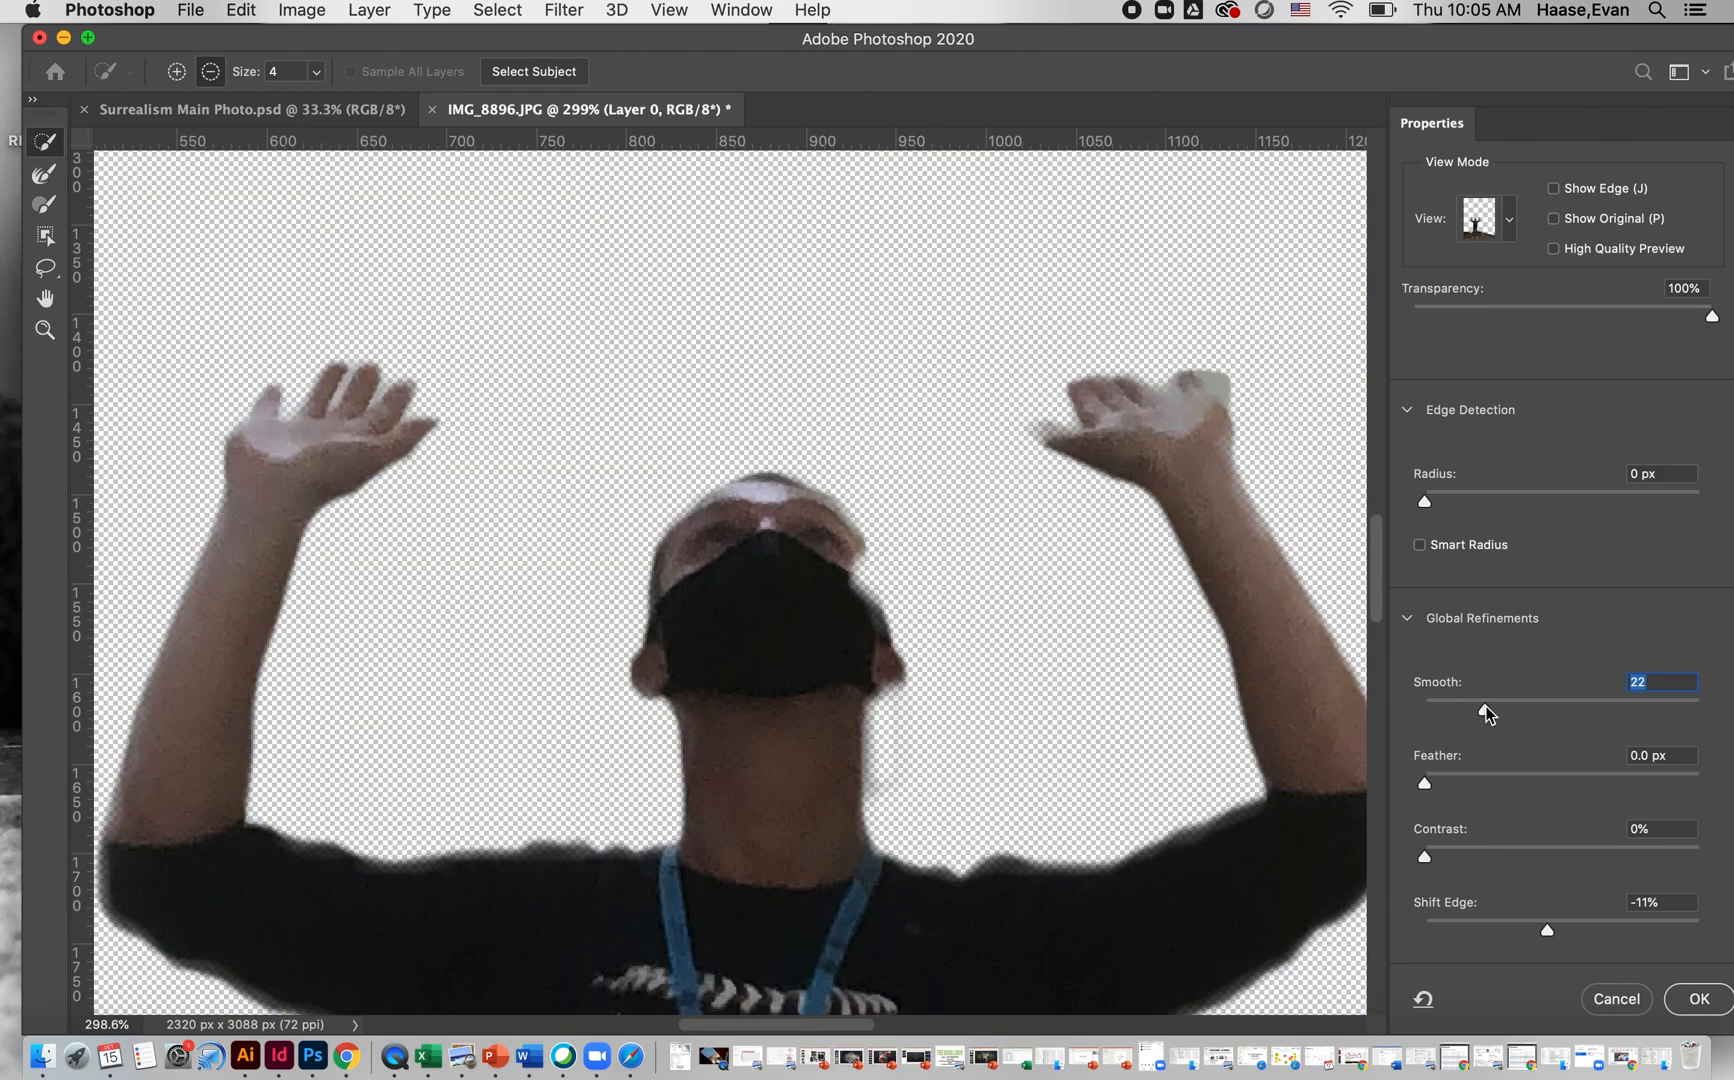
mouse_move(1425, 785)
left_mouse_down()
mouse_move(1480, 787)
mouse_move(1688, 883)
mouse_move(1450, 828)
mouse_move(1437, 784)
left_mouse_up()
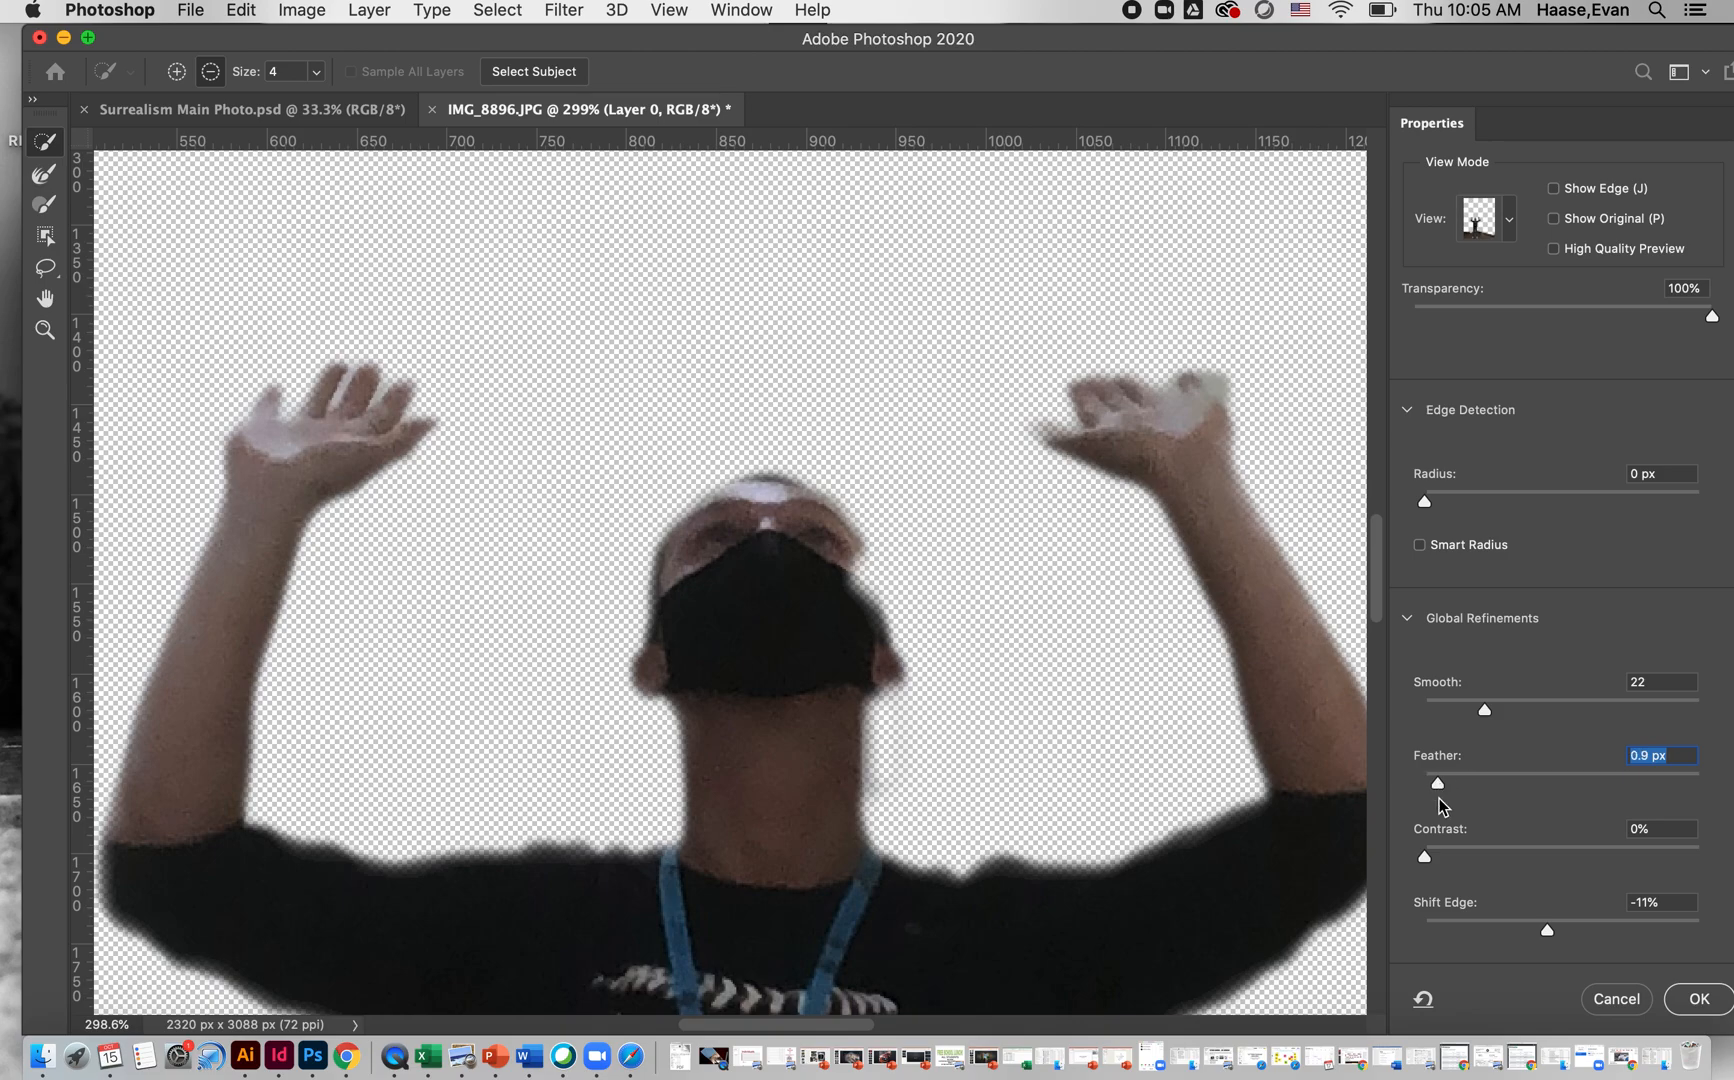
left_click_drag(1425, 857, 1463, 853)
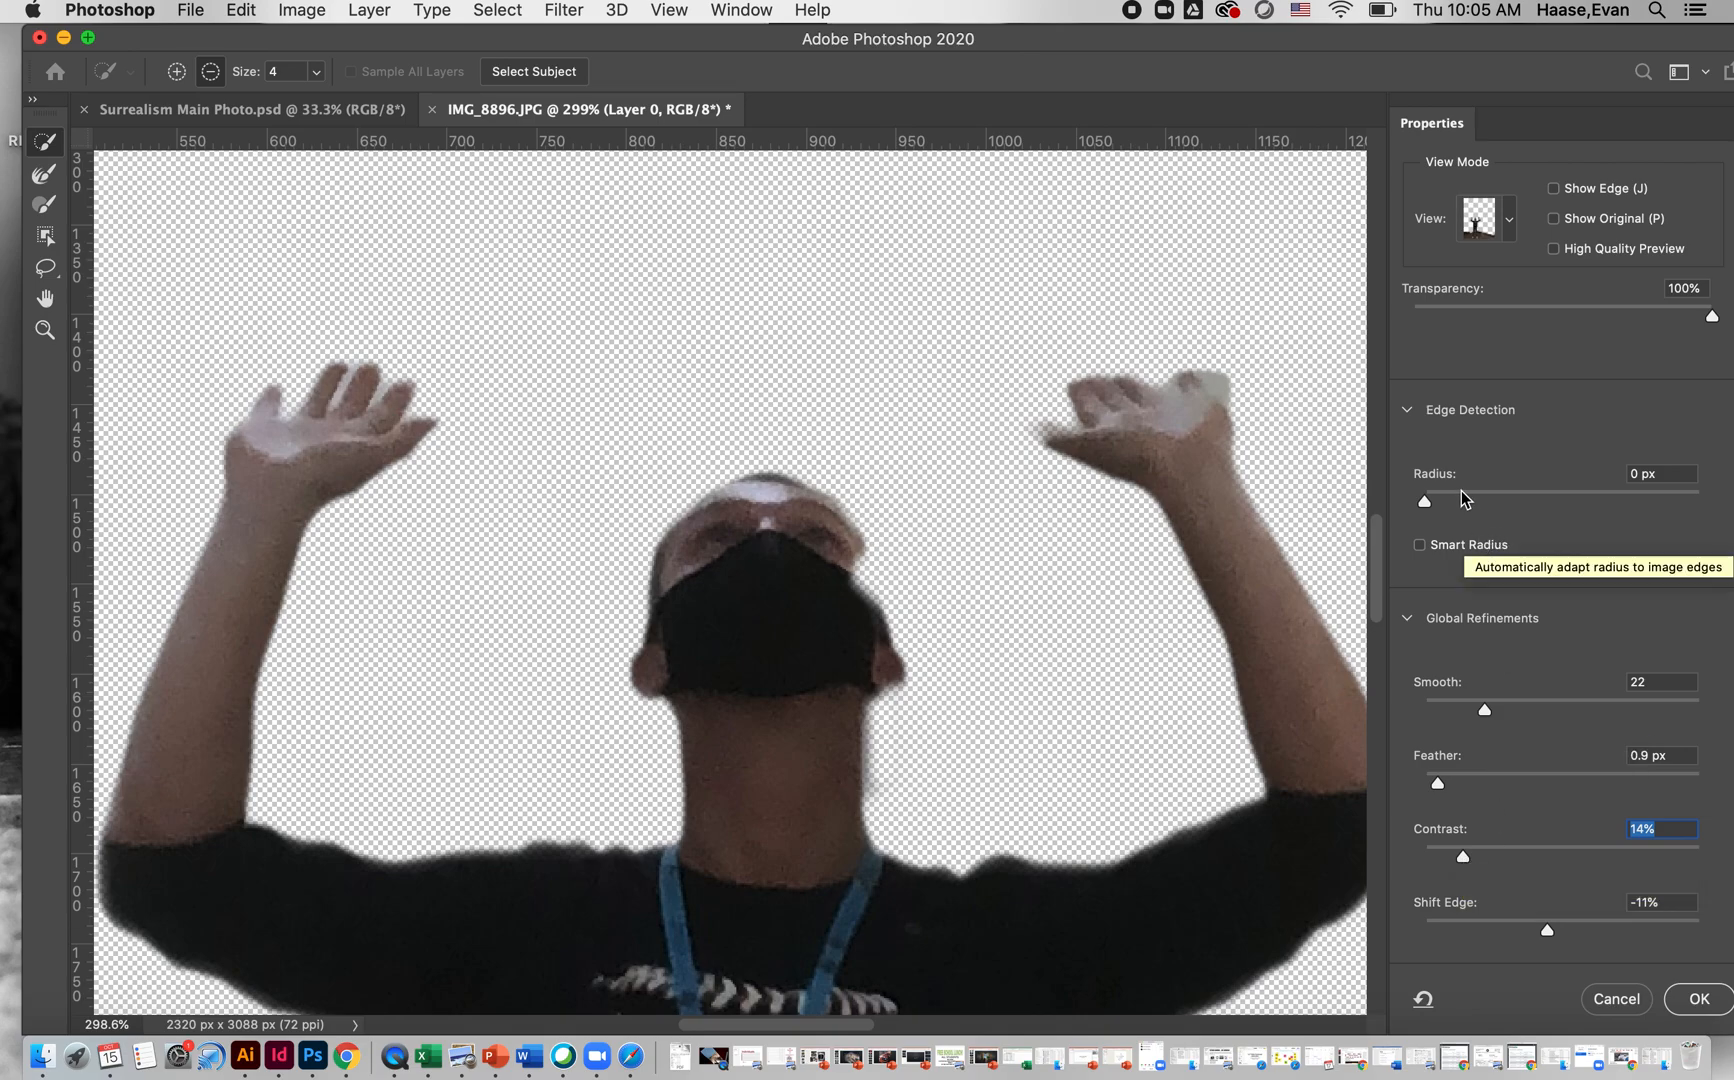
mouse_move(1425, 503)
left_mouse_down()
mouse_move(1474, 503)
mouse_move(1453, 499)
left_mouse_up()
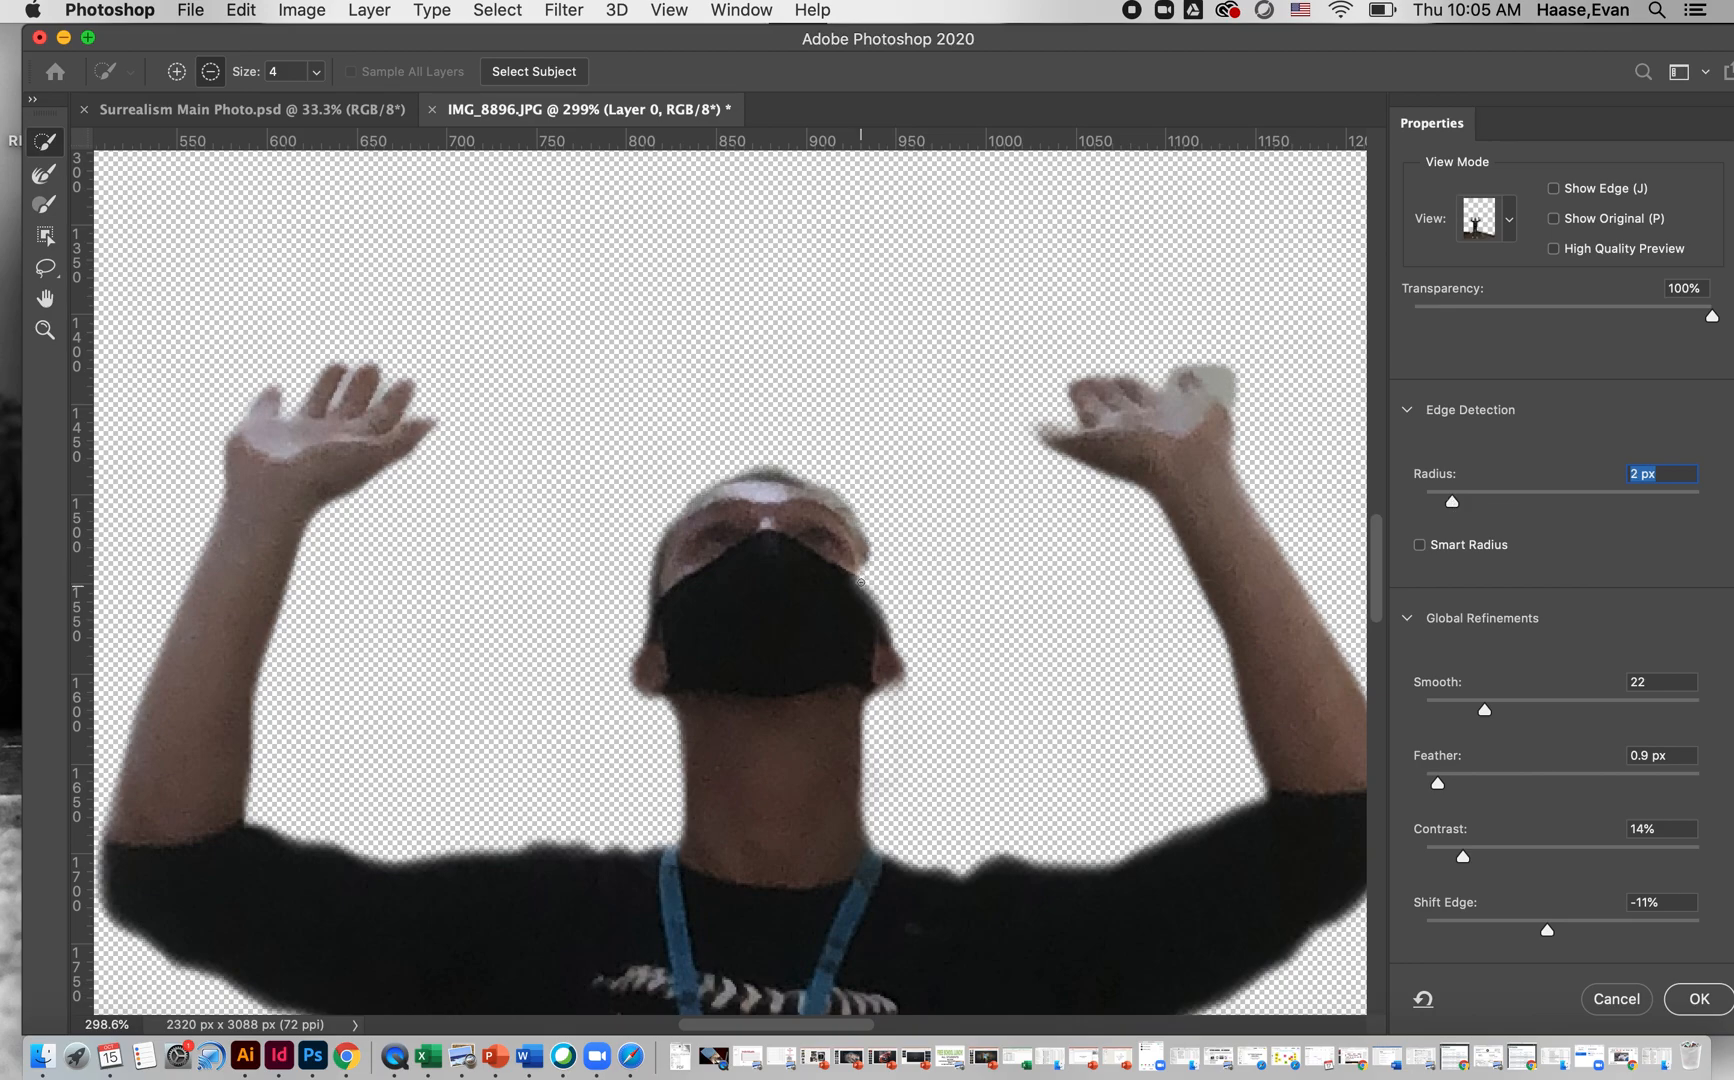
Add the missing edge beside the mask back to the selection and subtract the patch of wall between the legs.
left_click(176, 71)
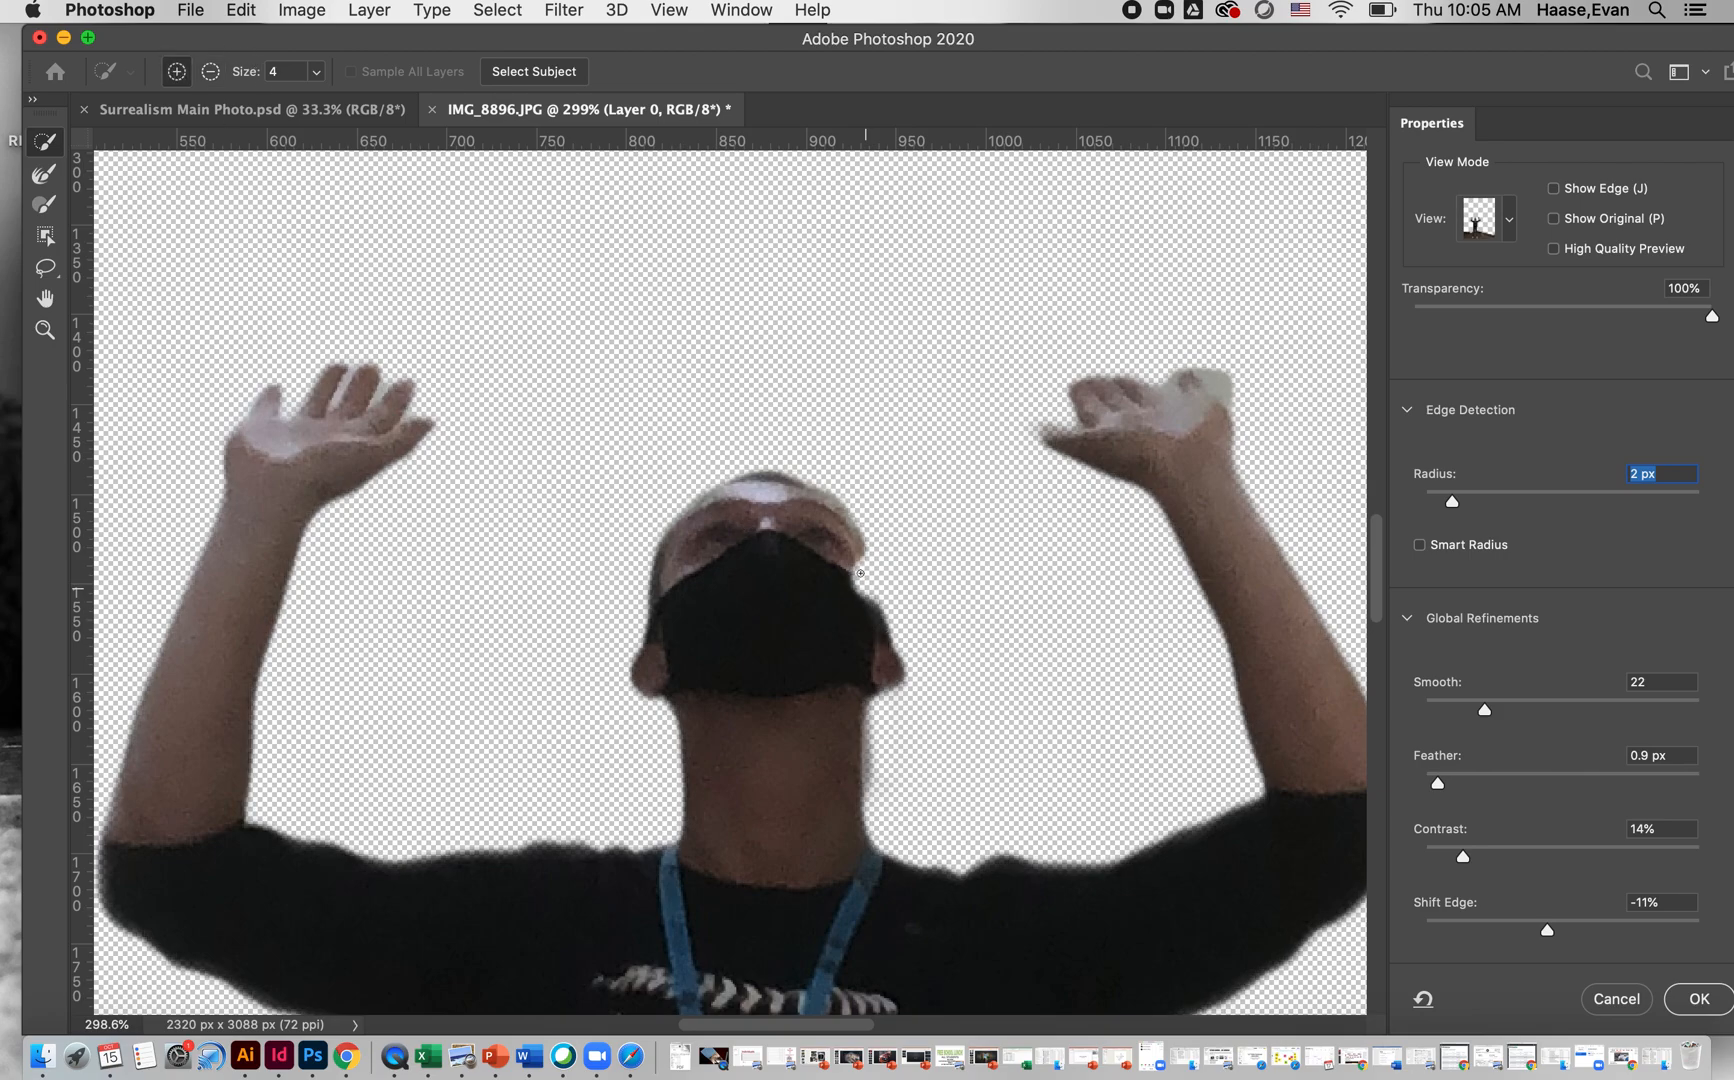
left_click_drag(864, 589, 872, 615)
scroll(865, 558, "down", 20)
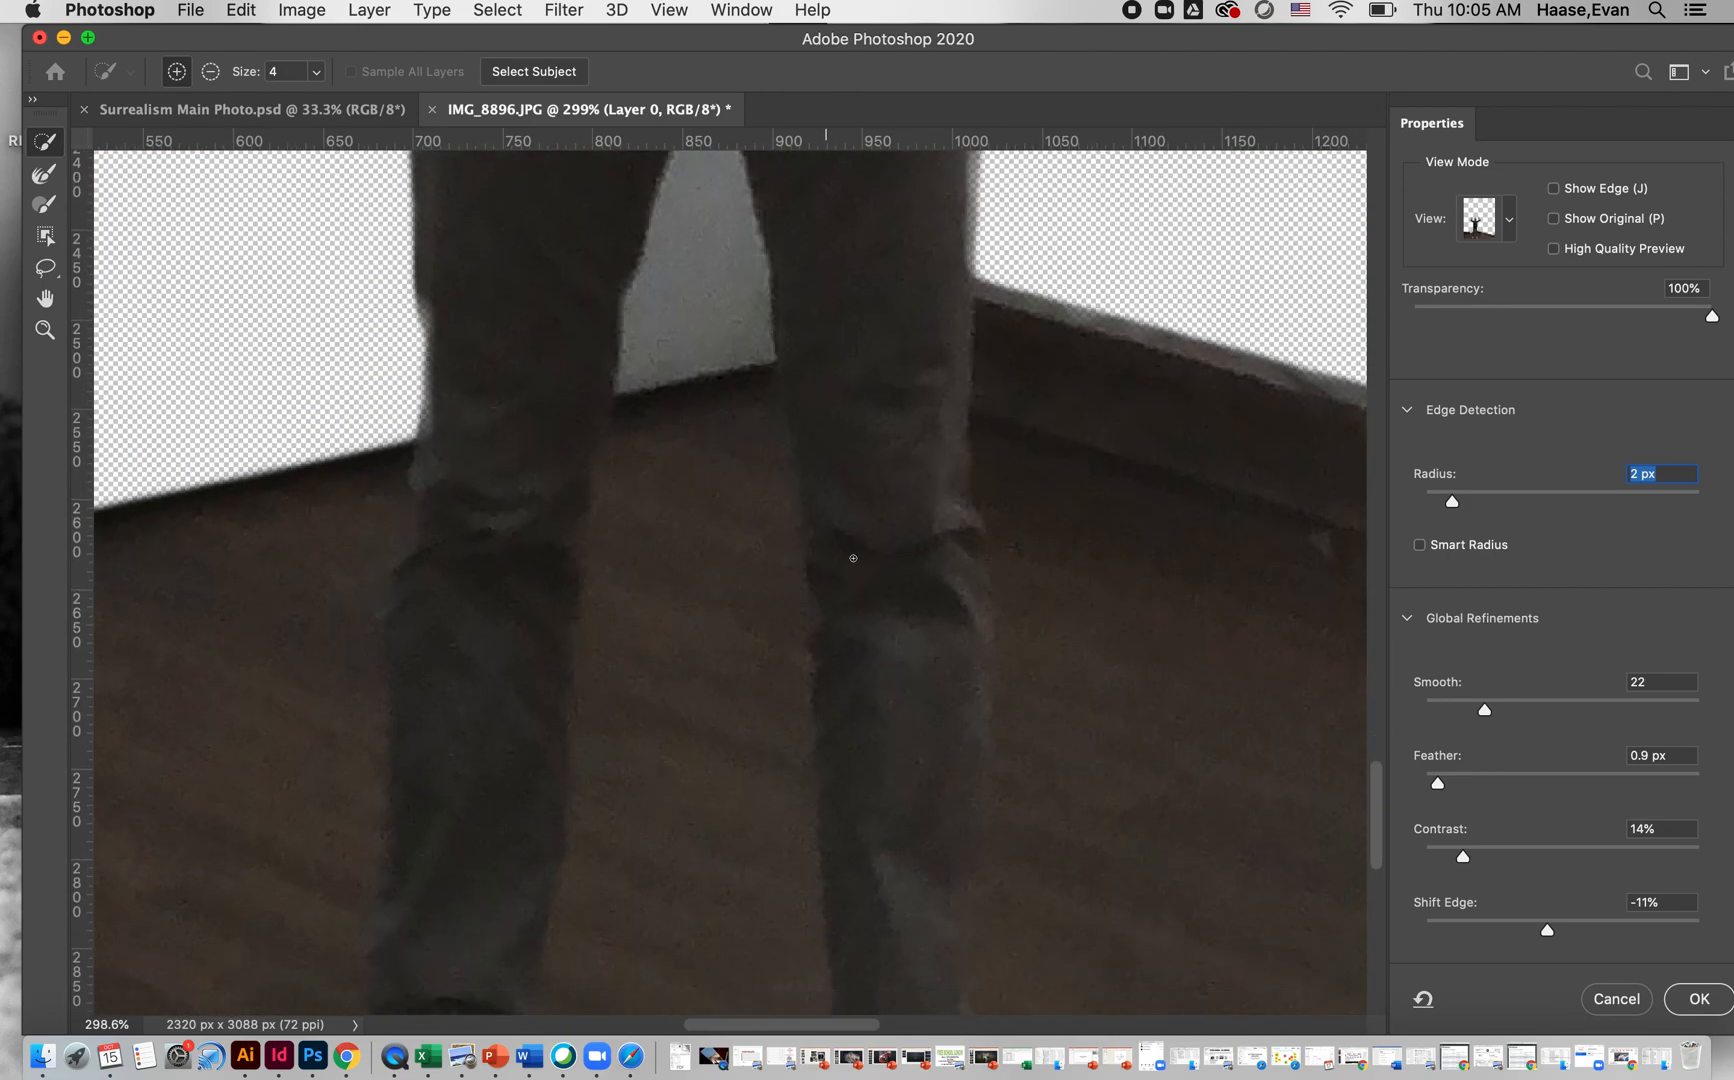
scroll(853, 558, "down", 5)
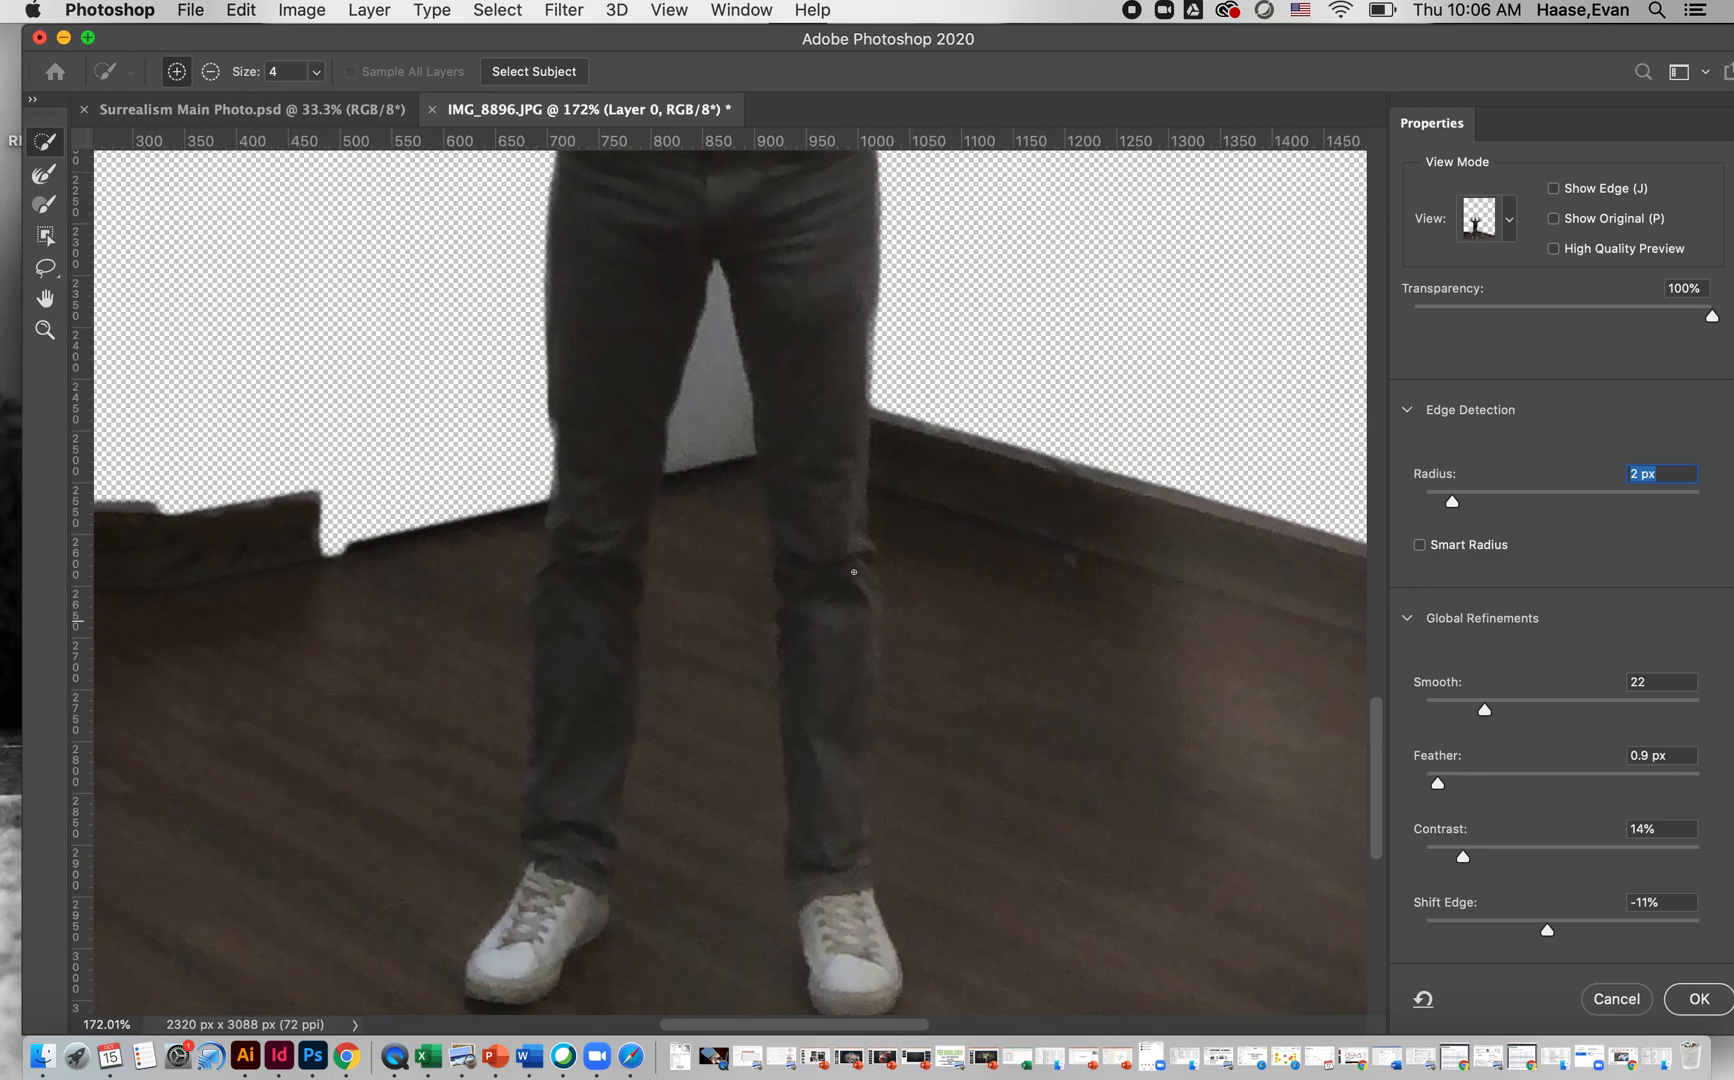
left_click(210, 73)
left_click_drag(709, 361, 698, 418)
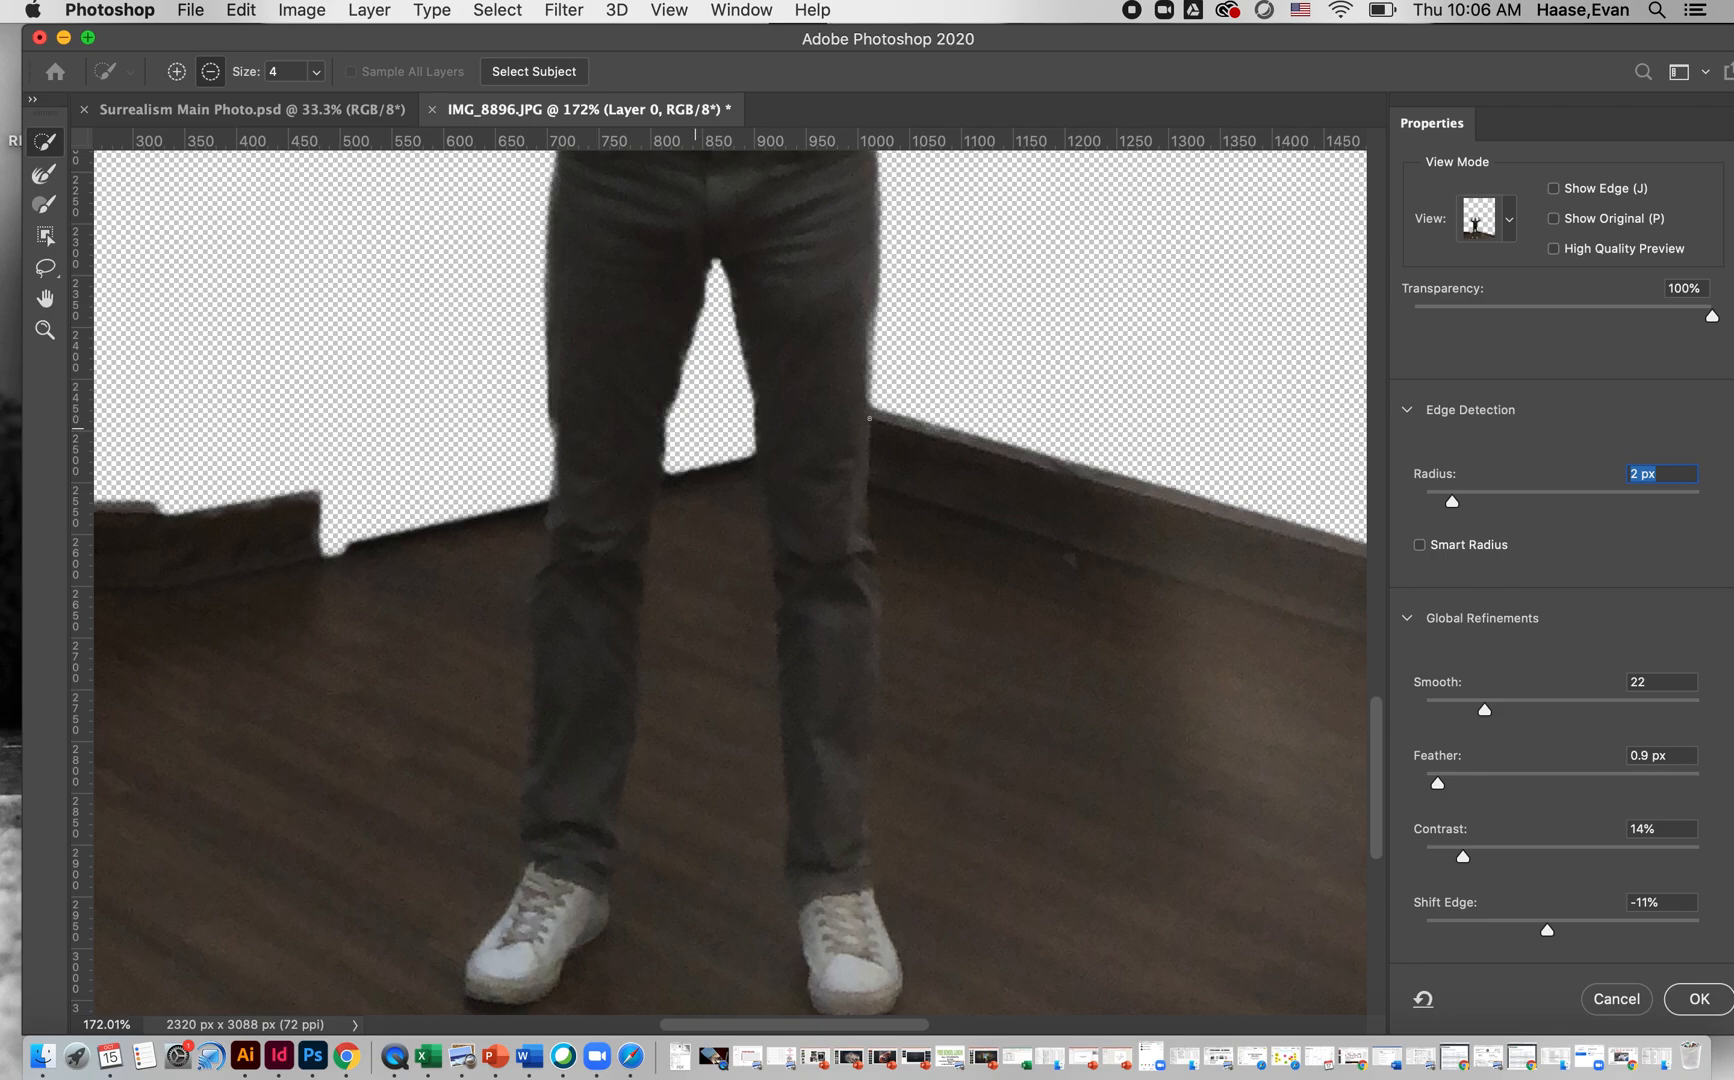
Try subtracting the floor and baseboard beside the right-hand leg, and discard the current Select and Mask edits.
left_click_drag(891, 518, 898, 567)
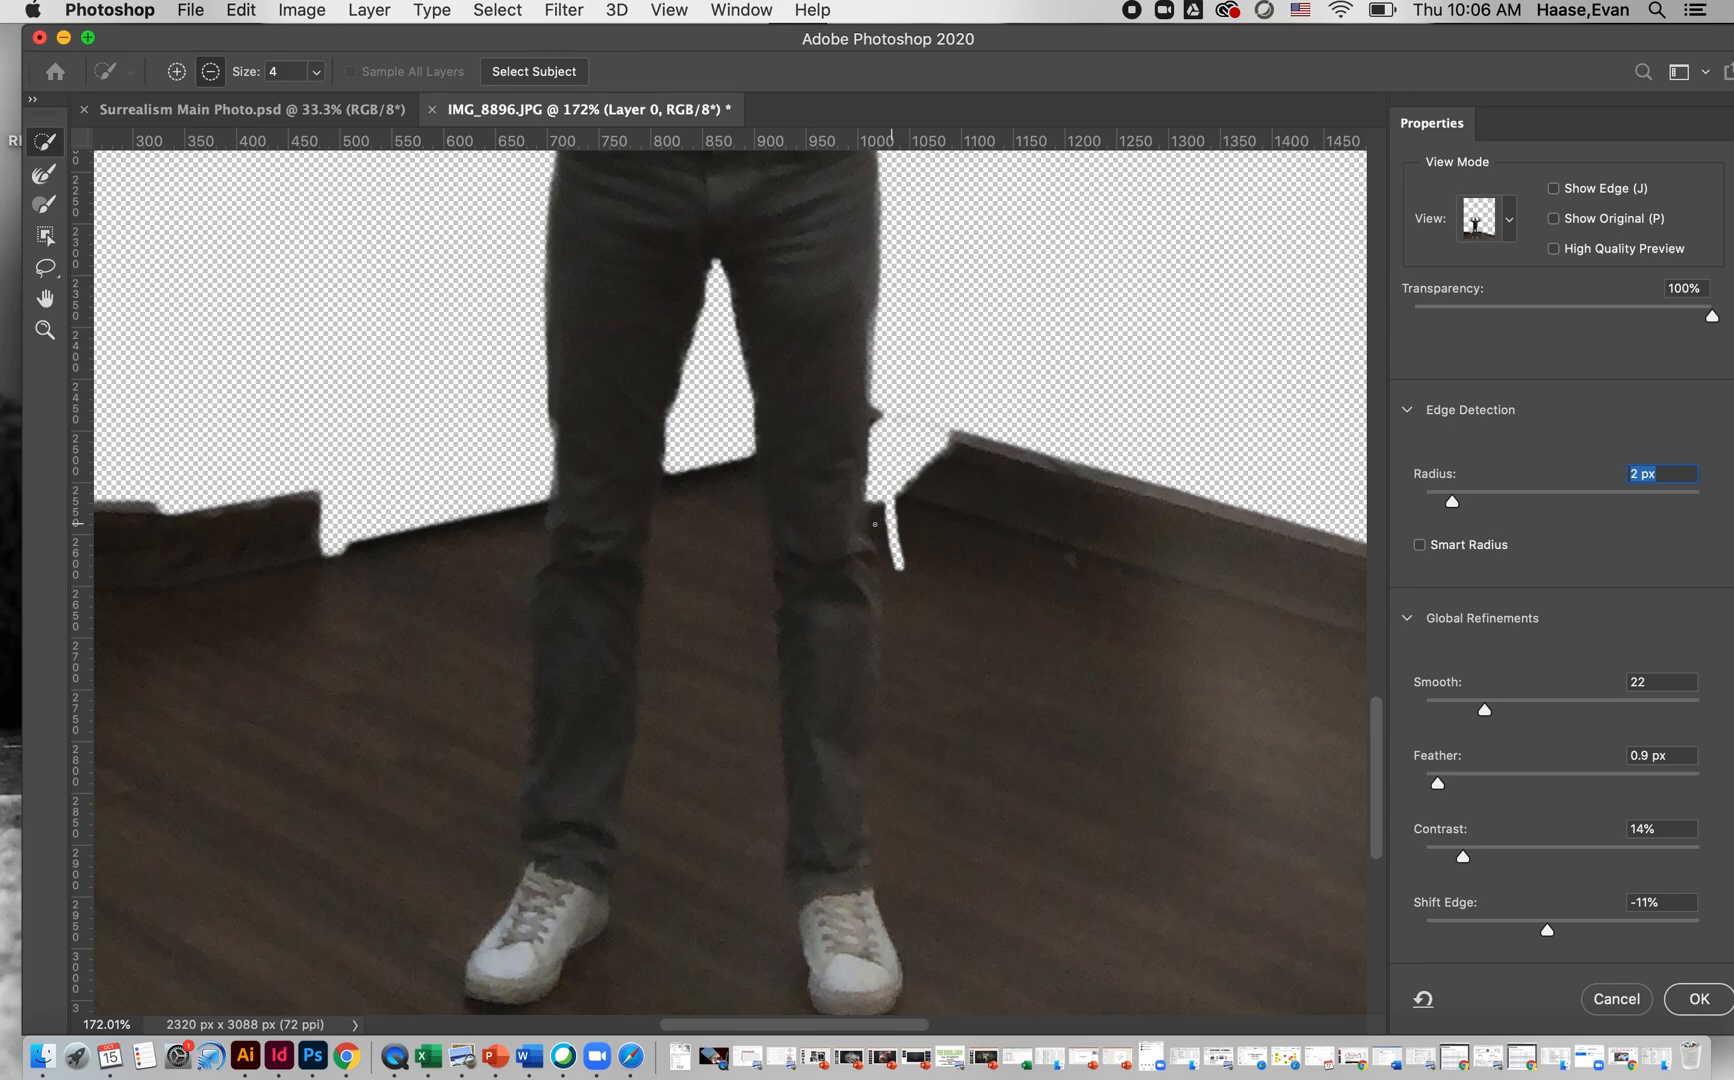
left_click_drag(884, 690, 887, 717)
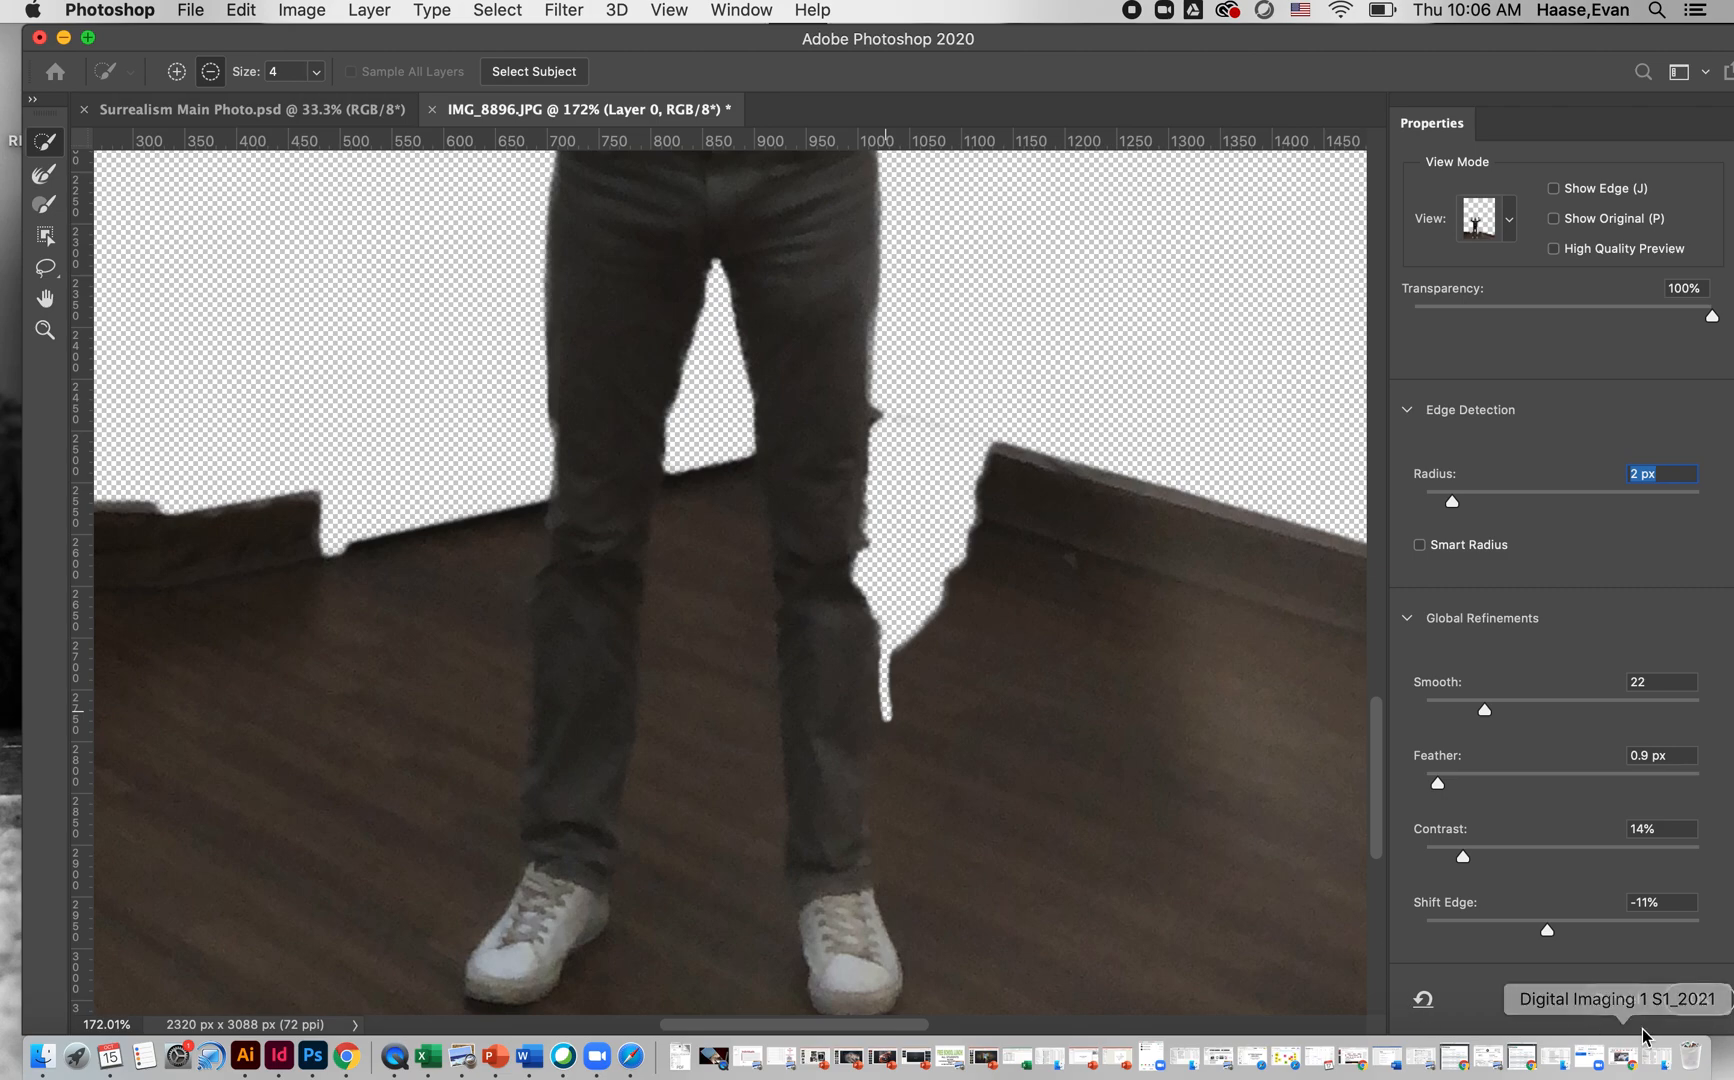
left_click(1615, 999)
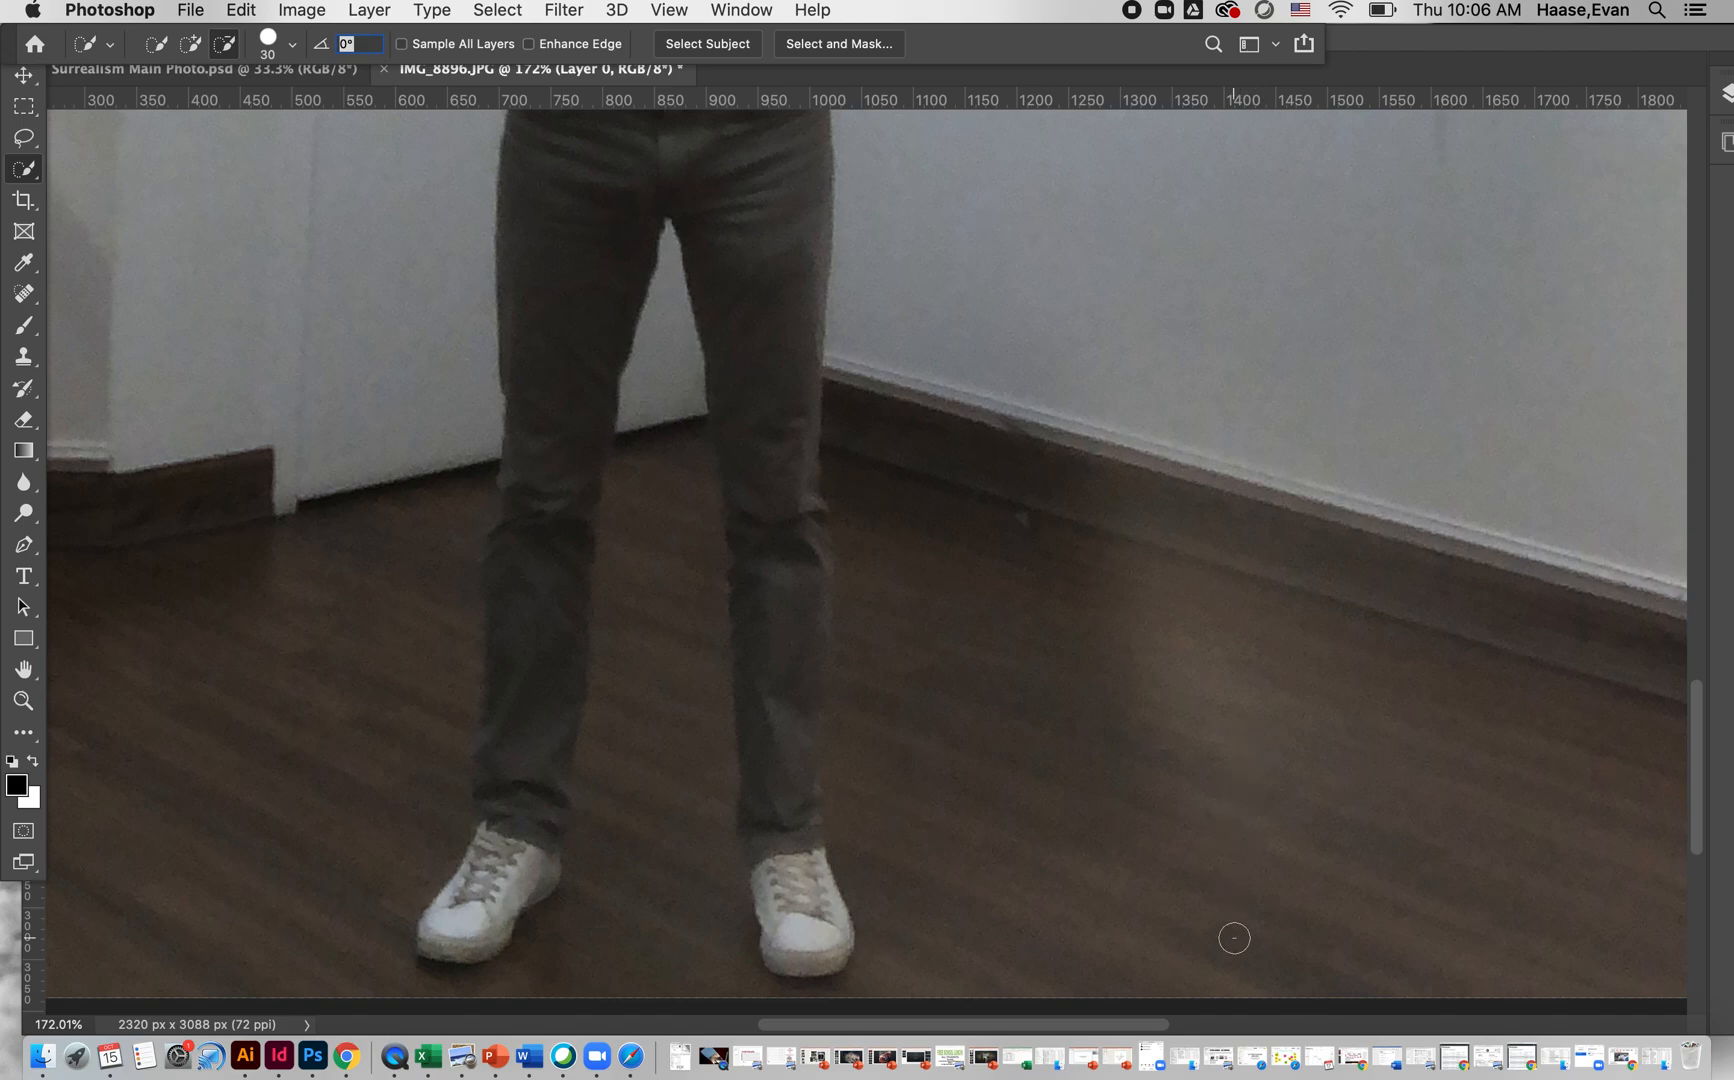
Brighten the whole photo with a Brightness/Contrast adjustment and set the contrast to 47.
scroll(1234, 938, "down", 3)
scroll(1234, 938, "down", 5)
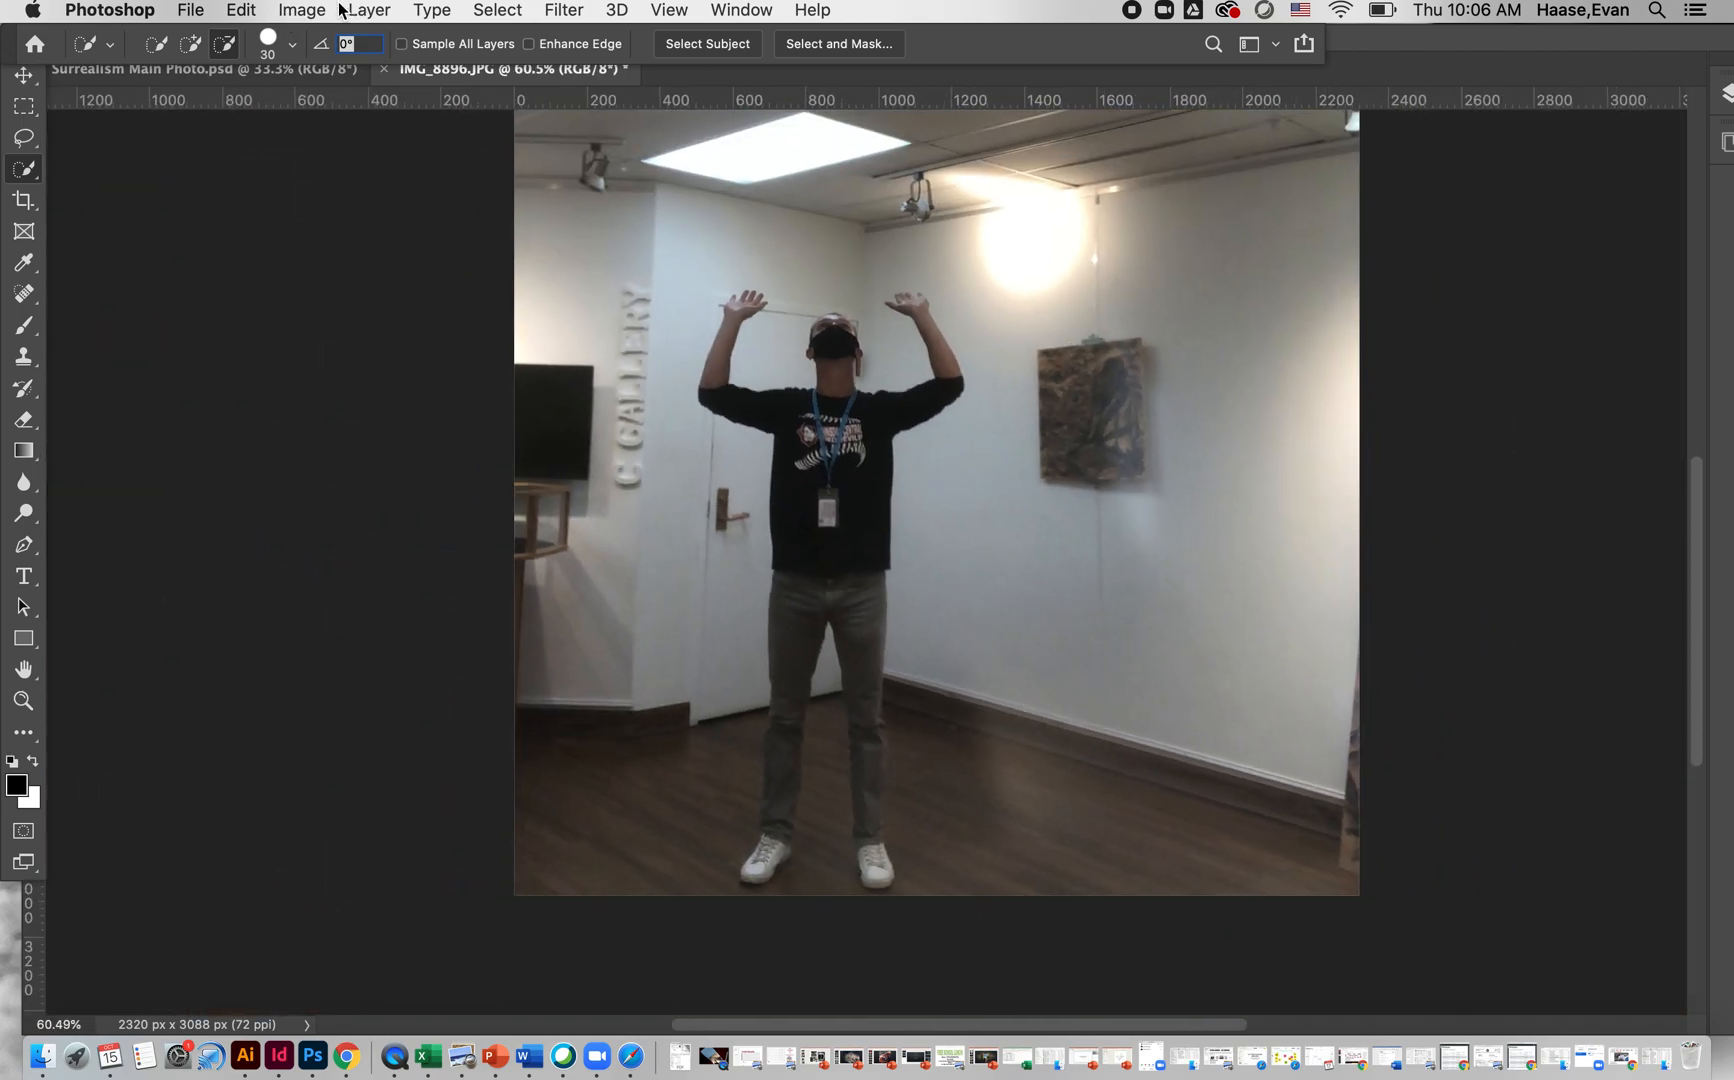
left_click(303, 10)
mouse_move(338, 75)
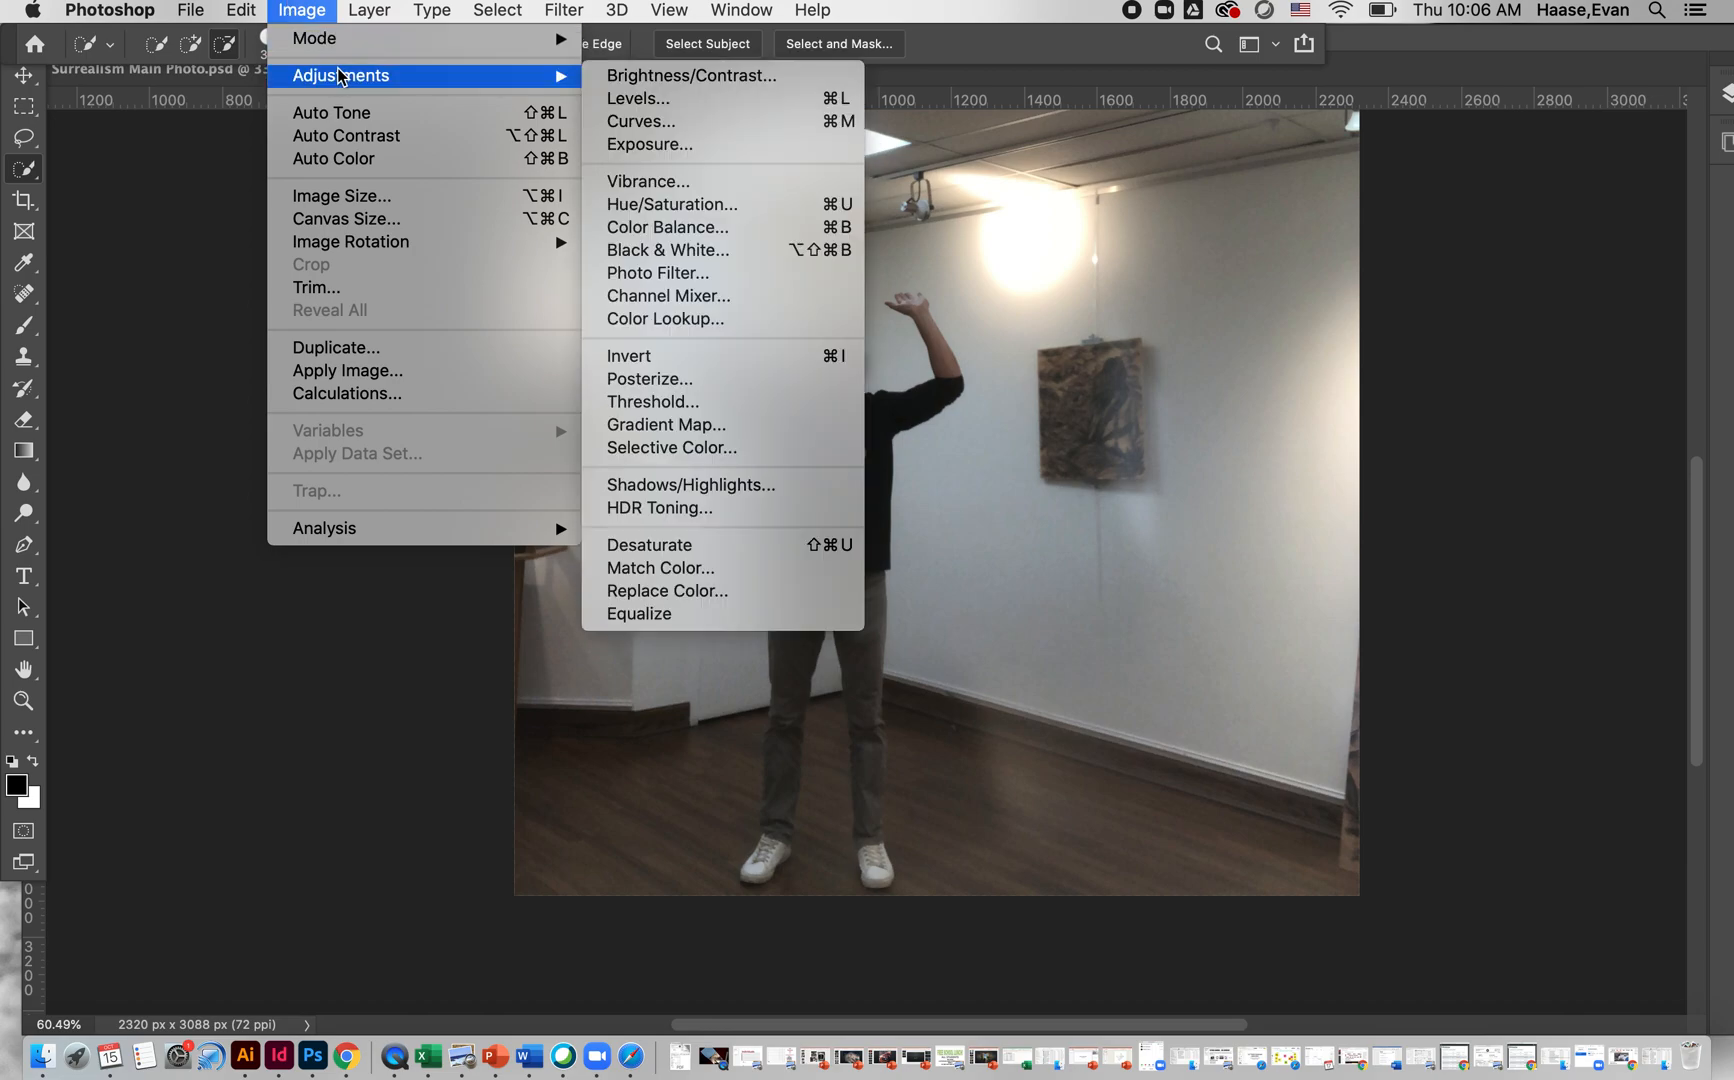
left_click(728, 76)
left_click_drag(1289, 364, 1347, 368)
left_click_drag(1286, 422, 1334, 428)
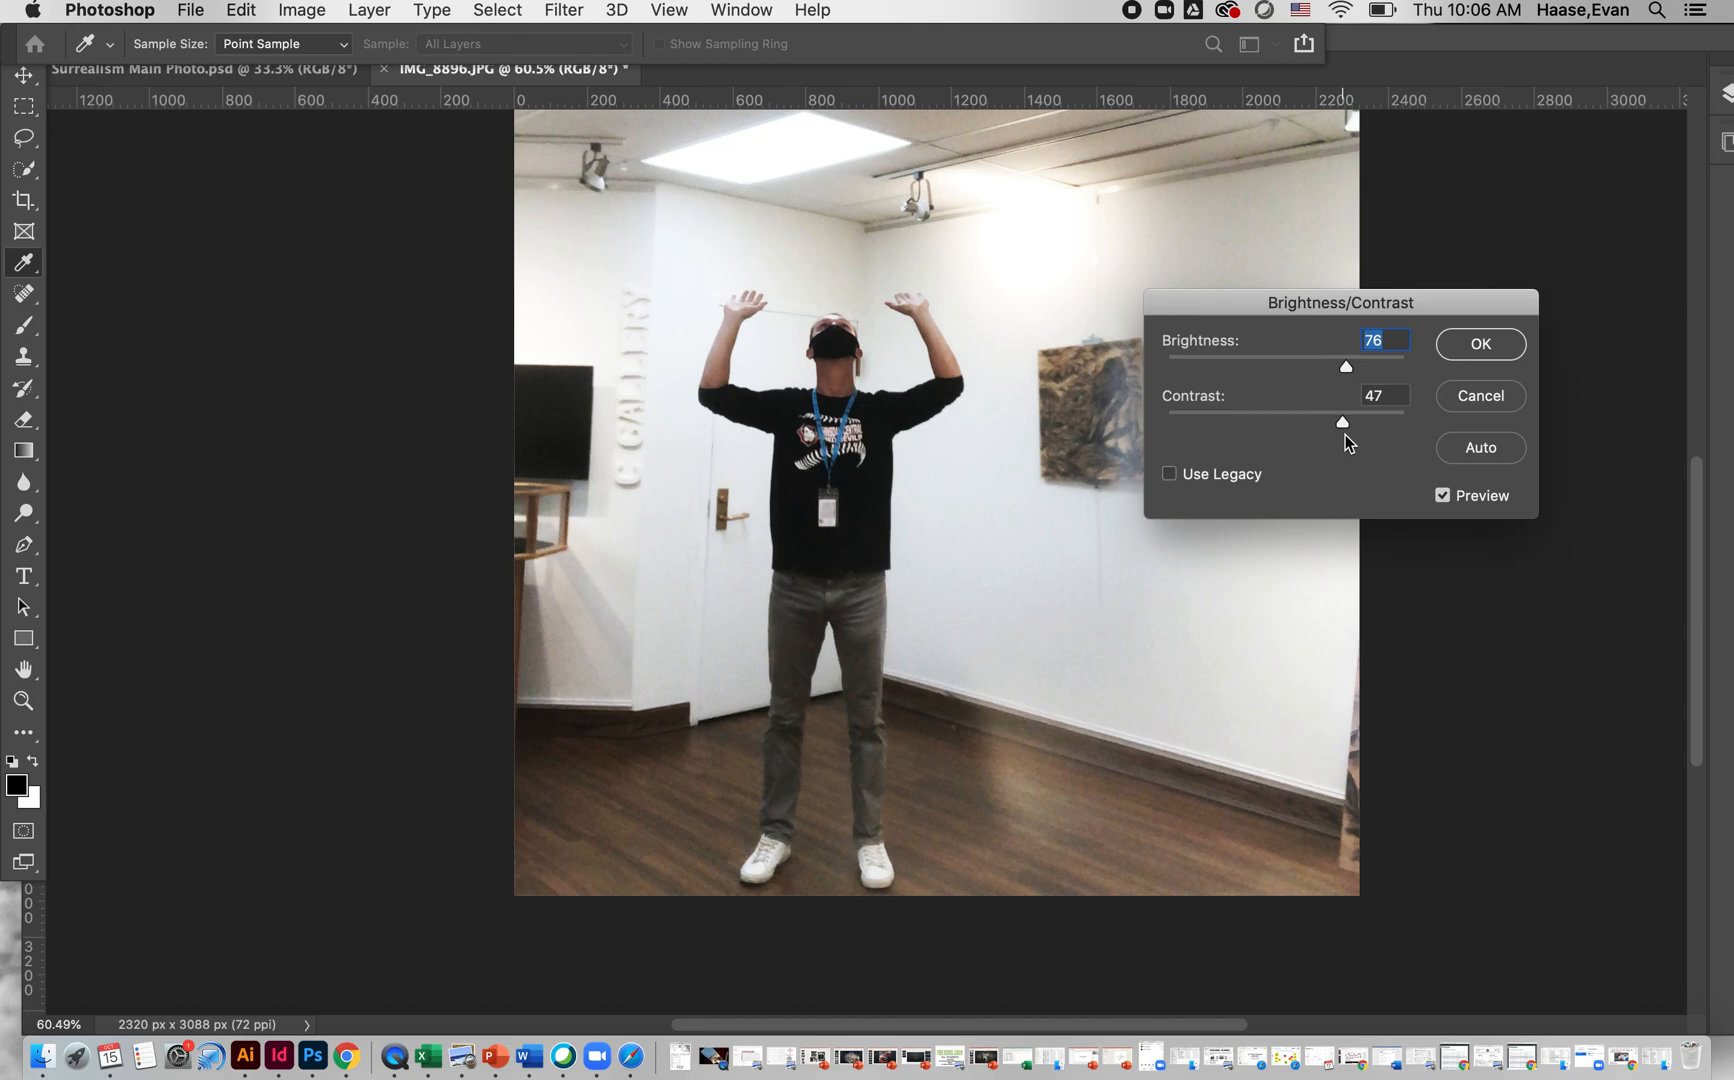
left_click(1345, 434)
mouse_move(1351, 367)
left_mouse_down()
mouse_move(1322, 369)
mouse_move(1342, 371)
left_mouse_up()
left_click(1500, 343)
Apply Auto Tone and Auto Color to the brightened photo.
left_click(305, 9)
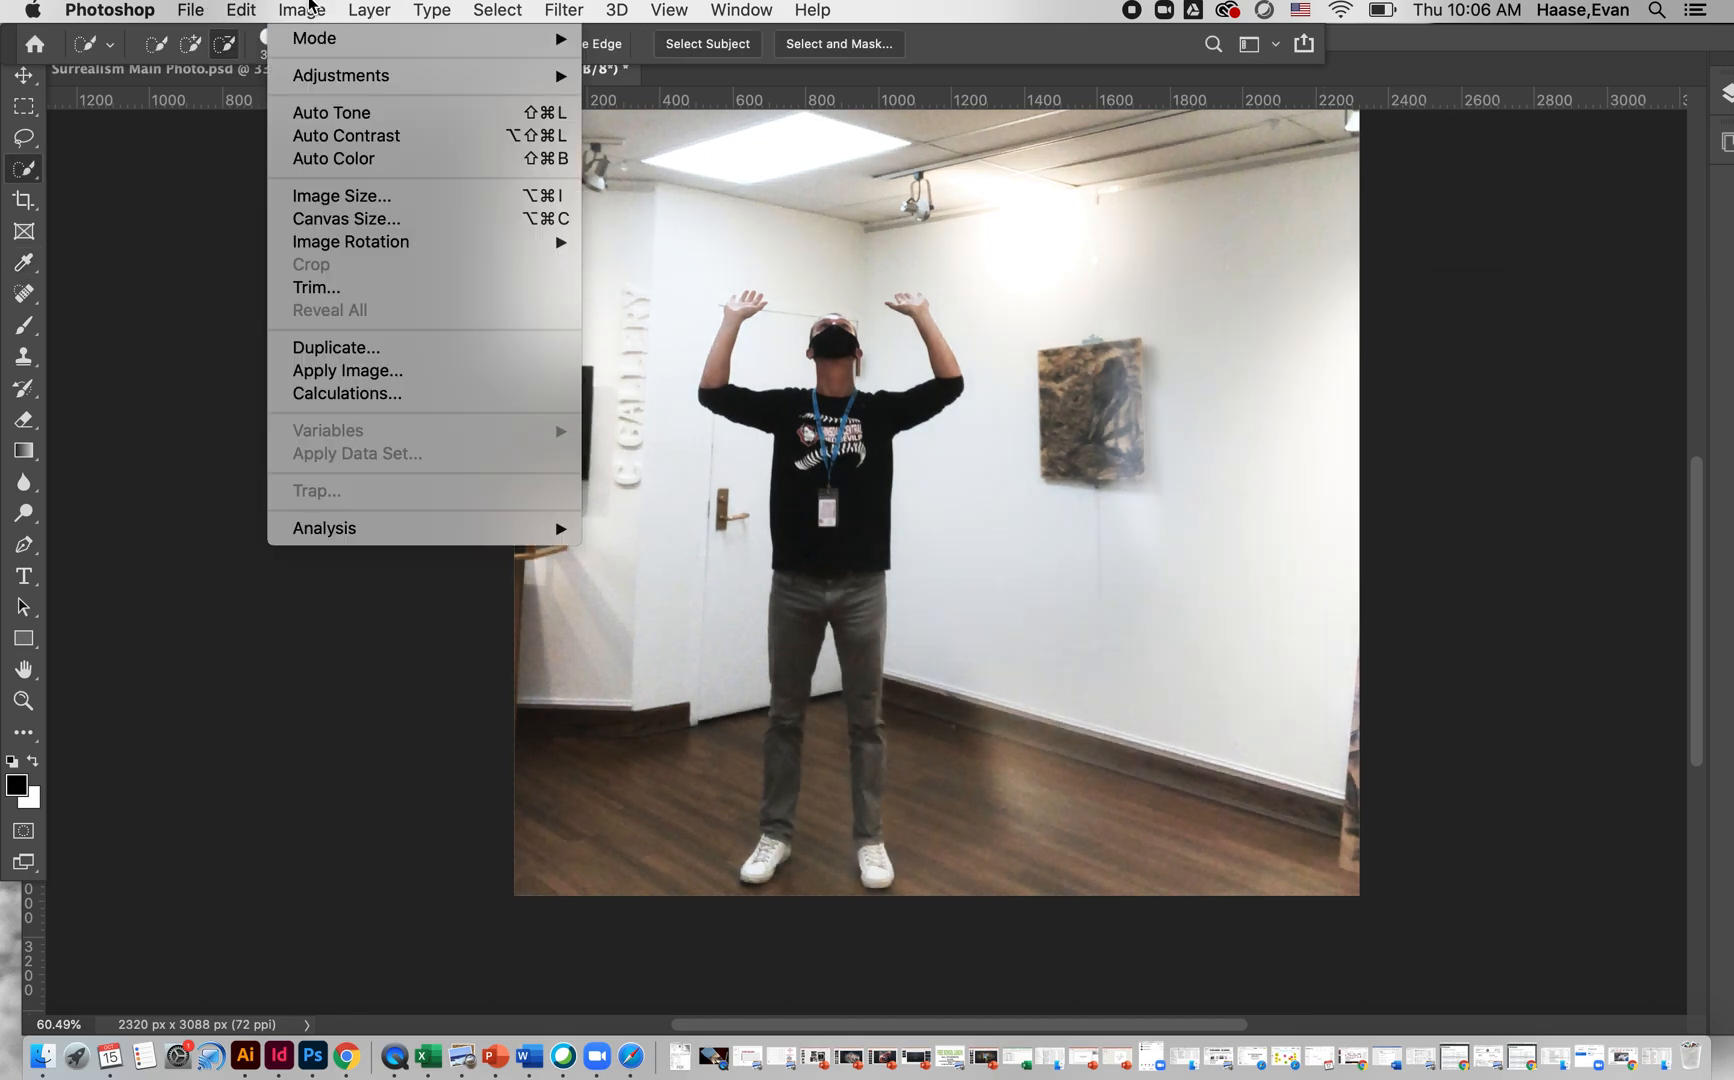
left_click(335, 112)
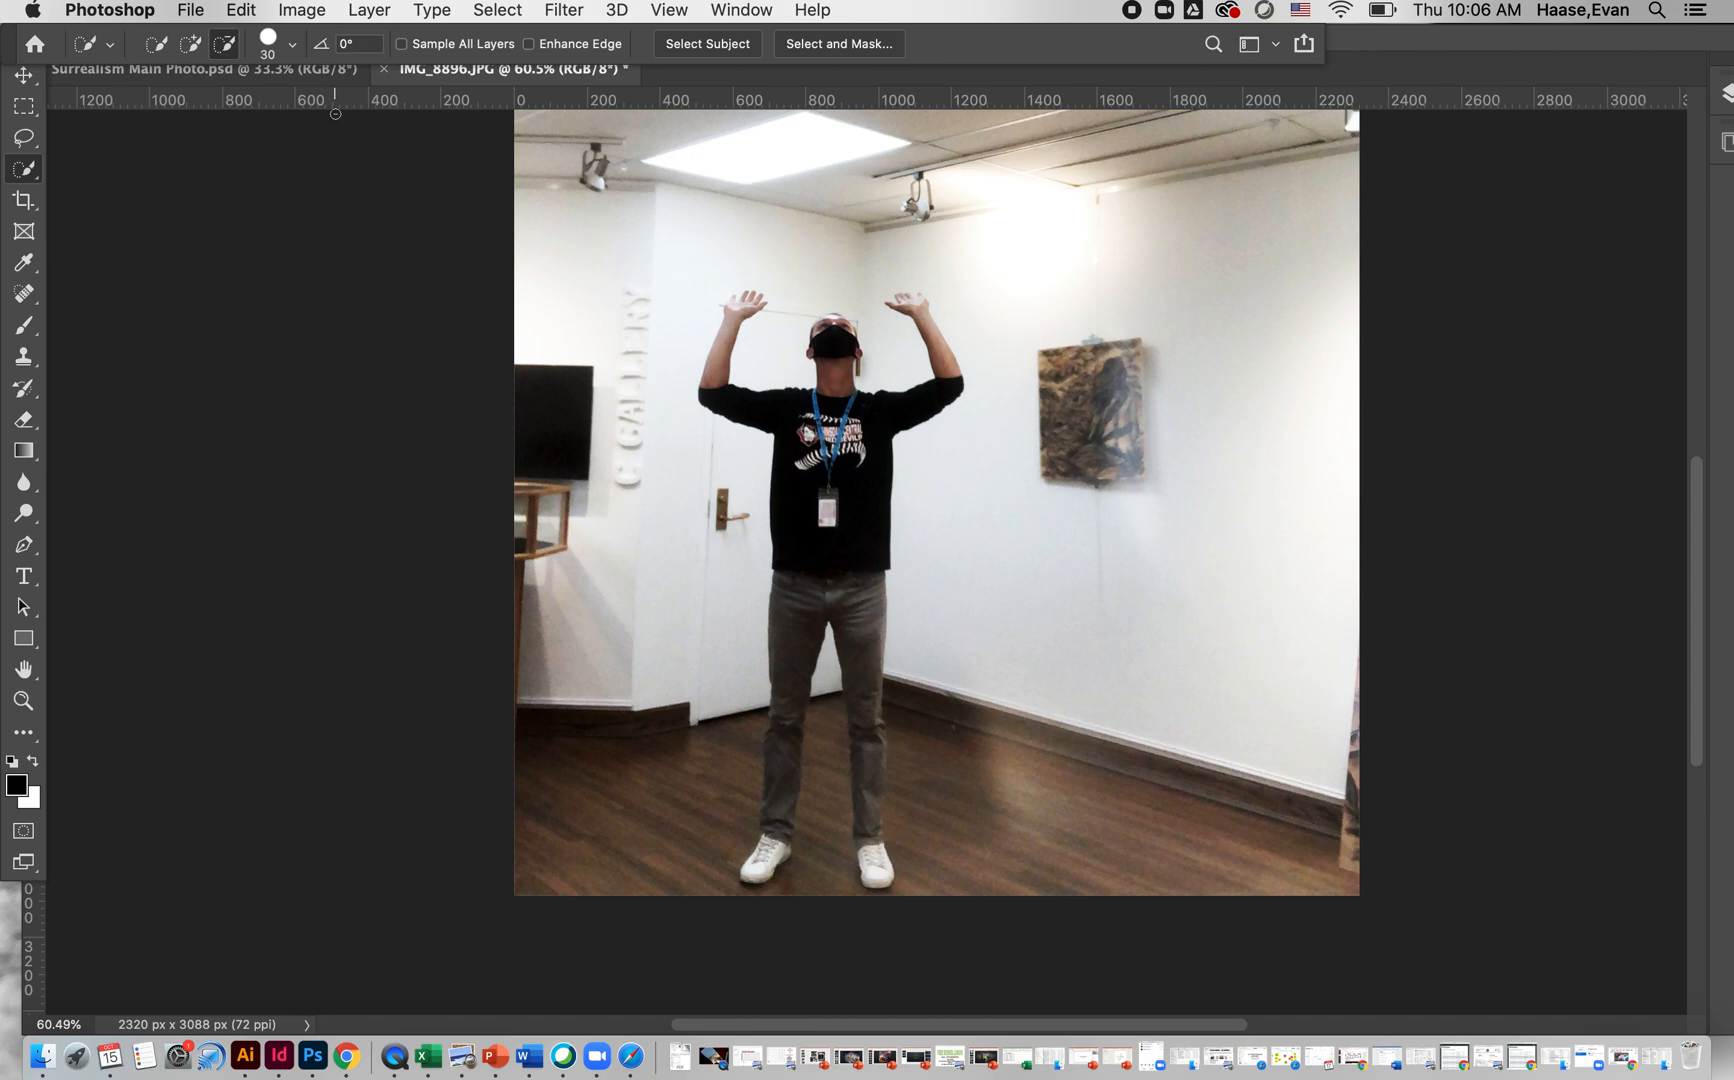
left_click(322, 10)
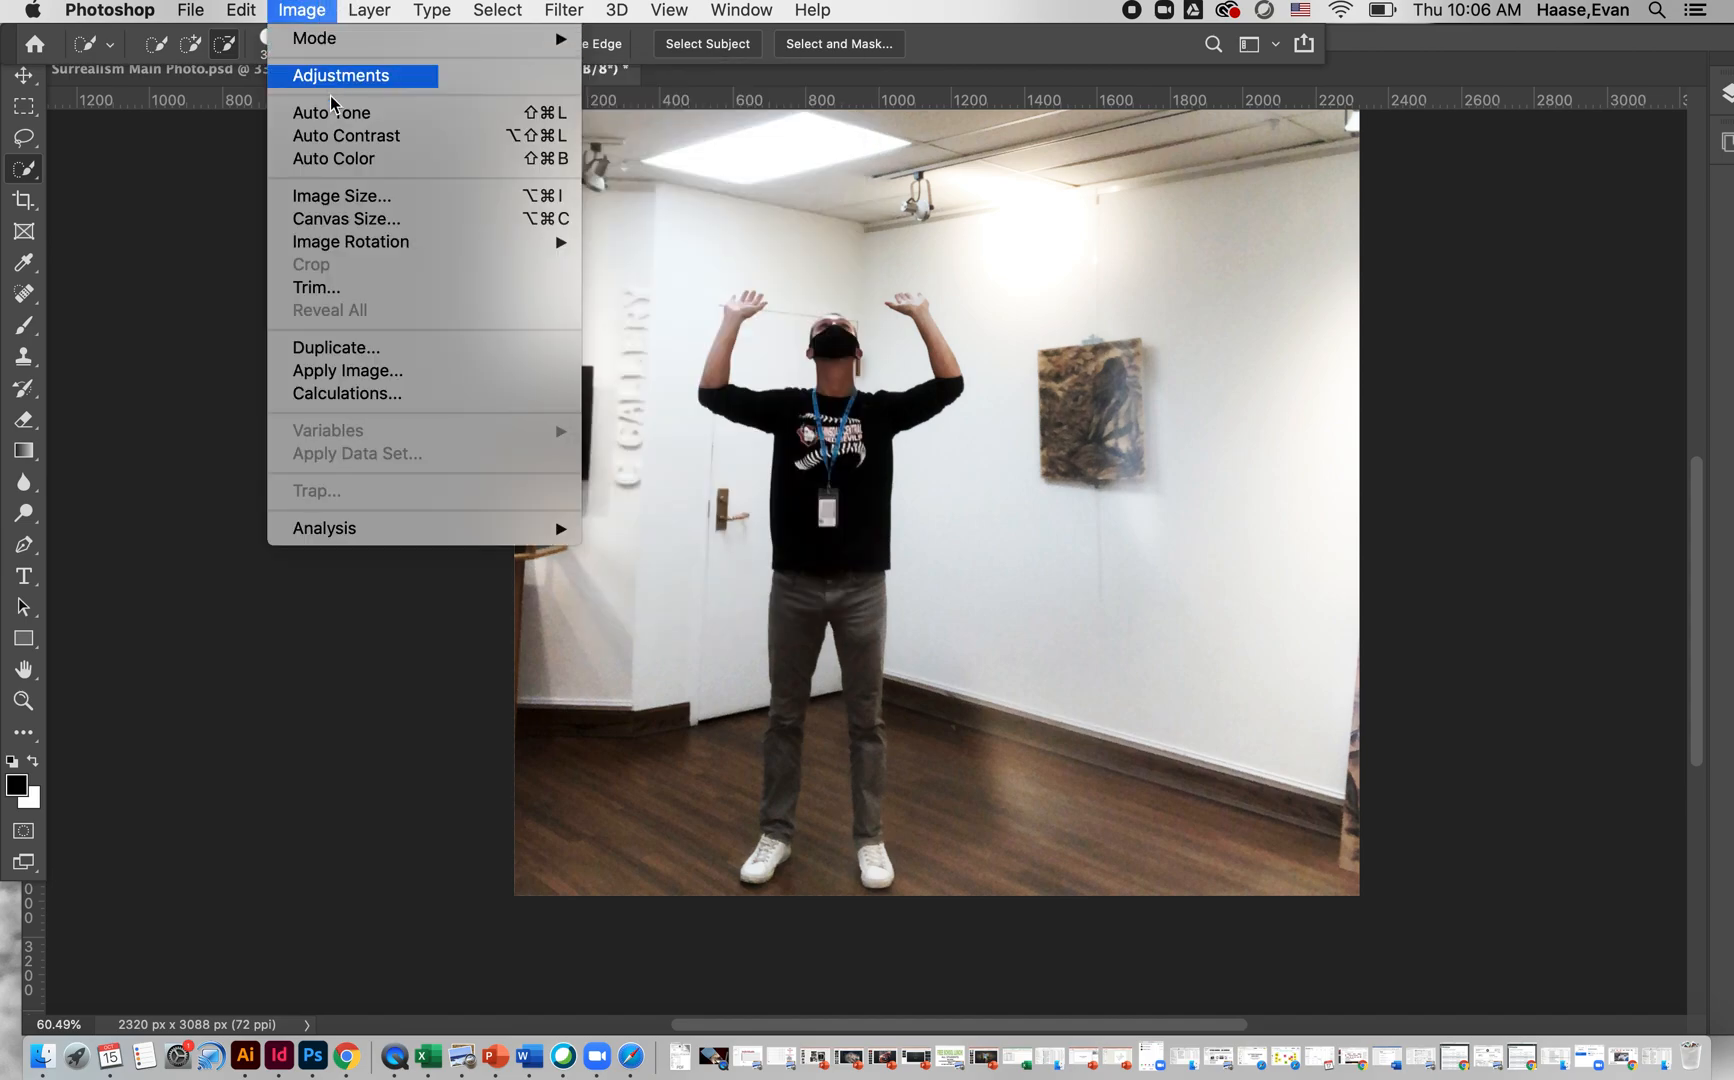
left_click(337, 160)
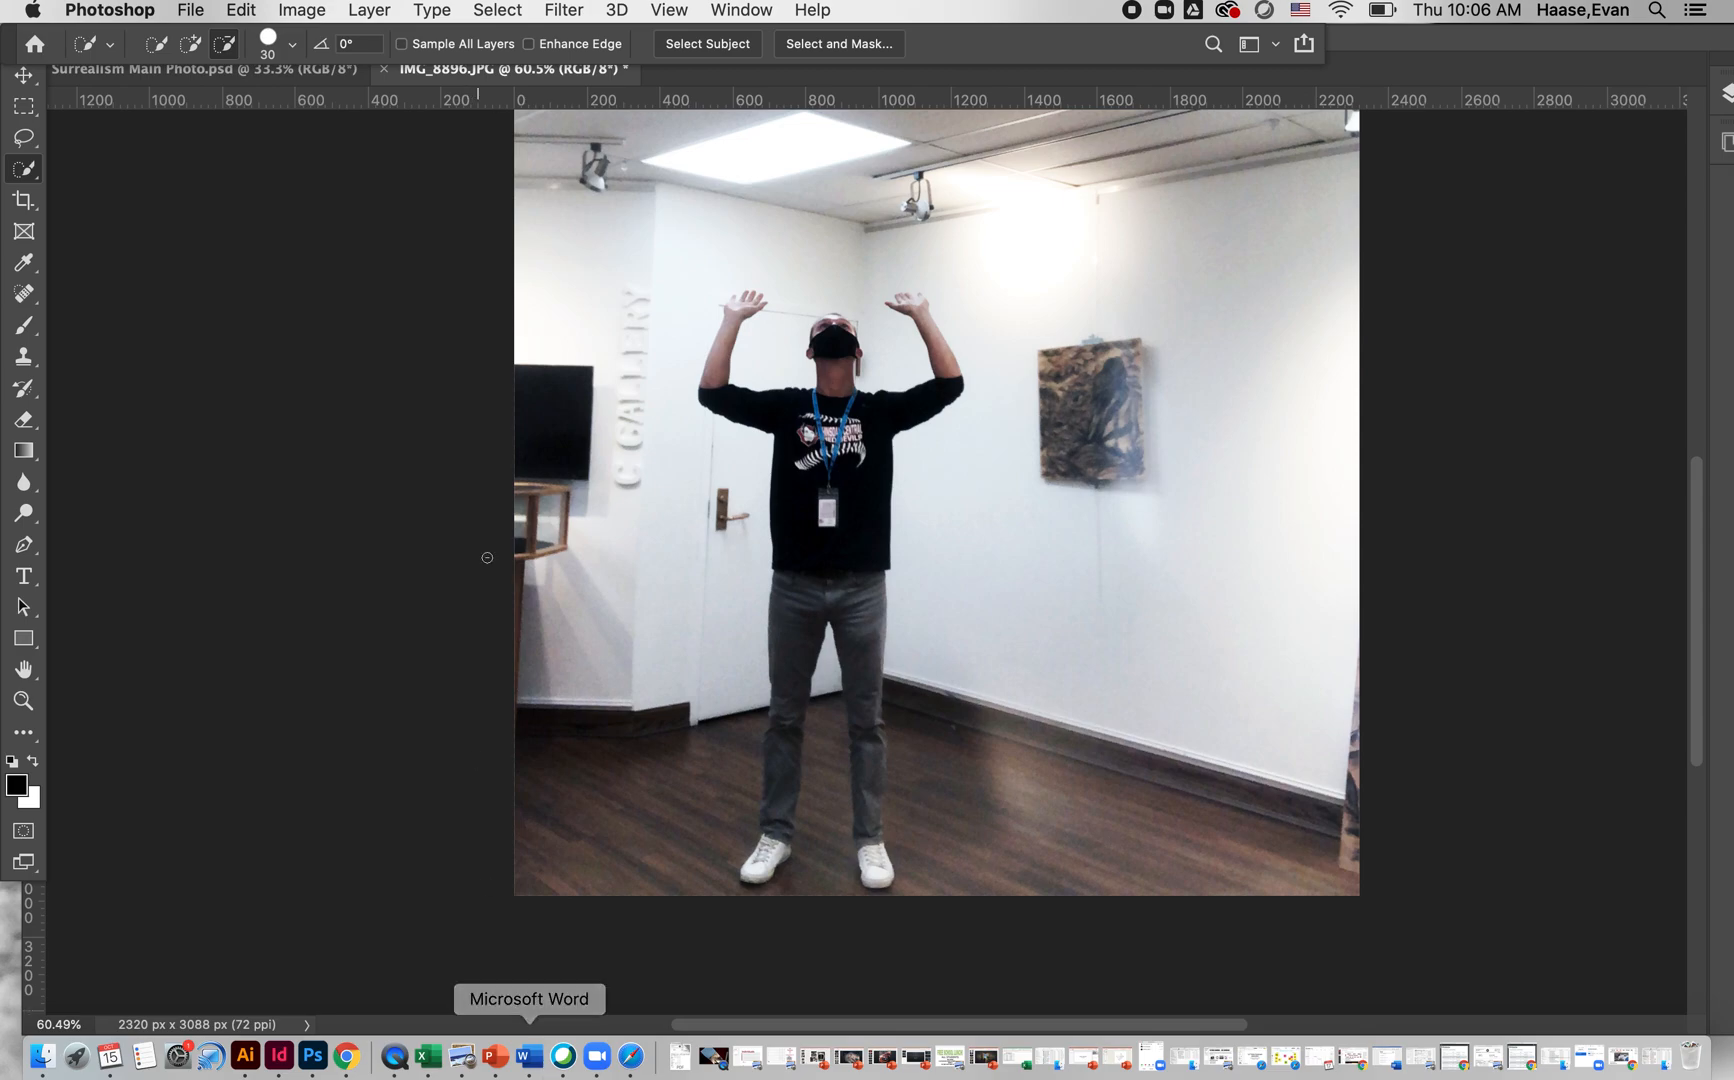
Start Select and Mask and brush the figure into the selection from the head down through both legs to the shoes.
left_click(805, 47)
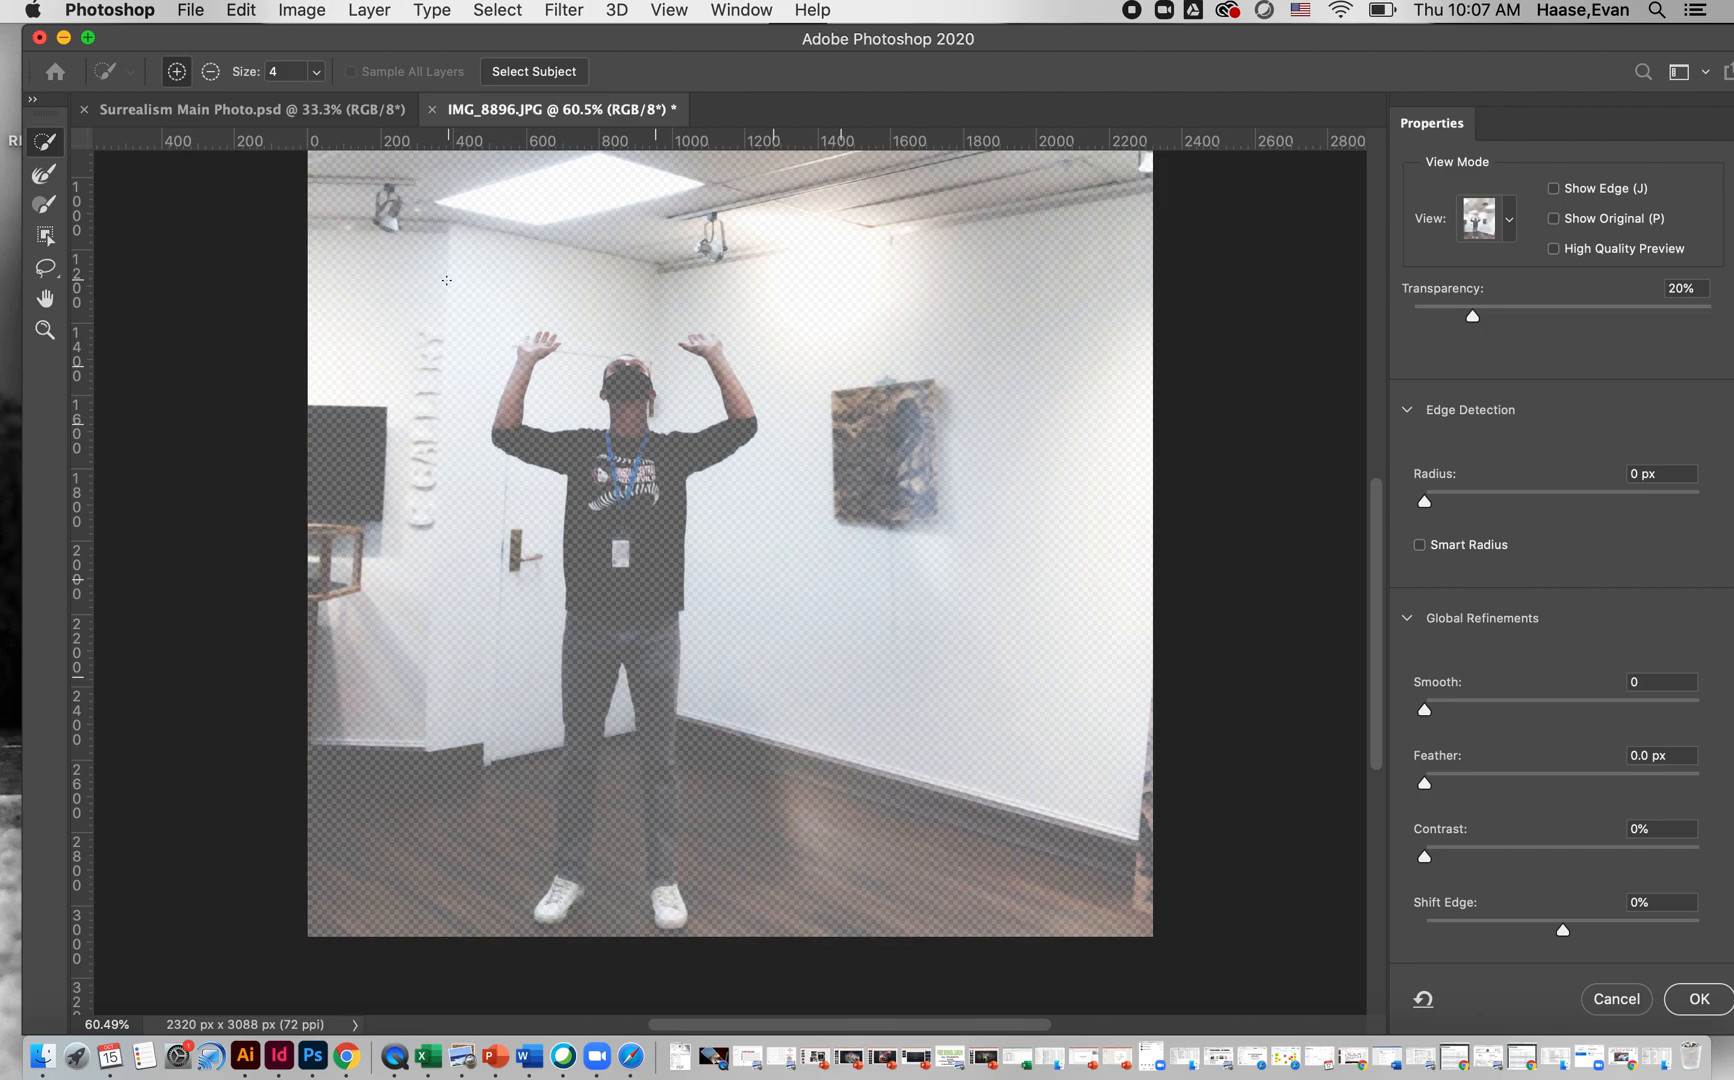
left_click_drag(630, 357, 563, 908)
left_click_drag(652, 779, 682, 922)
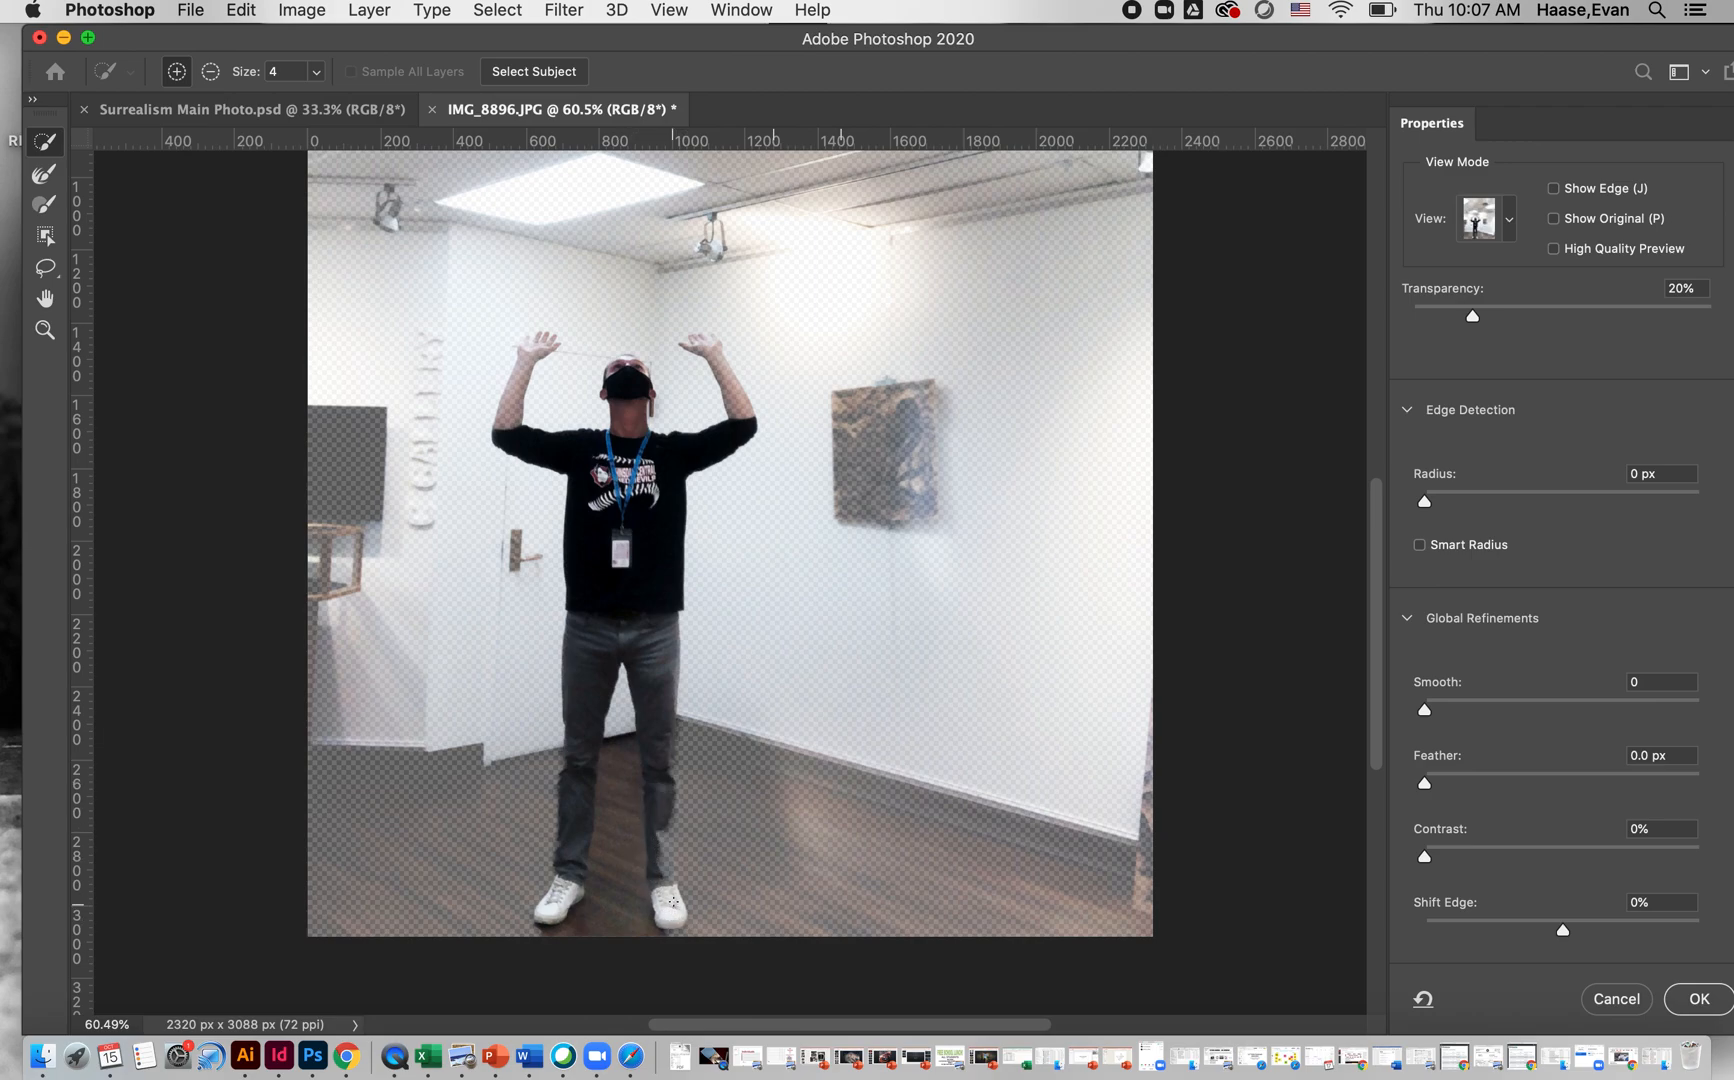
left_click_drag(671, 835, 671, 862)
Add the raised hands and missing fingers to the selection, with the view transparency set to 98%.
scroll(671, 928, "up", 5)
scroll(671, 925, "down", 10)
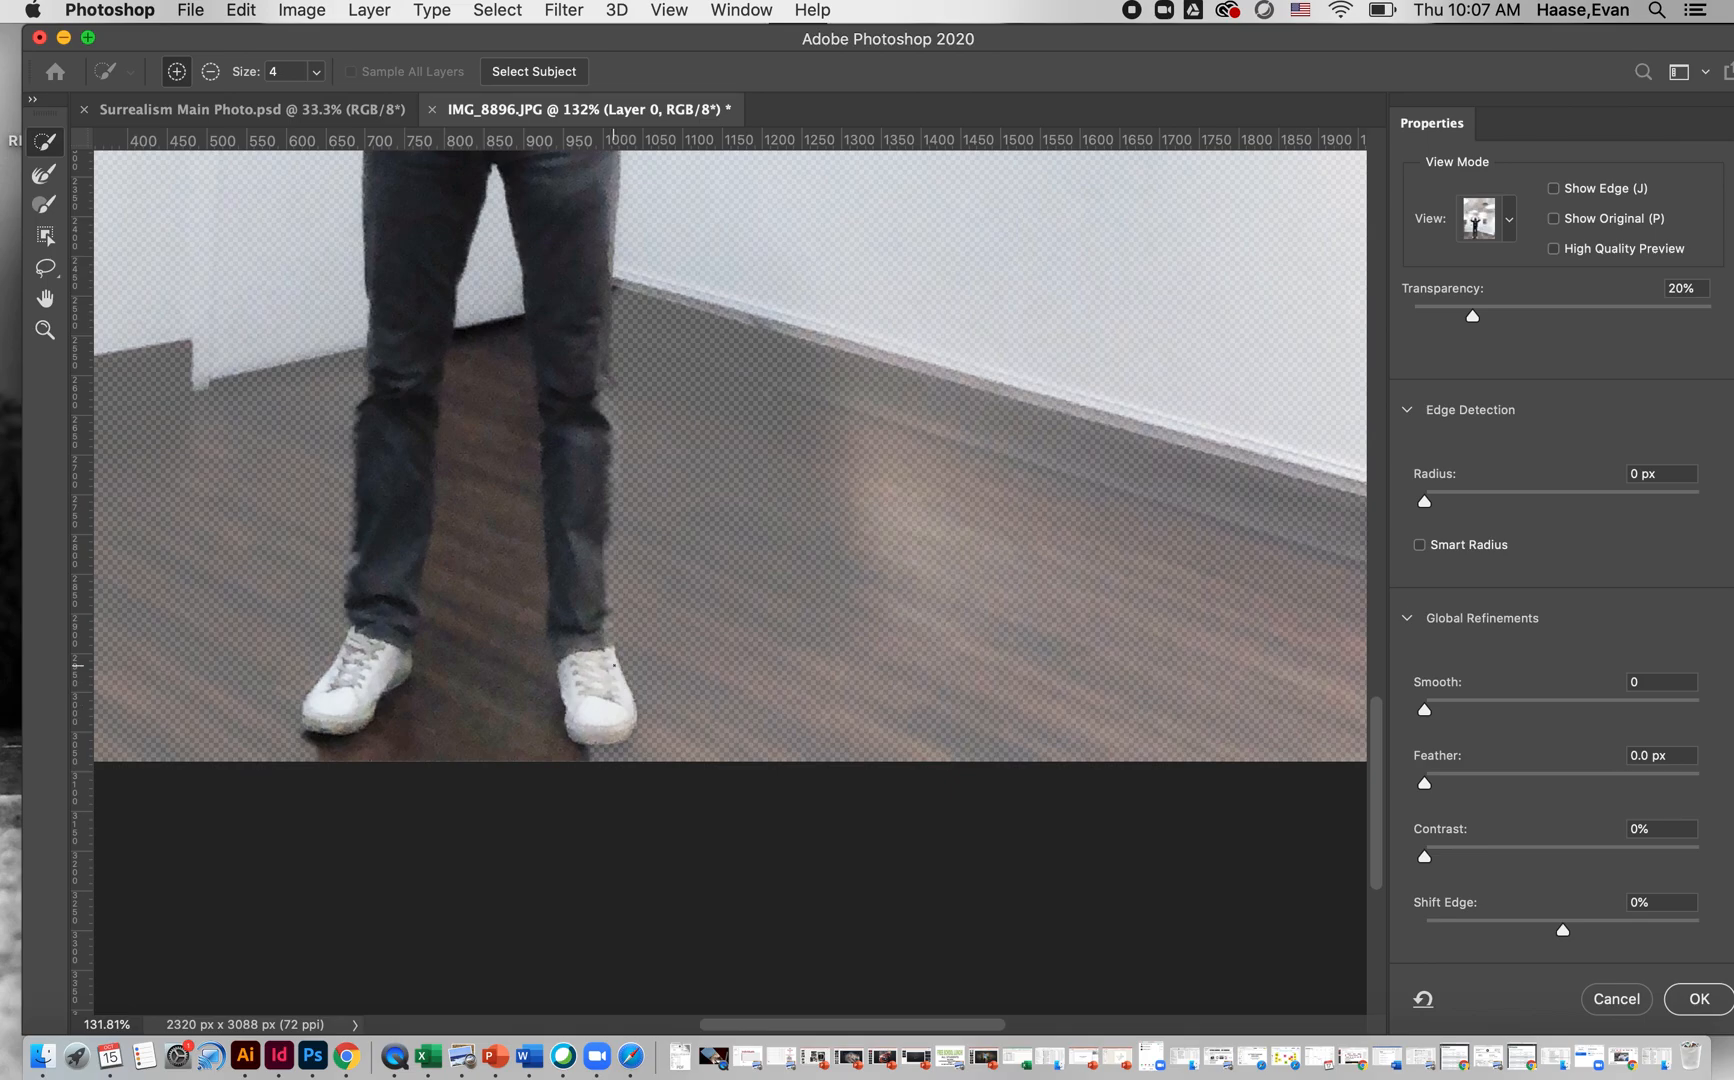
scroll(614, 665, "down", 3)
scroll(614, 665, "up", 10)
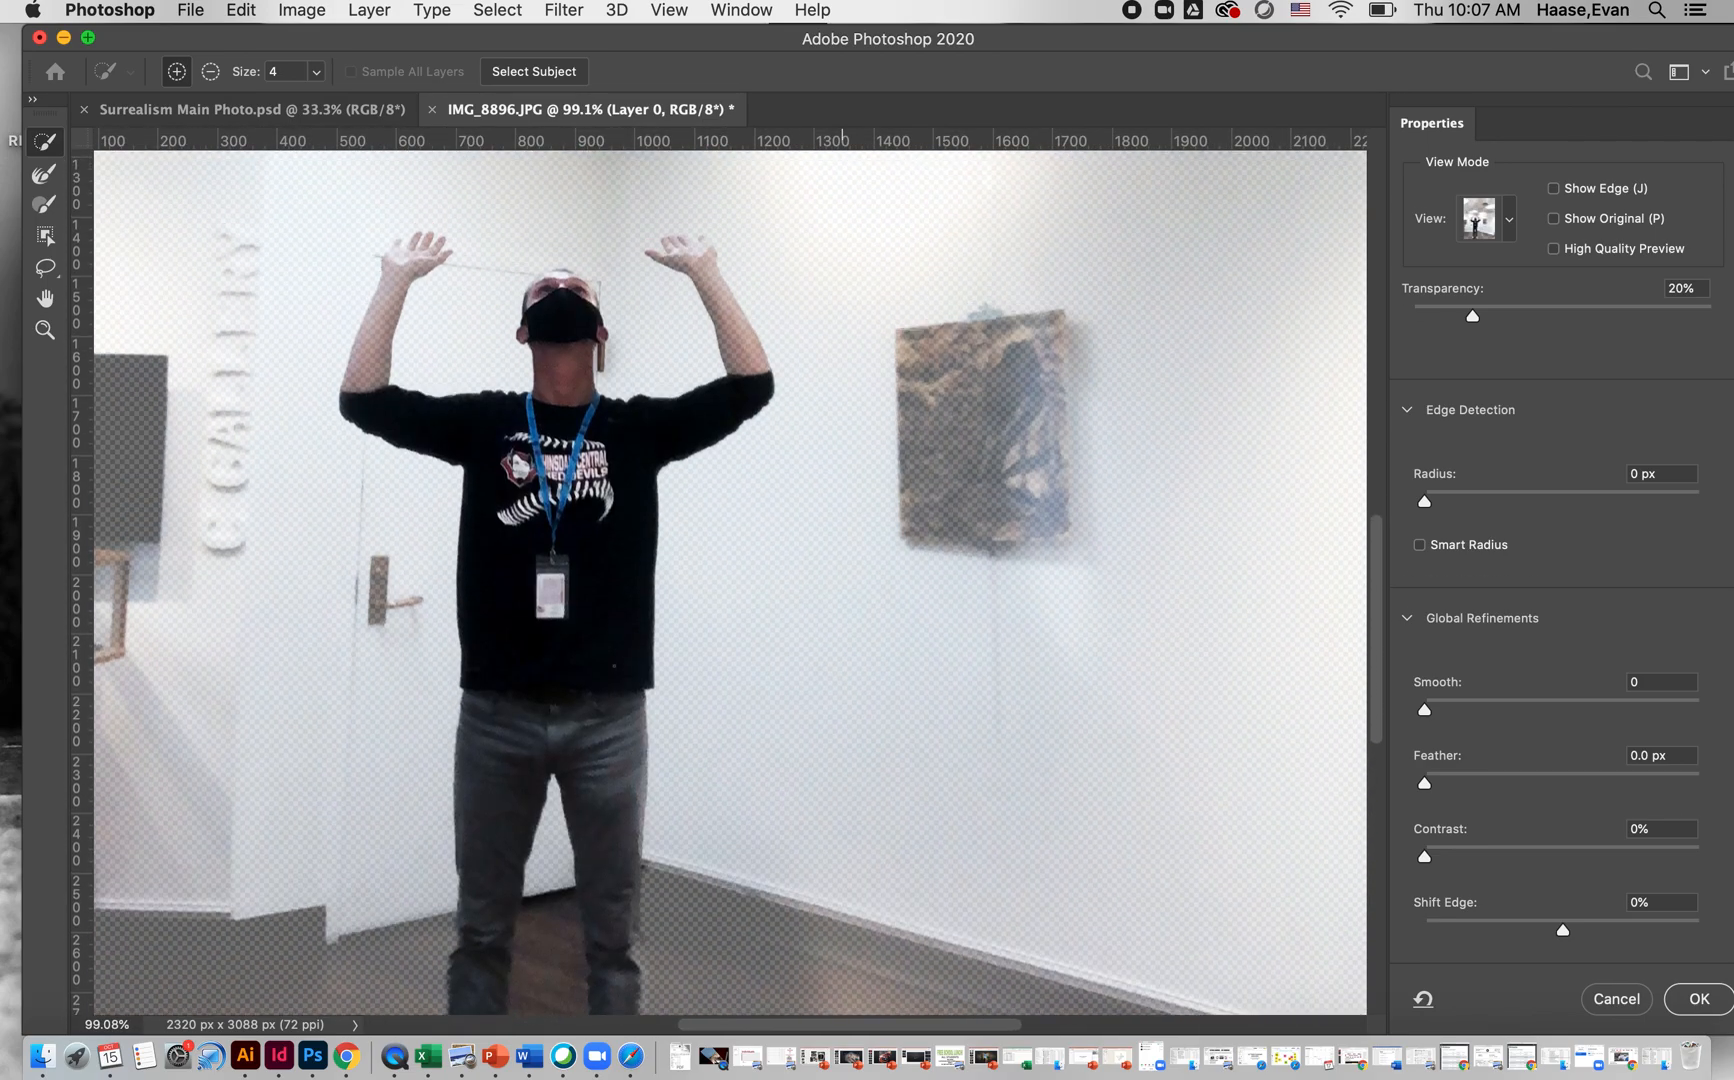
scroll(614, 665, "up", 5)
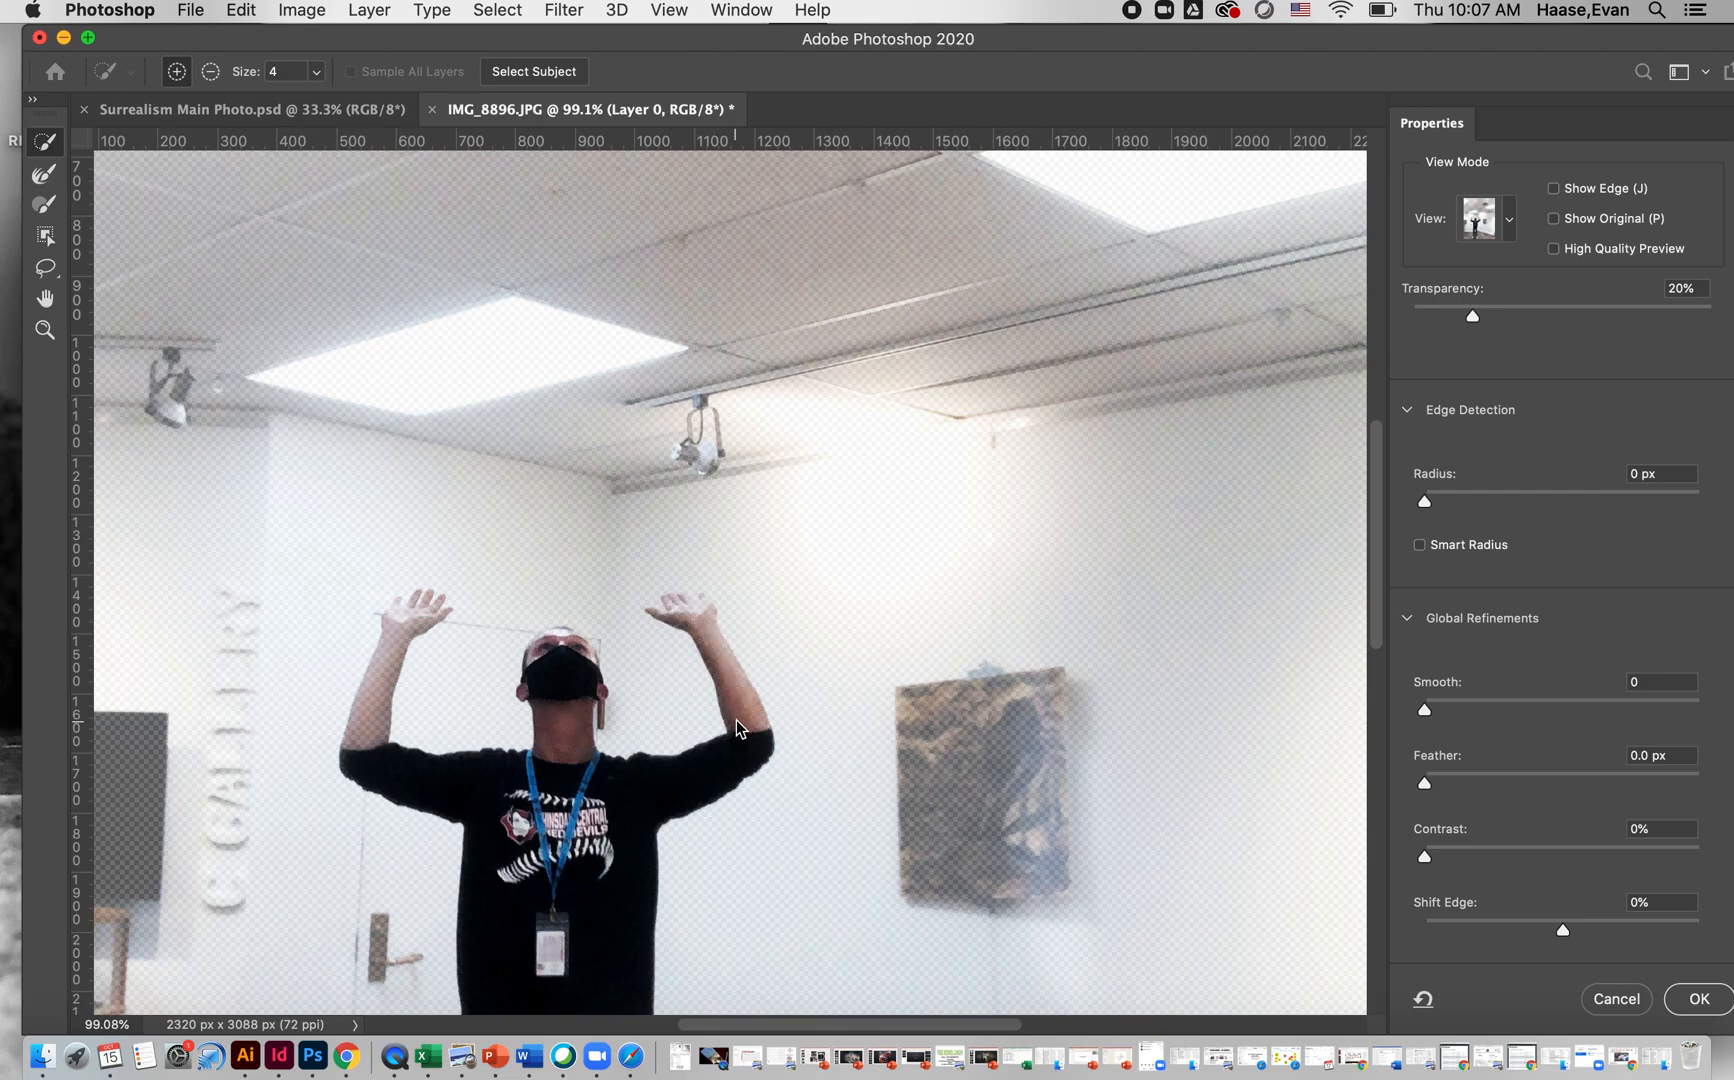
left_click_drag(402, 622, 386, 656)
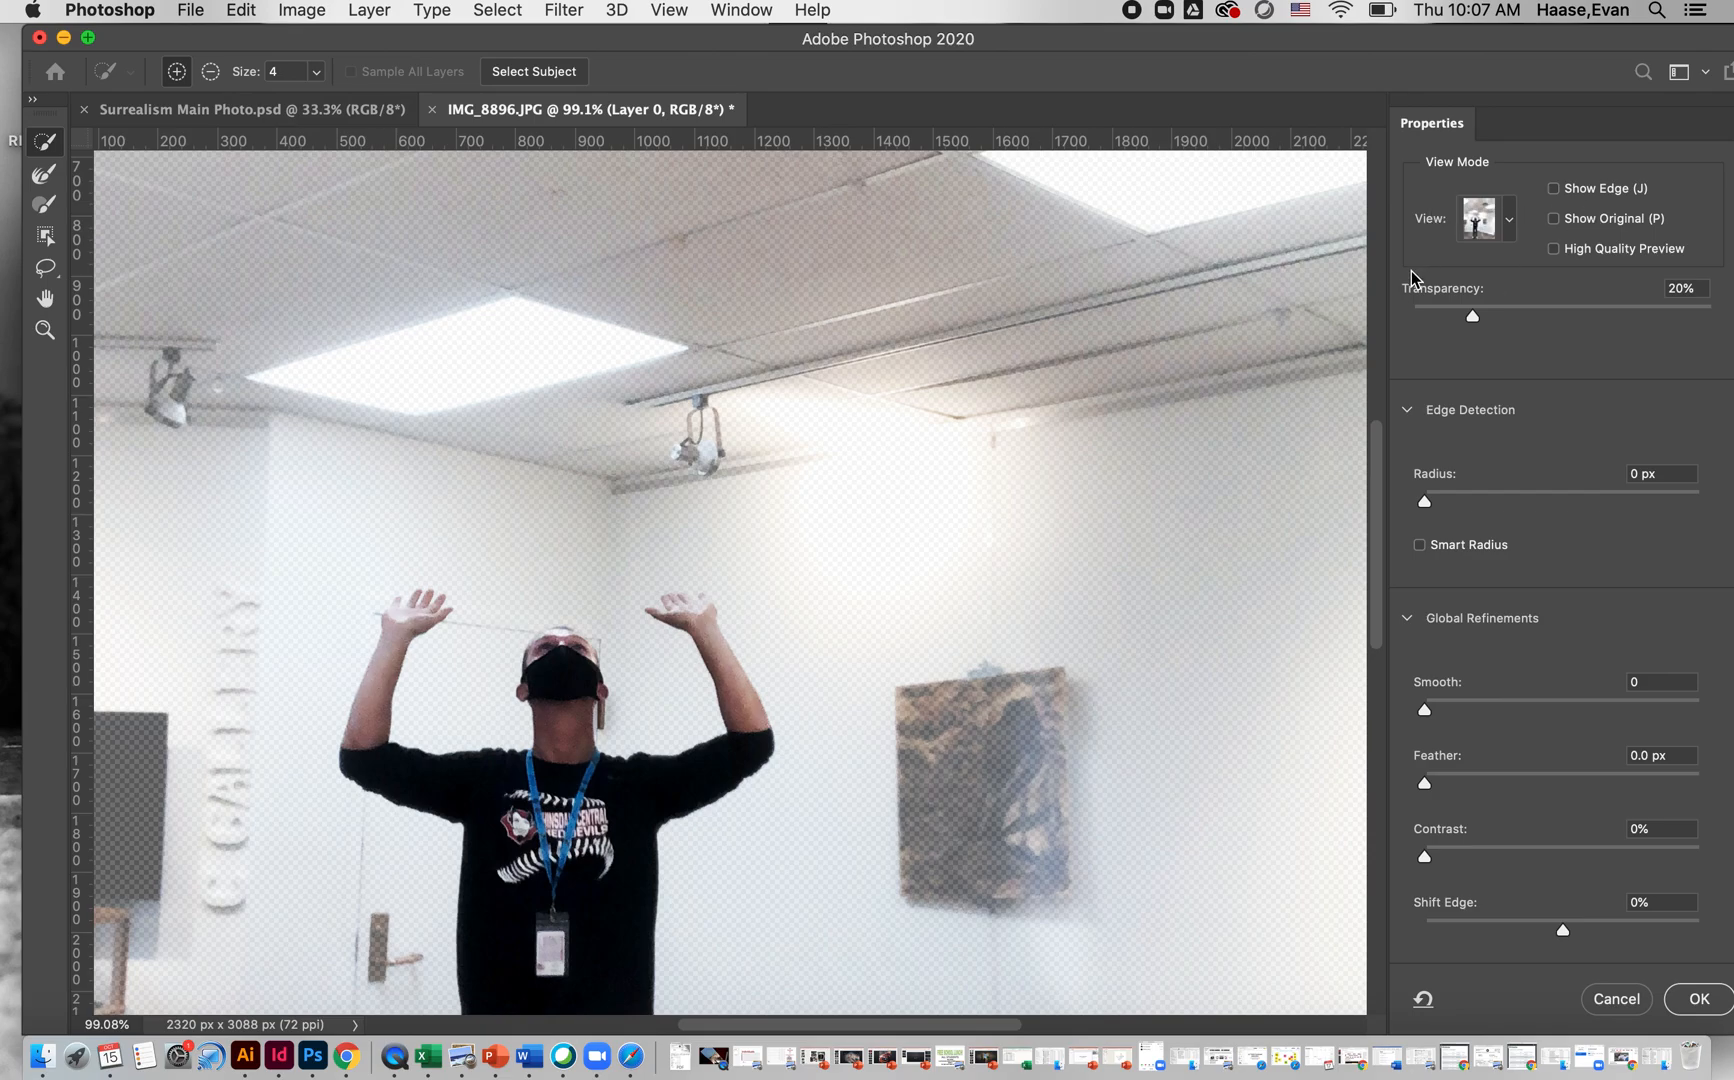
left_click_drag(1472, 318, 1705, 320)
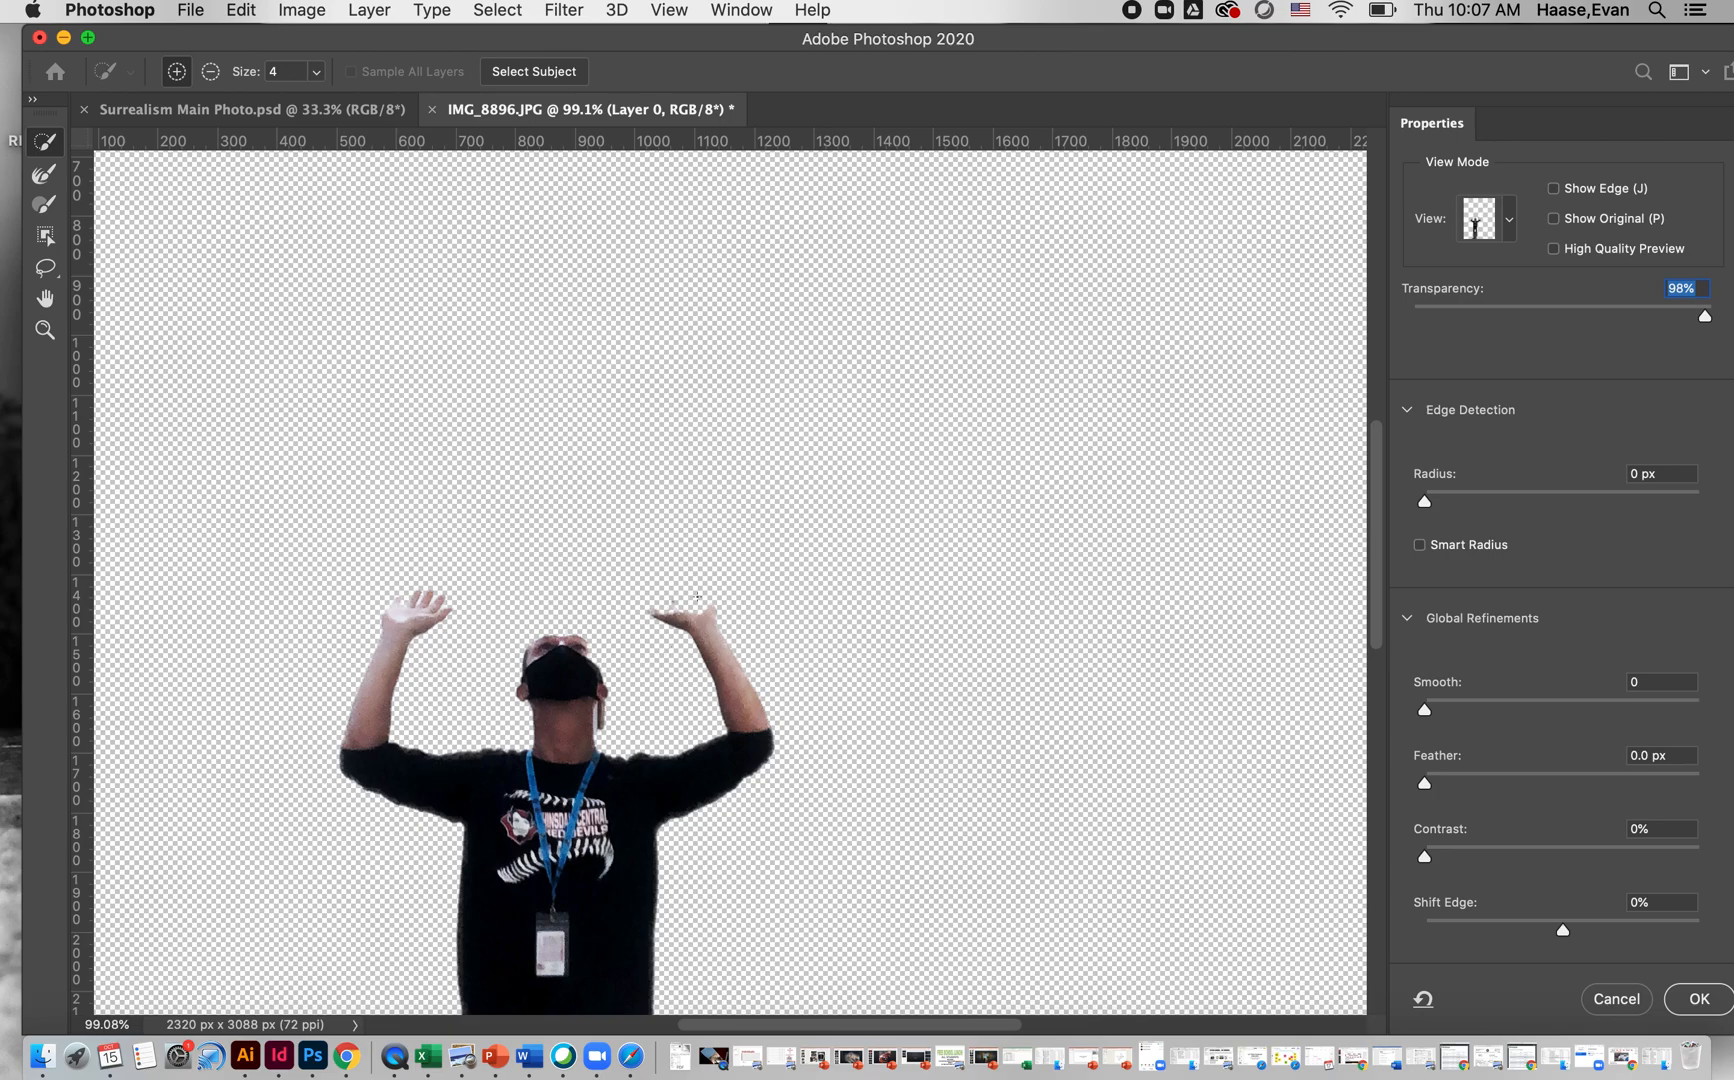
scroll(697, 597, "up", 5)
mouse_move(666, 620)
left_mouse_down()
mouse_move(609, 624)
mouse_move(612, 643)
mouse_move(635, 627)
mouse_move(526, 696)
mouse_move(543, 644)
mouse_move(588, 614)
left_mouse_up()
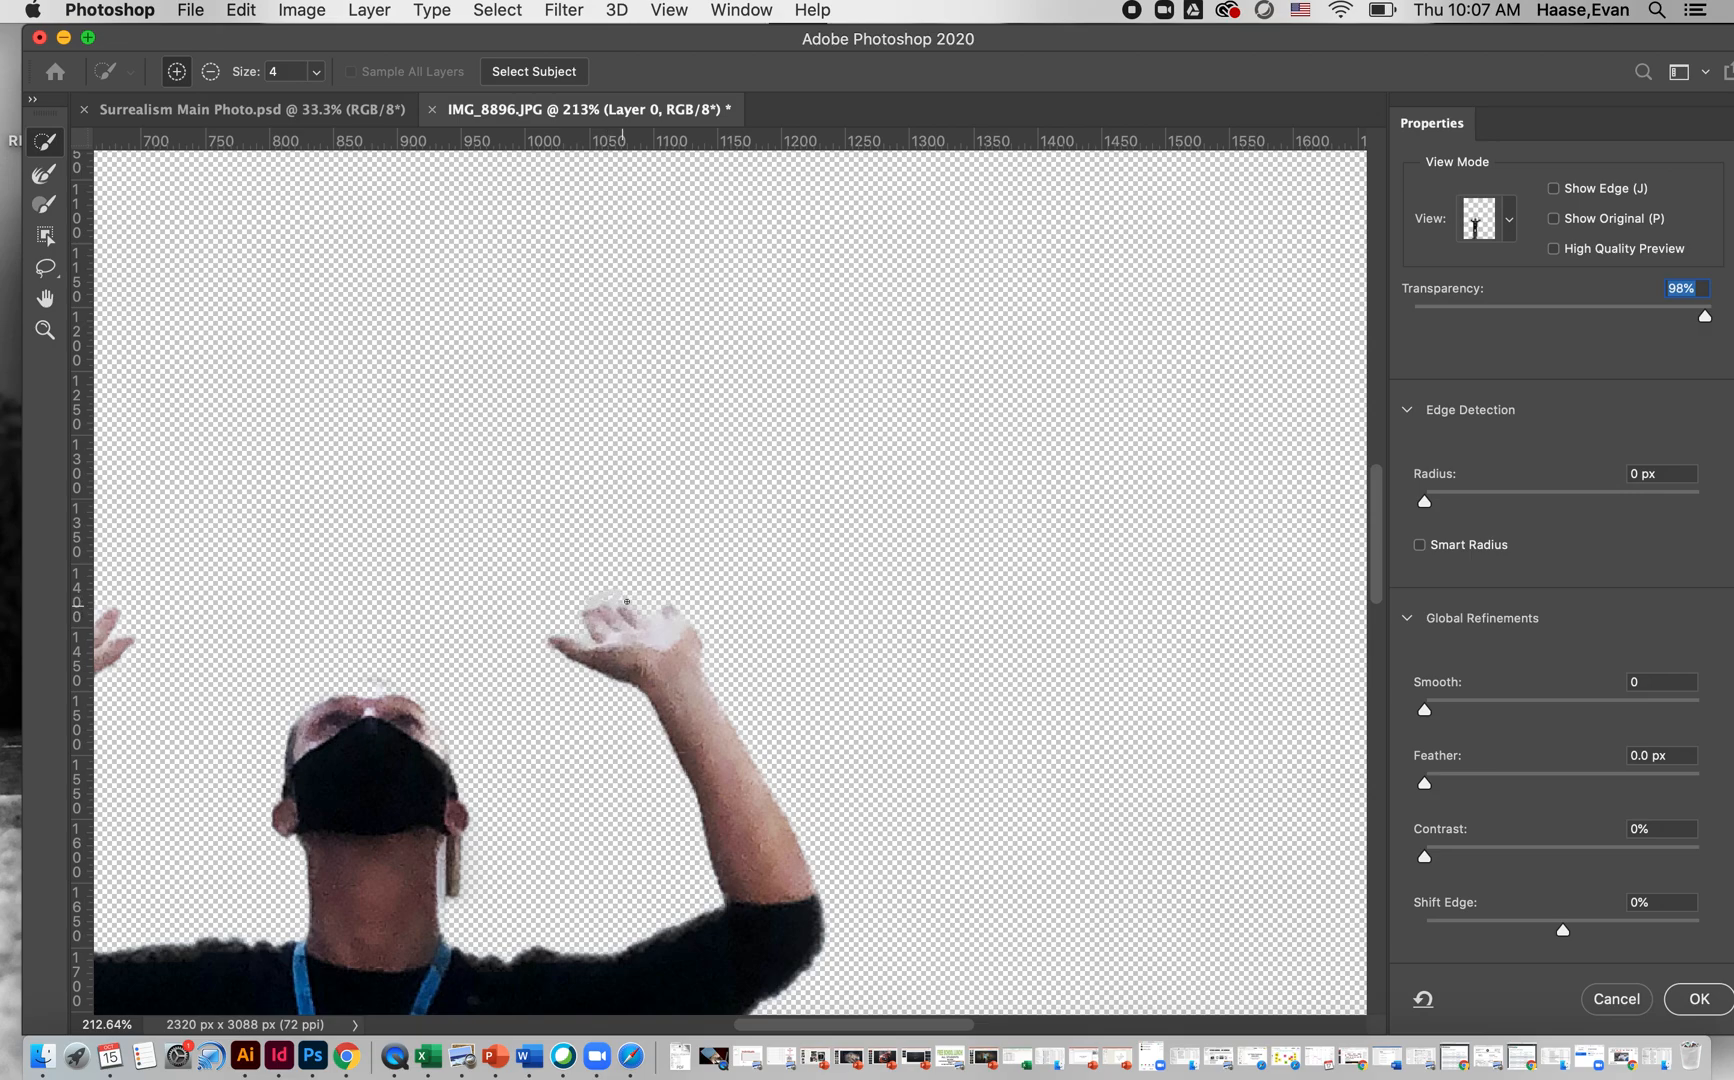
Subtract the leftover strip of background beside the neck, below the ear, from the selection.
scroll(524, 730, "left", 5)
scroll(524, 730, "down", 4)
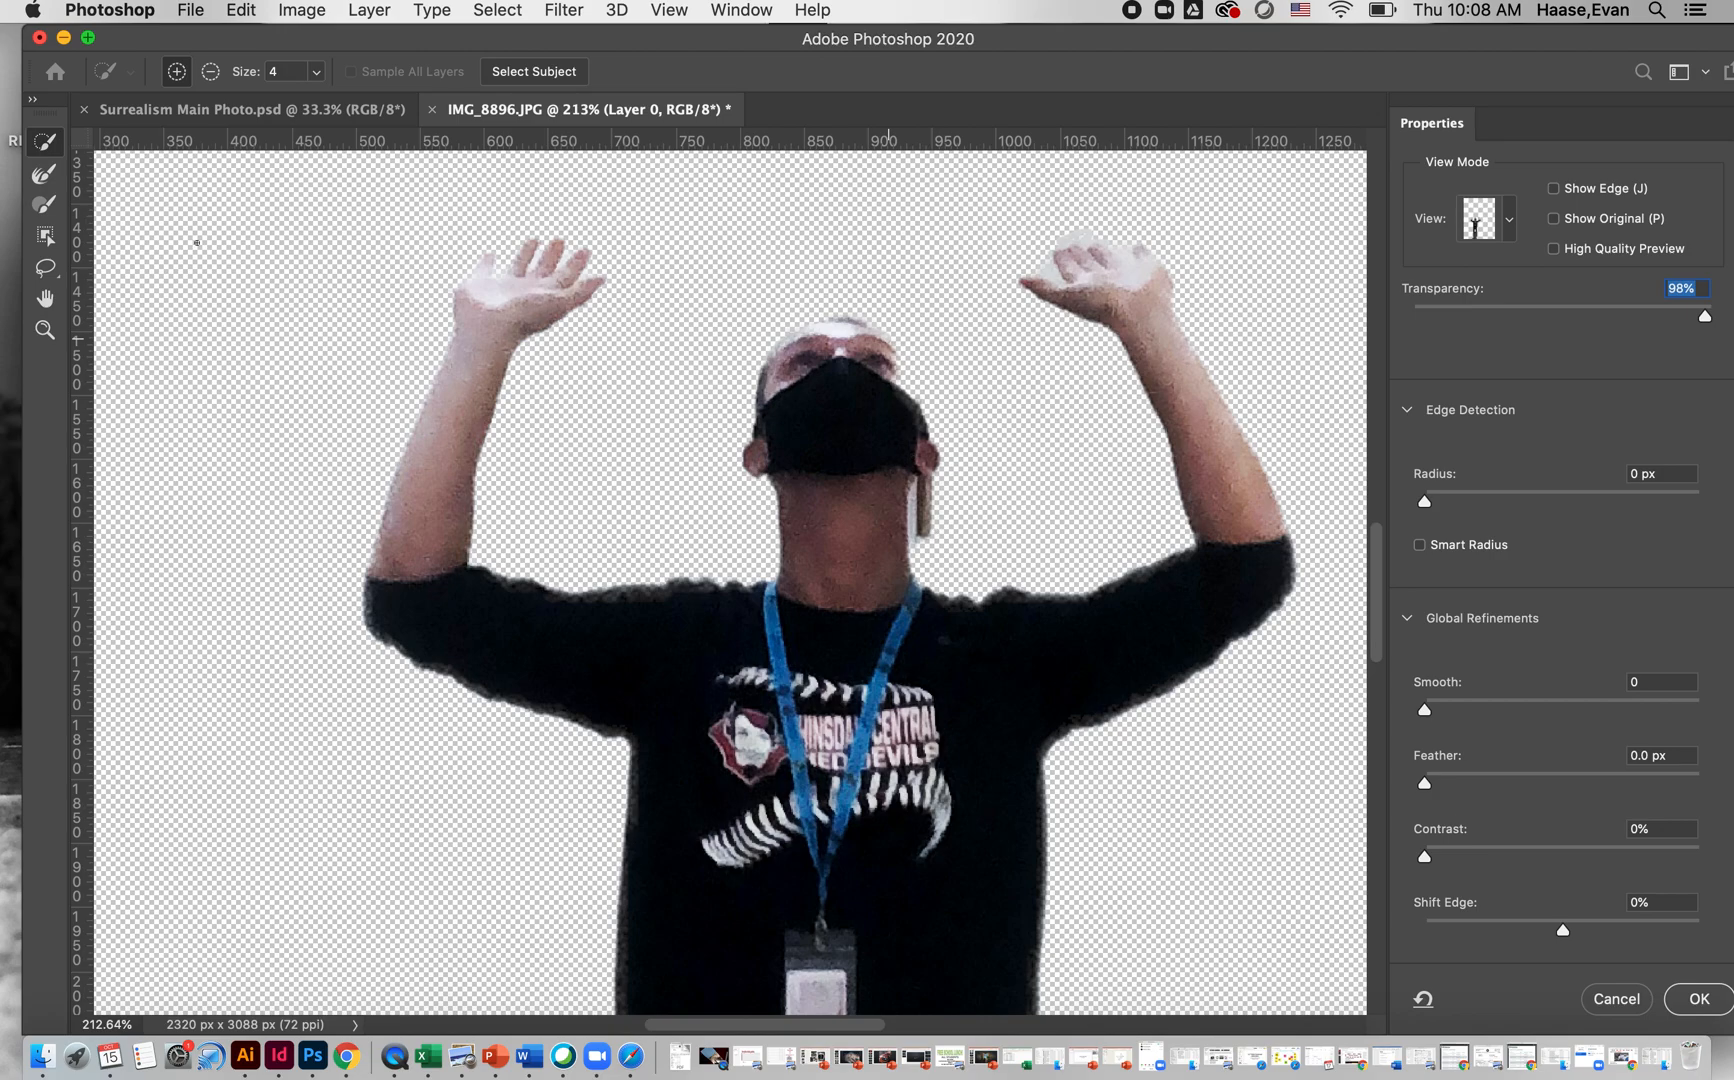
left_click(210, 71)
left_click_drag(916, 502, 931, 534)
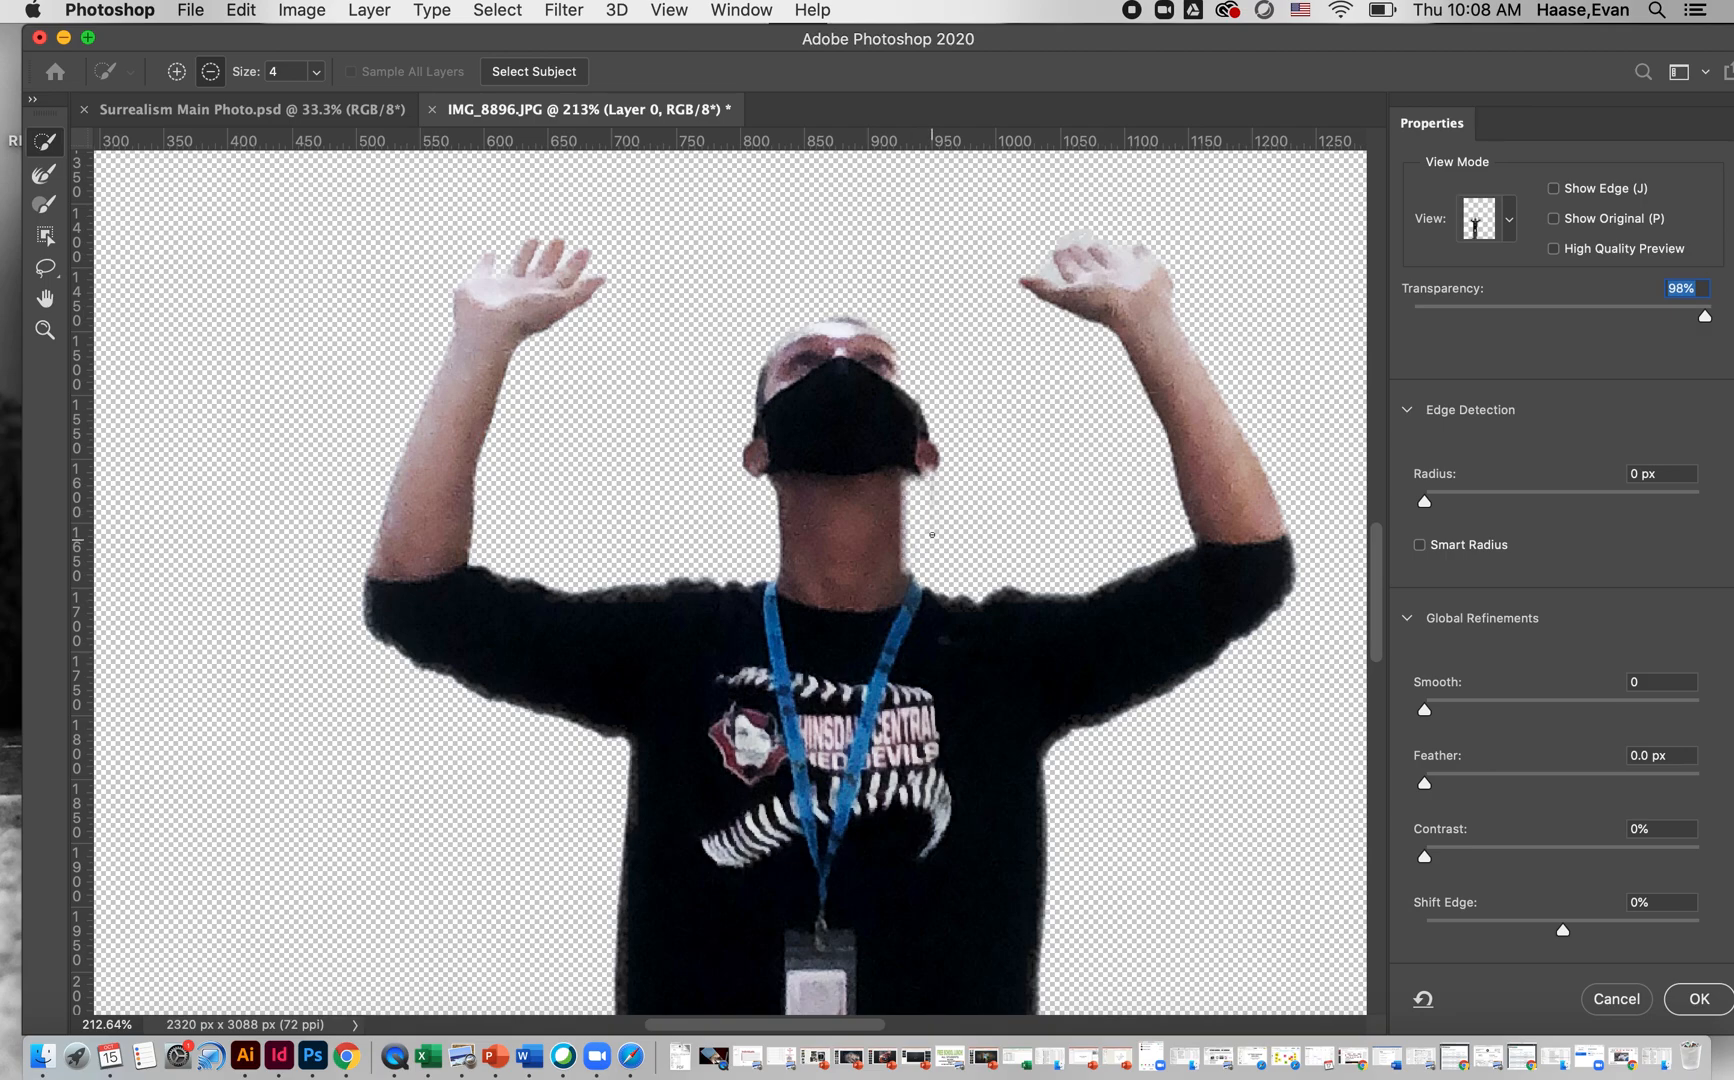
Subtract the floor and dark baseboard between the legs, and add the missing notch at the knee back to the selection.
scroll(932, 535, "down", 3)
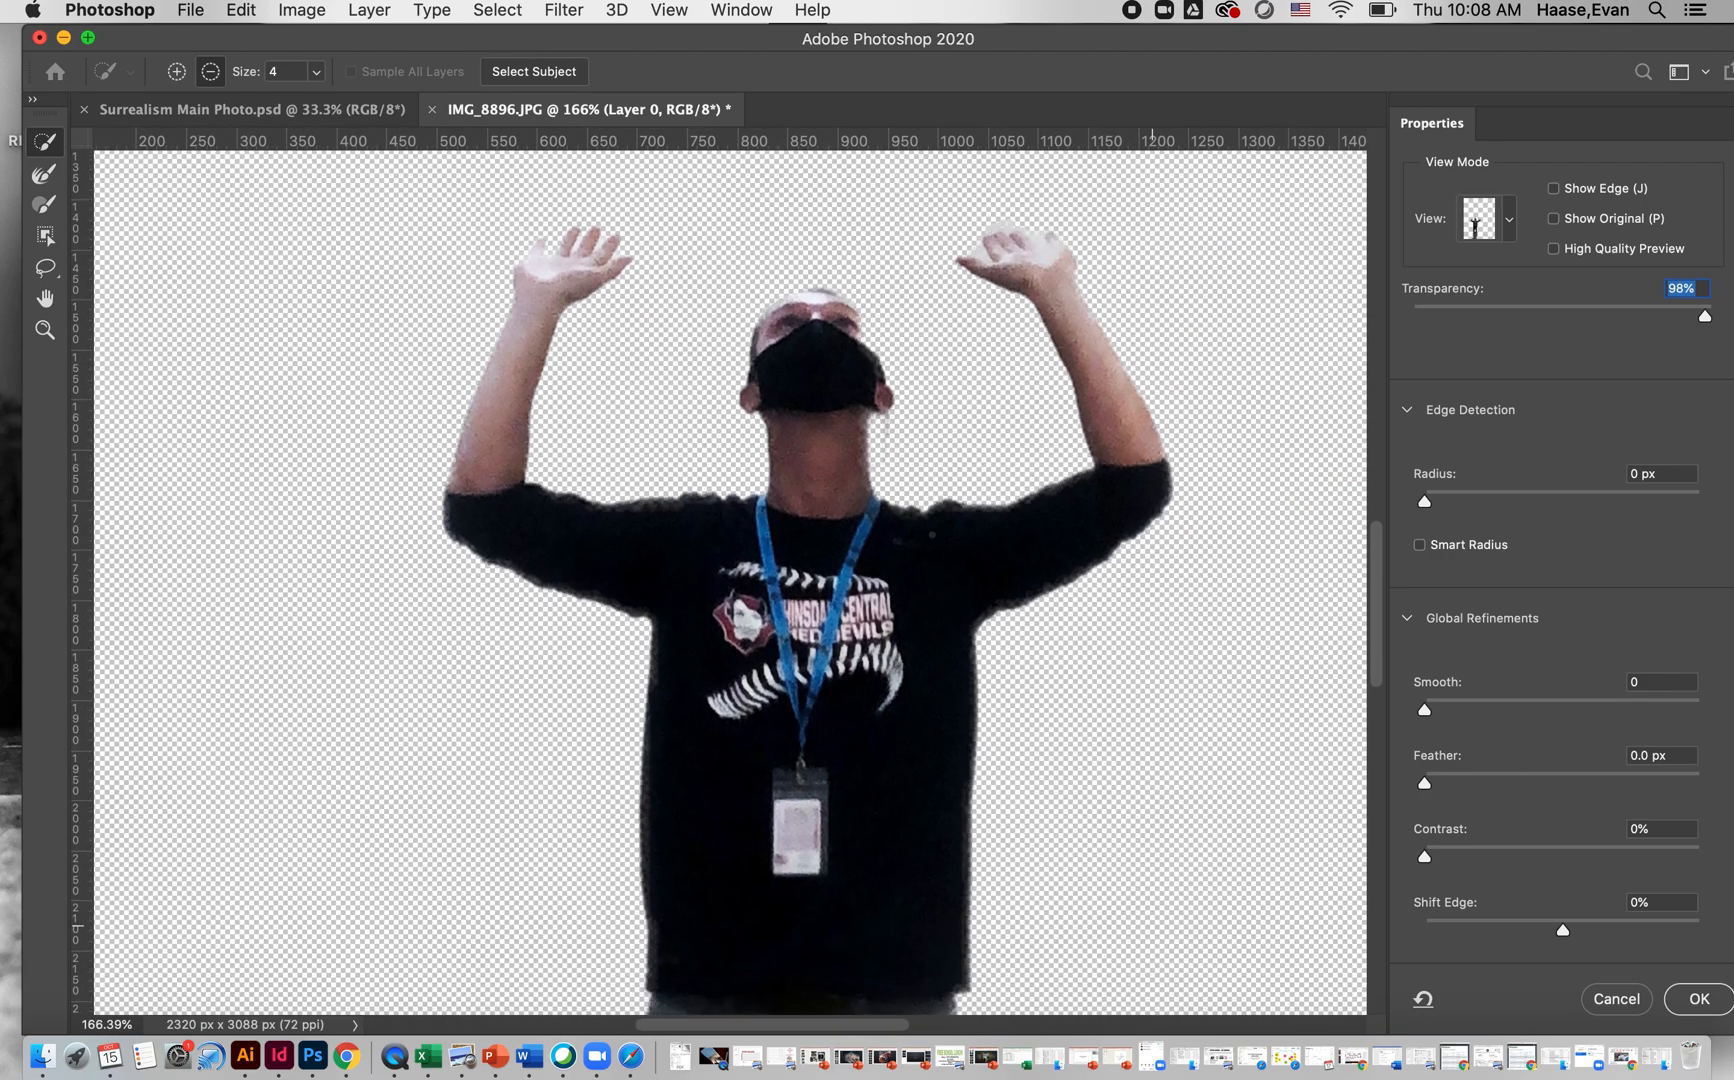
scroll(1152, 535, "down", 9)
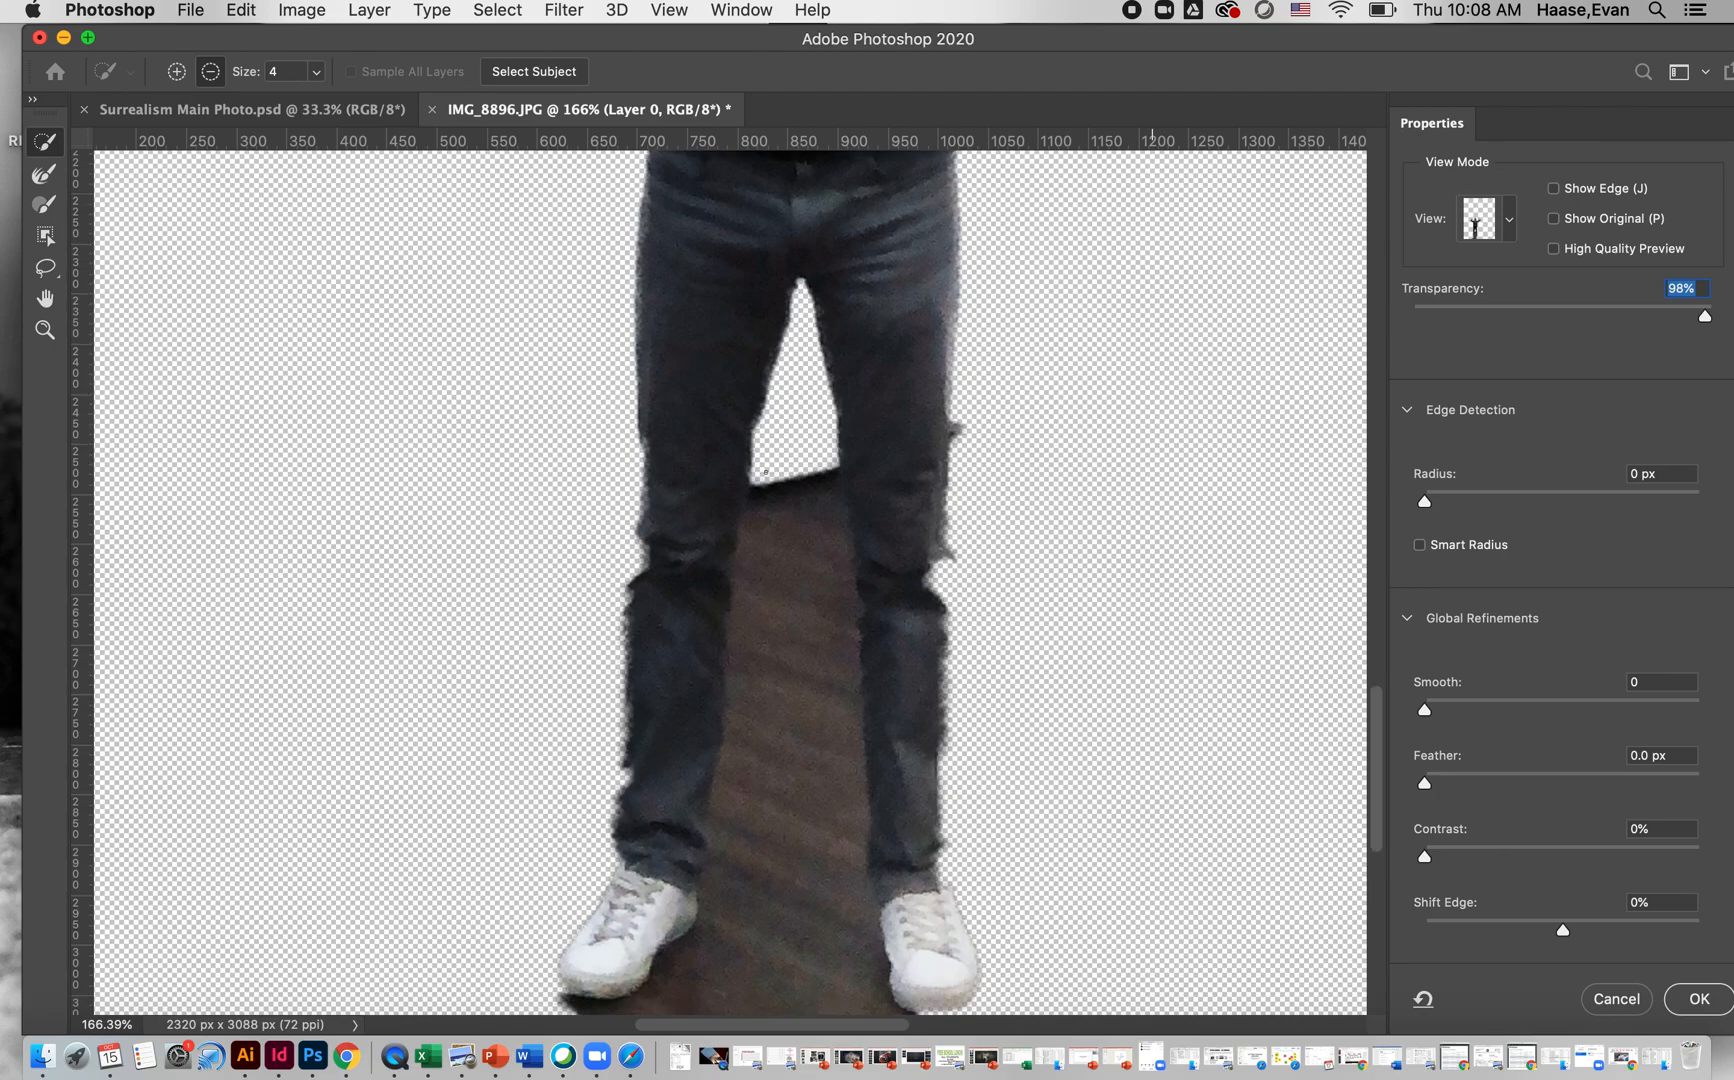
left_click_drag(751, 565, 743, 708)
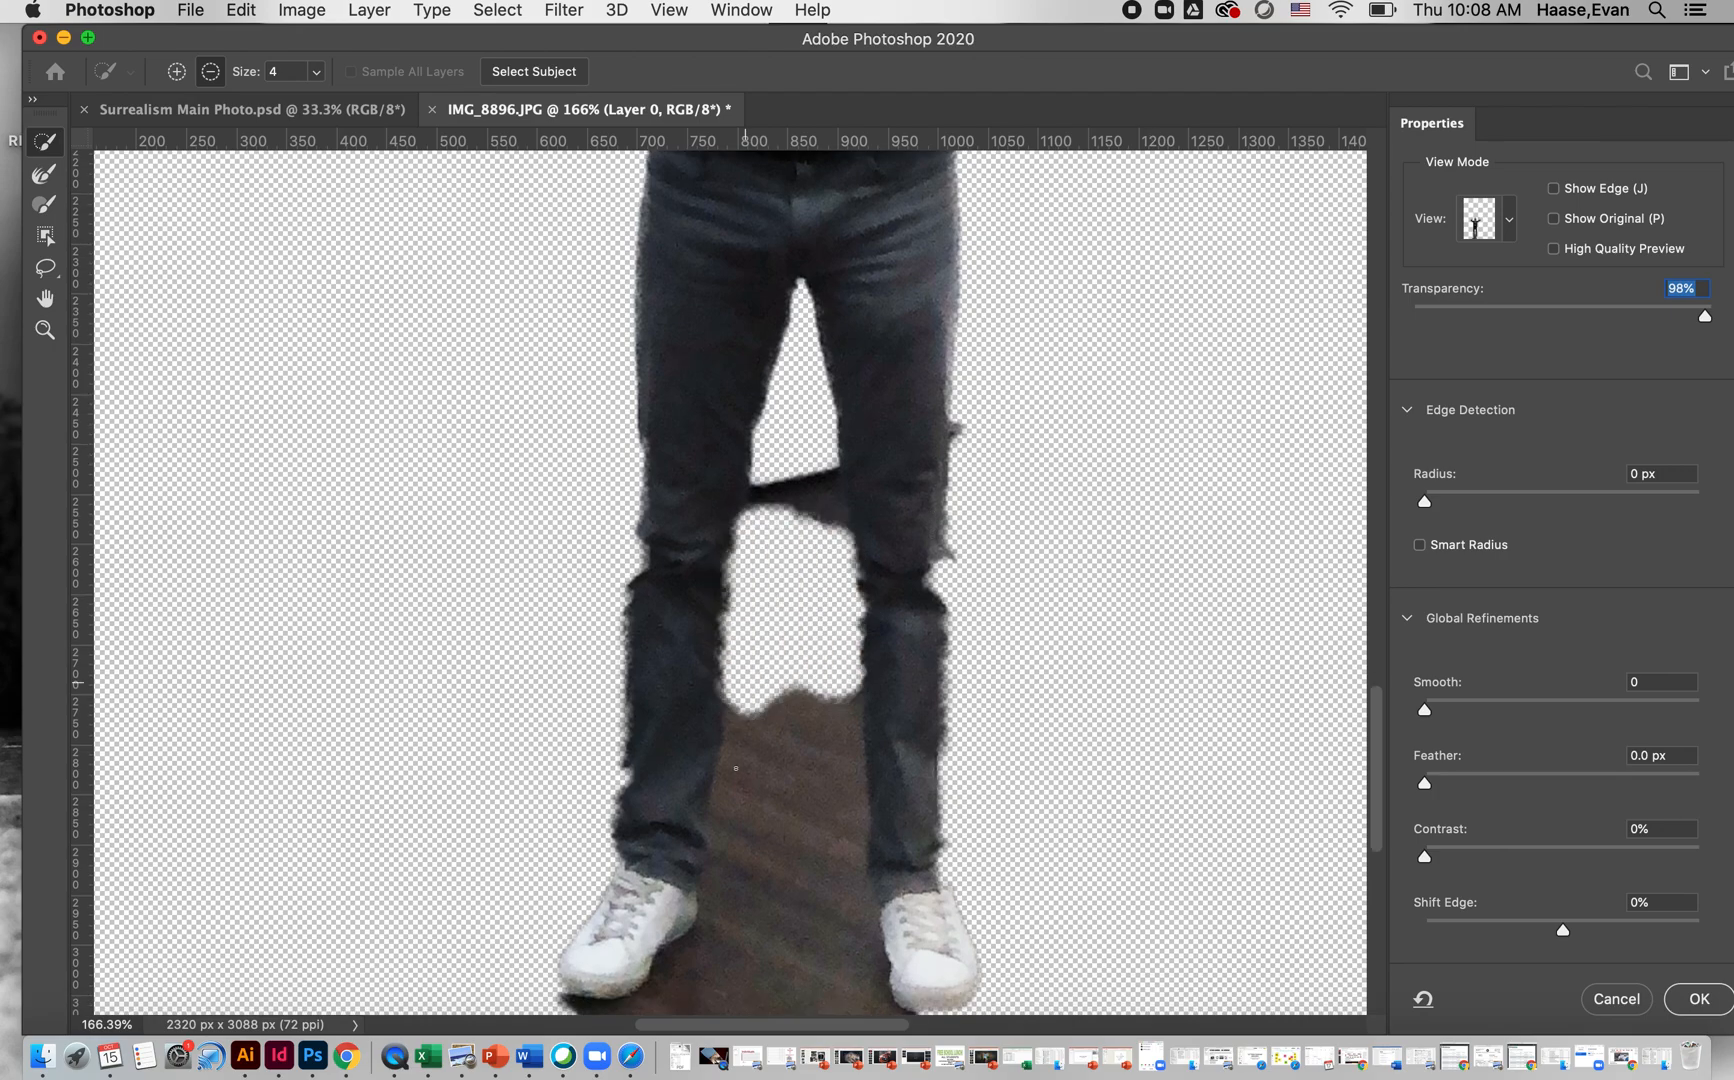
left_click(737, 771)
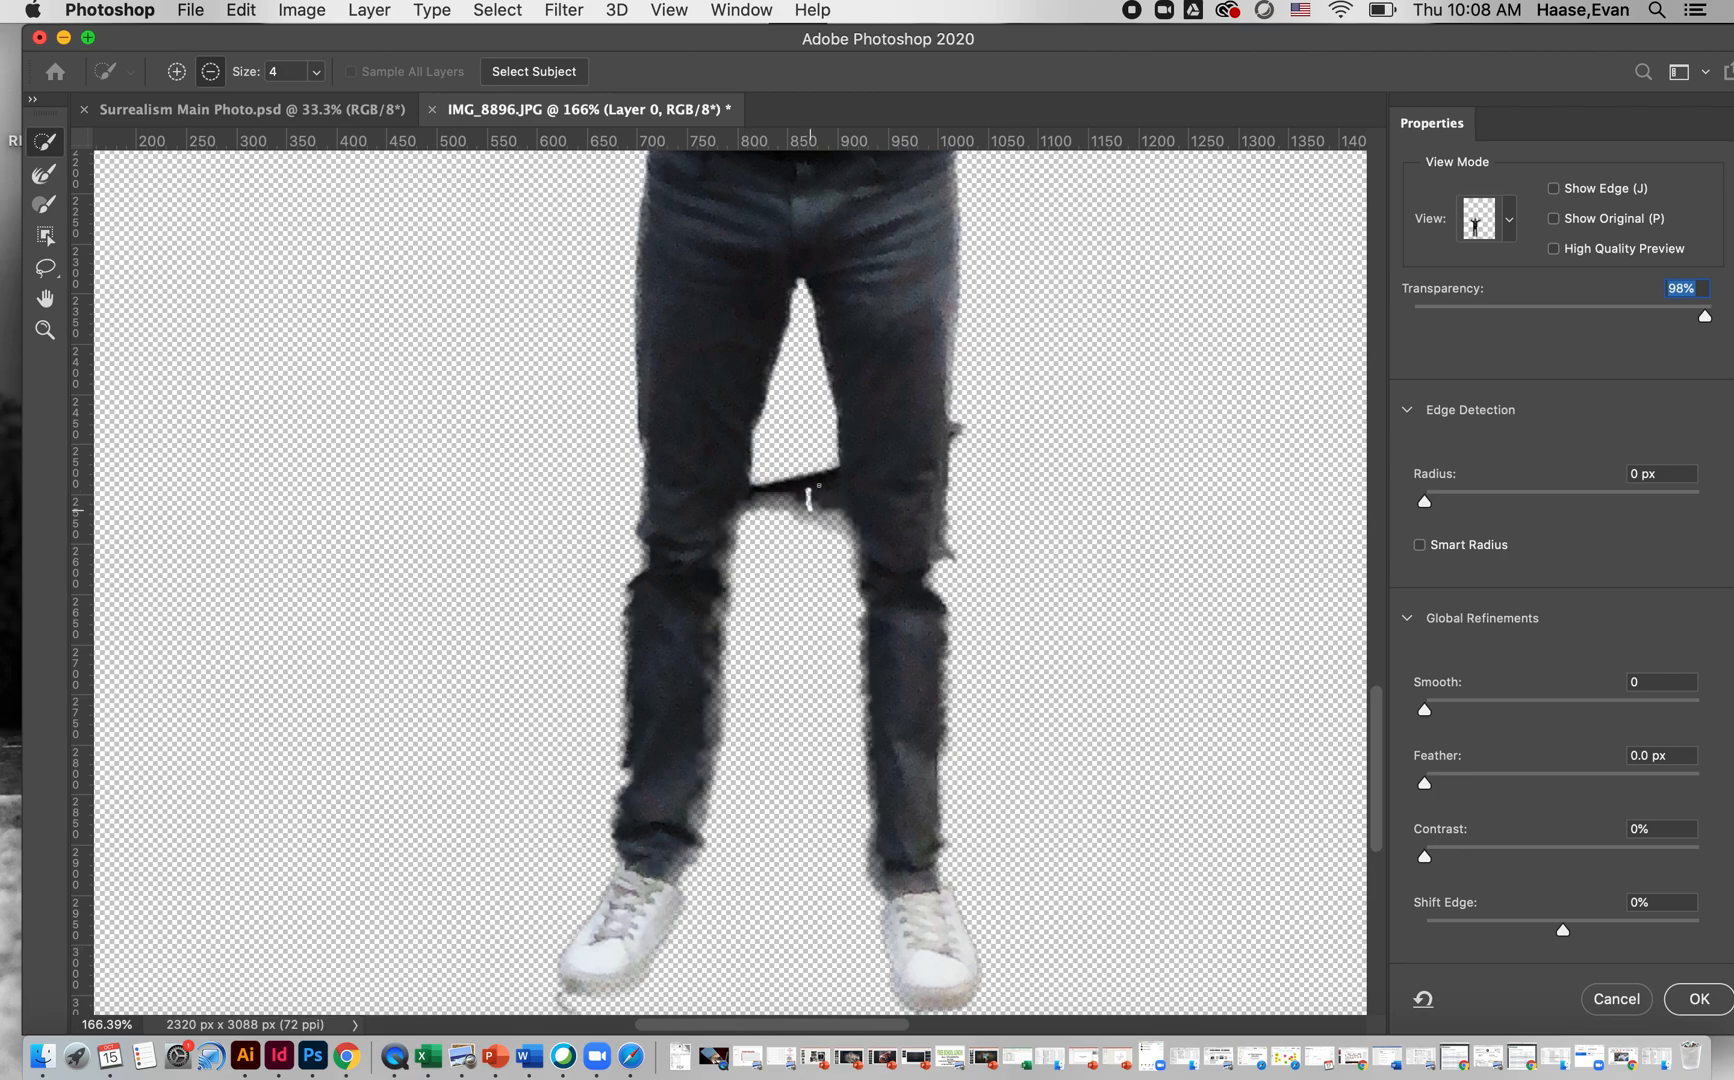
left_click(809, 500)
mouse_move(820, 488)
left_mouse_down()
mouse_move(840, 474)
mouse_move(768, 494)
mouse_move(767, 511)
mouse_move(839, 471)
left_mouse_up()
left_click_drag(963, 417, 962, 420)
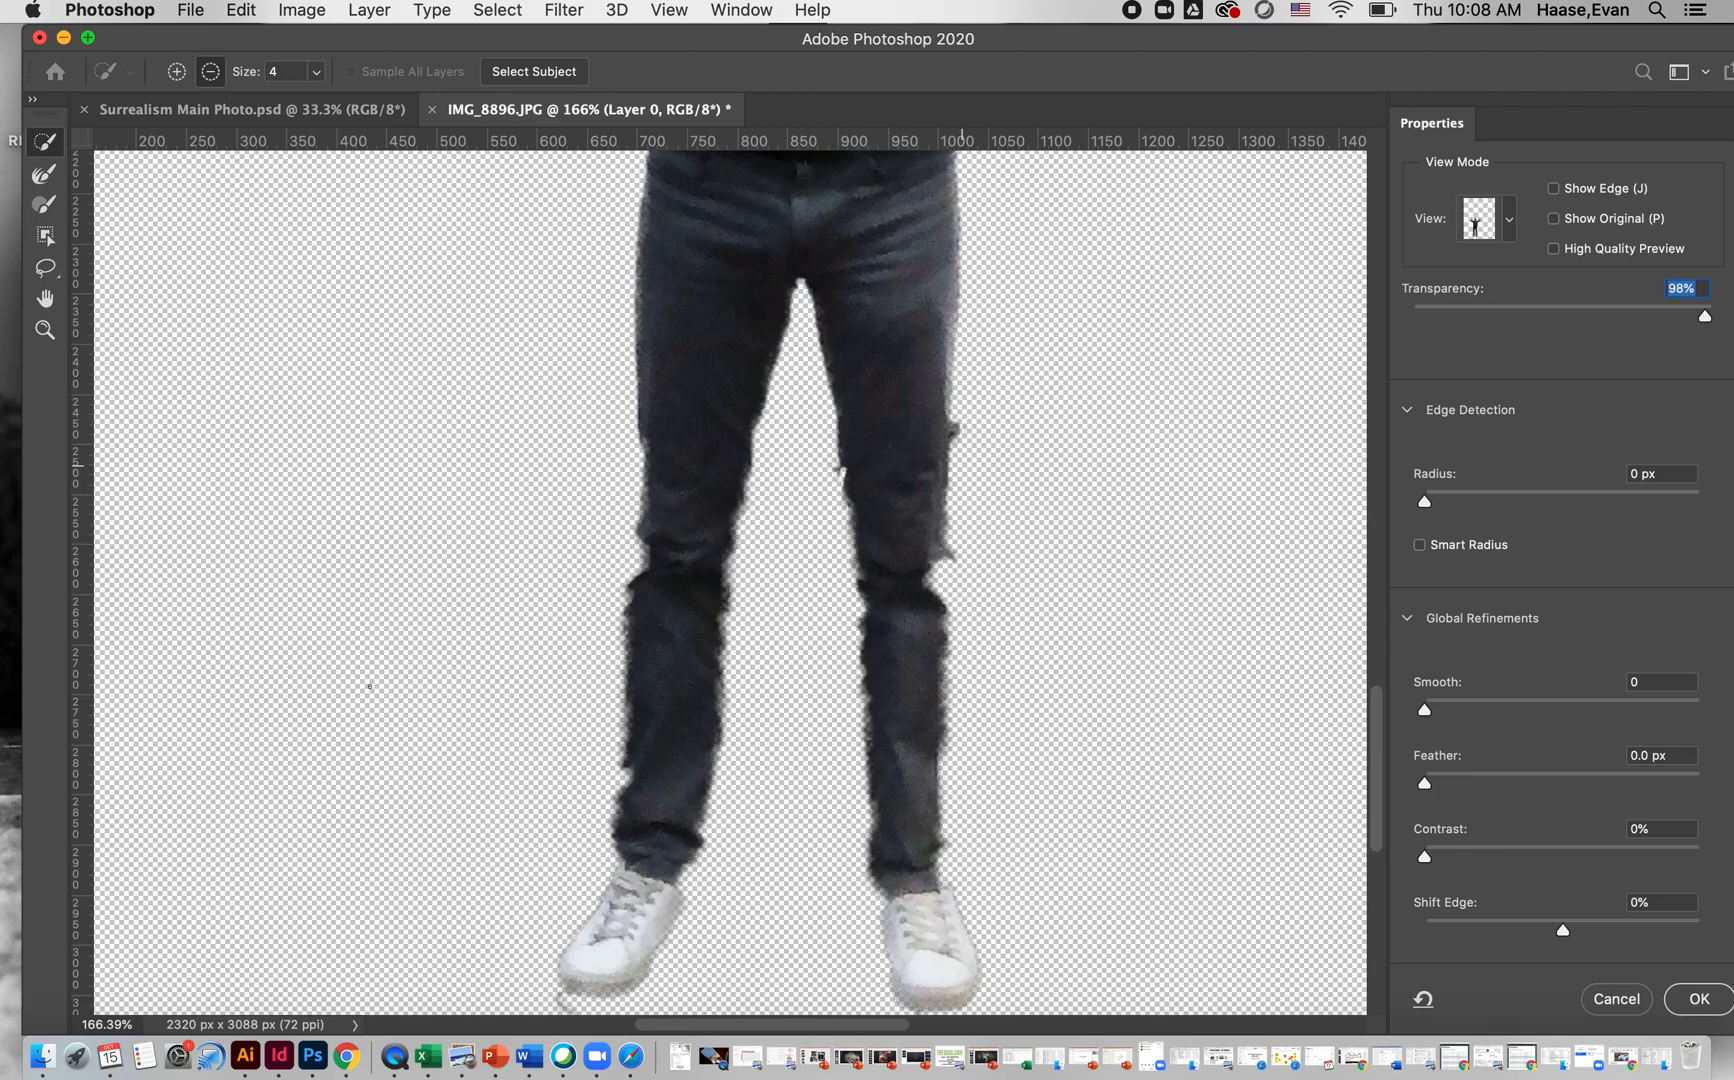
left_click(176, 71)
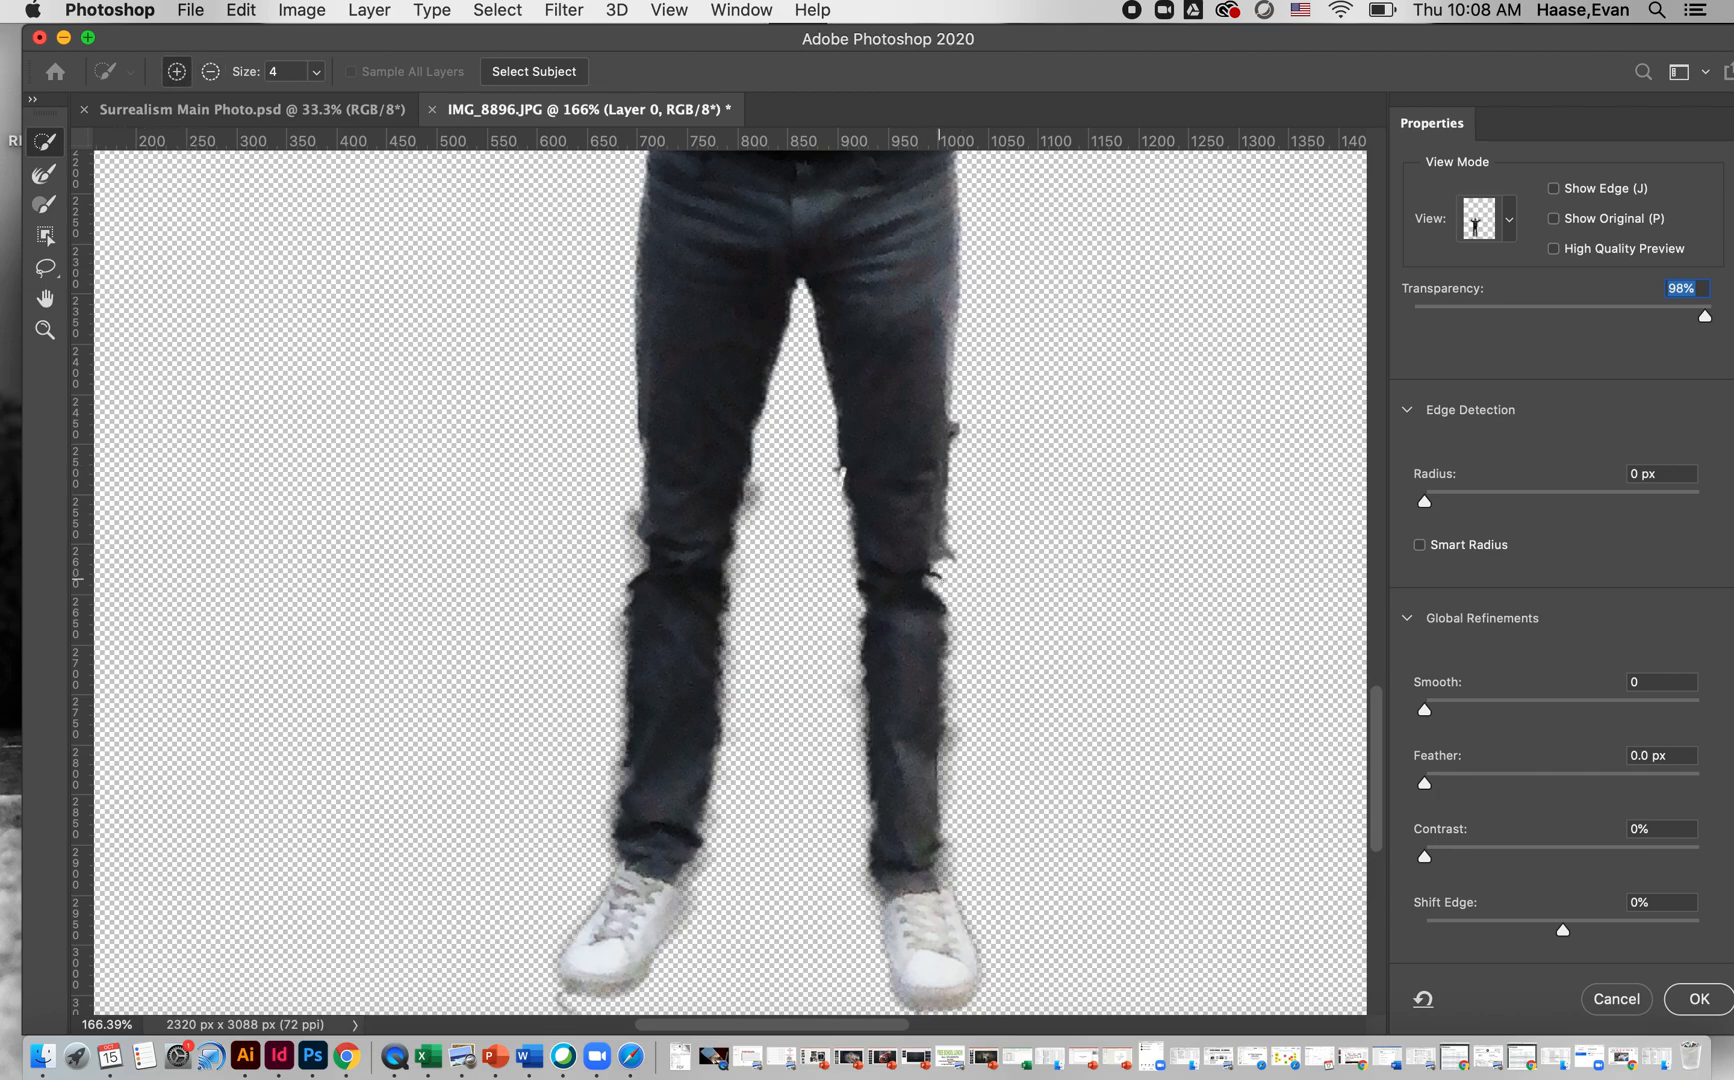
left_click(937, 577)
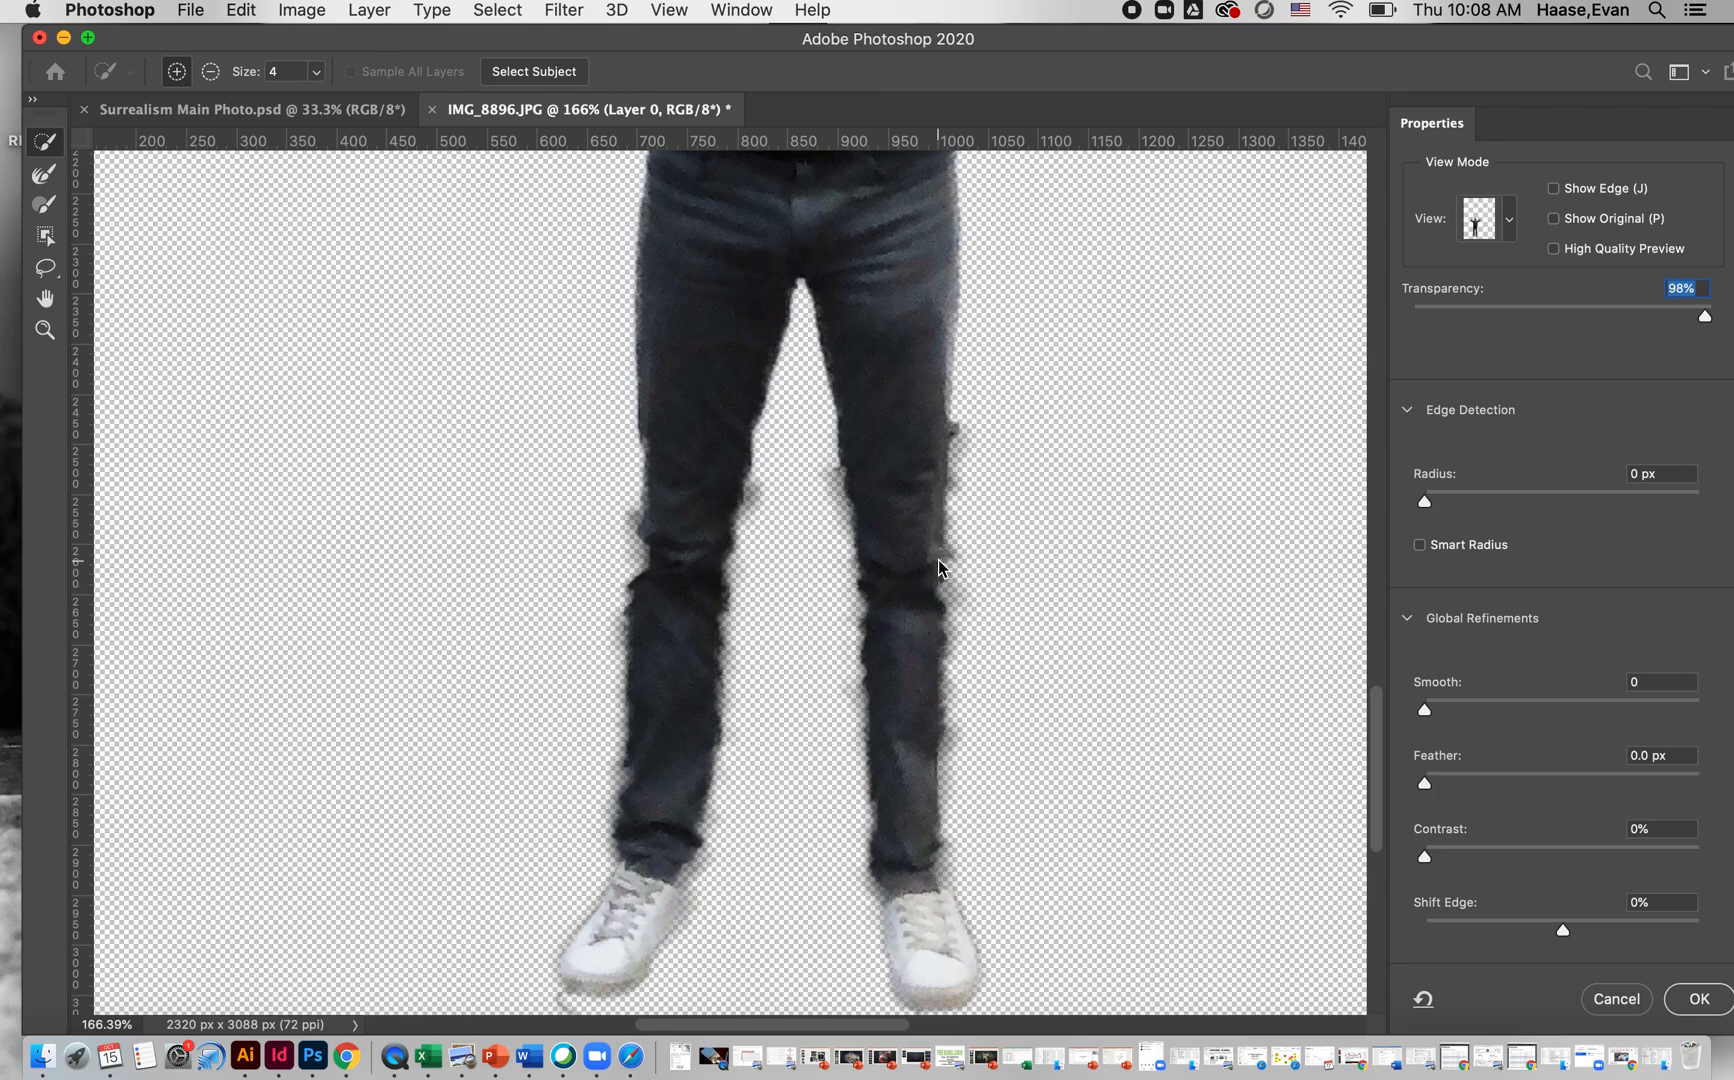
Refine the selection edge with Smooth 59 and Contrast 36%.
scroll(938, 562, "down", 5)
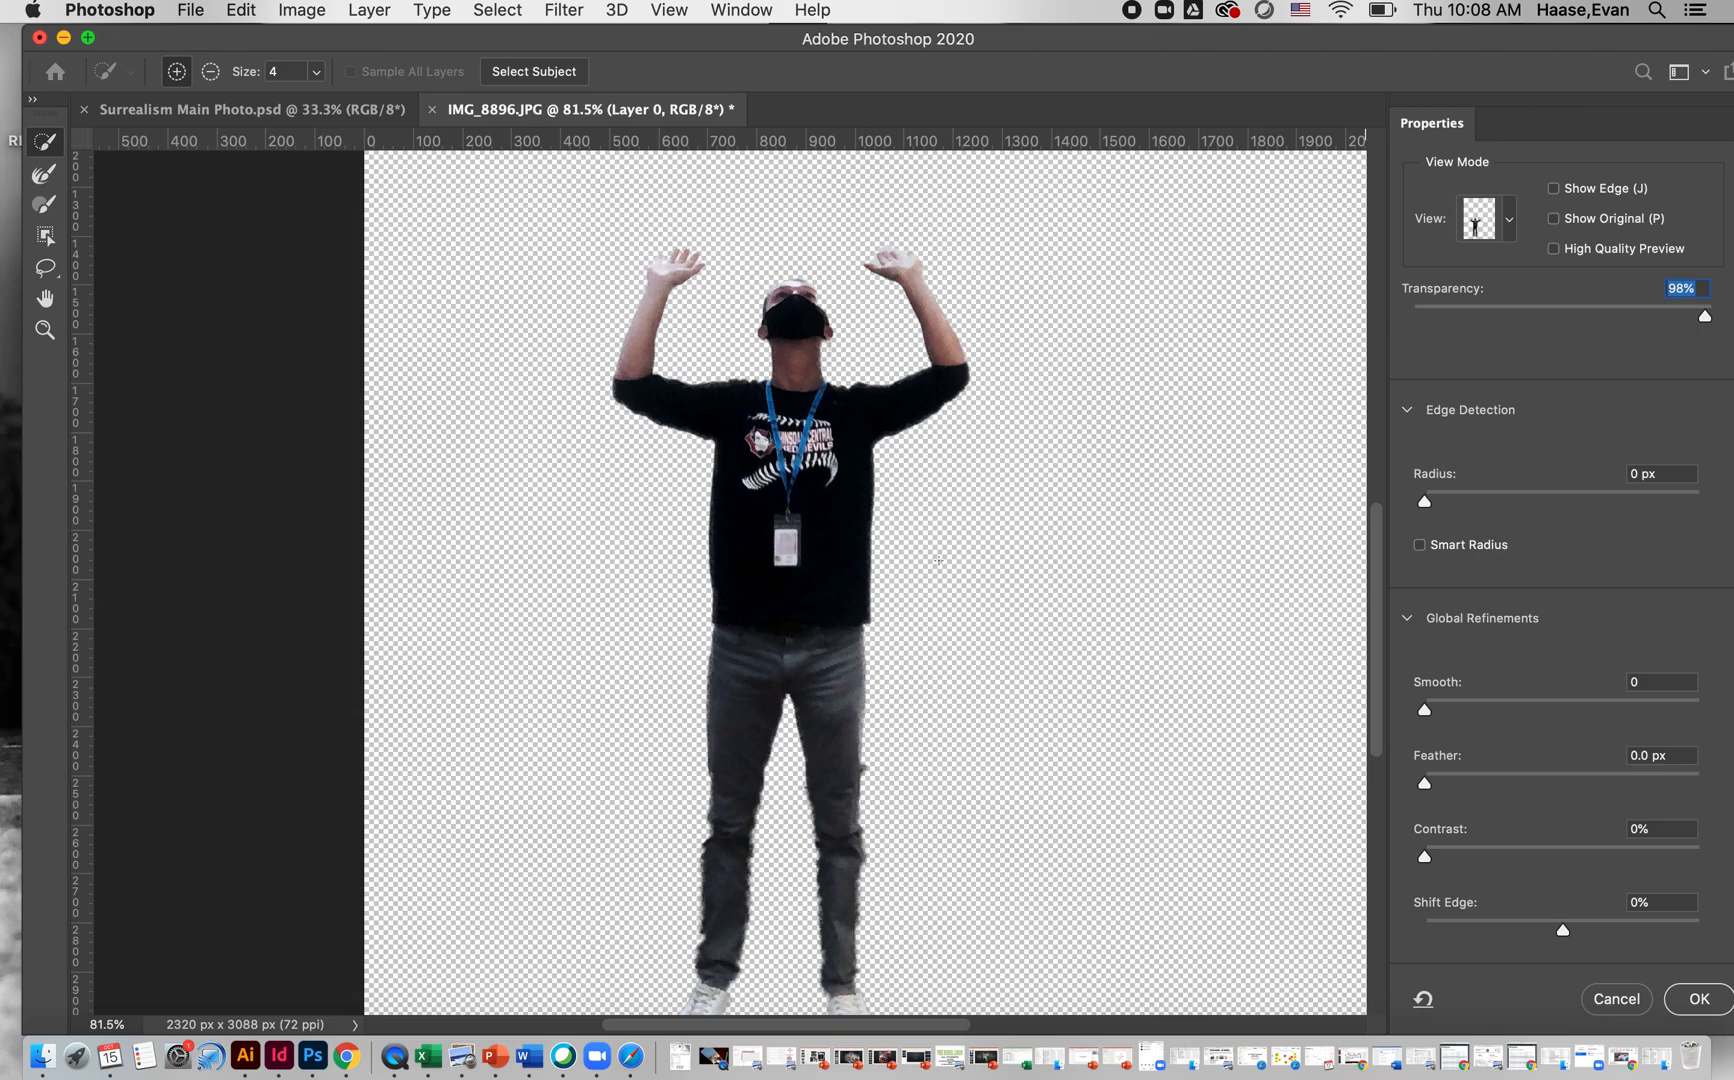
scroll(938, 562, "down", 5)
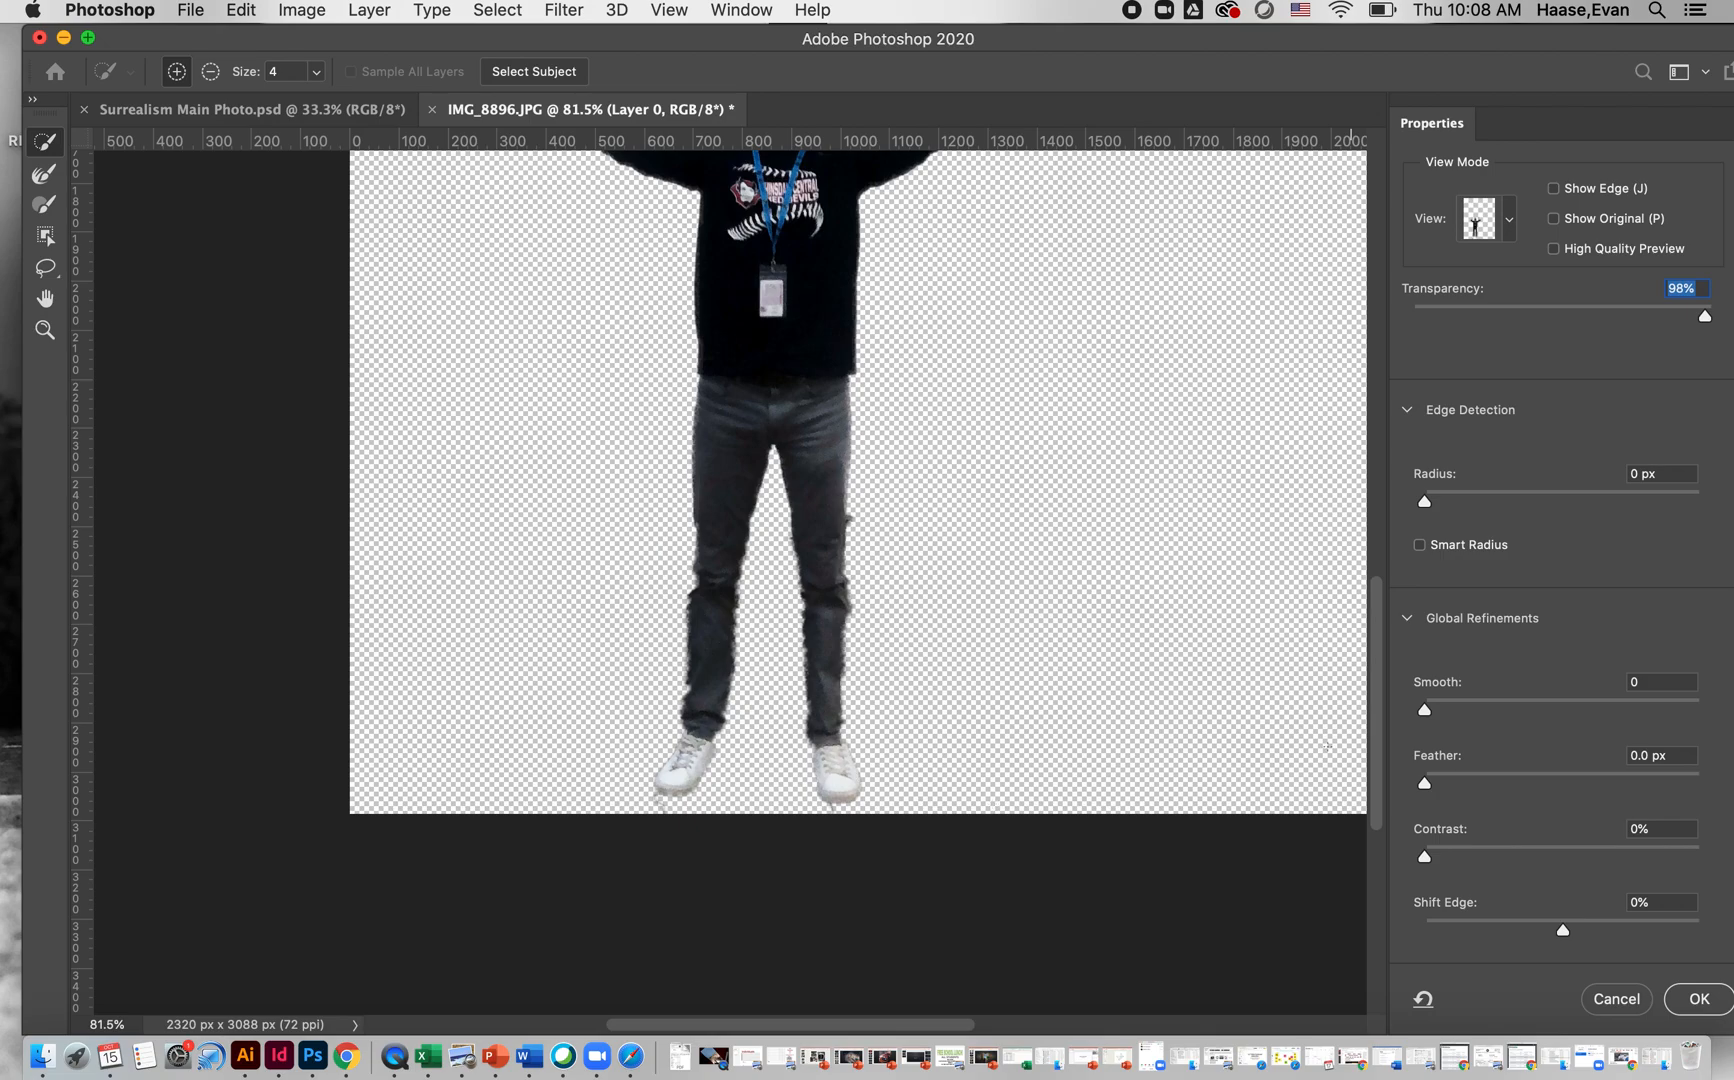
left_click_drag(1427, 712, 1588, 716)
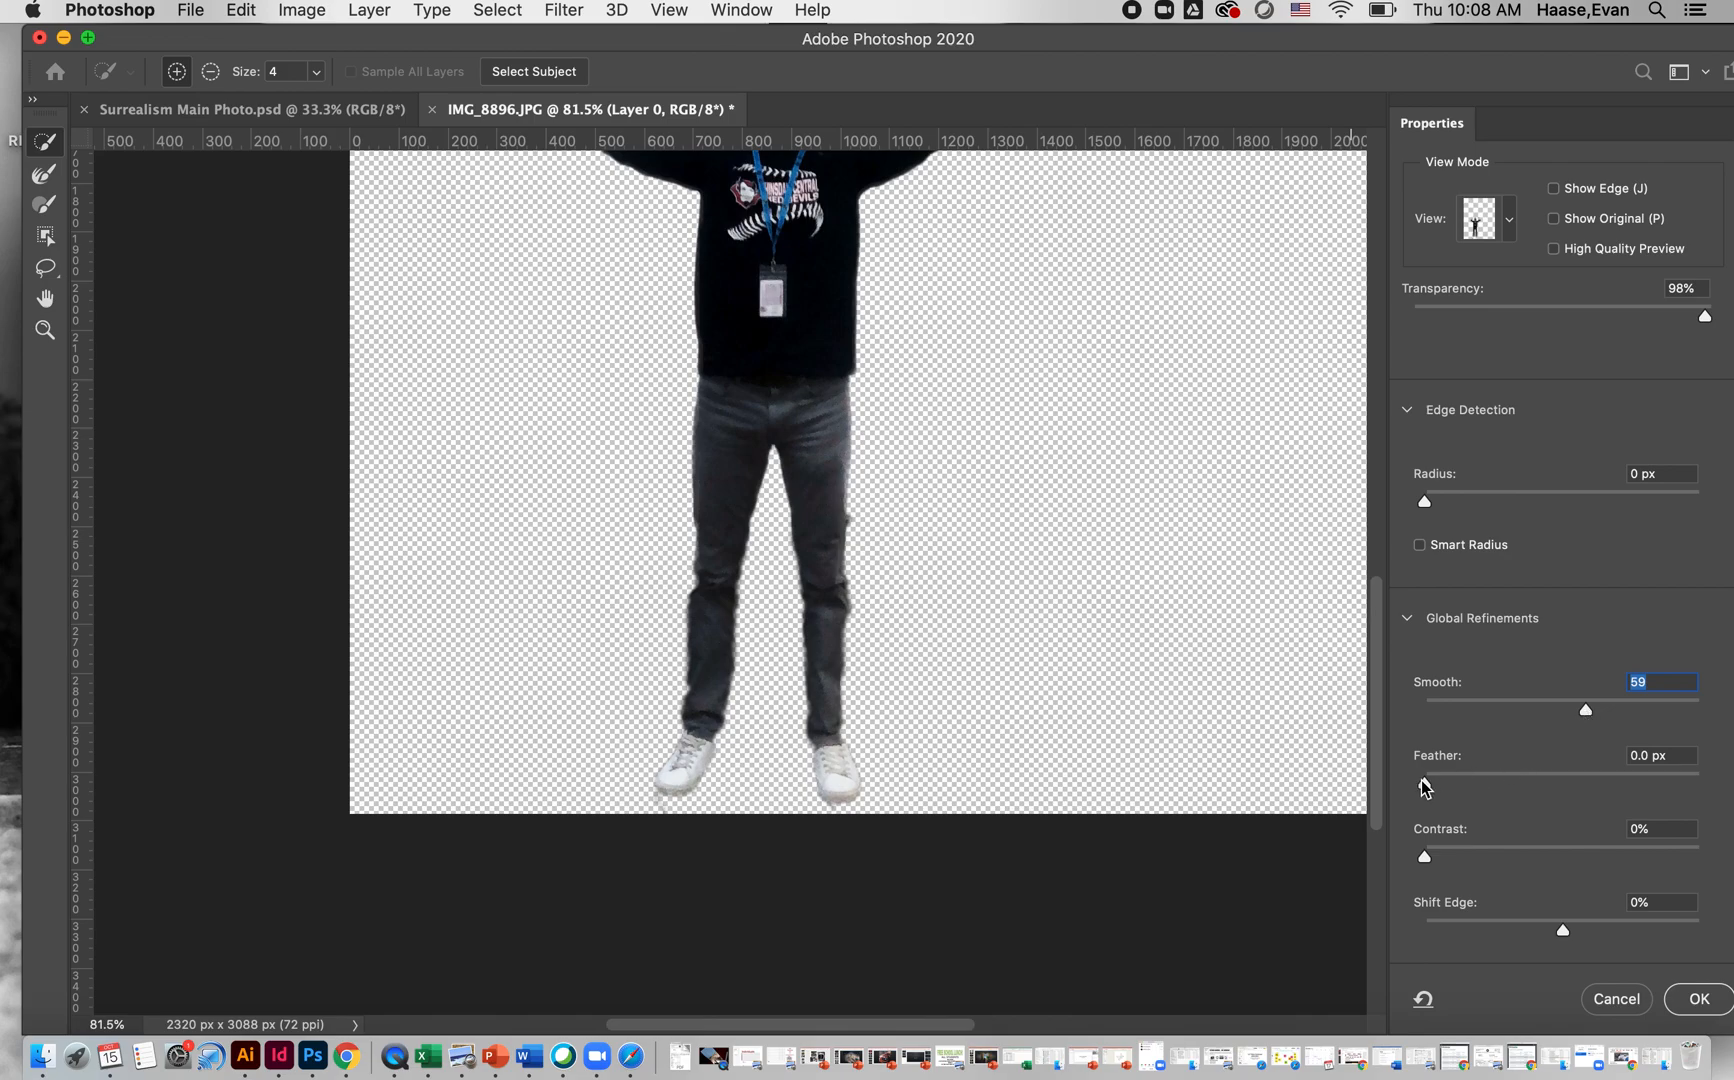
left_click_drag(1426, 858, 1530, 873)
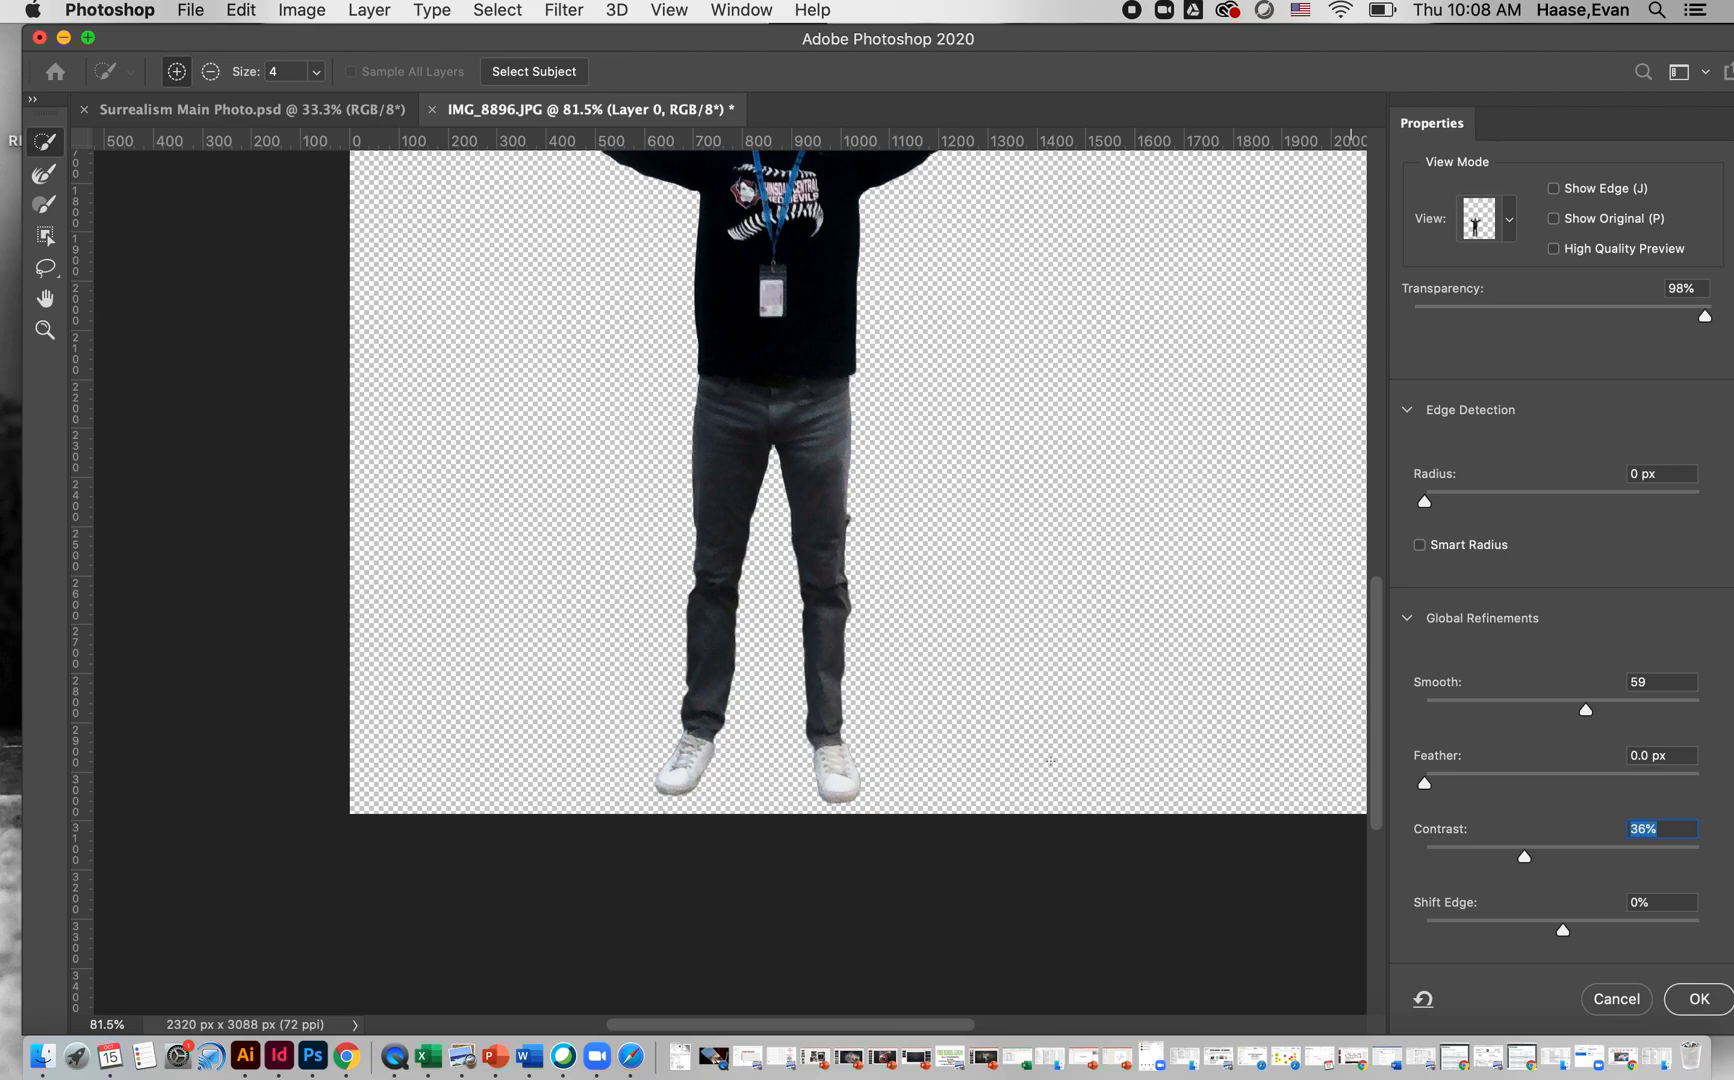
Enable Decontaminate Colors in the output settings for the cutout.
scroll(1050, 760, "up", 5)
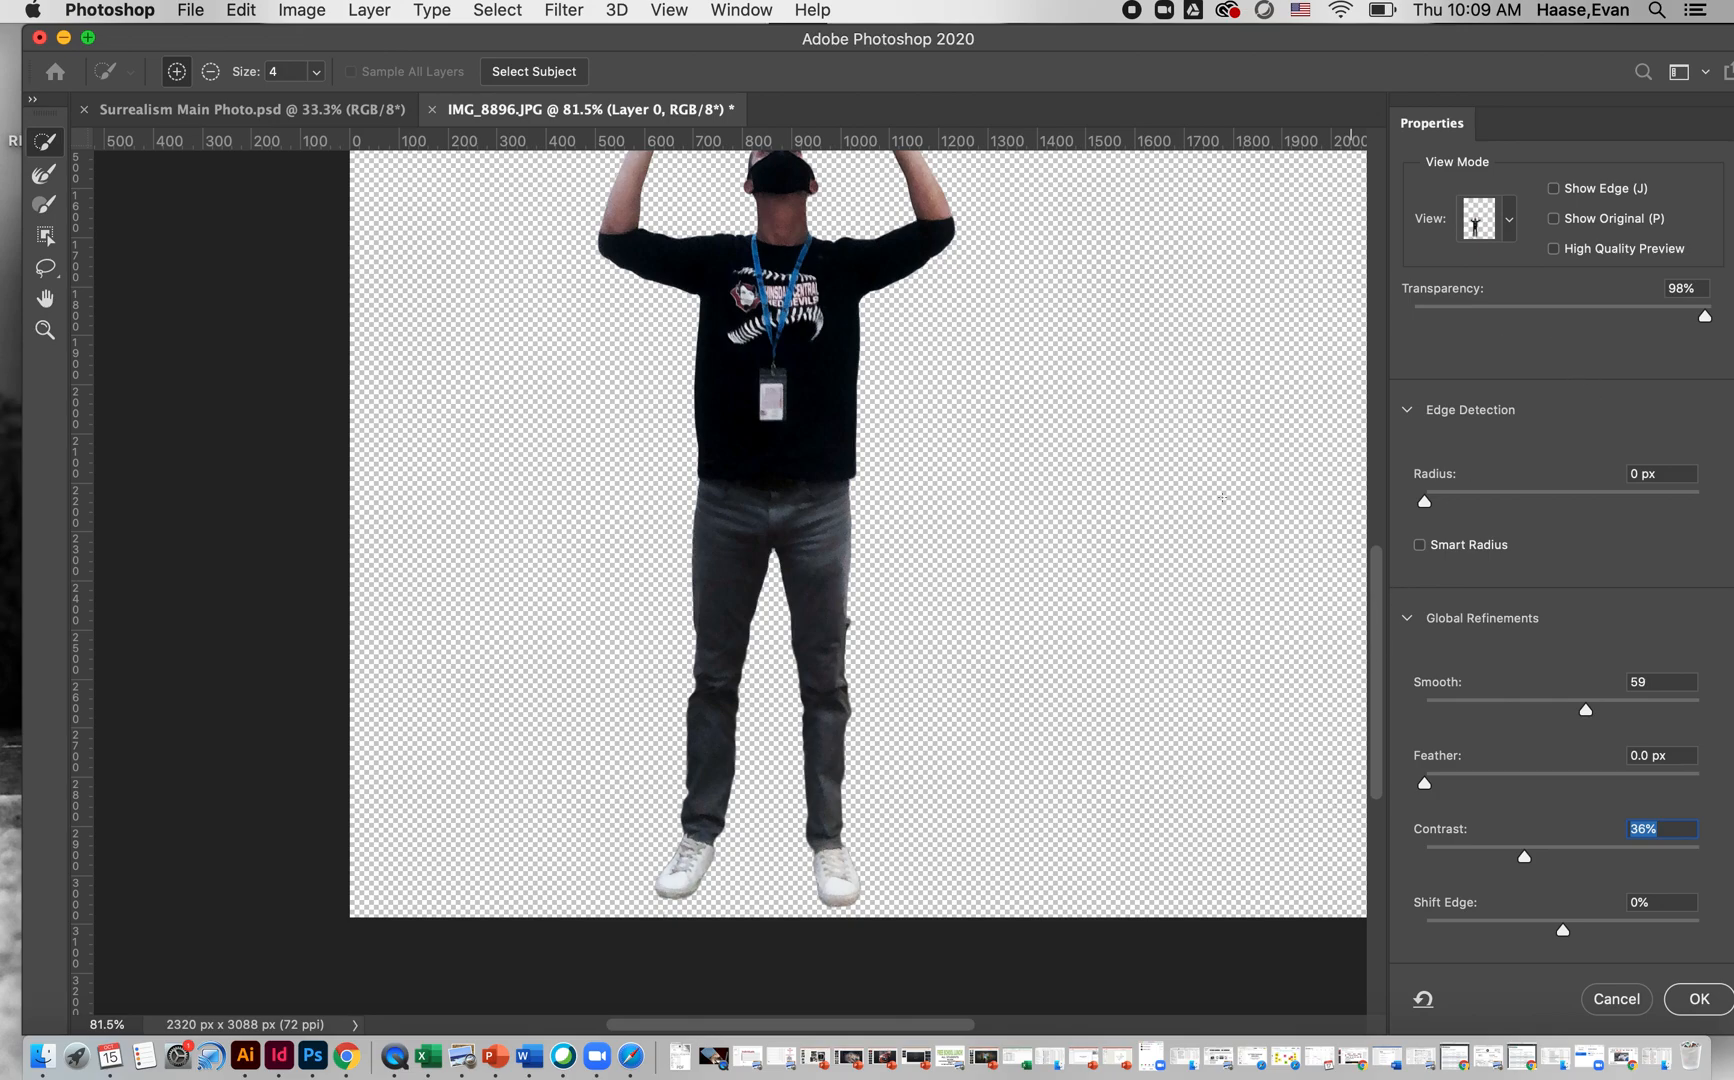
scroll(1466, 736, "down", 3)
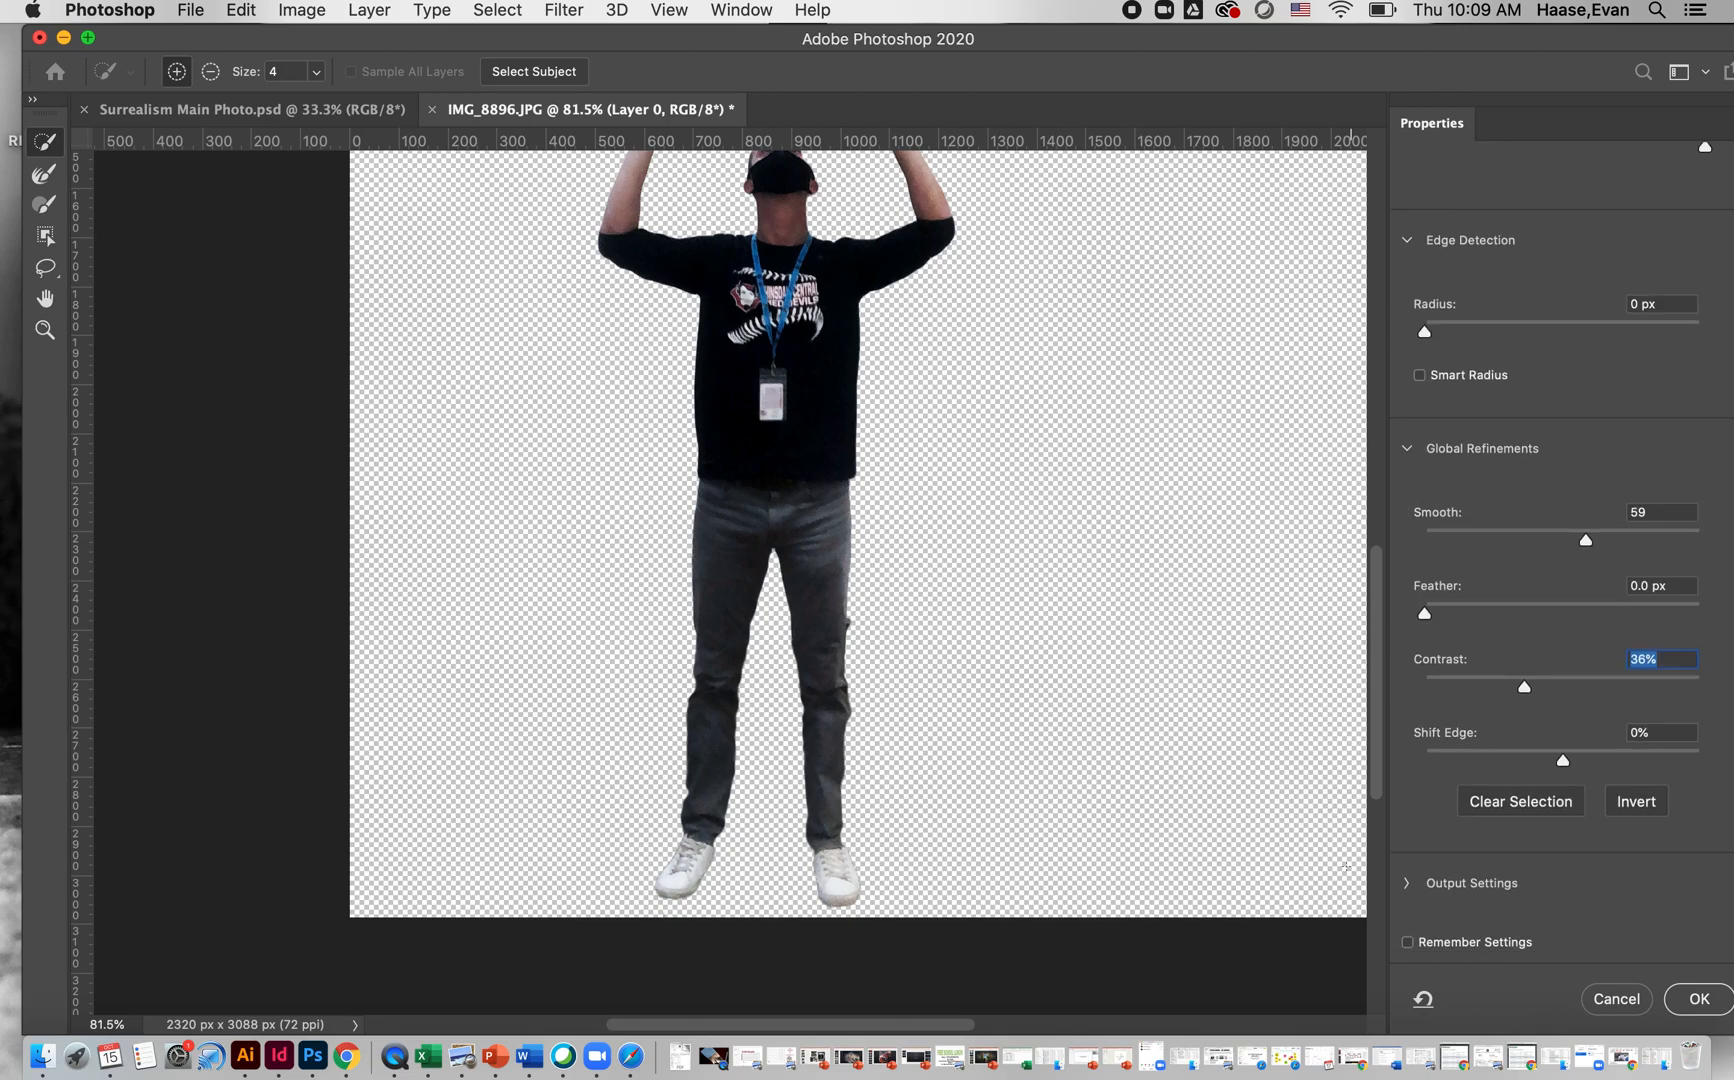
left_click(1410, 884)
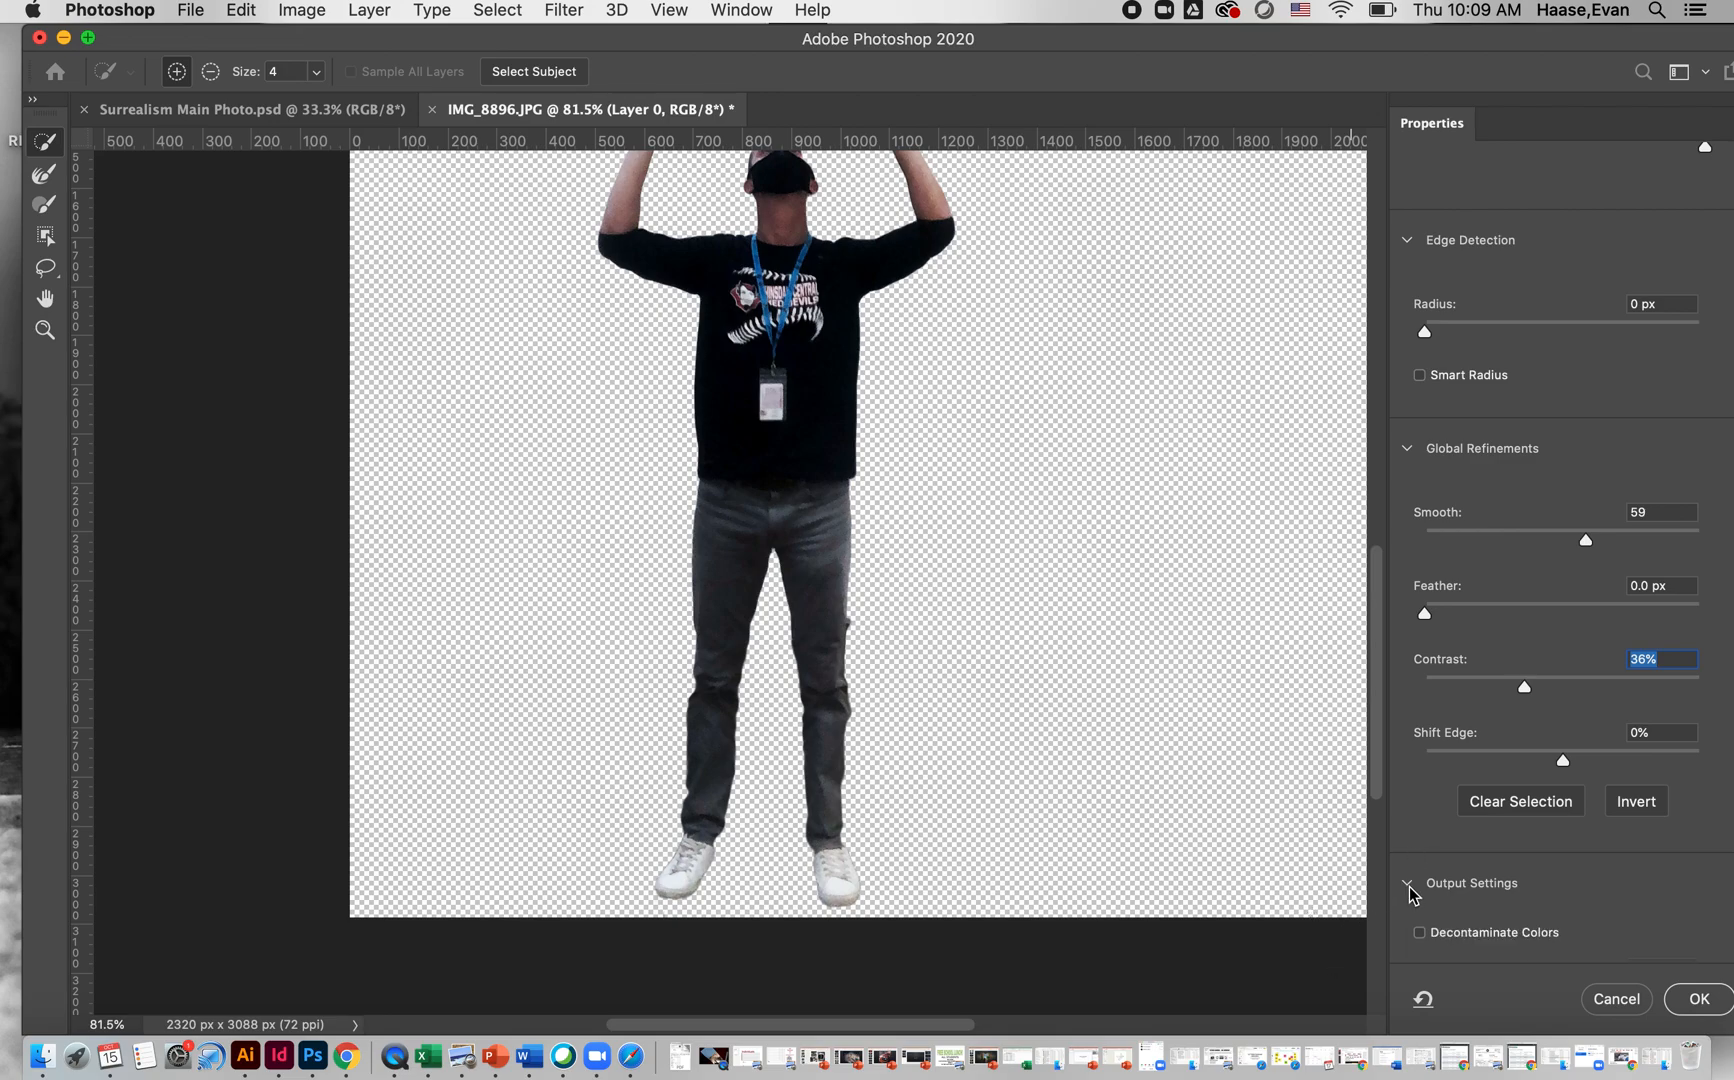
left_click(1420, 790)
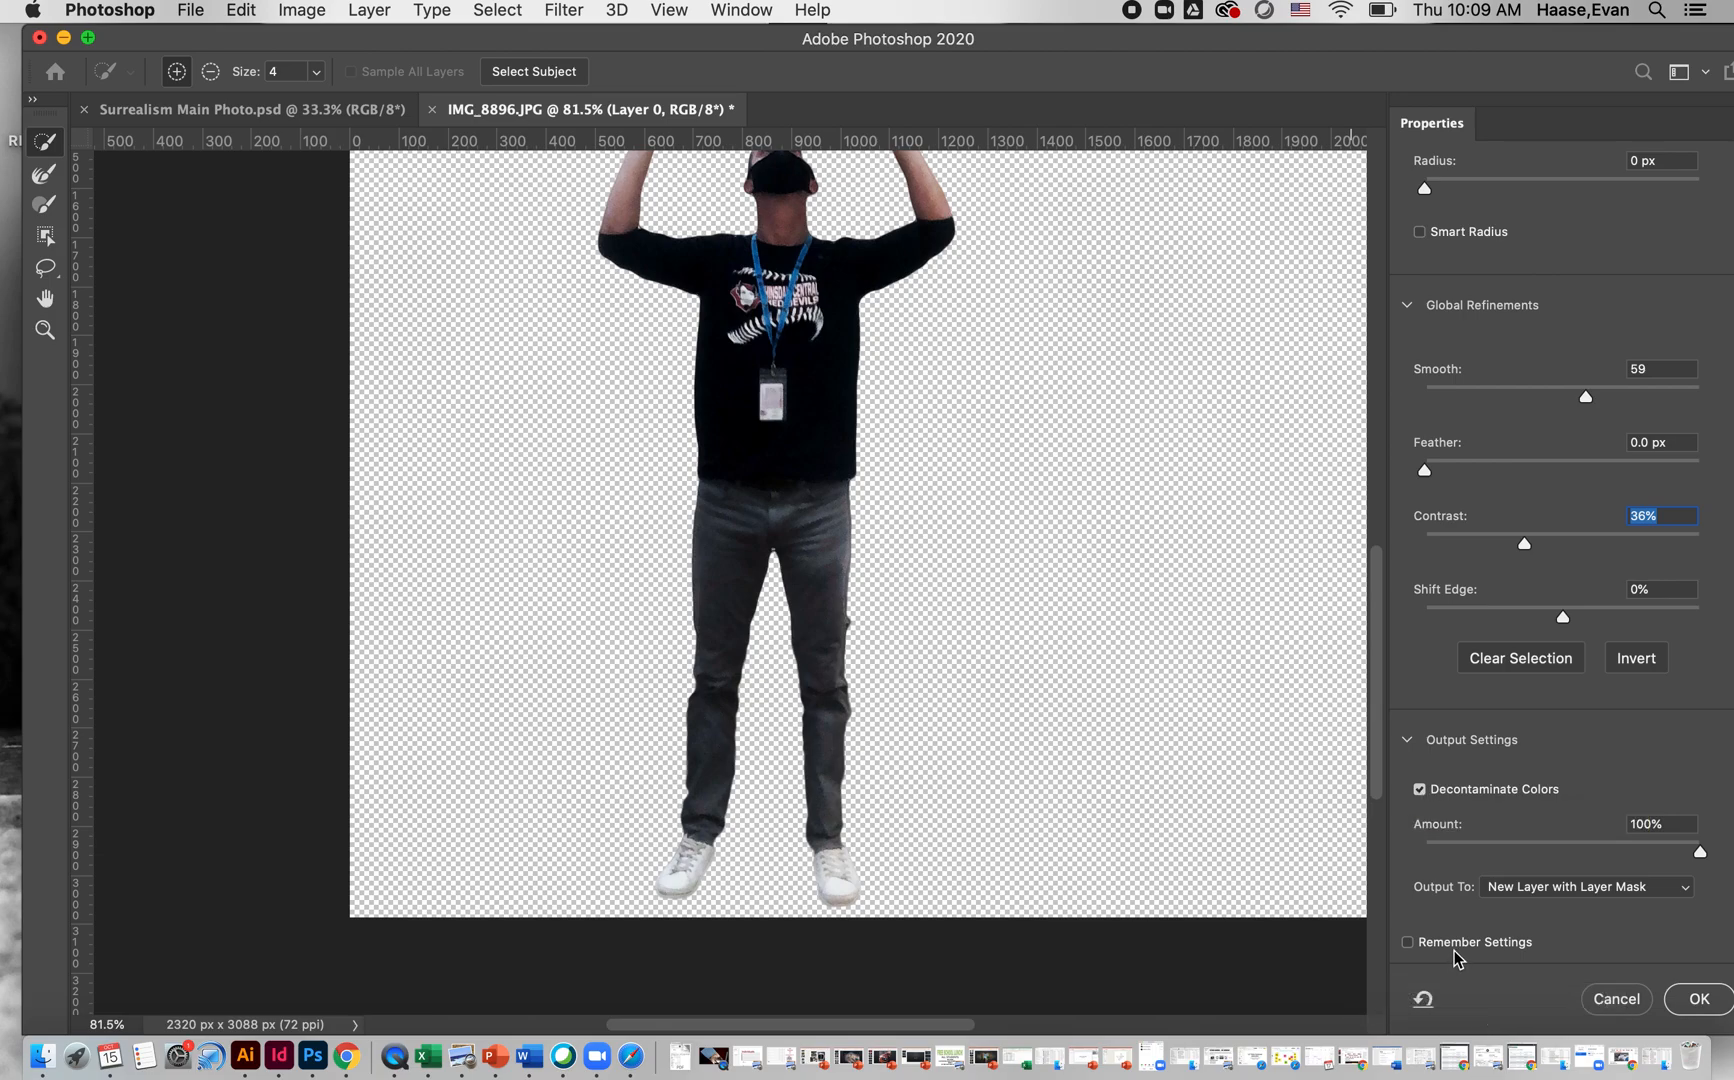
Output the finished figure cutout to a new layer and apply the Select and Mask edit.
left_click(1626, 887)
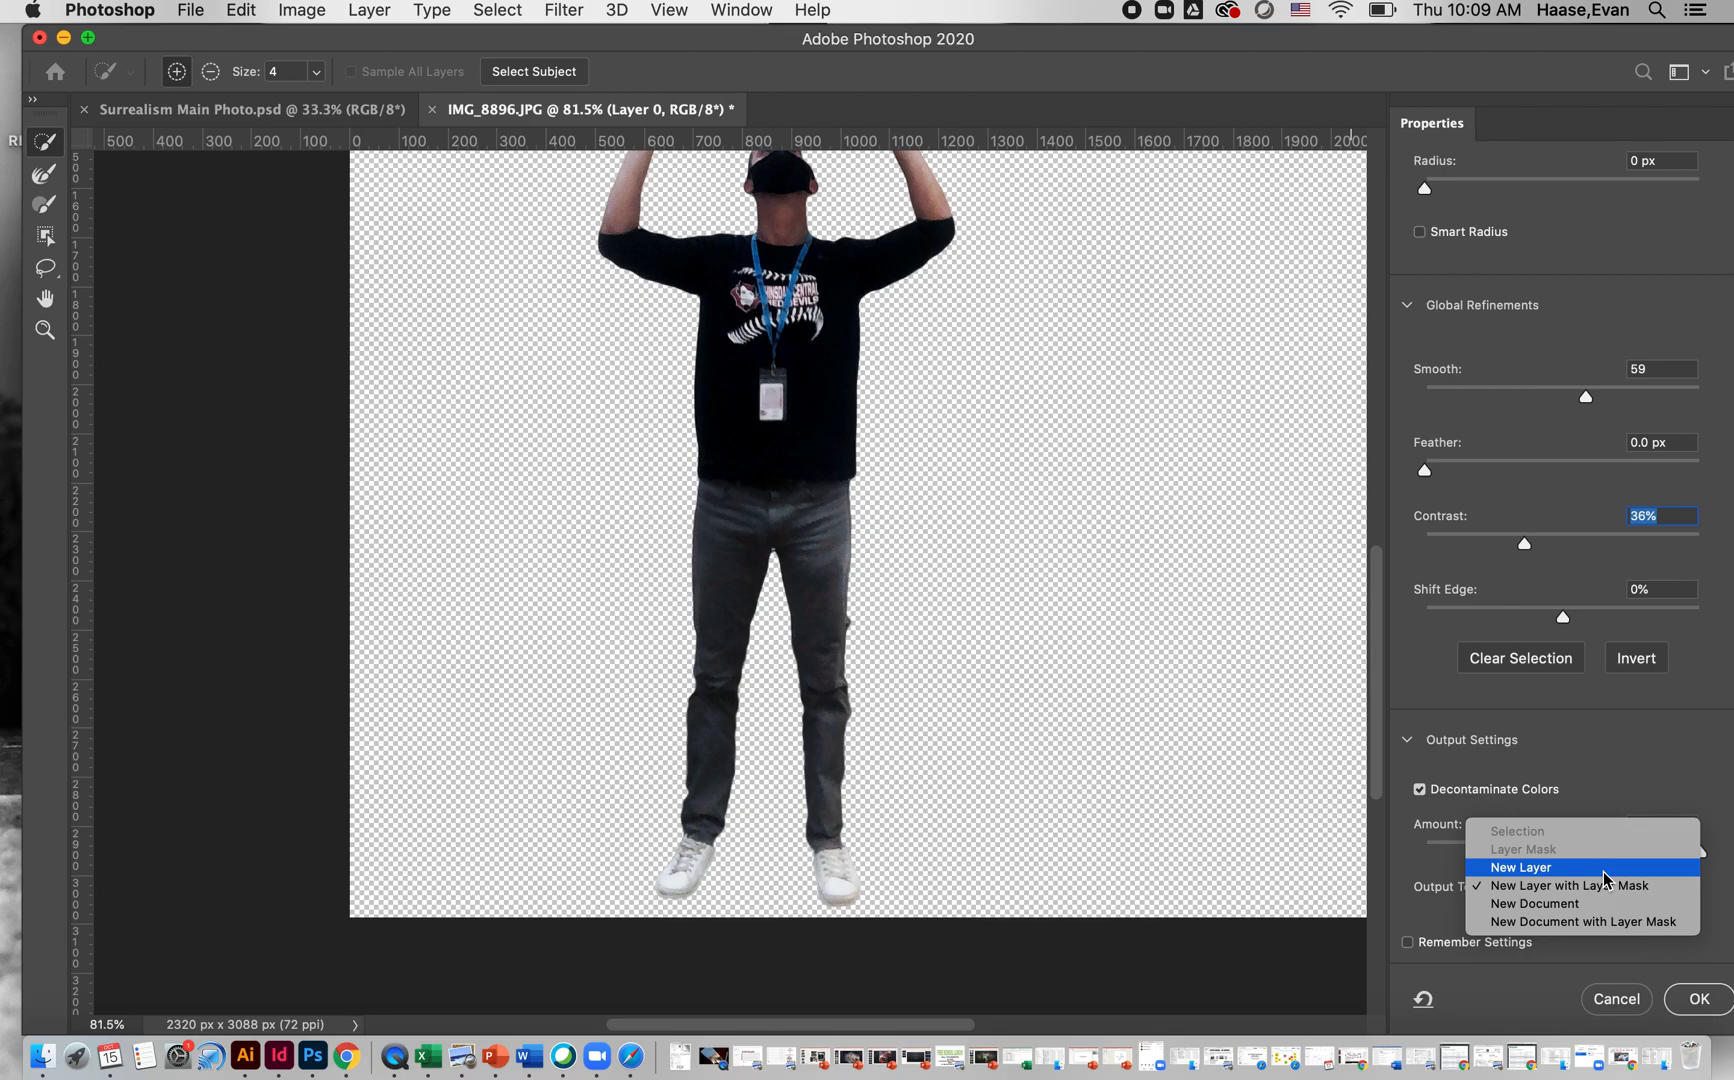
left_click(1604, 870)
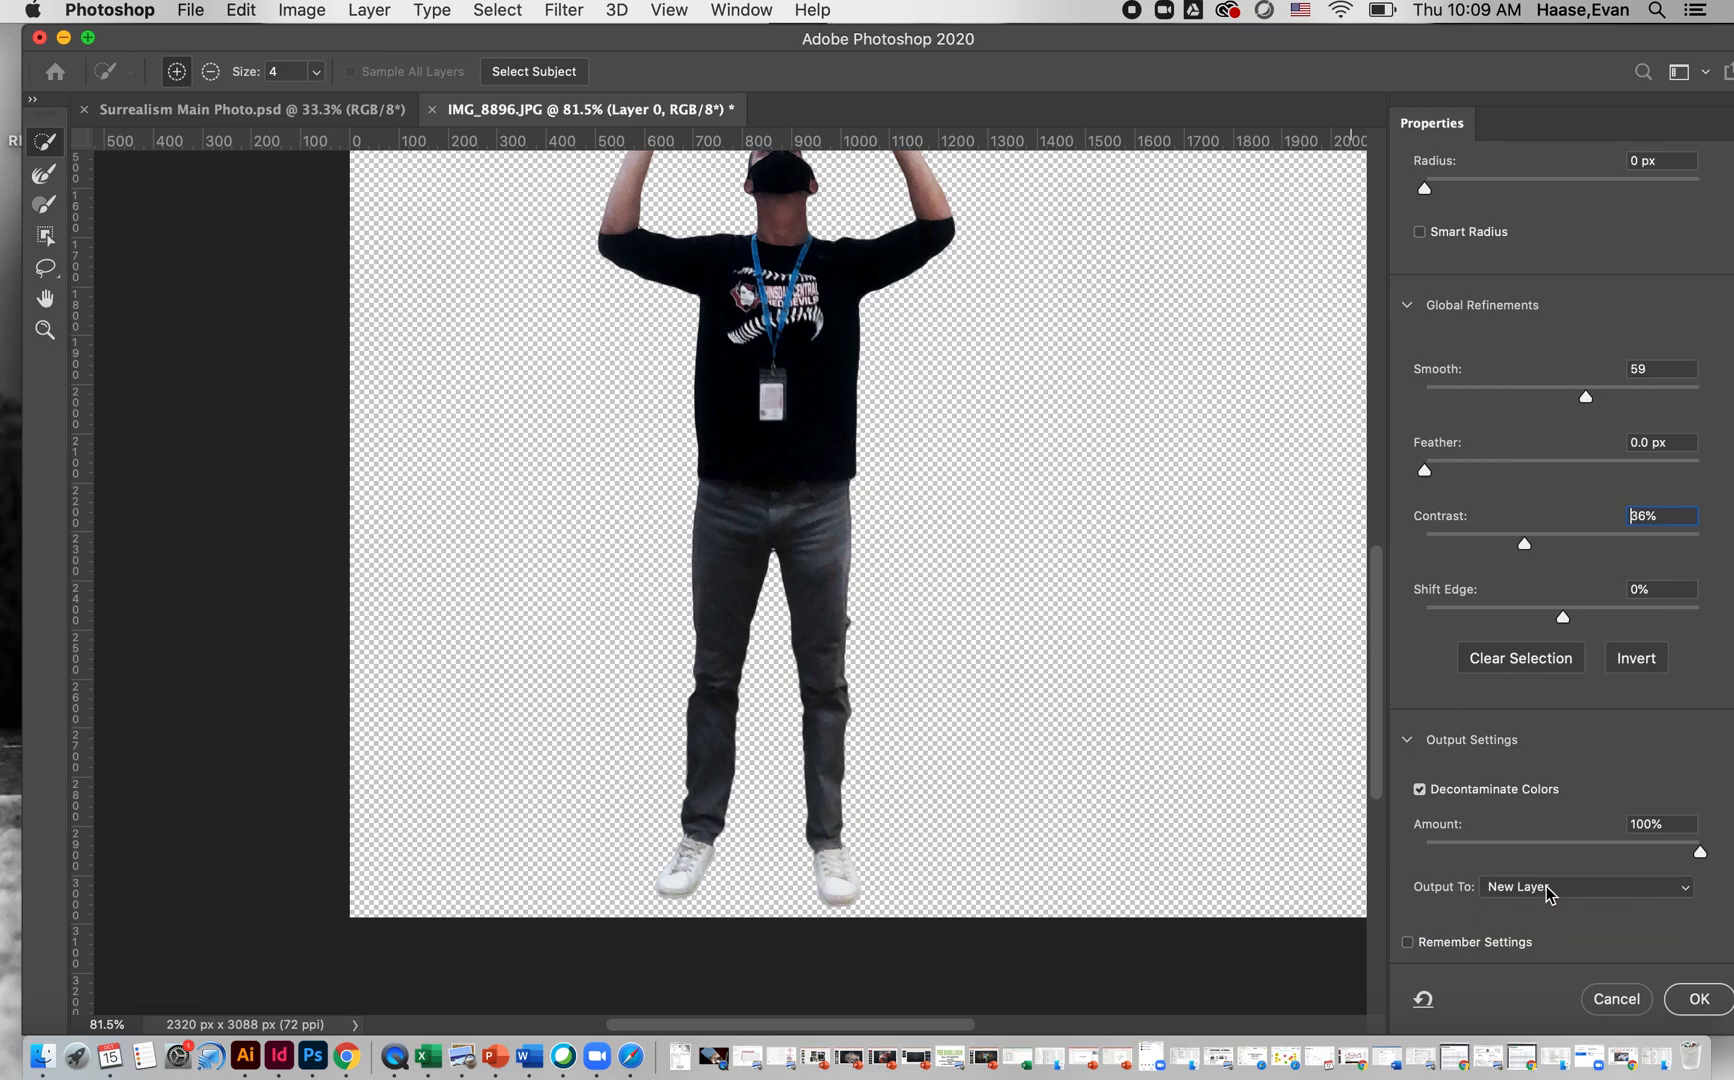
left_click(1700, 998)
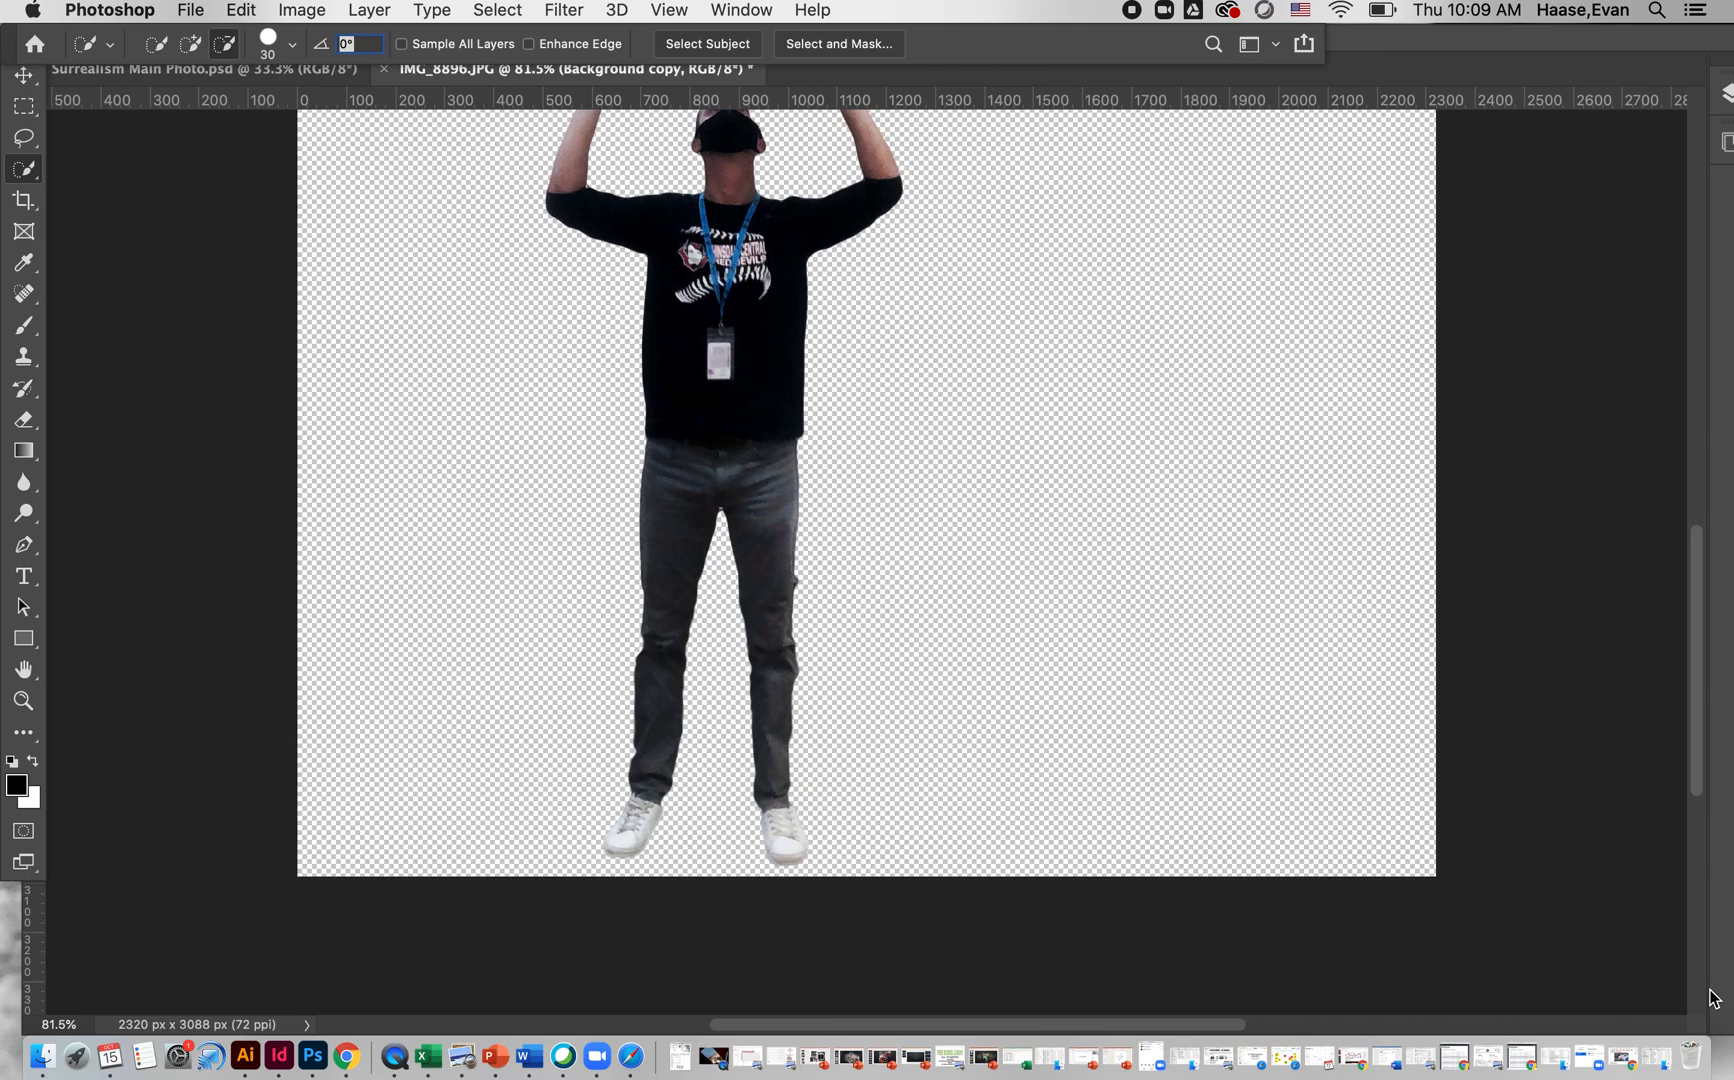
key("super+0")
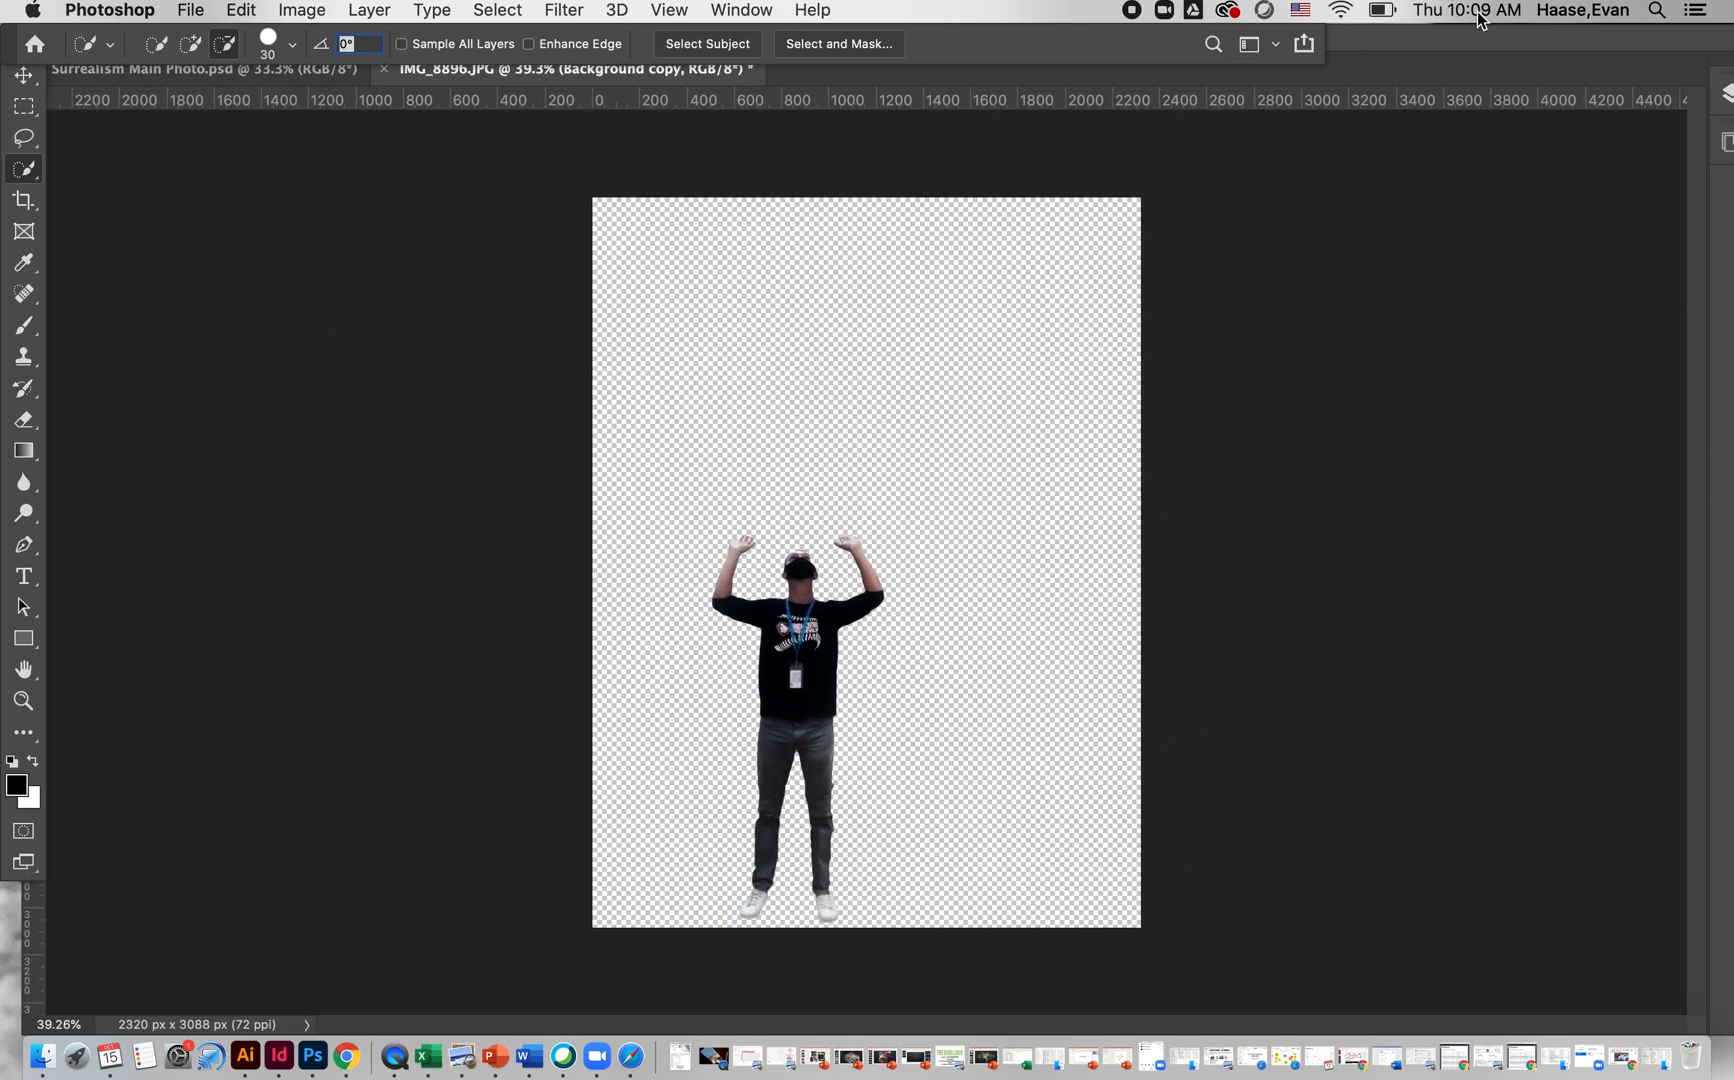
left_click_drag(1443, 40, 1373, 38)
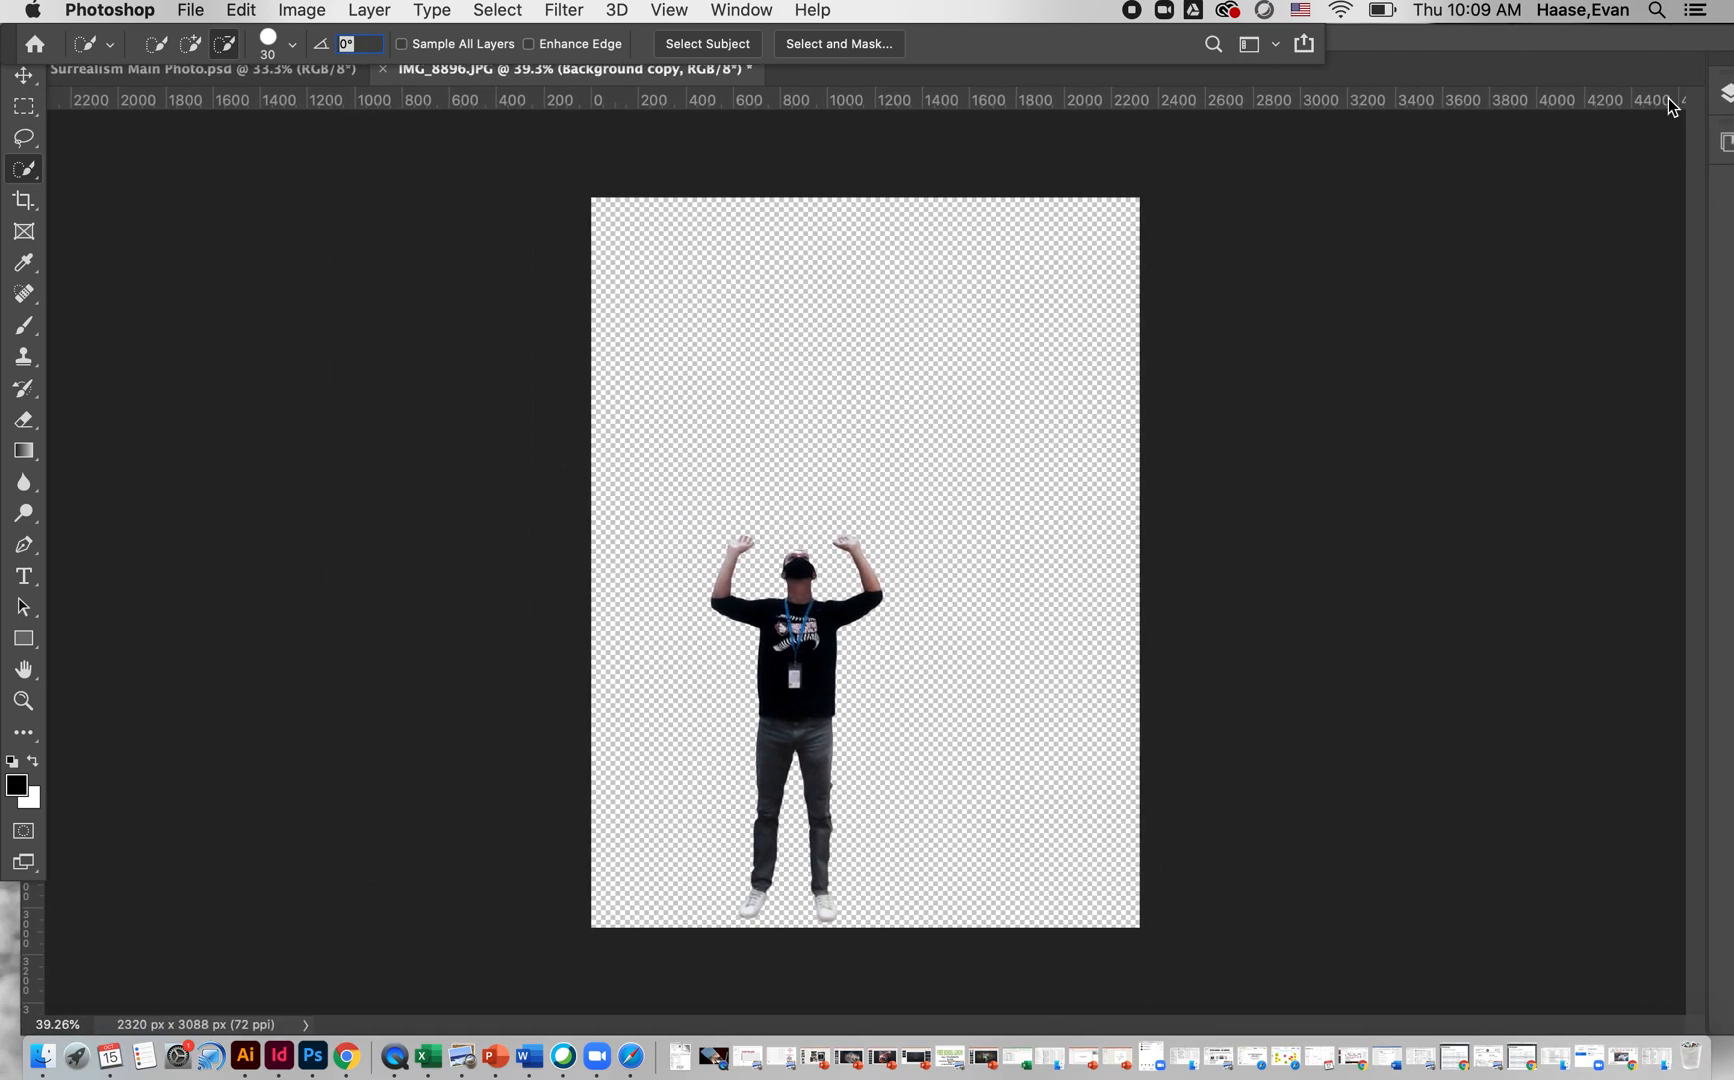
Rename the cutout layer as Little Person Lifting.
left_click(1724, 93)
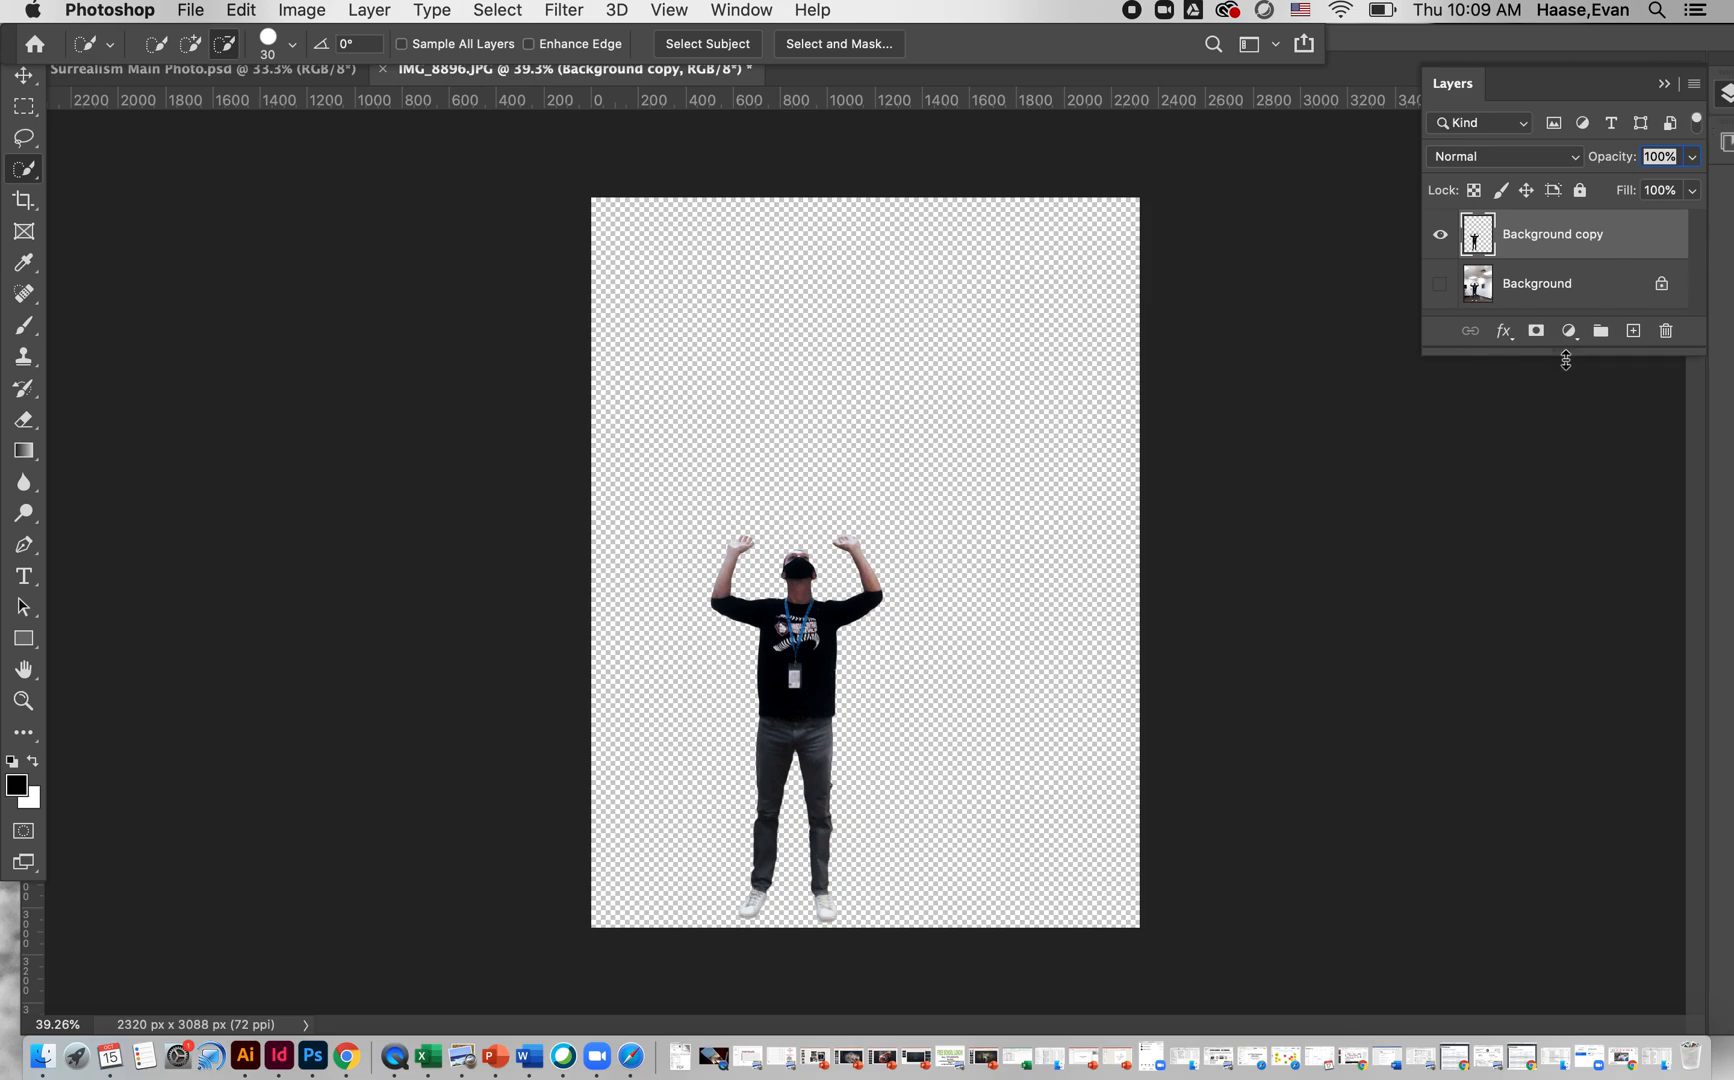
left_click_drag(1566, 358, 1566, 681)
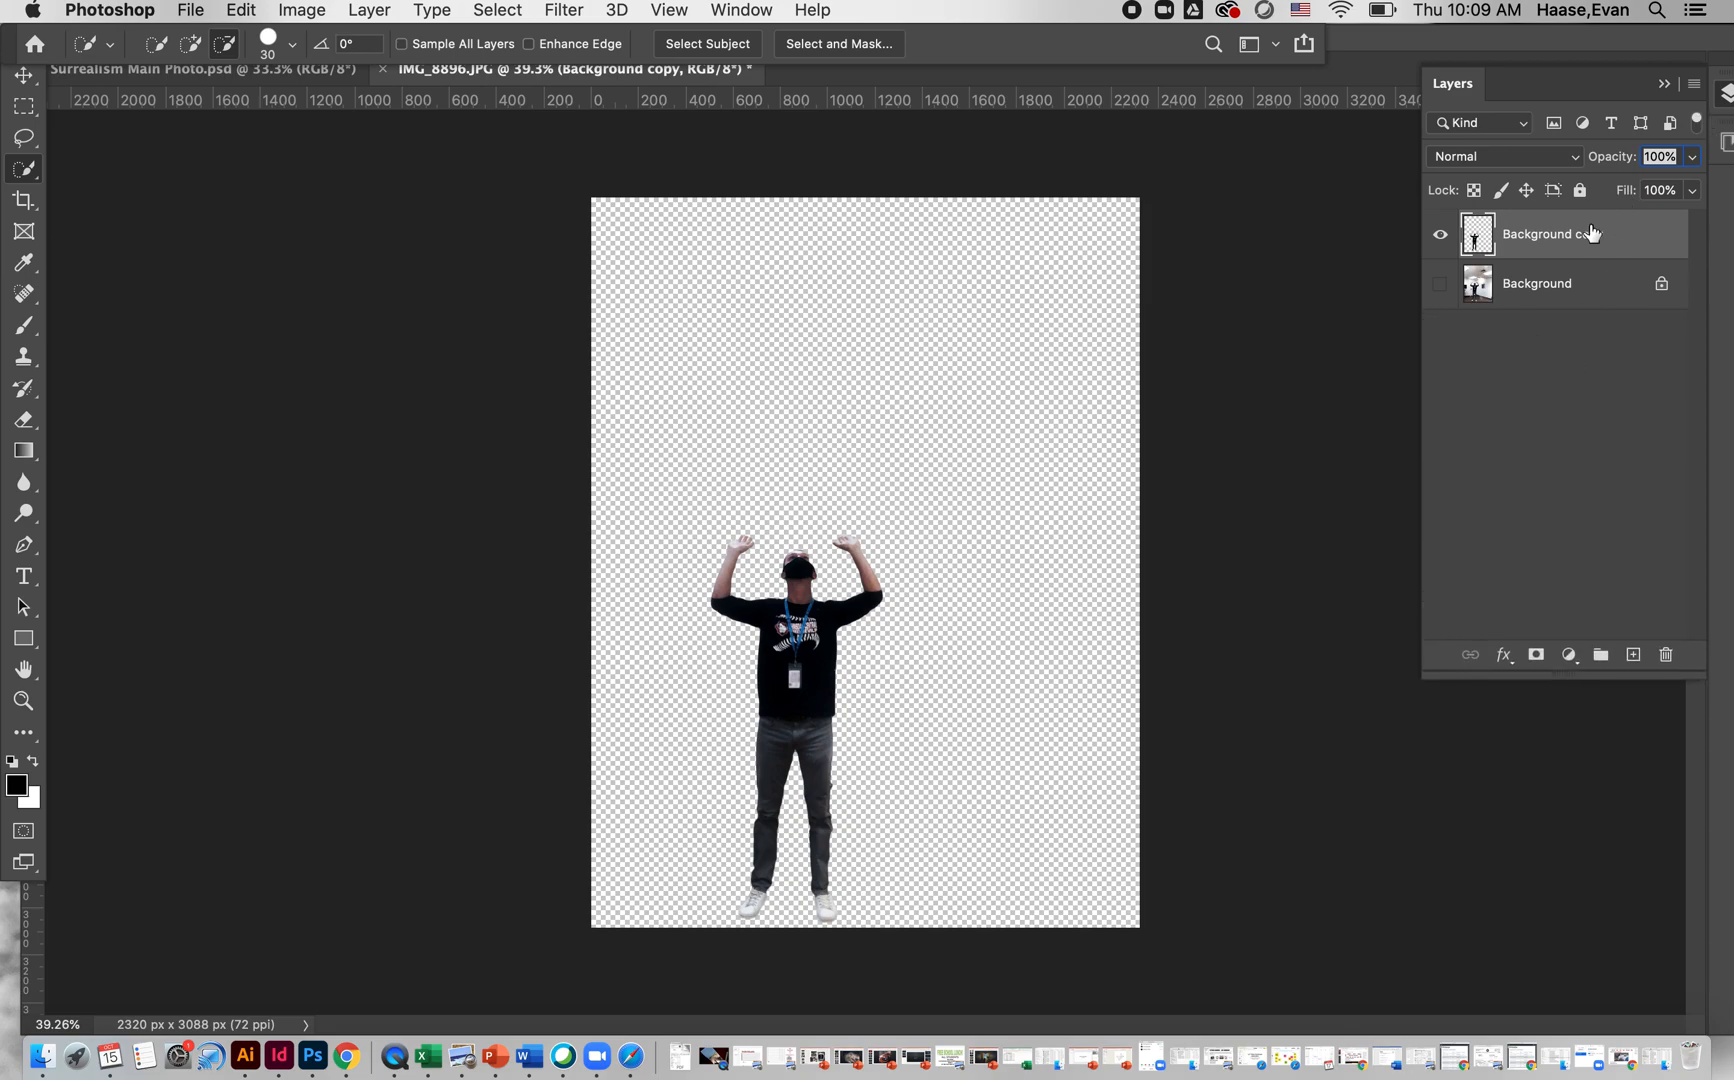
double_click(1560, 236)
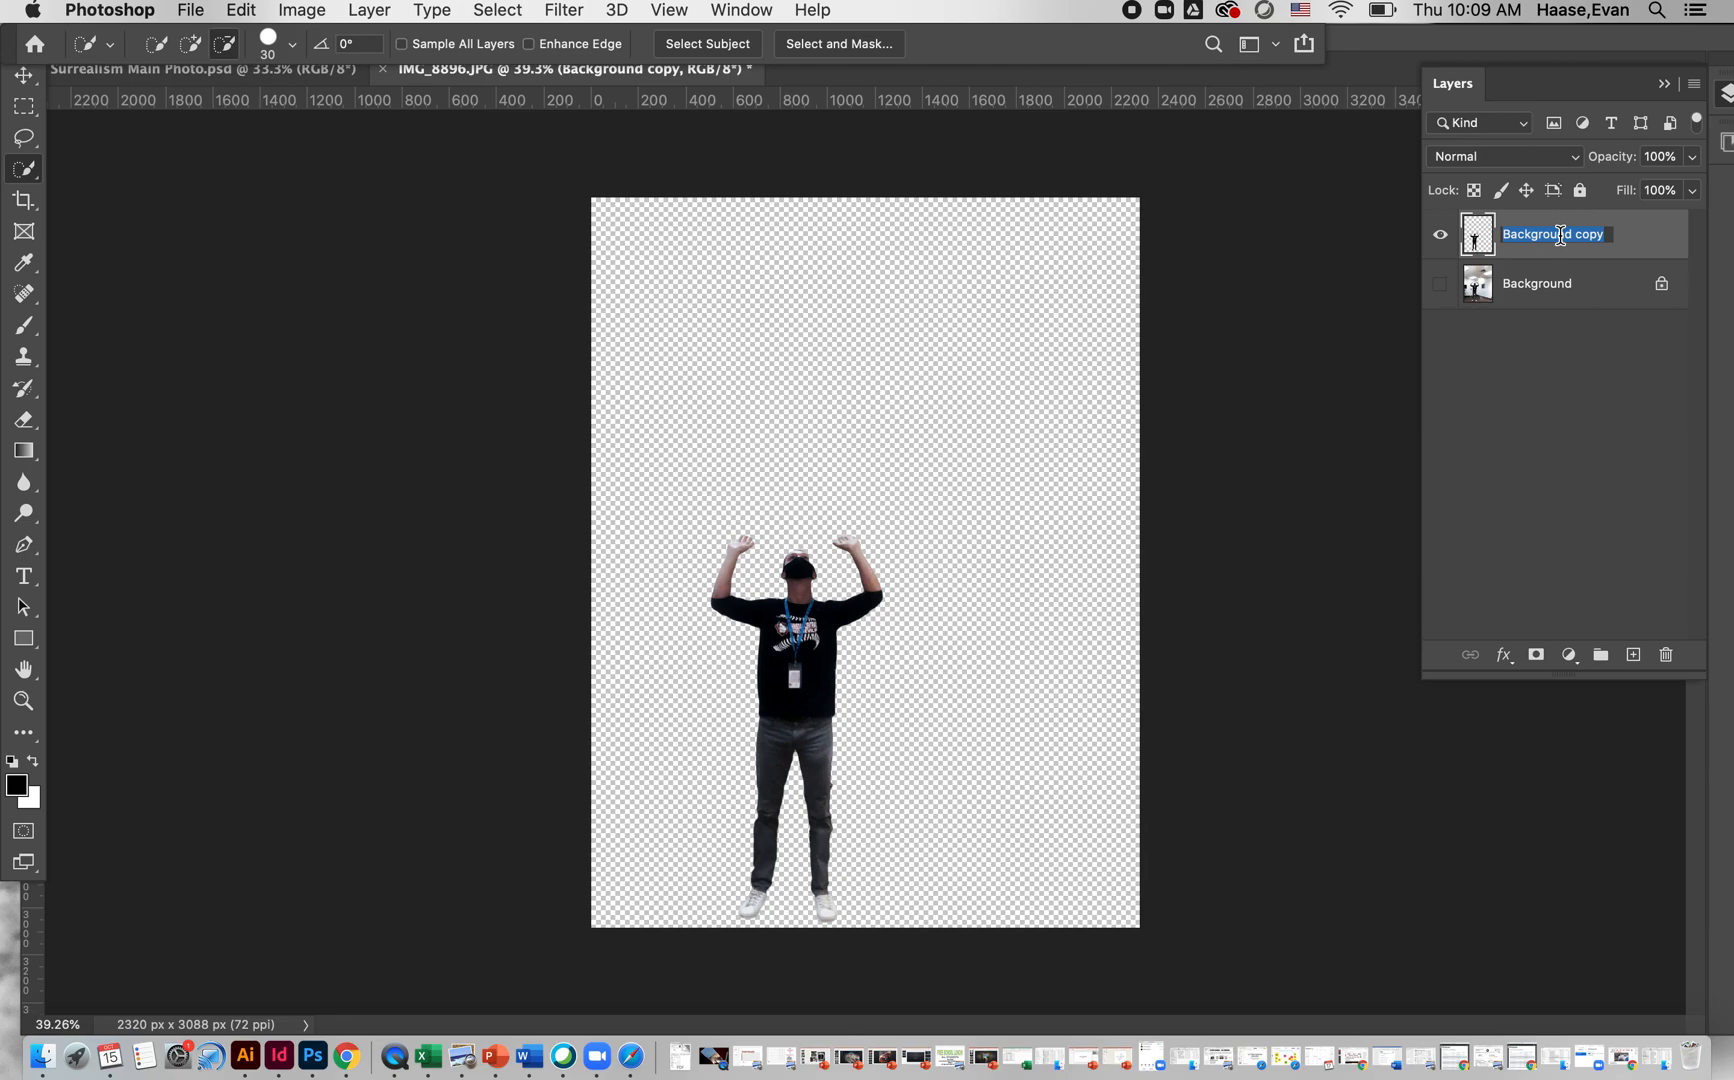
type("Little p")
key("BackSpace")
type("Person Lifting")
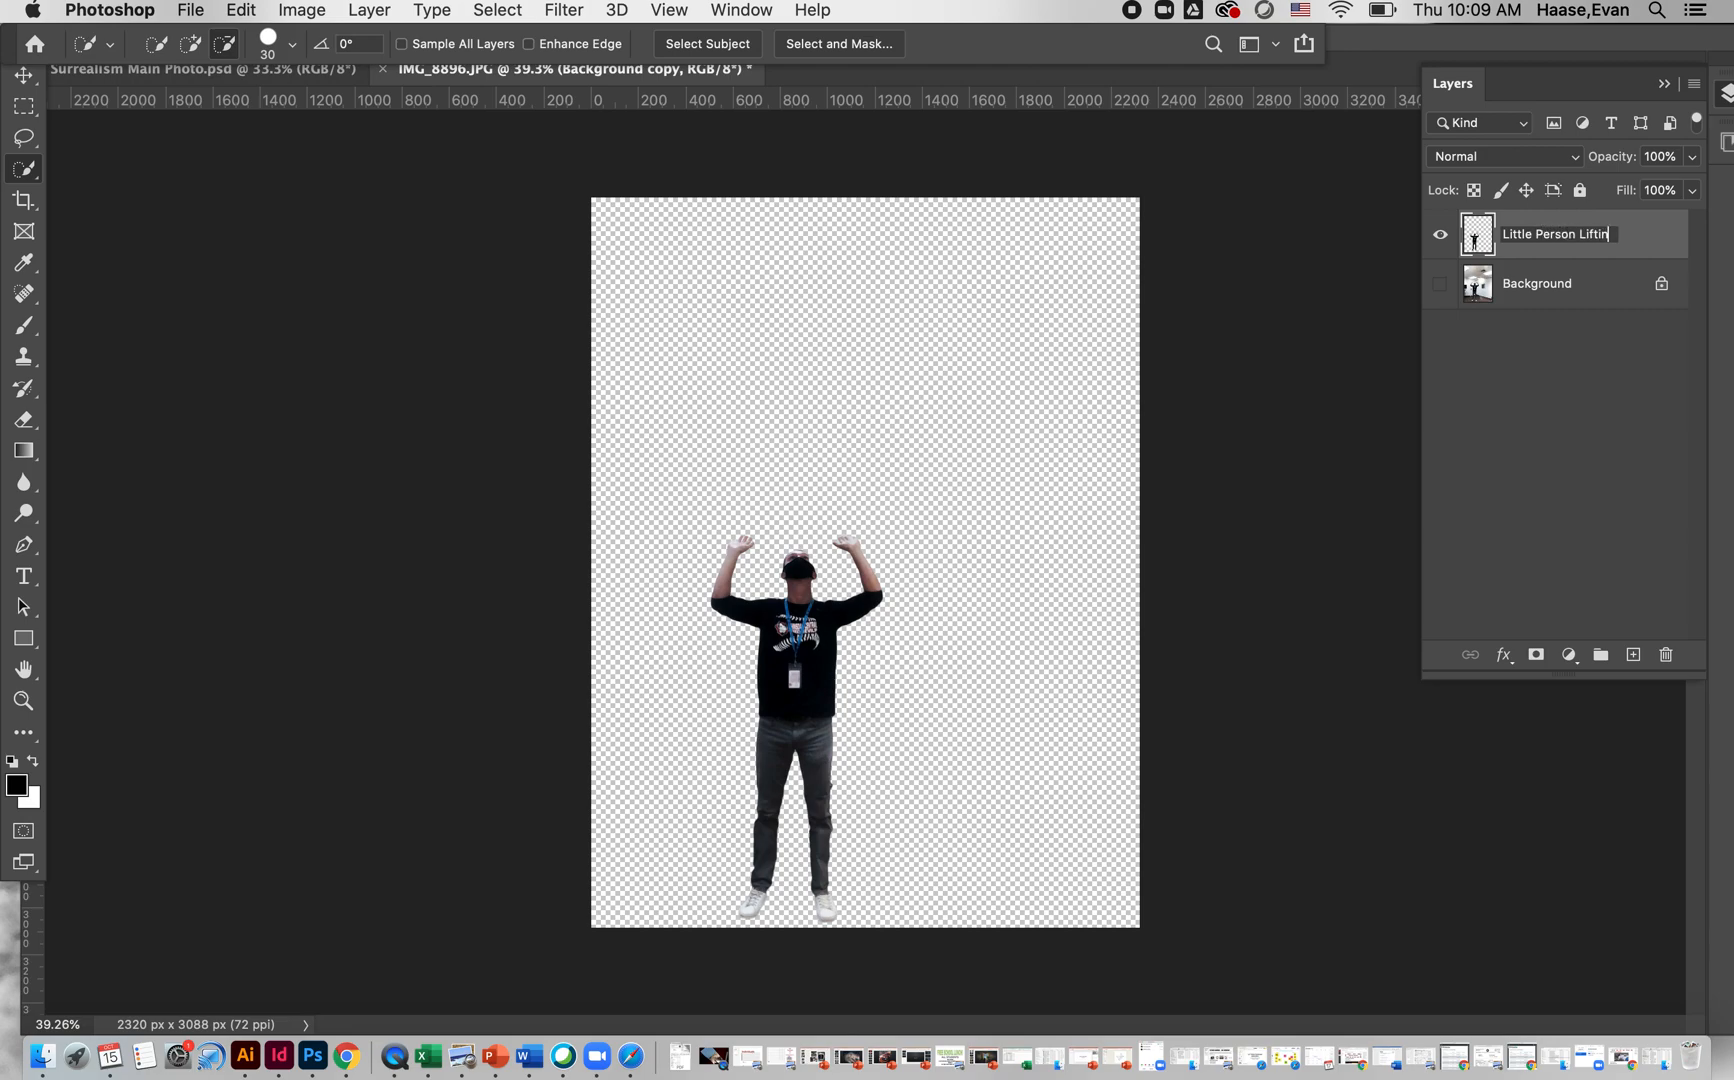
left_click(1634, 411)
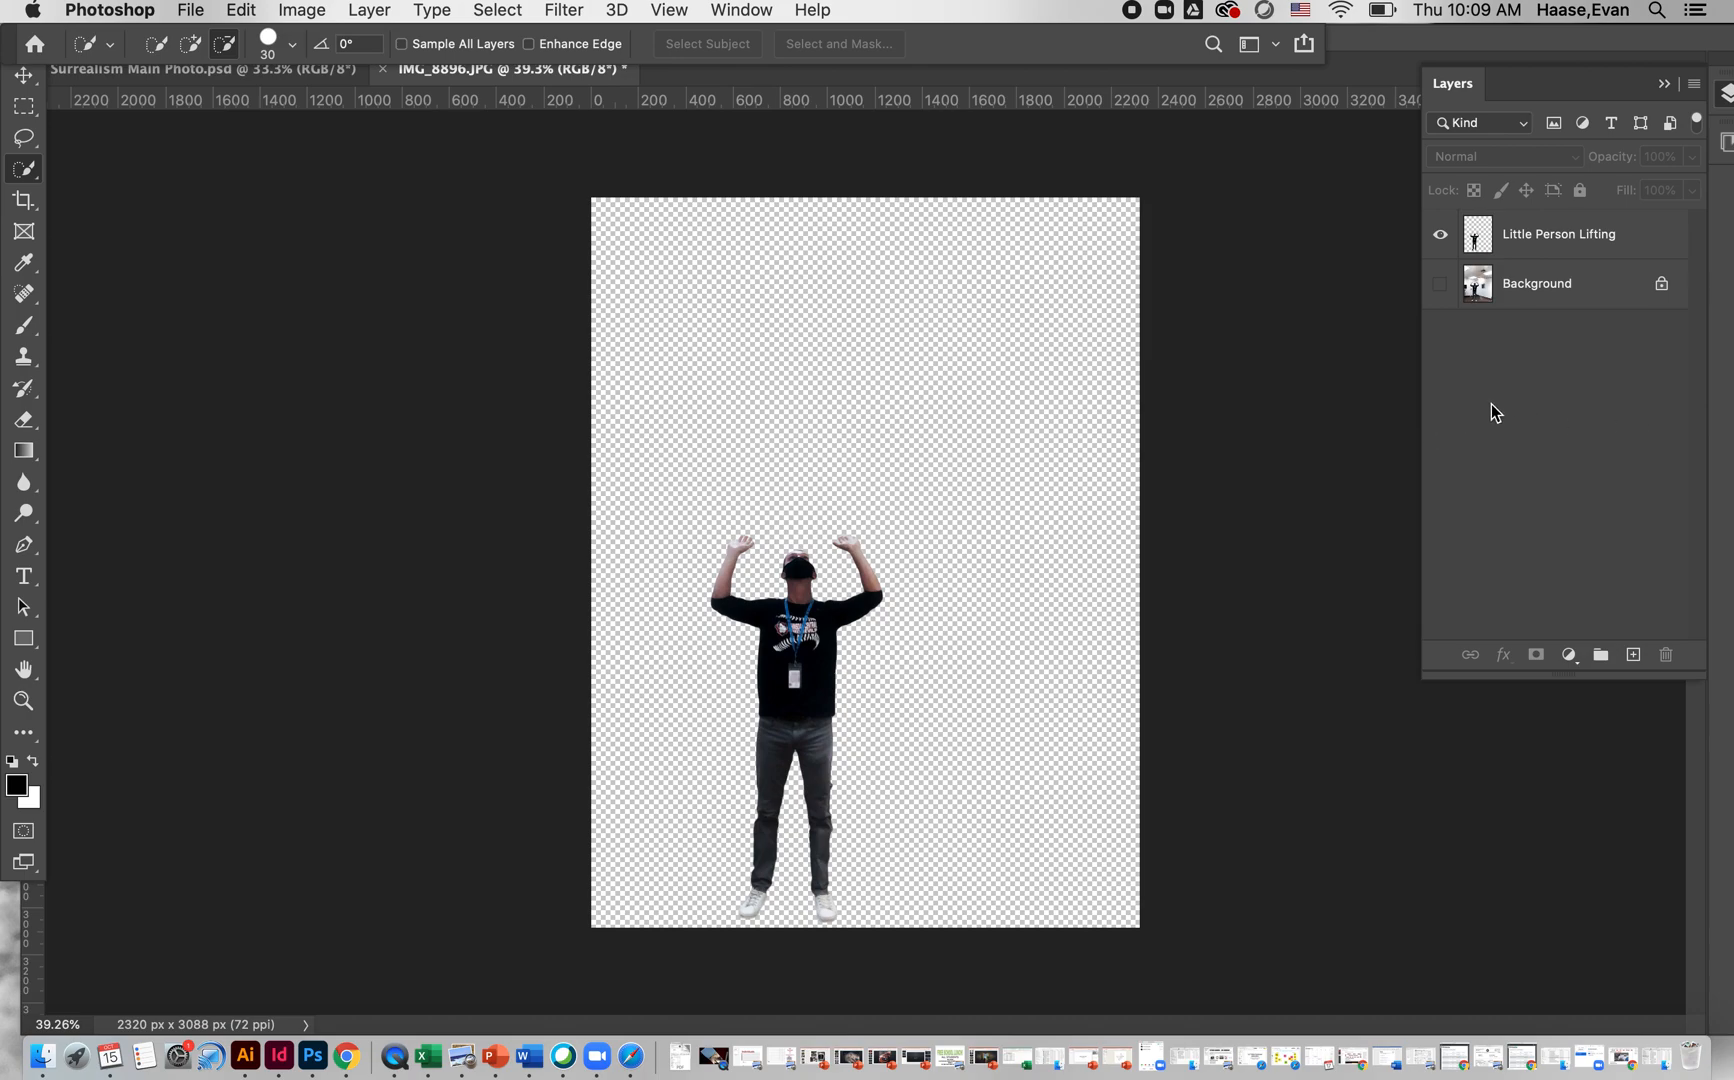
Duplicate the Little Person Lifting layer into the Surrealism Main Photo.psd document.
right_click(1514, 240)
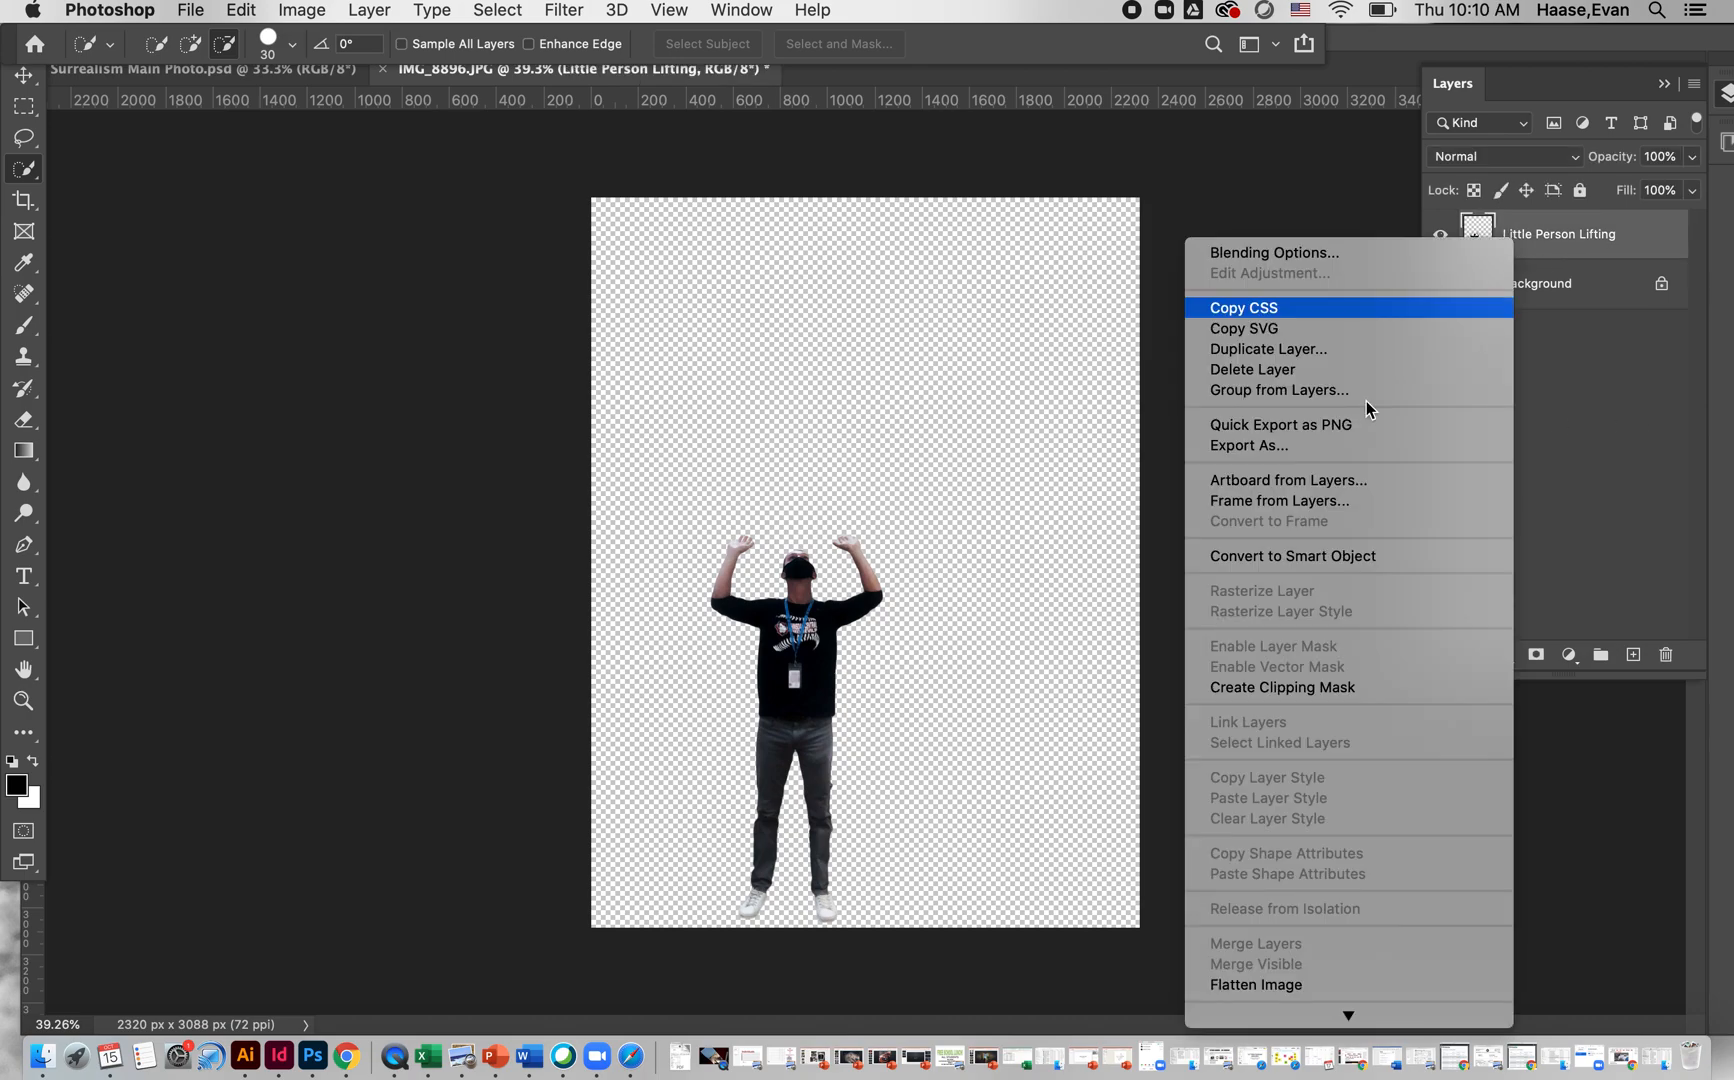
scroll(1285, 605, "down", 5)
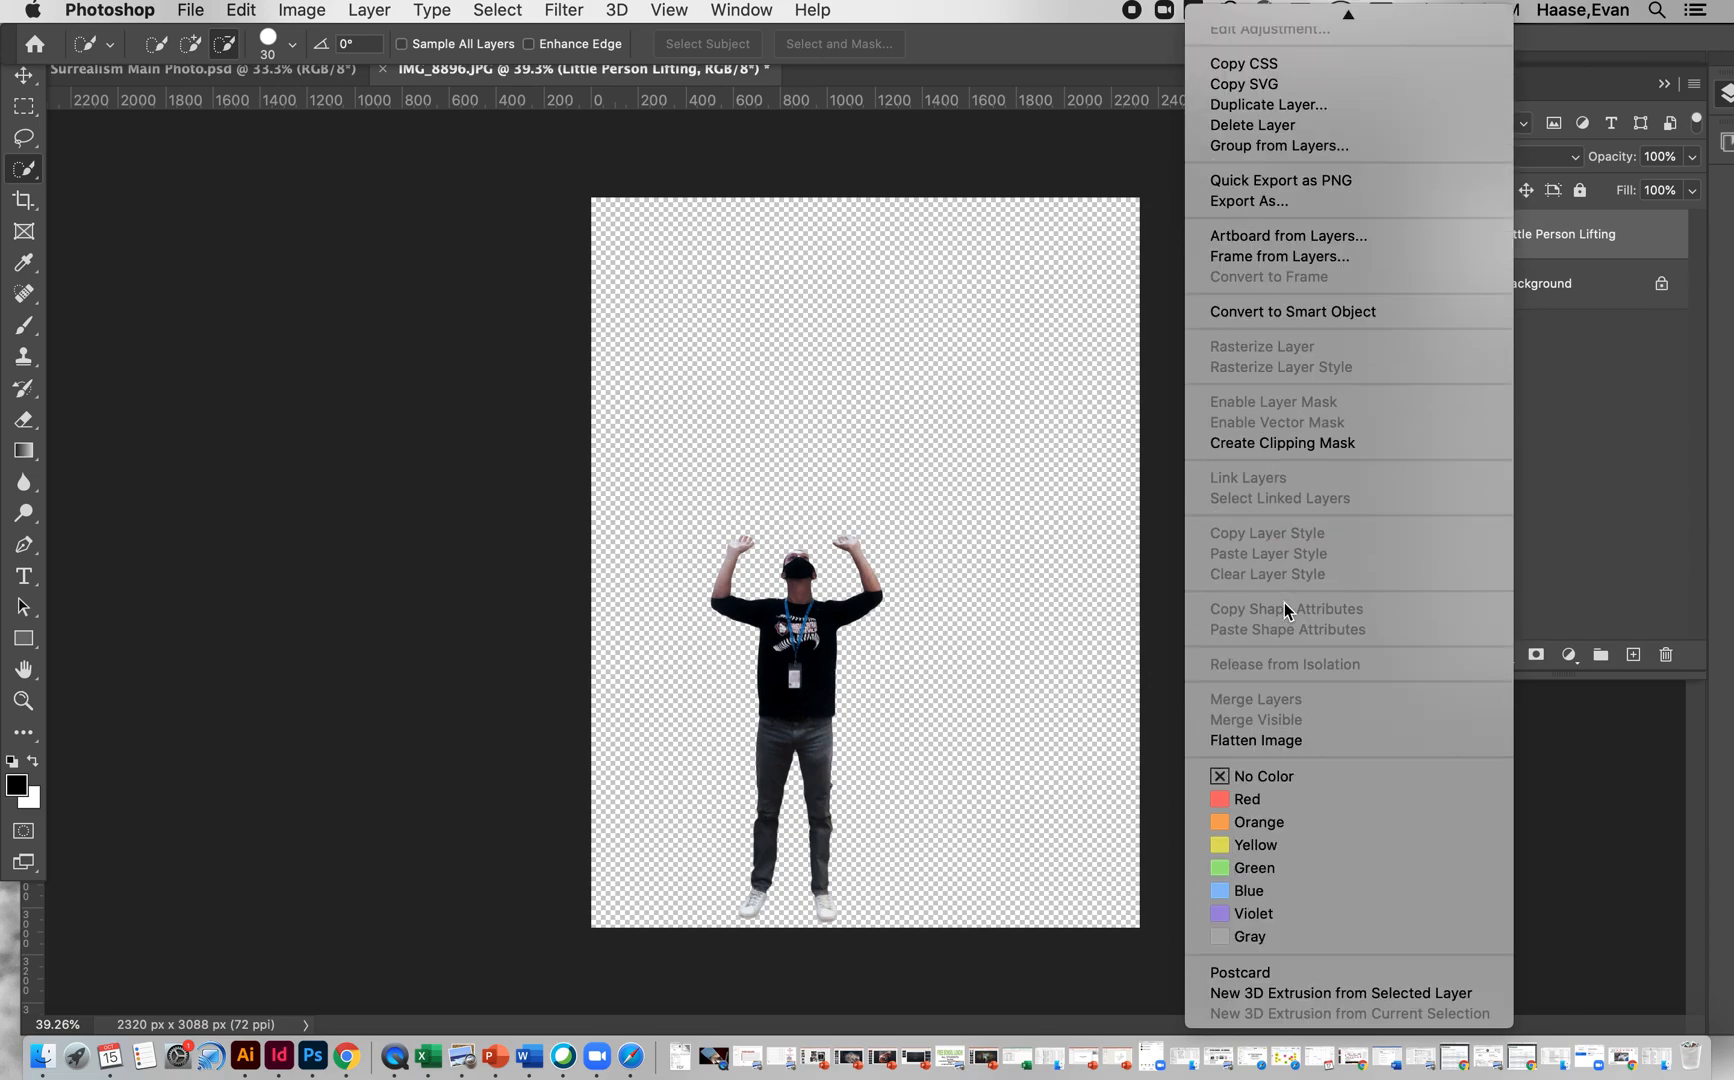
left_click(1240, 106)
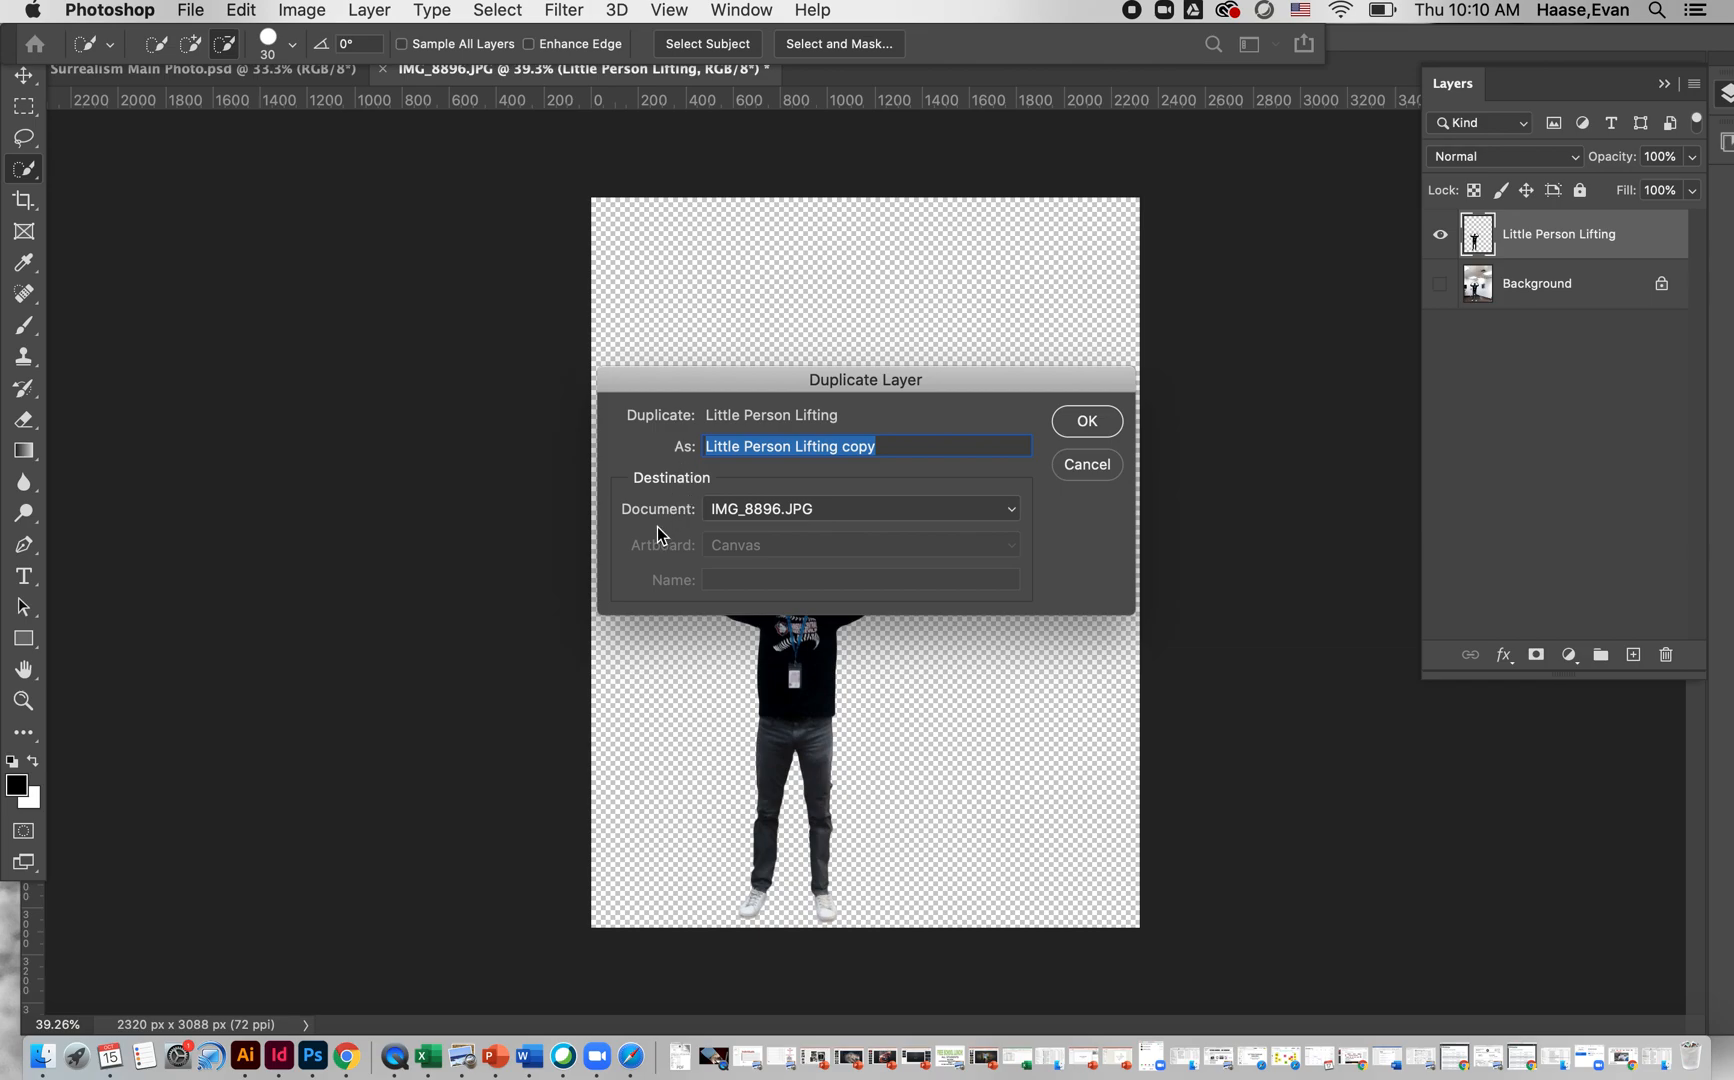
left_click(801, 508)
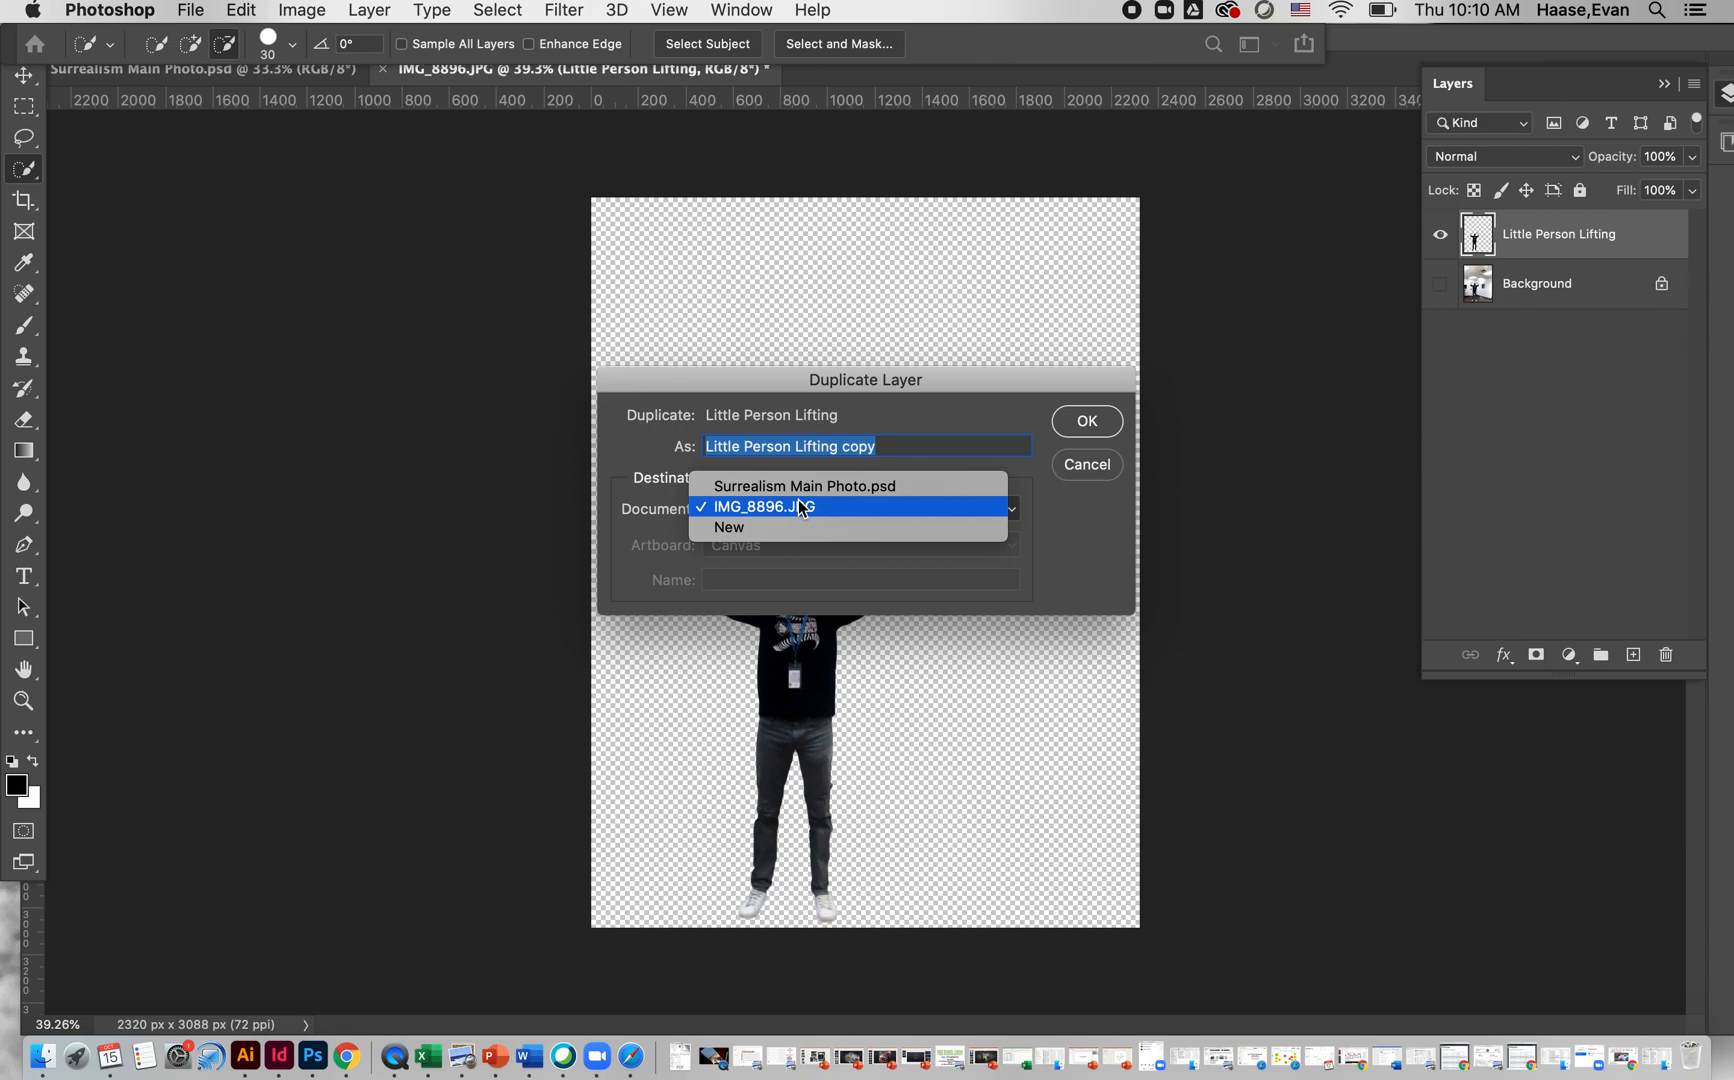
left_click(805, 486)
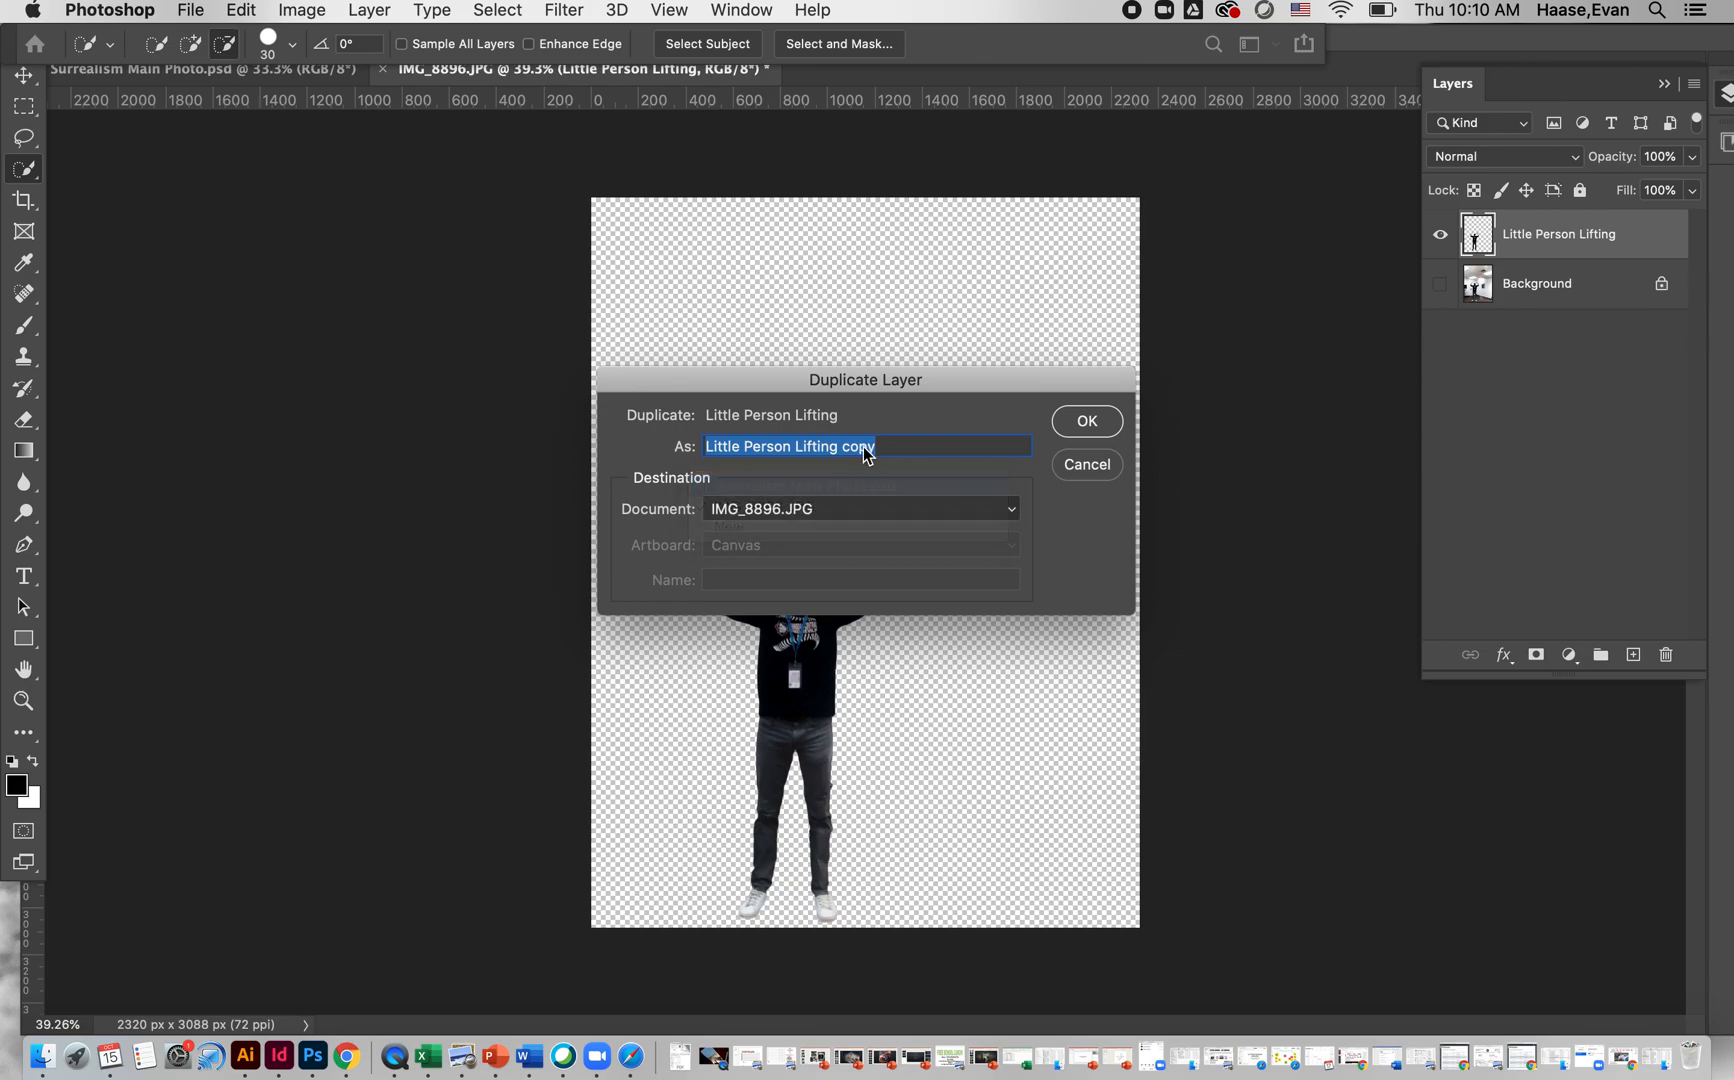
left_click(1087, 420)
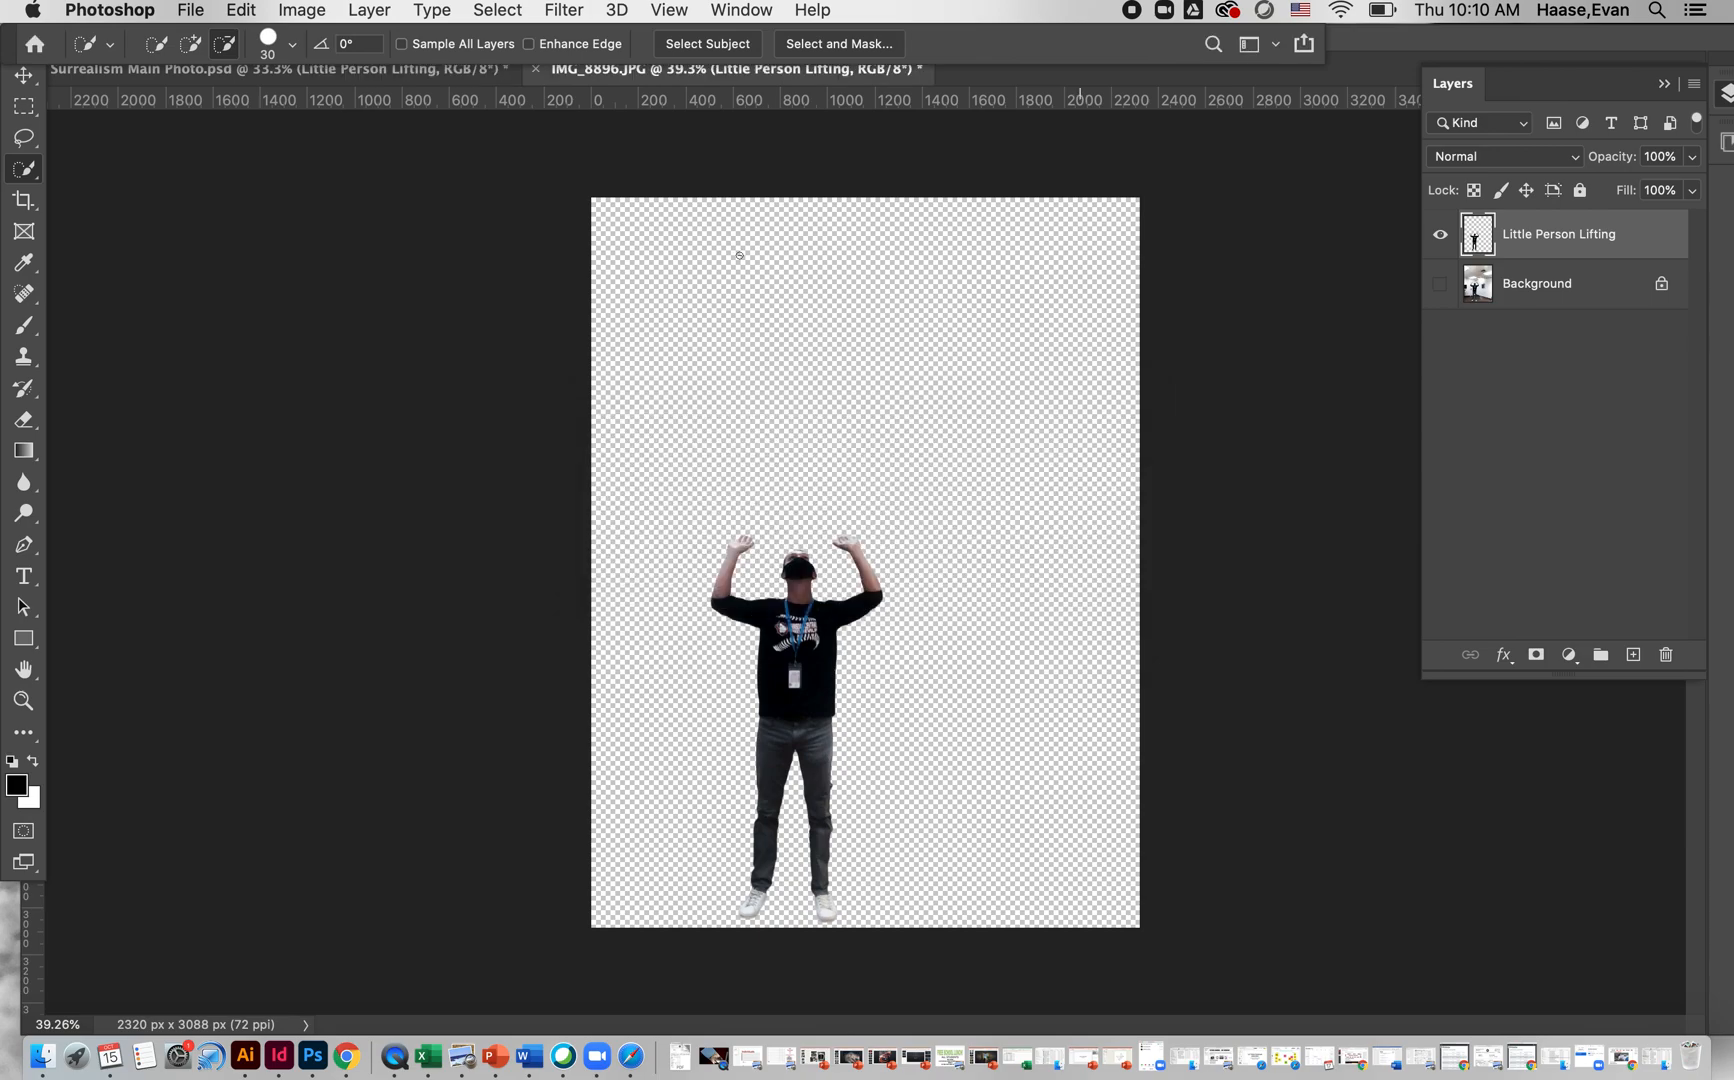
In Surrealism Main Photo.psd, scale the raised-arms figure down to 23.5% and place it over the man's open mouth.
left_click(248, 70)
left_click(24, 75)
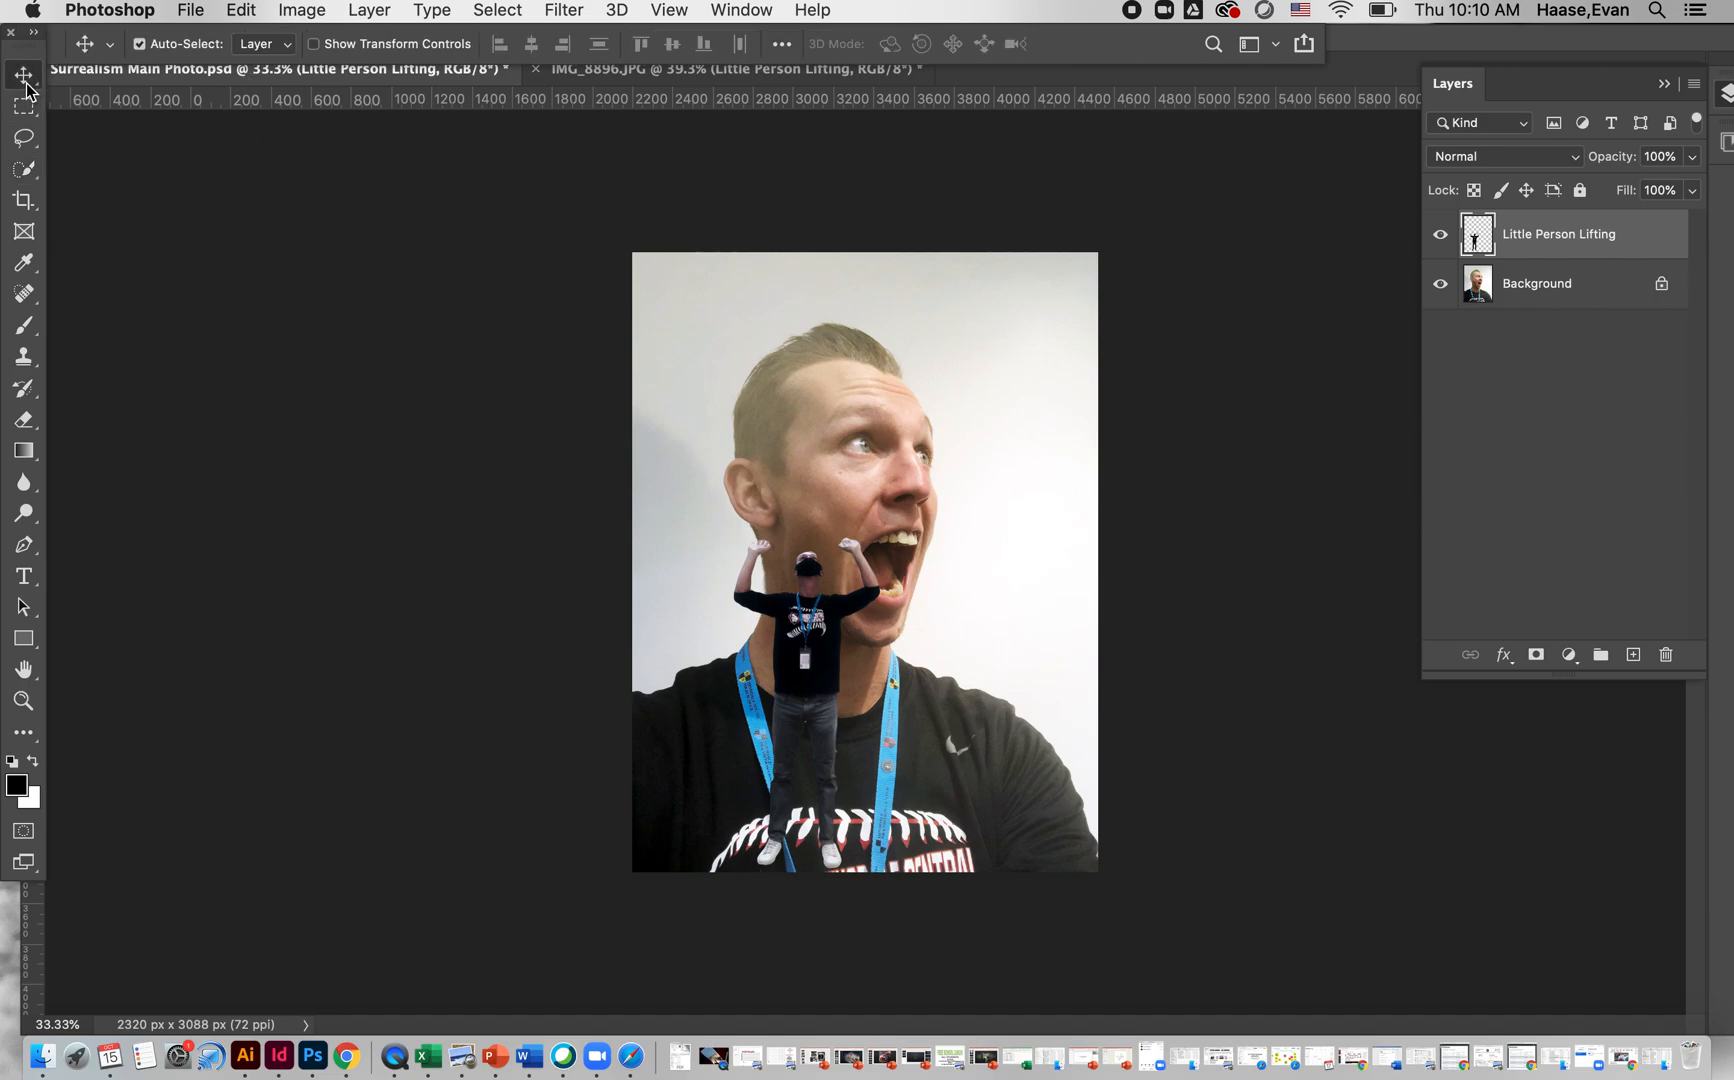
left_click_drag(820, 652, 955, 528)
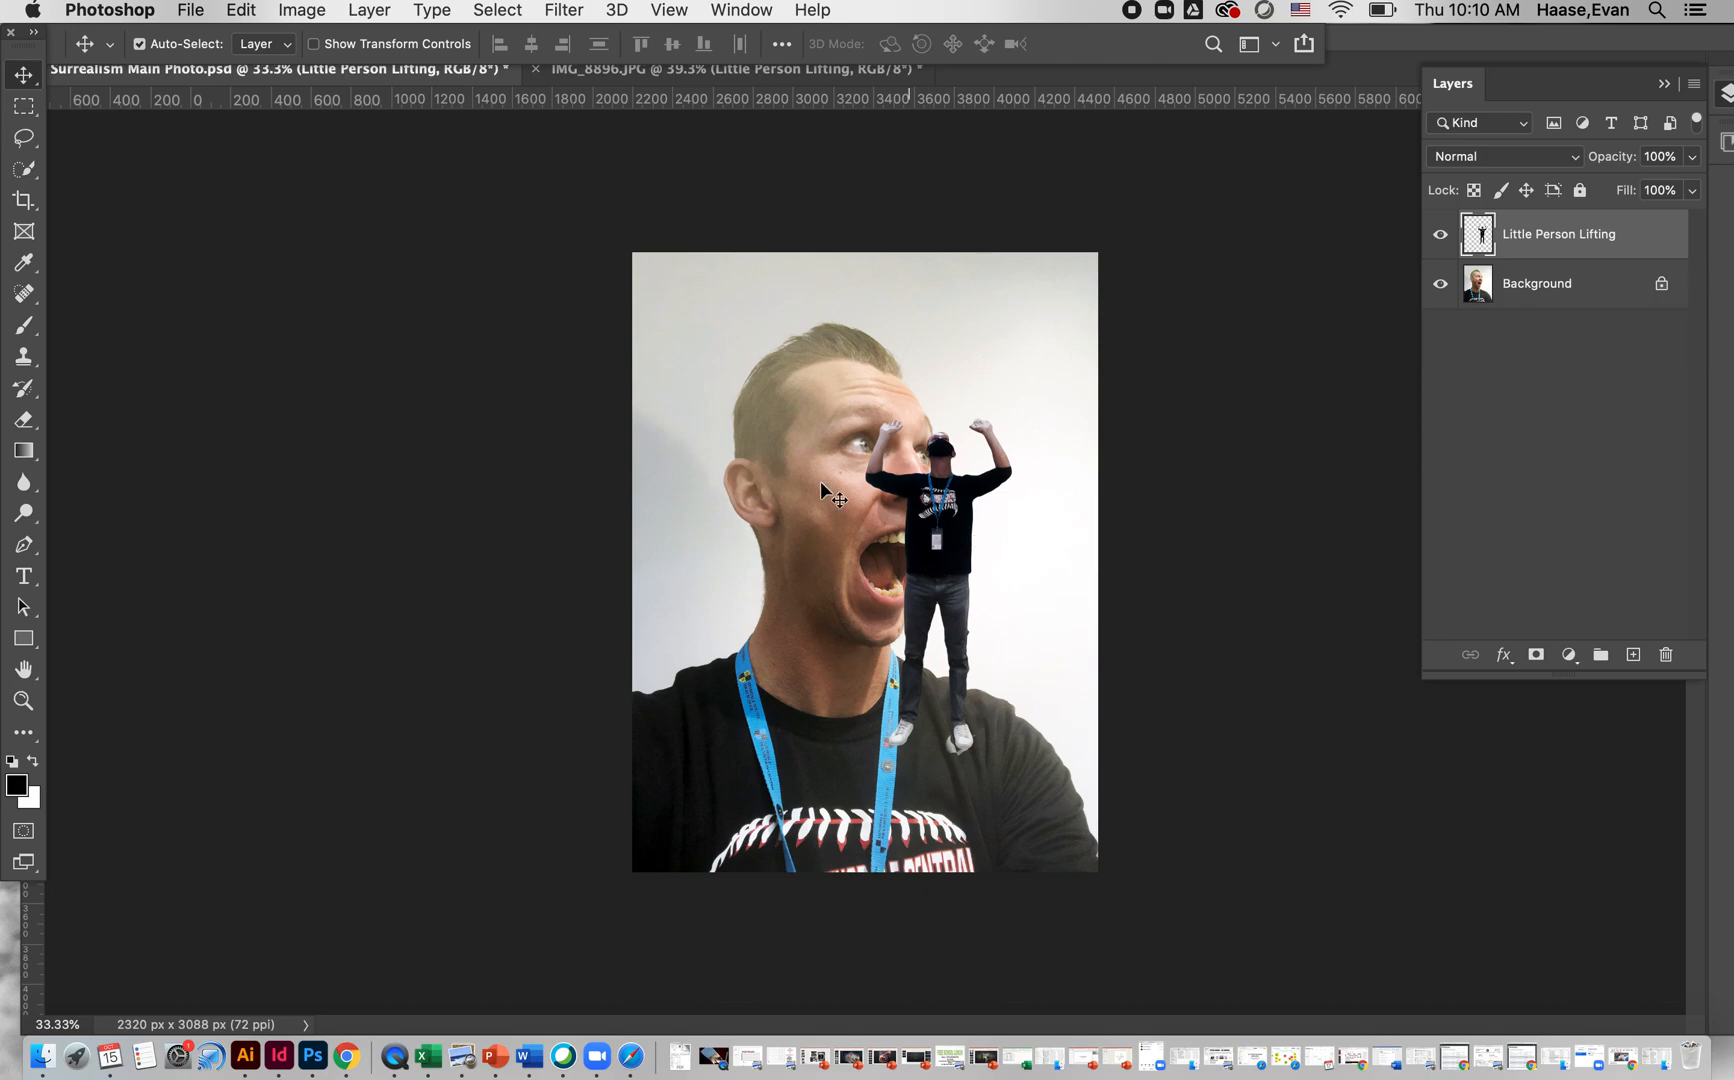
left_click(314, 44)
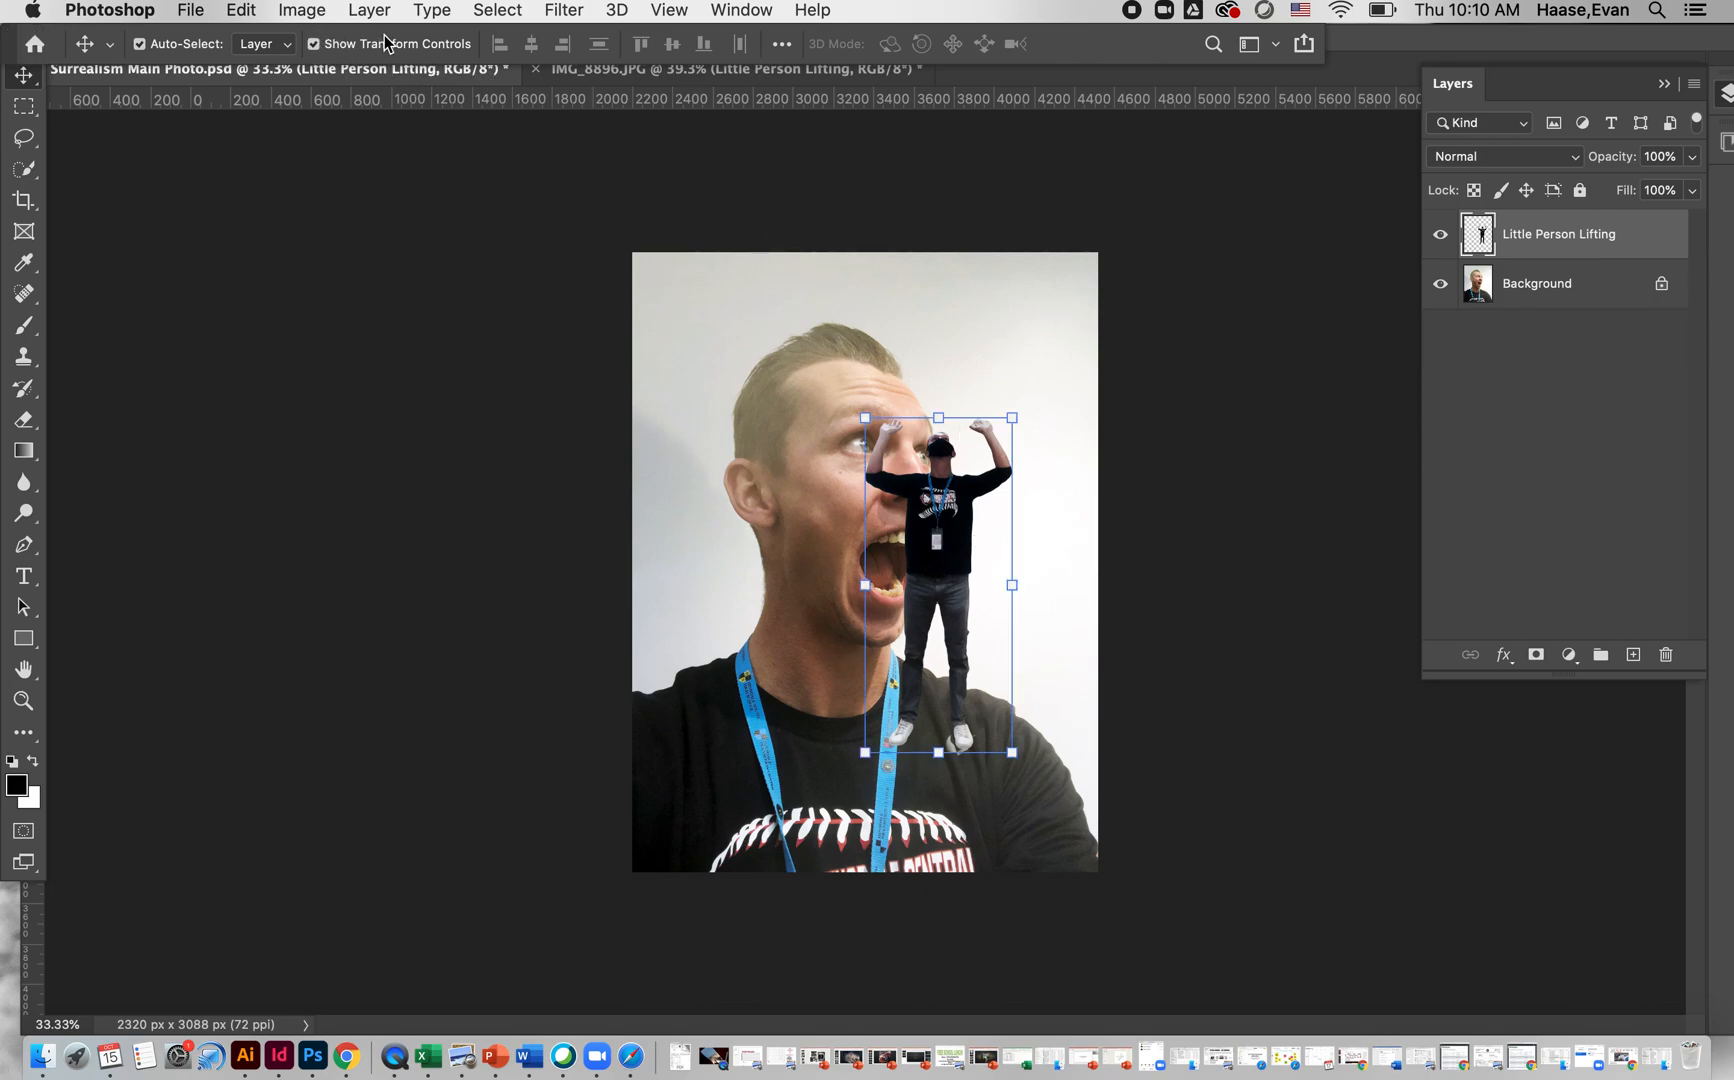
left_click_drag(1012, 414, 906, 570)
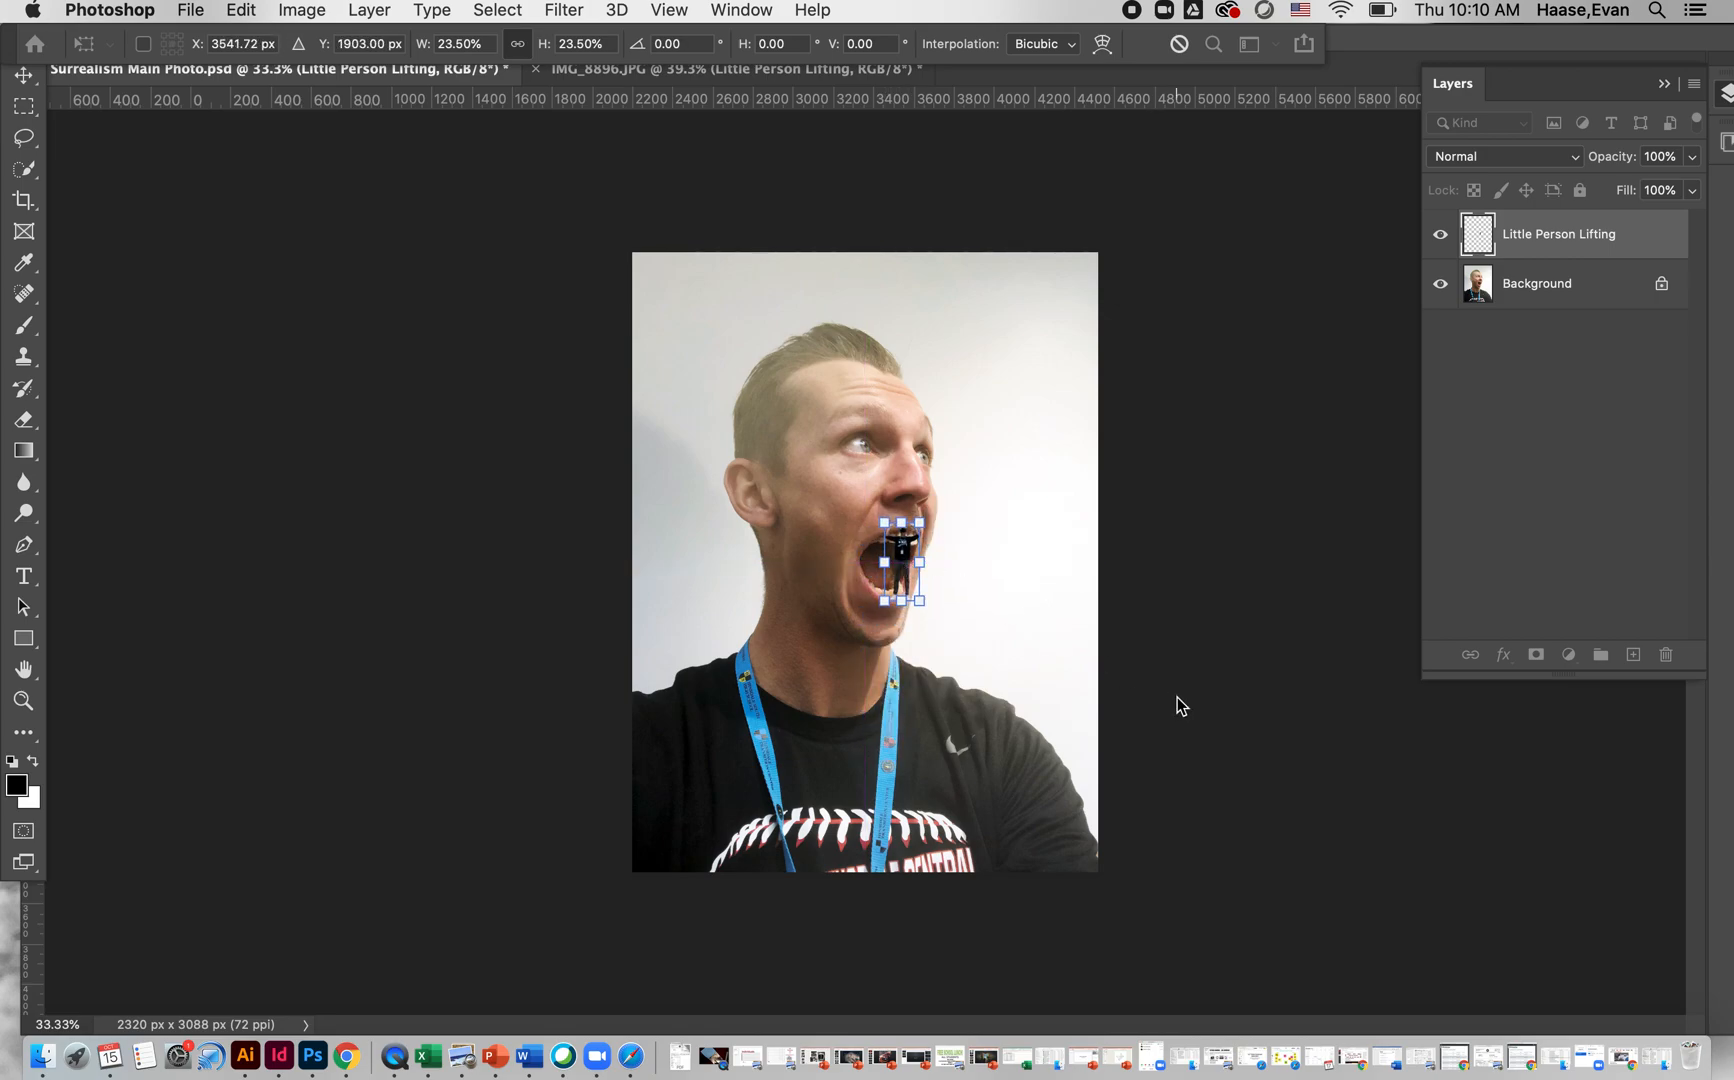
key("Return")
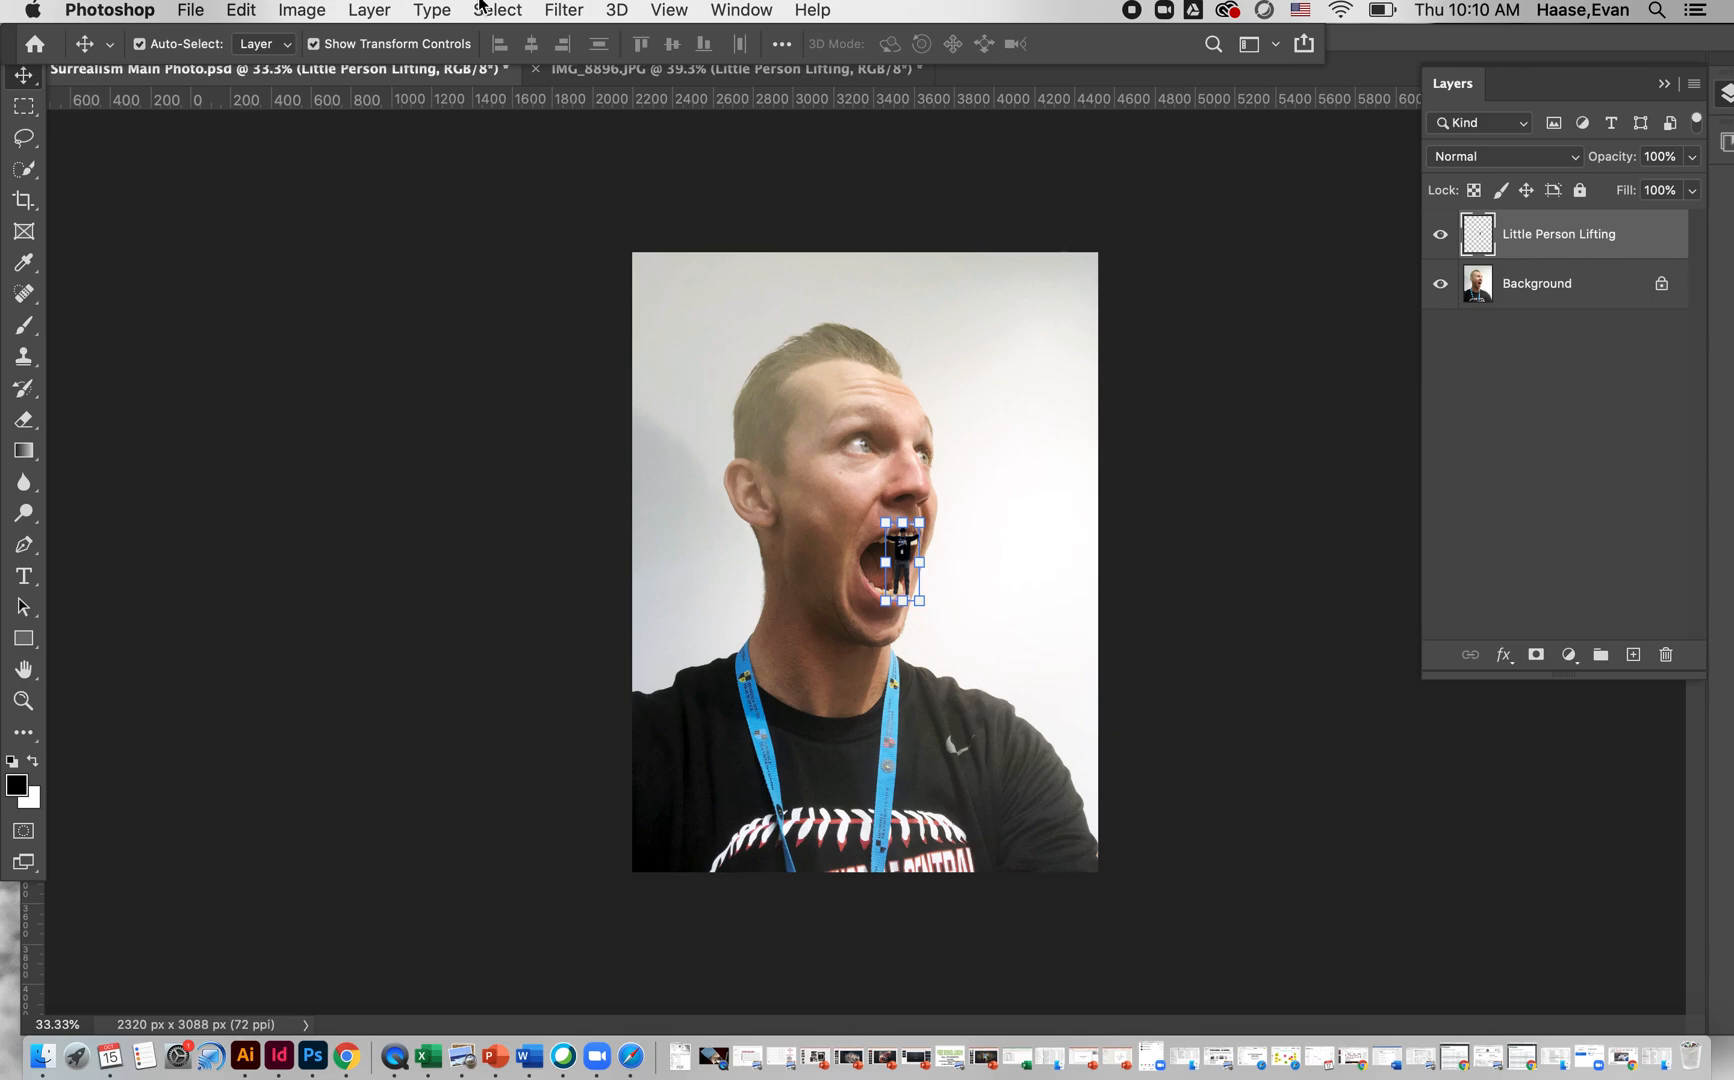
left_click(314, 44)
Lasso a curved strip of skin across the large man's forehead, above the eyebrows.
scroll(750, 352, "up", 5)
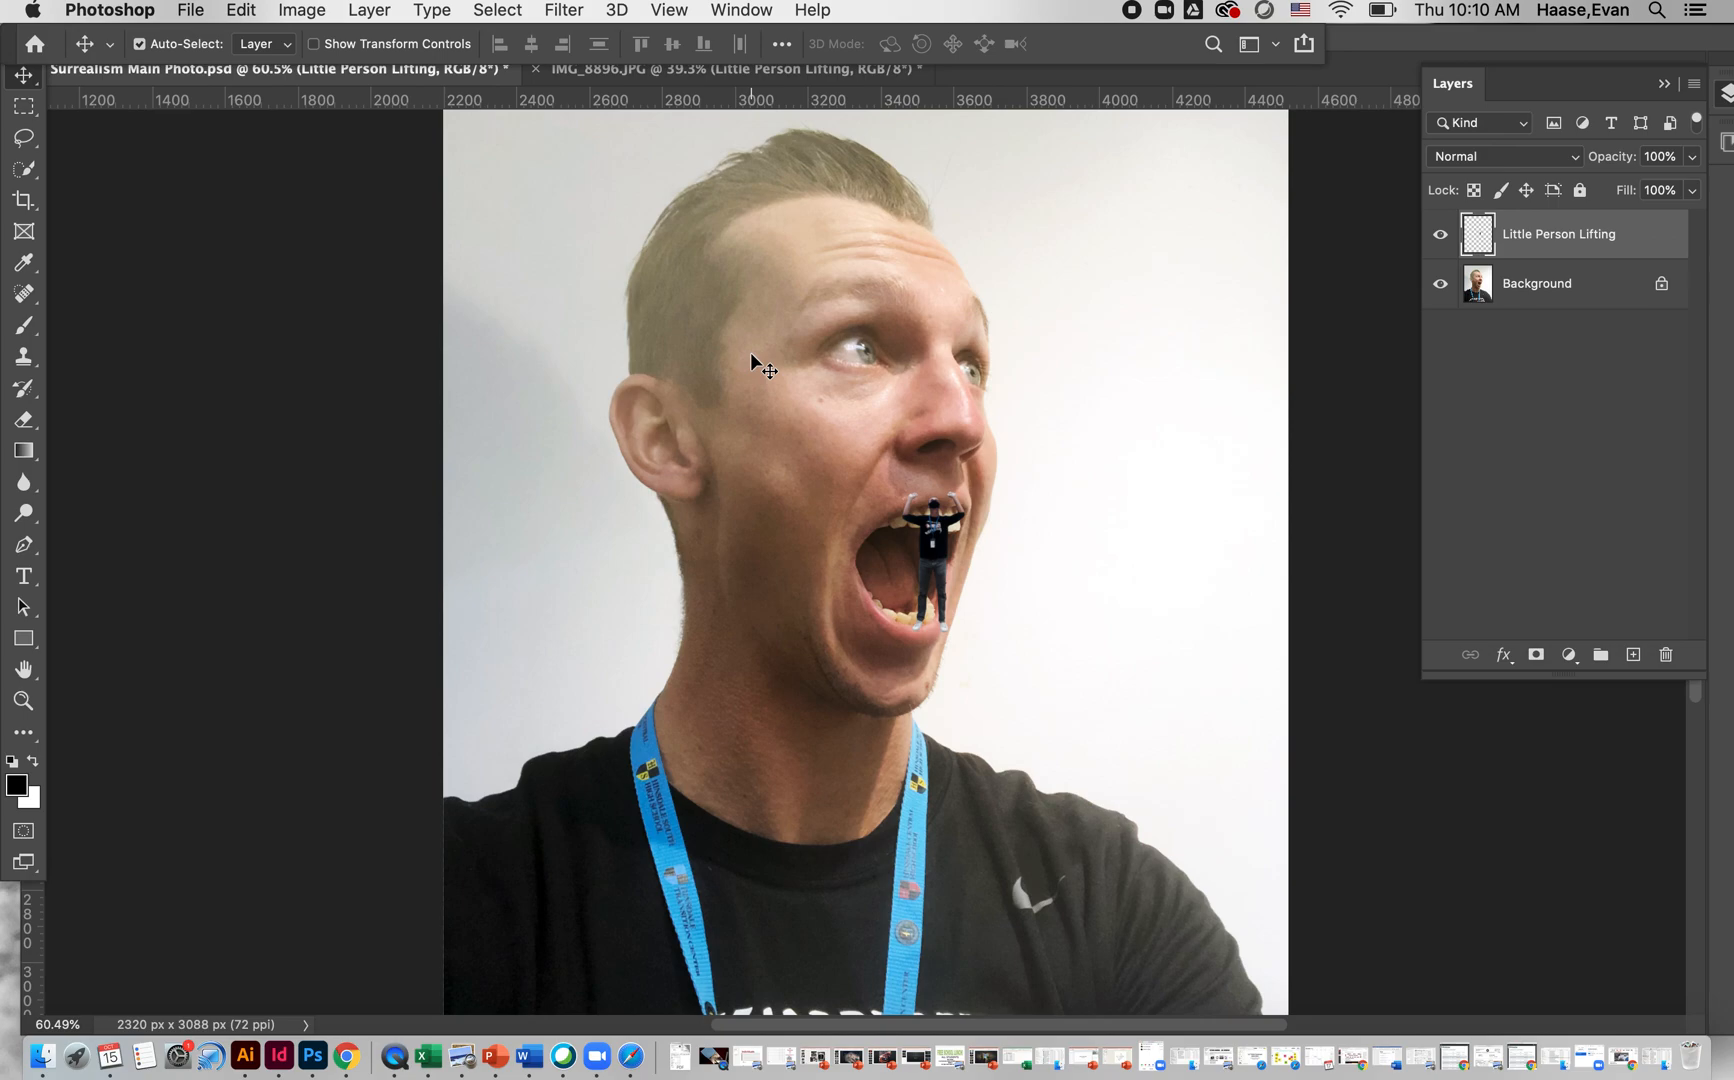
left_click(24, 137)
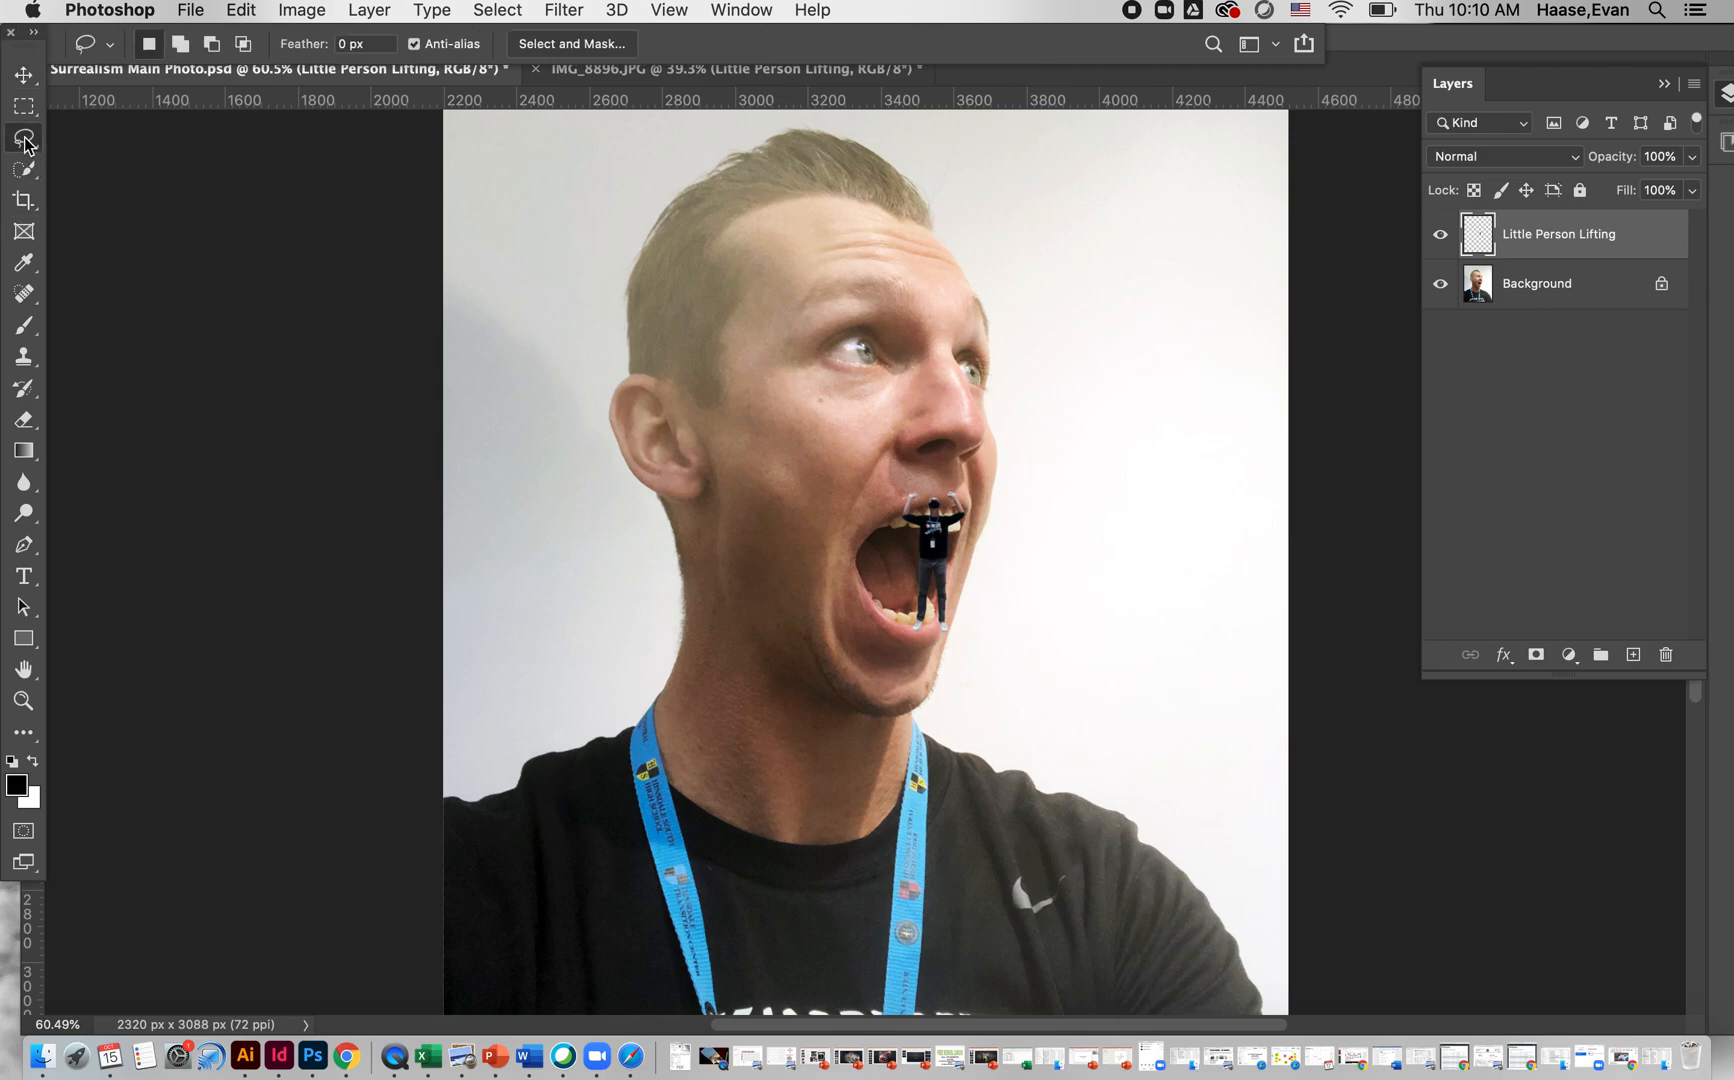
mouse_move(888, 228)
left_mouse_down()
mouse_move(862, 232)
mouse_move(946, 306)
mouse_move(968, 304)
mouse_move(956, 264)
mouse_move(888, 229)
left_mouse_up()
Try to act on the selected forehead strip on the Background layer with the Move tool.
key("v")
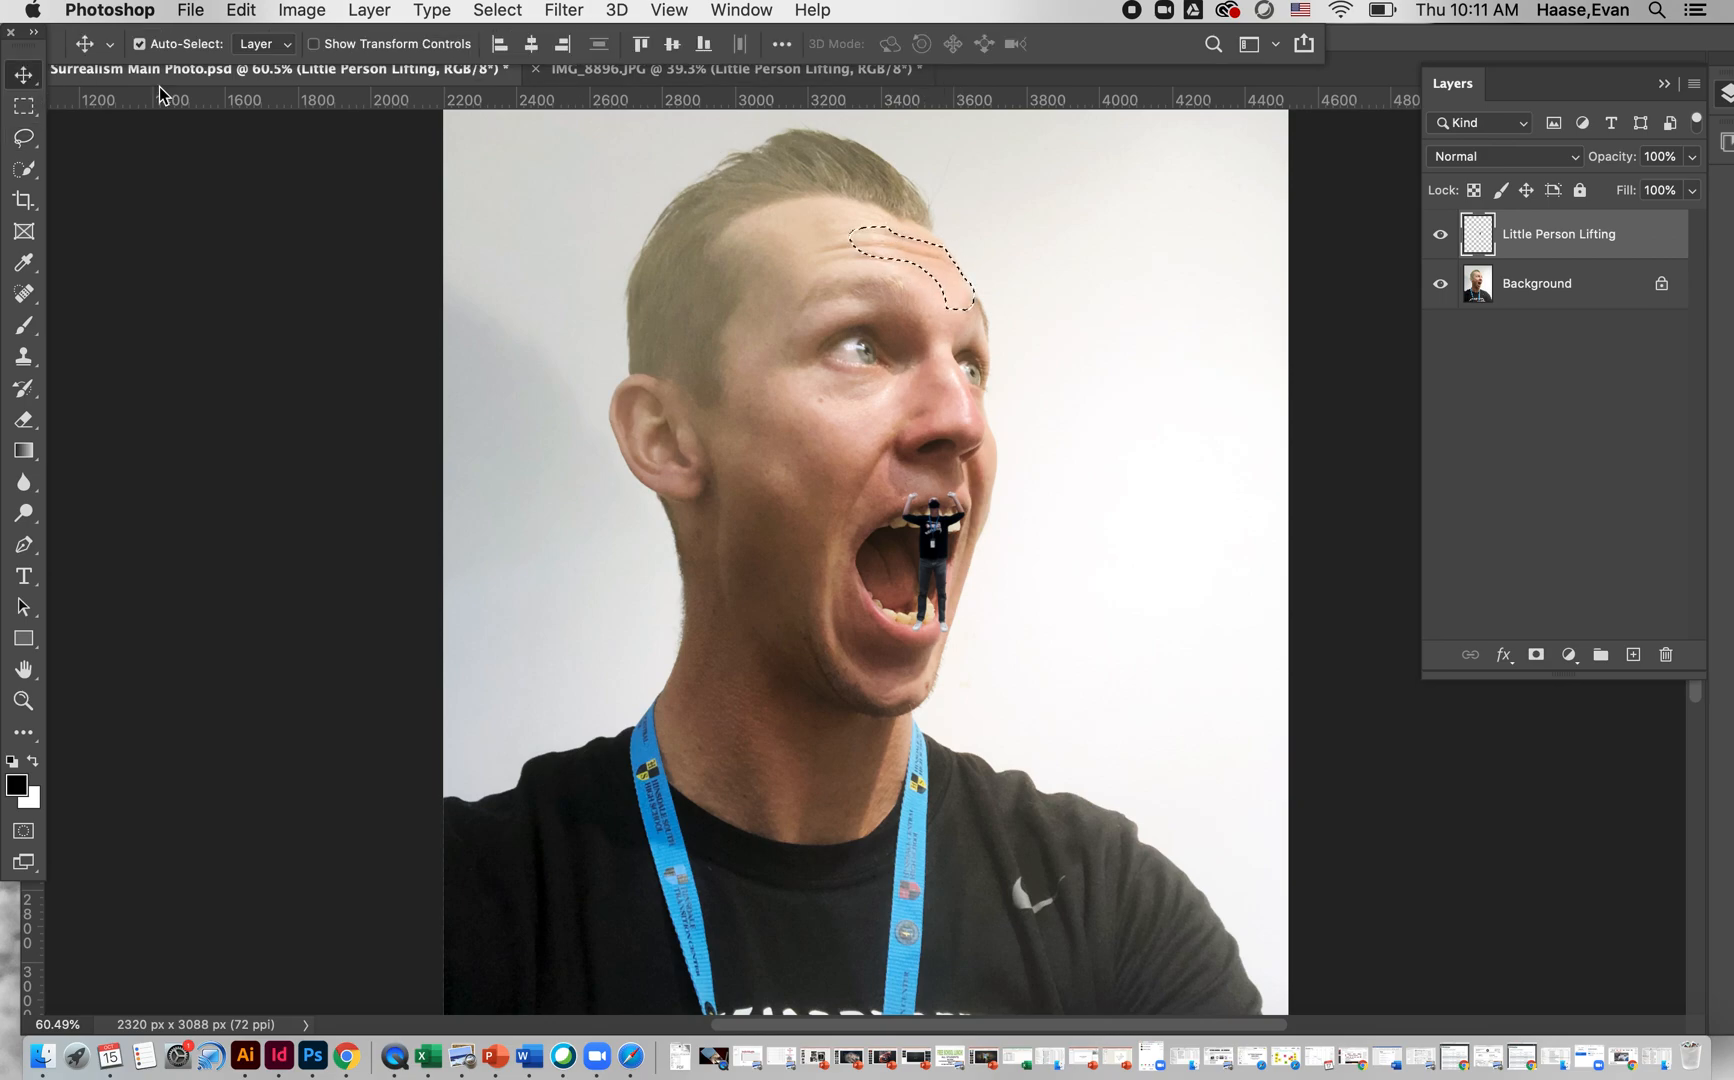
left_click(955, 279)
left_click(1047, 379)
left_click(369, 10)
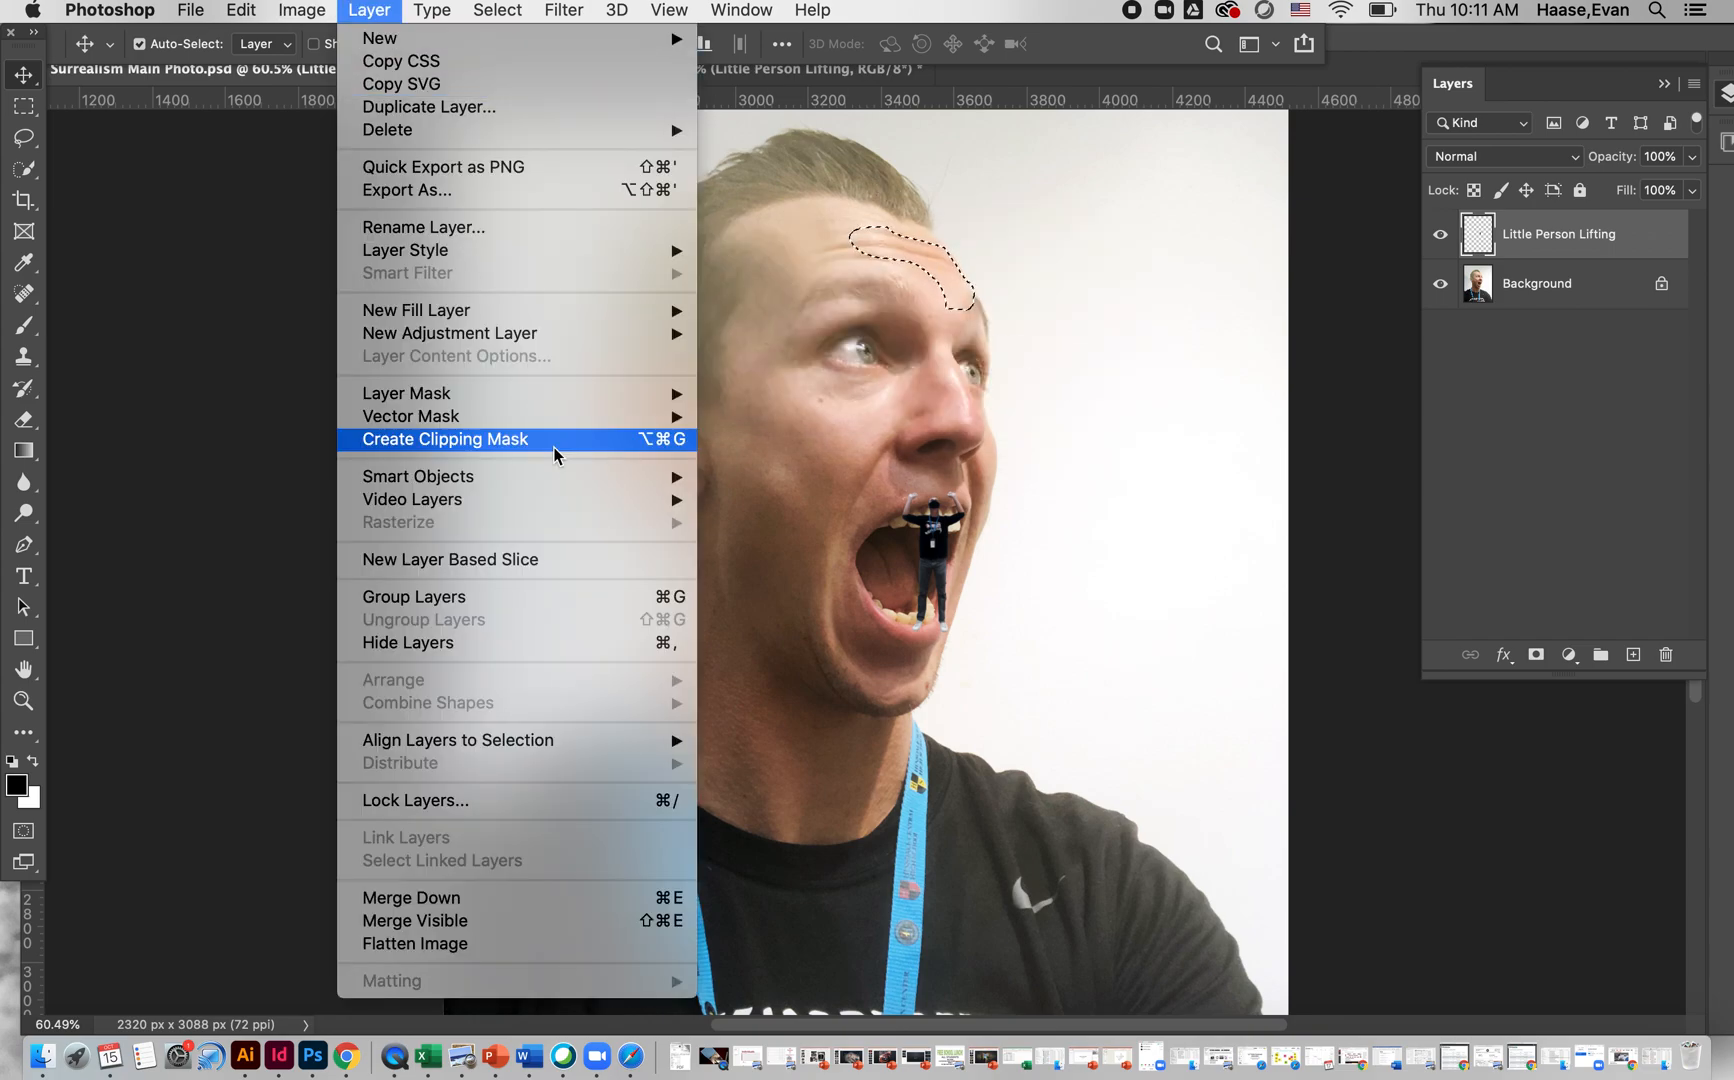
left_click(1013, 304)
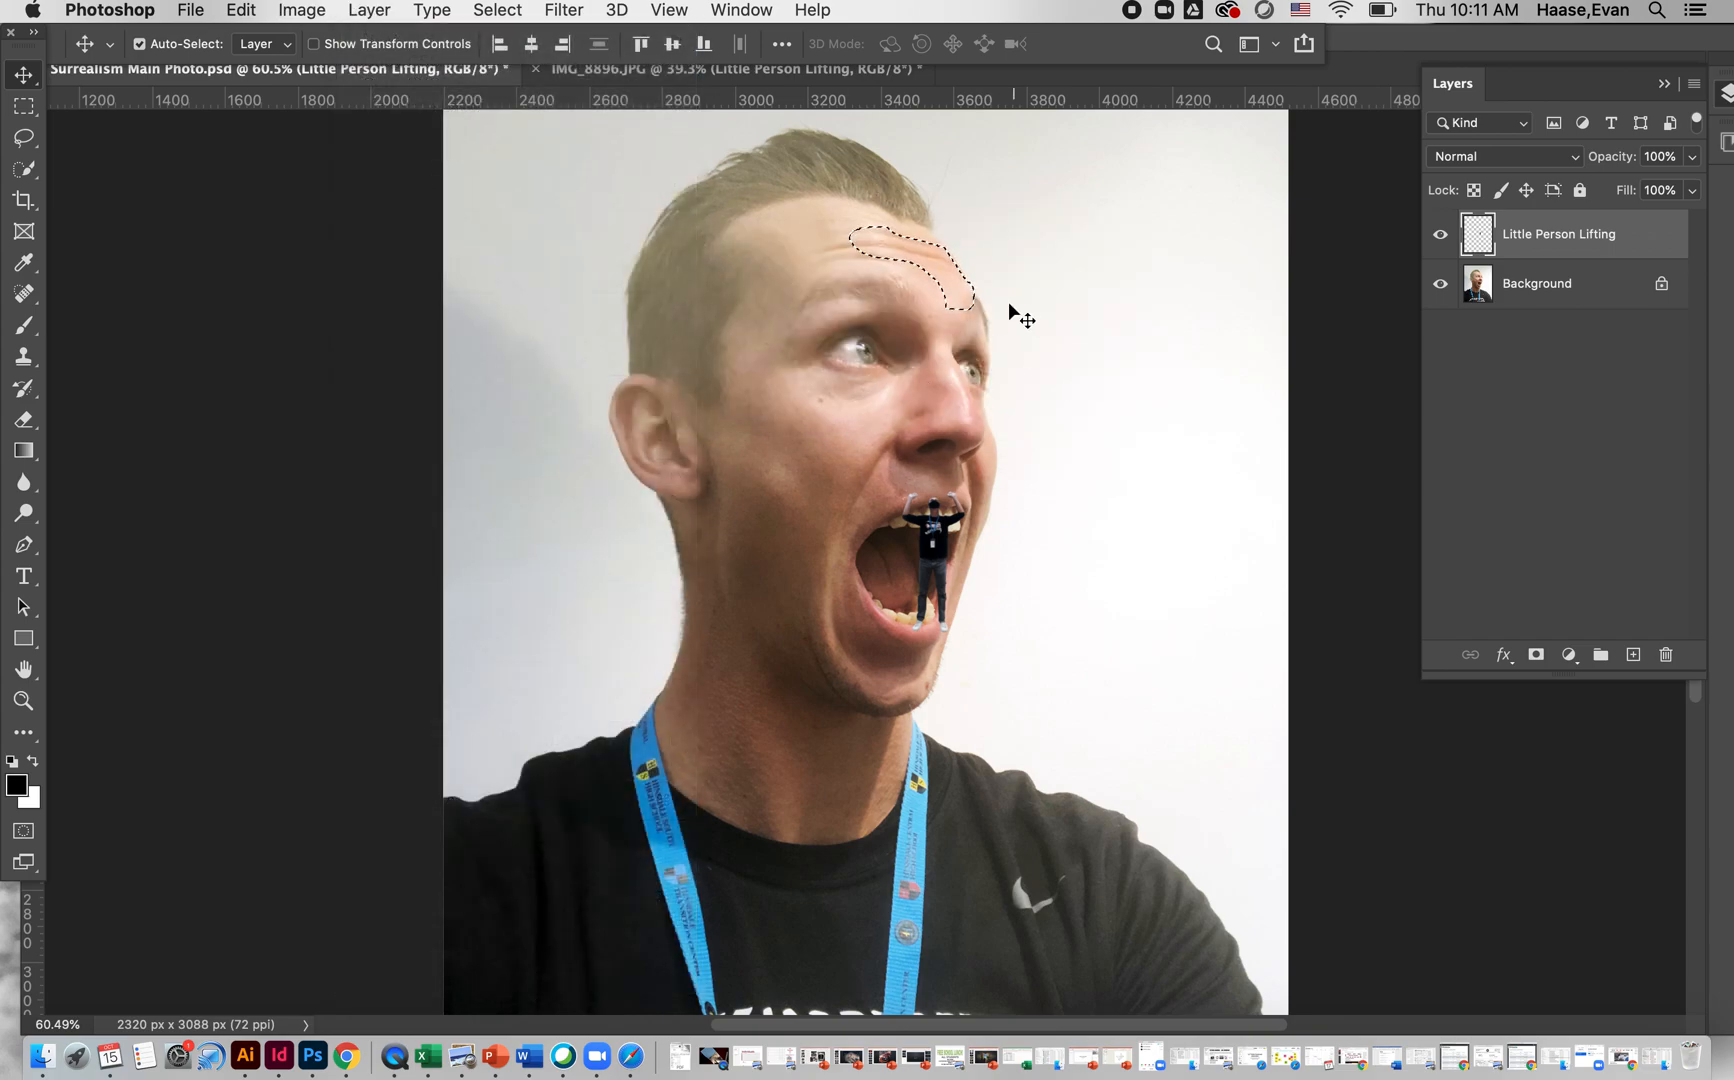
left_click(923, 256)
left_click(1030, 381)
left_click(1500, 288)
right_click(932, 255)
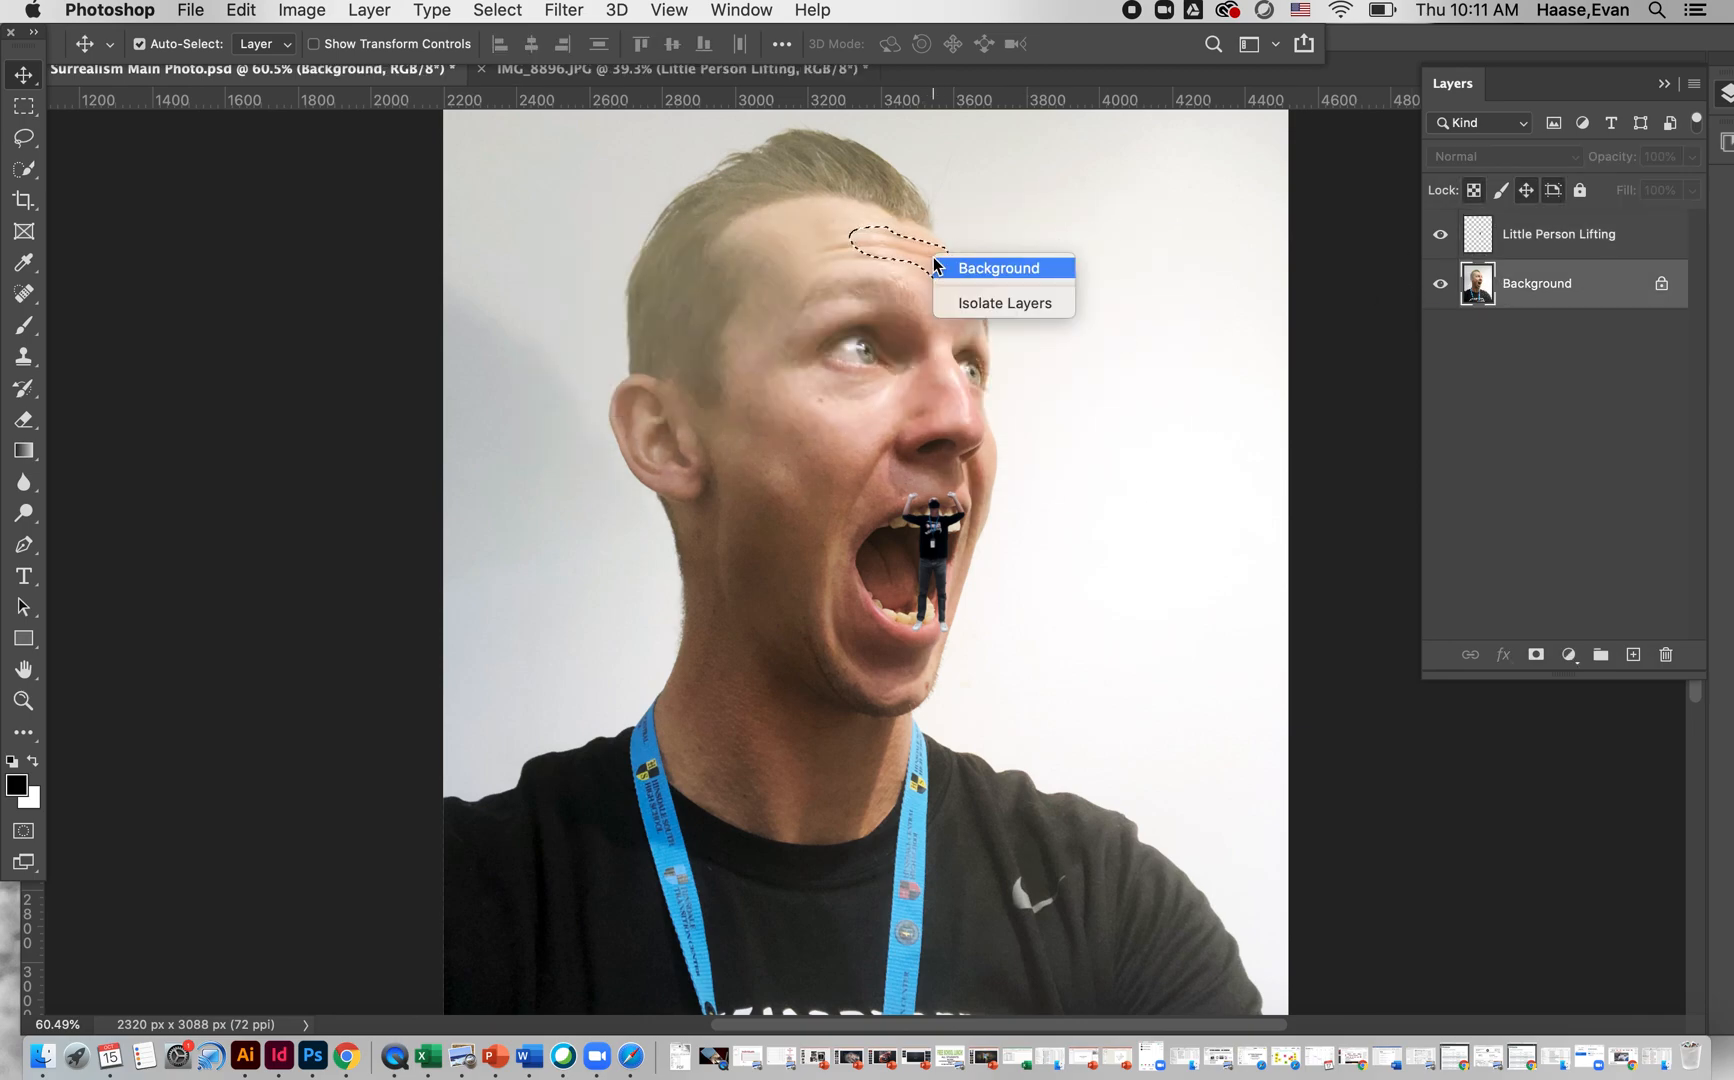
left_click(1048, 262)
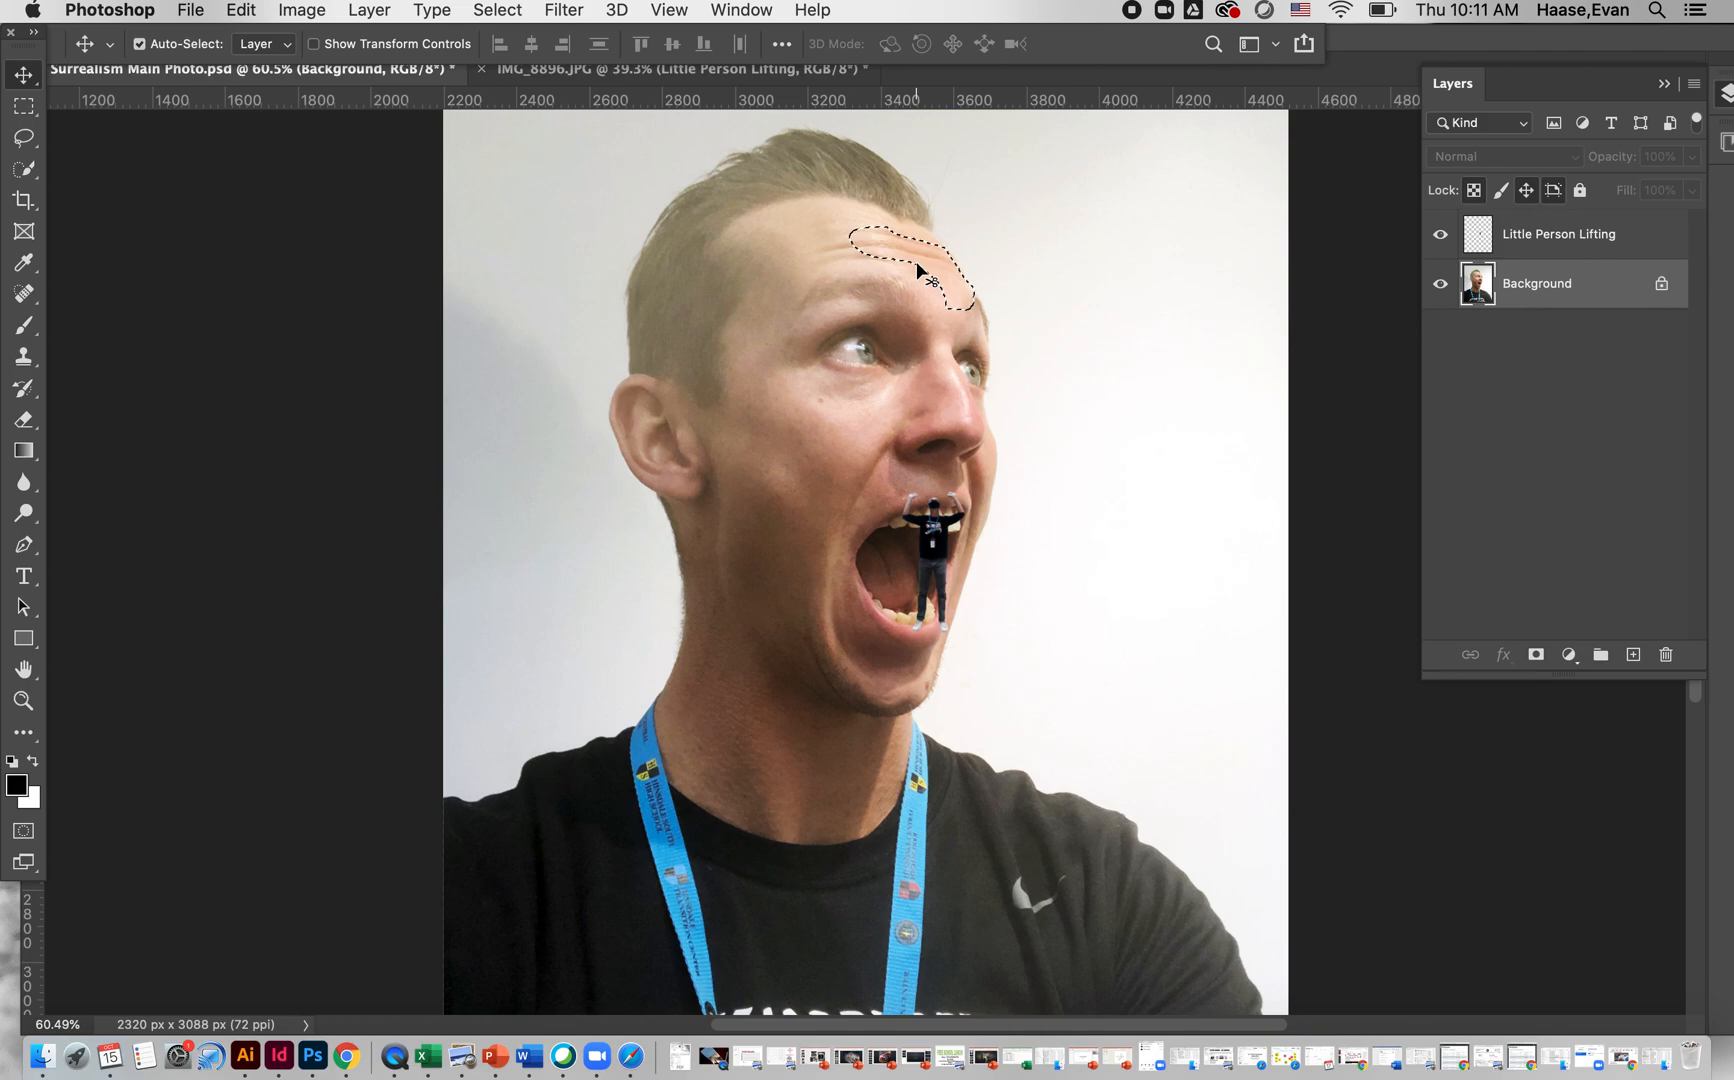
left_click_drag(912, 268, 962, 284)
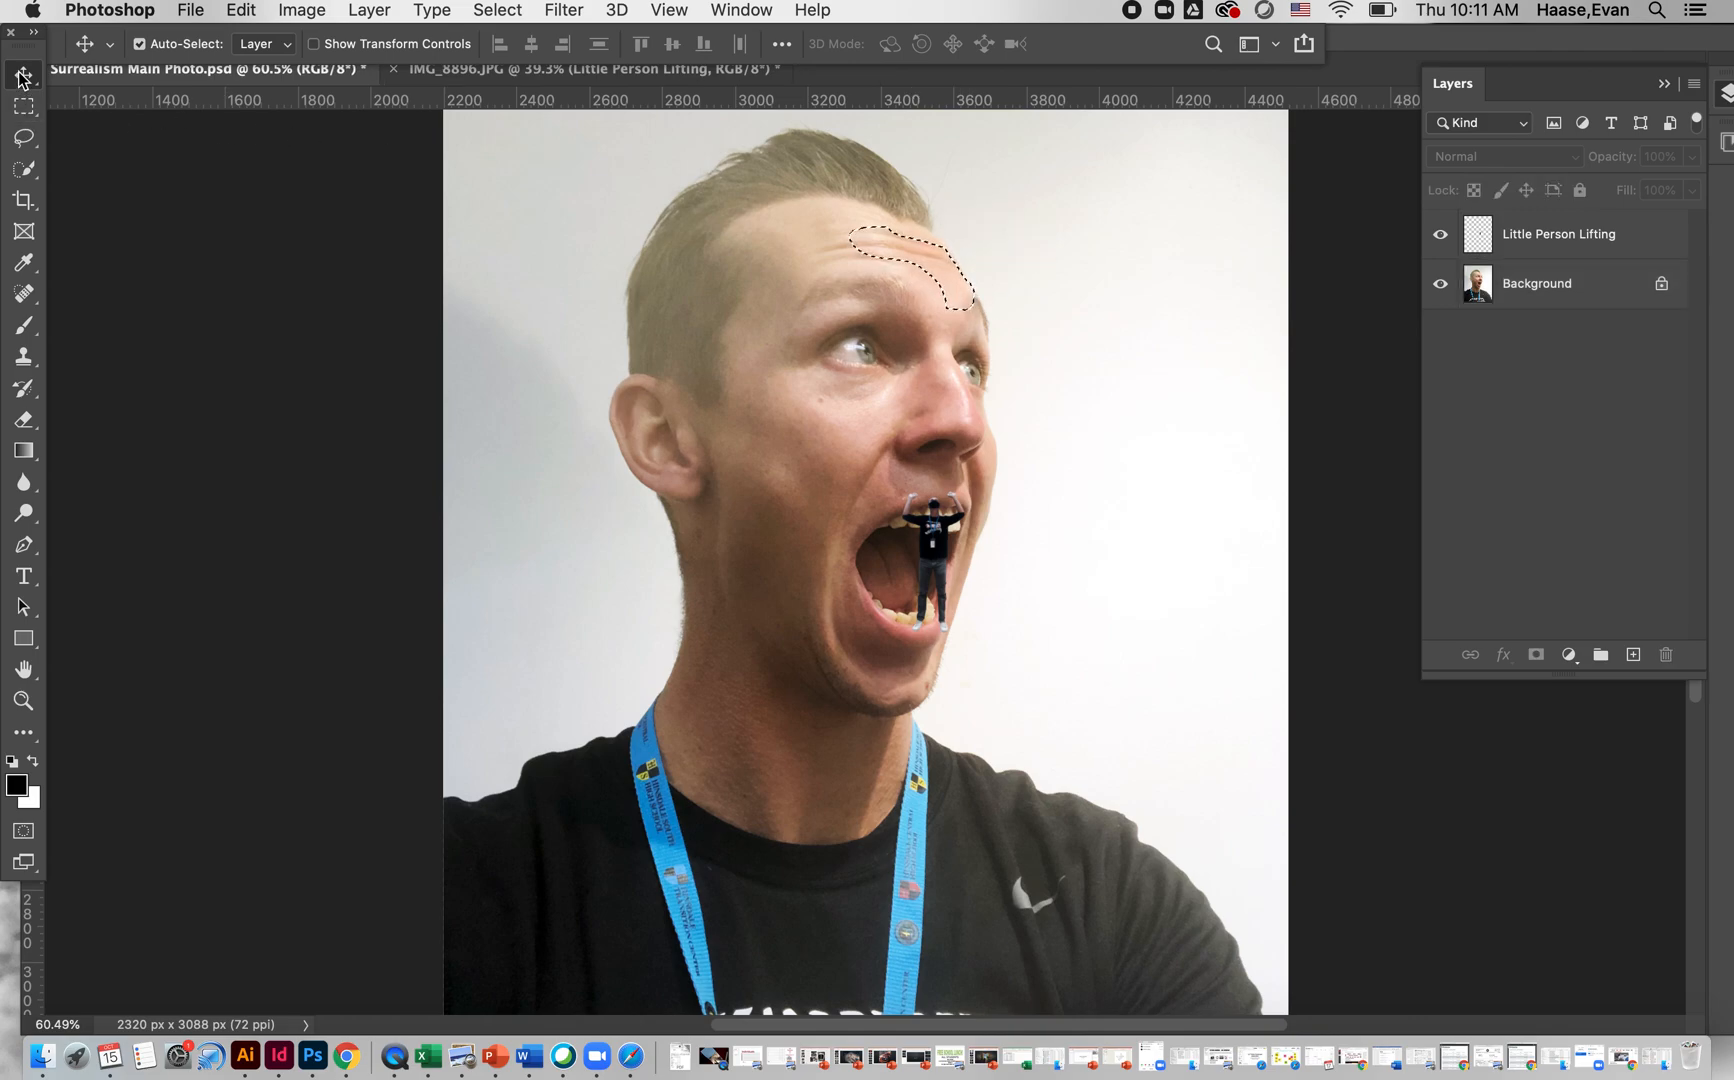